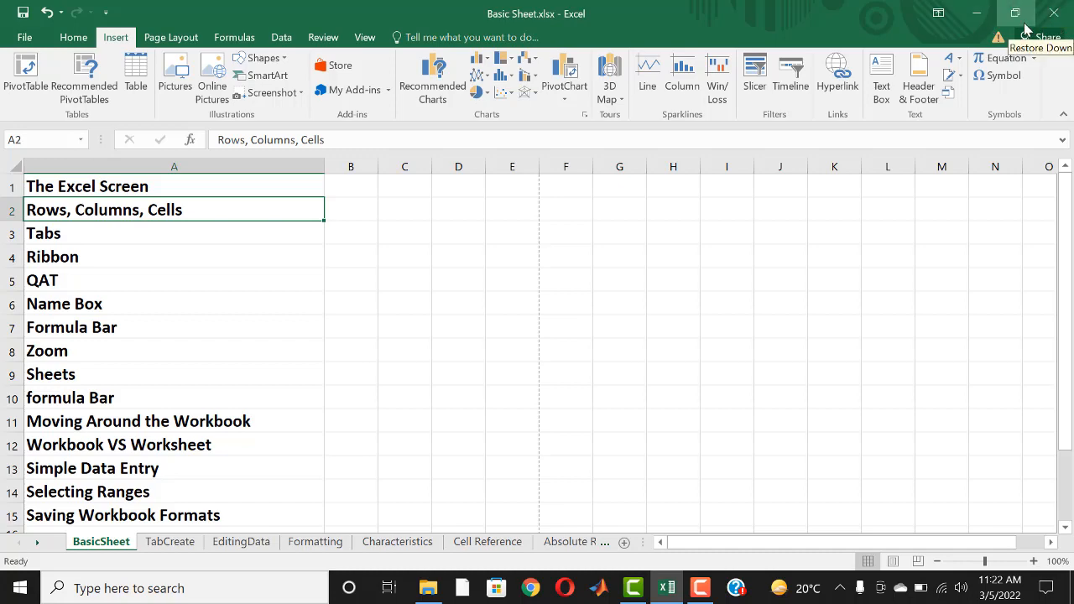
# Restore the workbook window to a smaller size and maximize it again, and minimize it and bring it back
pyautogui.click(1024, 25)
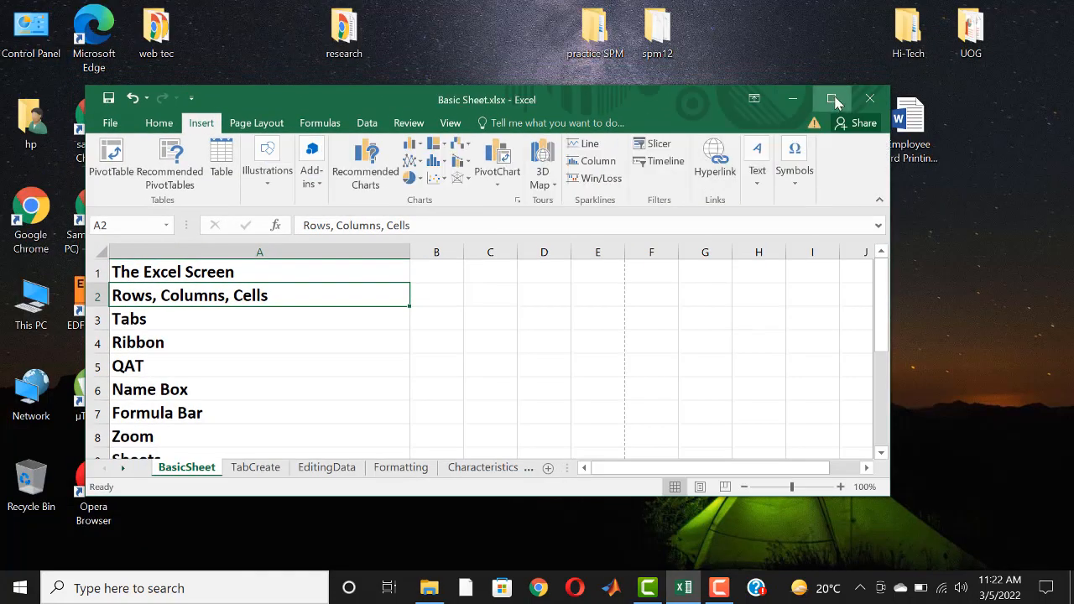
pyautogui.click(832, 99)
pyautogui.click(977, 13)
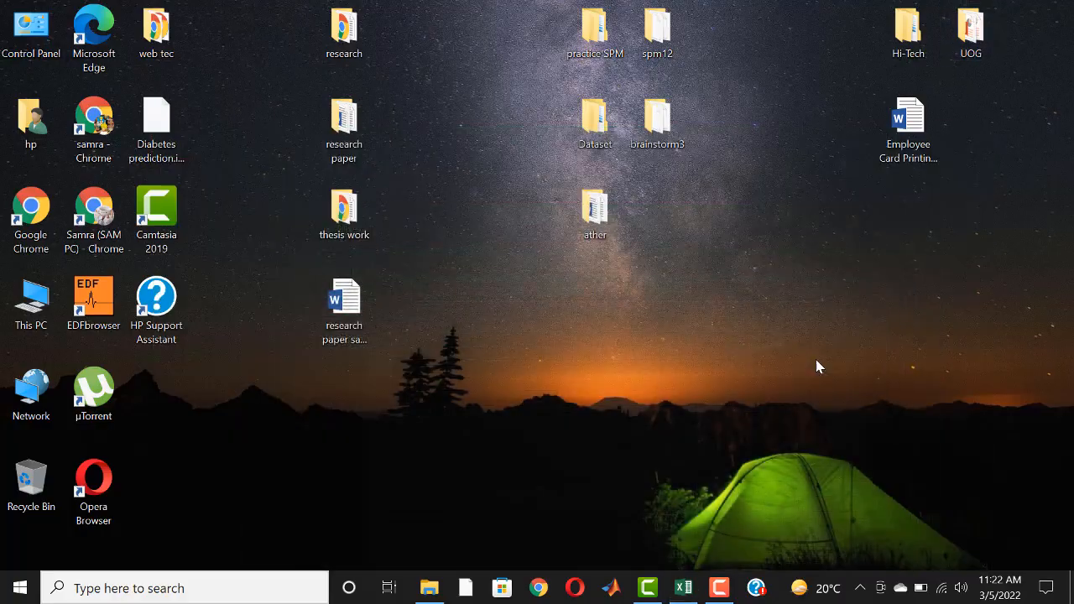
pyautogui.click(685, 586)
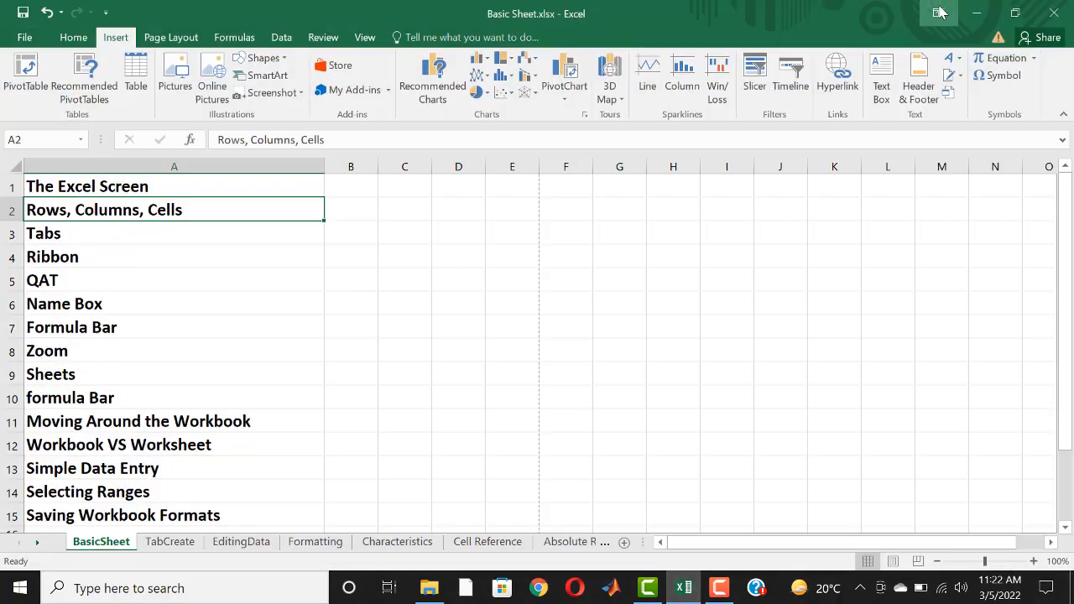
# Look through the ribbon display options, the Home and Insert commands, and the workbook's Info page, ending on the Home commands
pyautogui.click(938, 14)
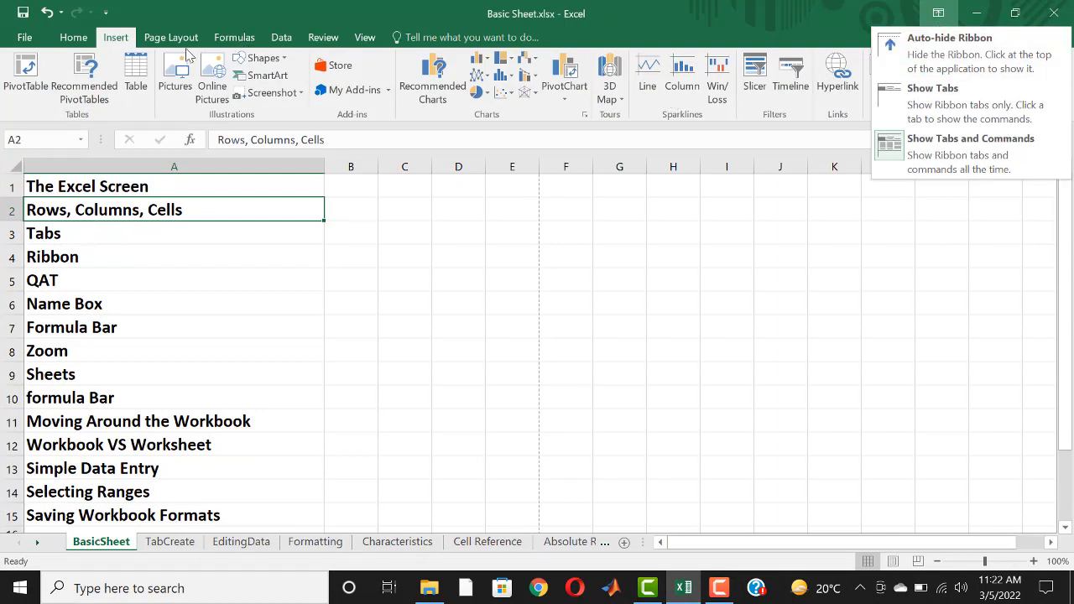
pyautogui.click(73, 47)
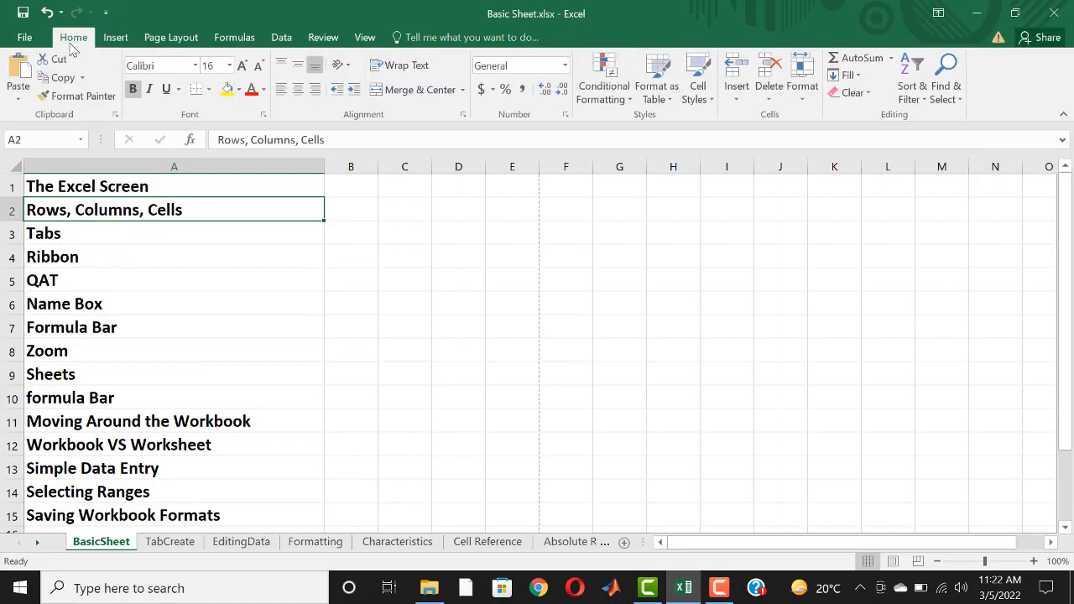
pyautogui.click(134, 40)
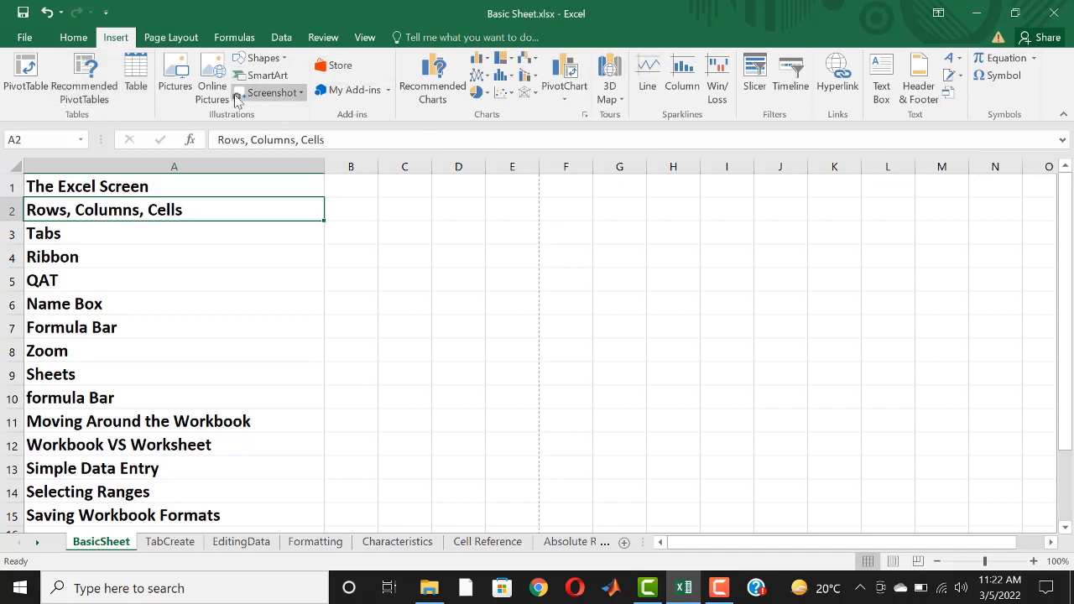
pyautogui.click(73, 42)
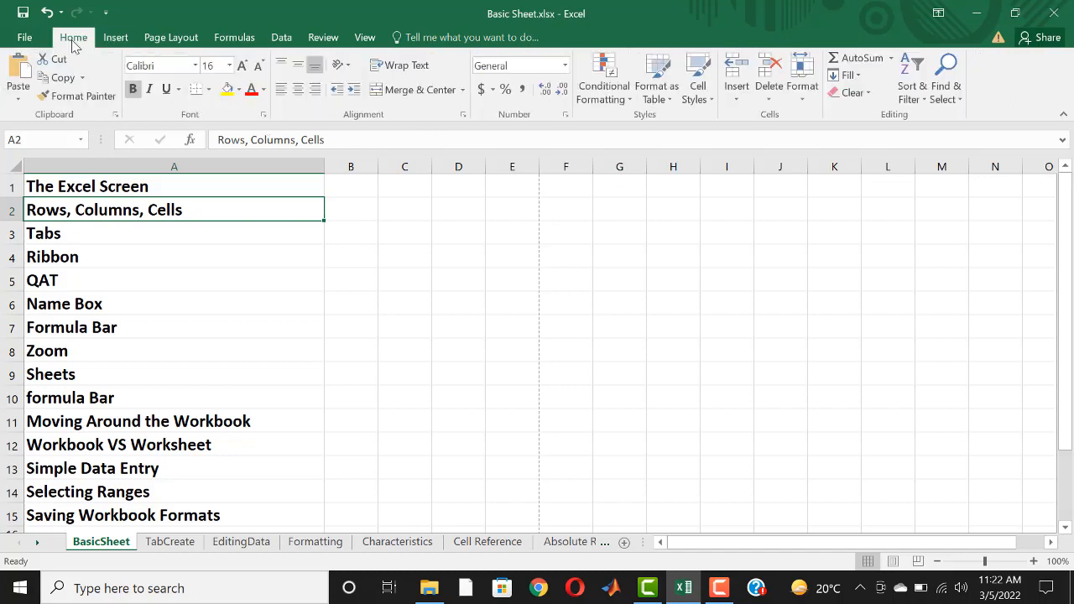
pyautogui.click(24, 39)
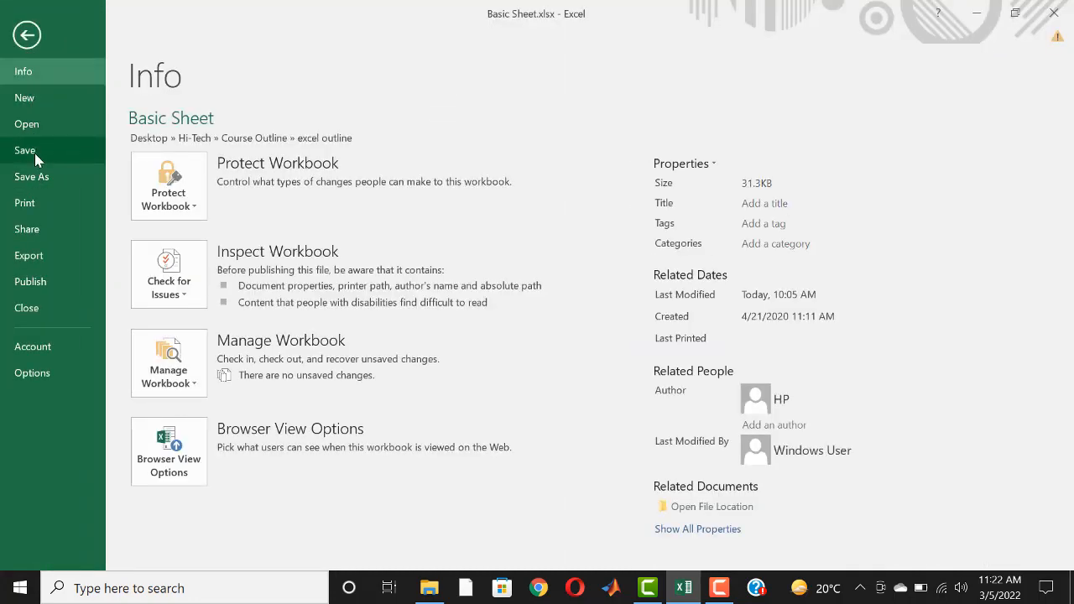
pyautogui.click(28, 34)
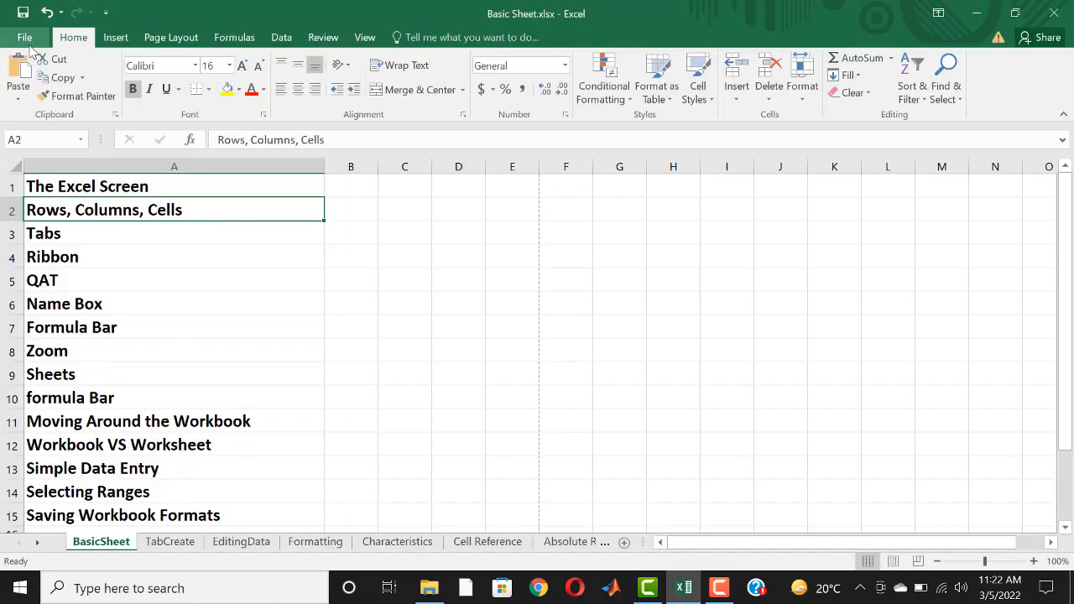
# Try the ribbon display modes Auto-hide Ribbon and Show Tabs, ending with Show Tabs and Commands
pyautogui.click(937, 13)
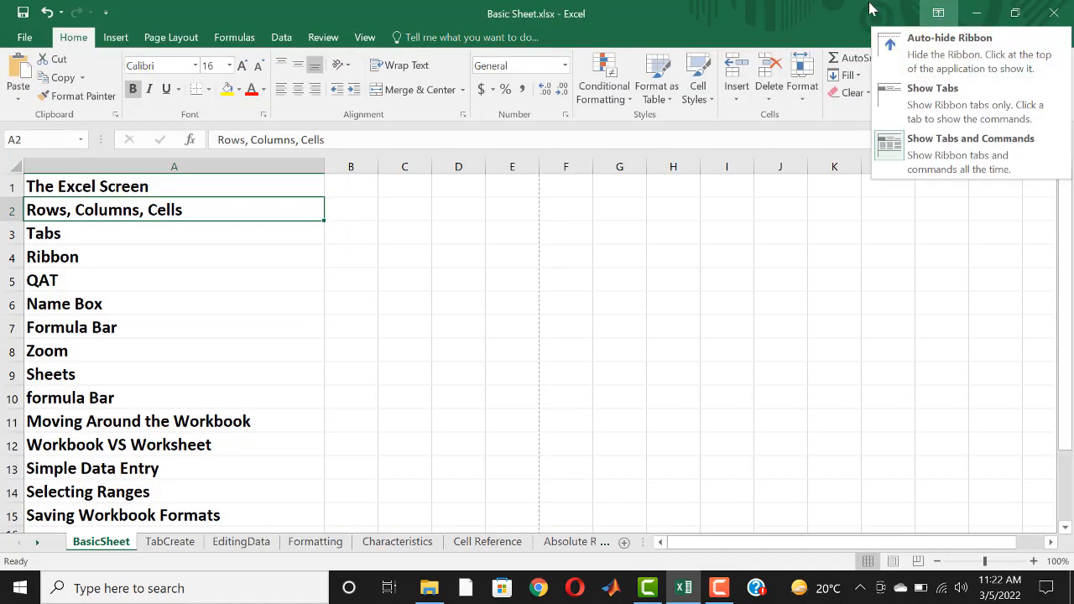
pyautogui.click(981, 53)
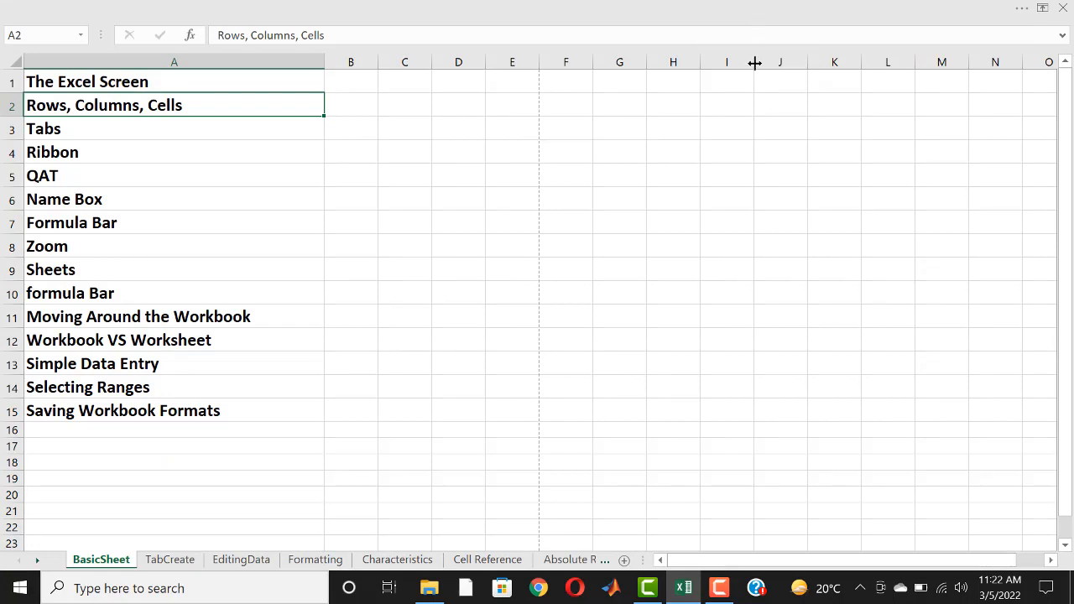
pyautogui.moveTo(1023, 22)
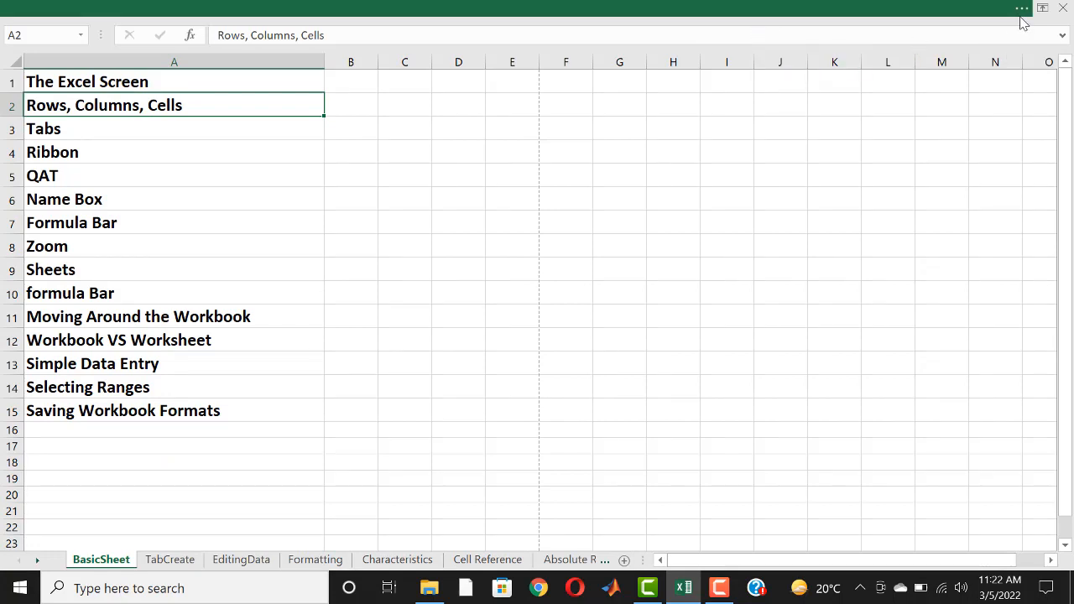
pyautogui.click(1042, 9)
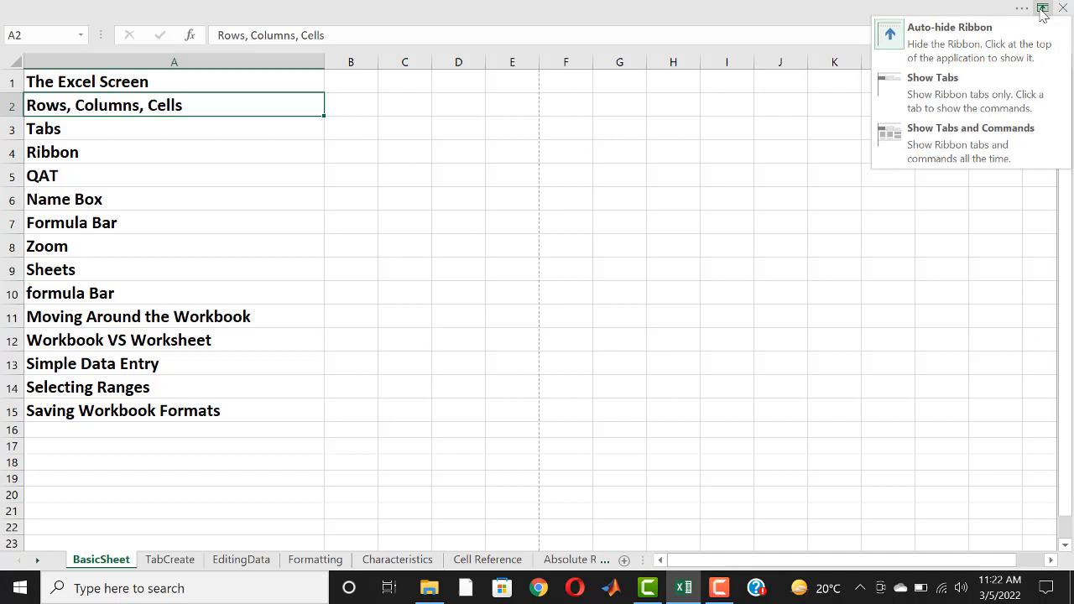
pyautogui.click(923, 87)
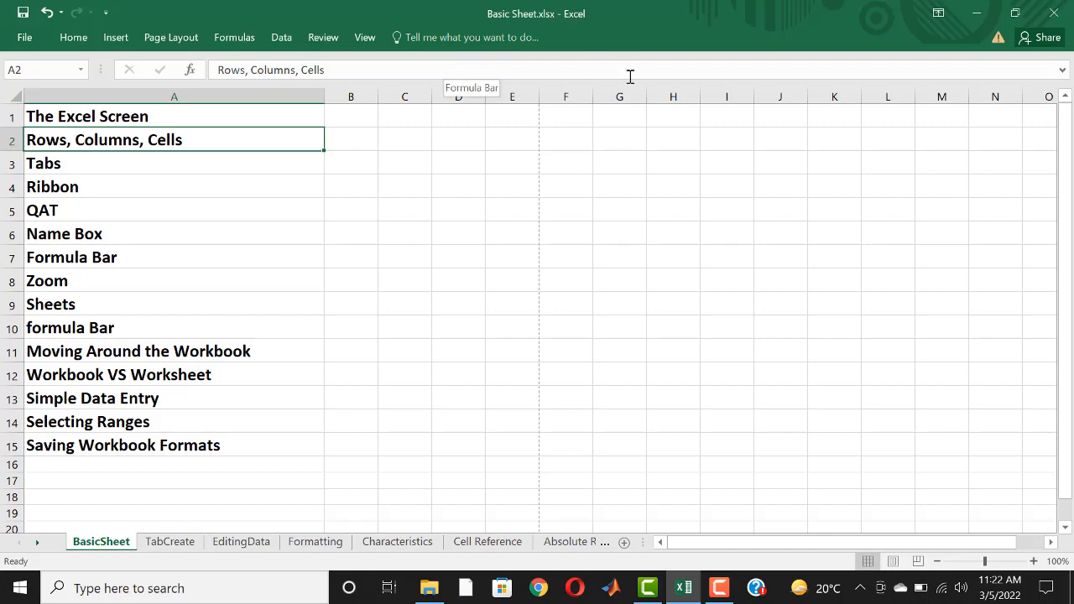
pyautogui.click(937, 17)
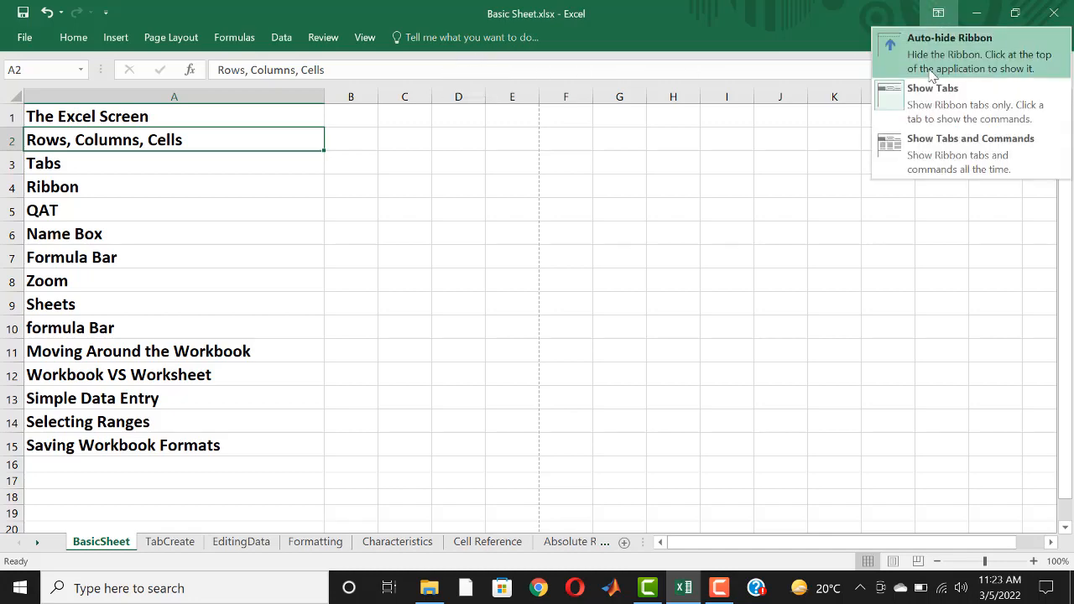
pyautogui.click(926, 147)
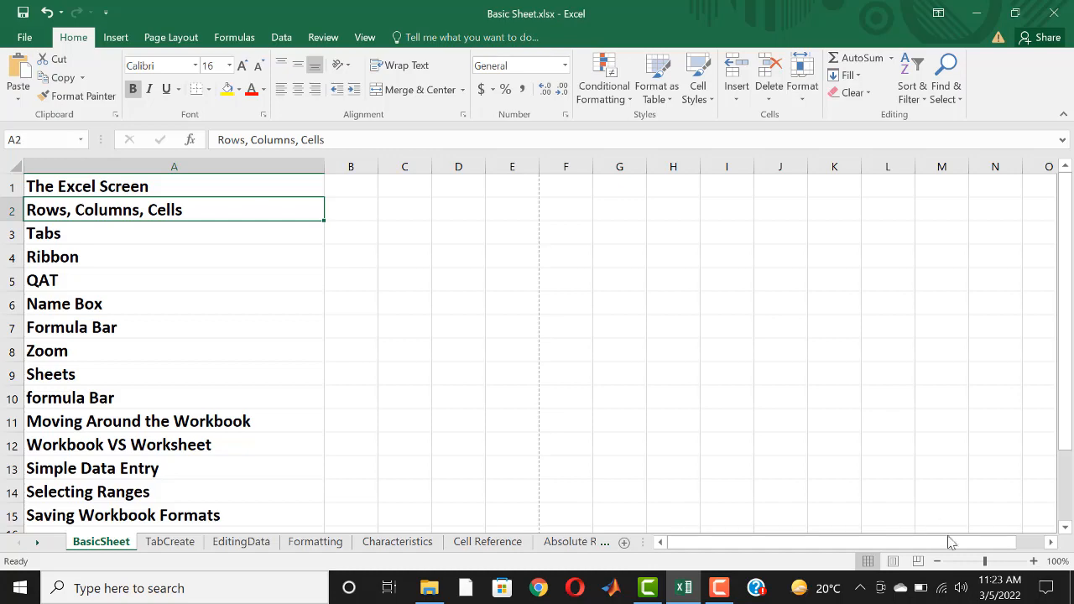
# Zoom the worksheet in to 110% and back out to 100%
pyautogui.click(1034, 561)
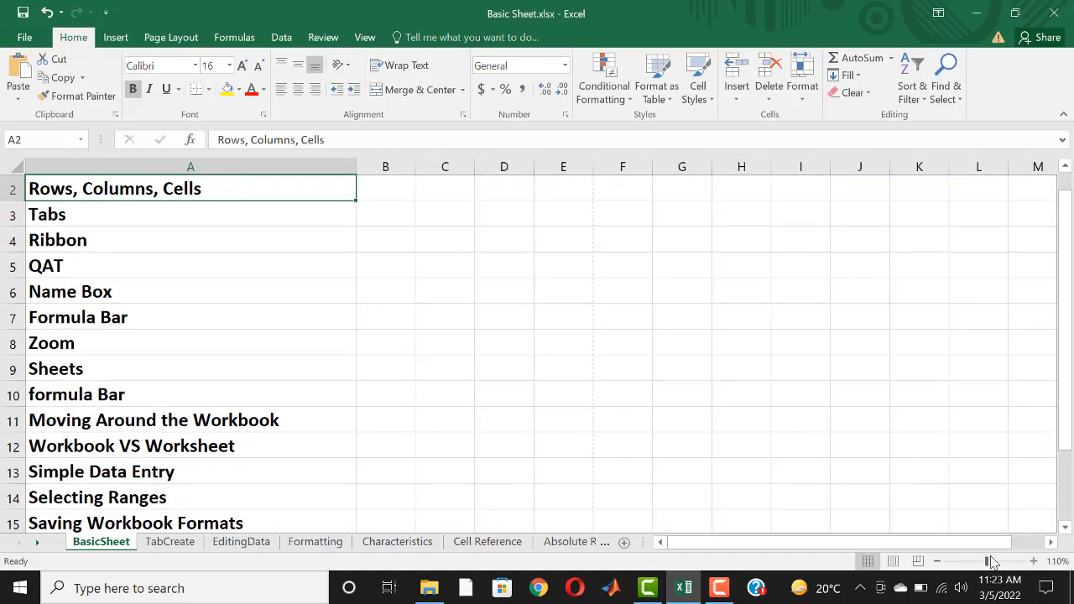
pyautogui.click(940, 562)
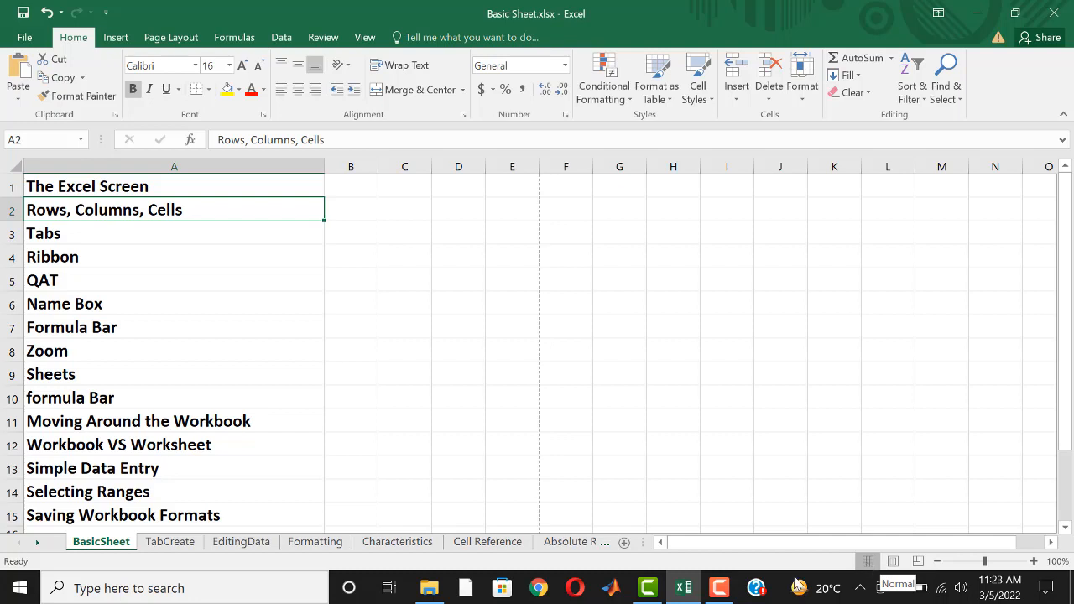
# View the BasicSheet worksheet in Page Layout and Page Break Preview, ending in Normal view
pyautogui.click(893, 560)
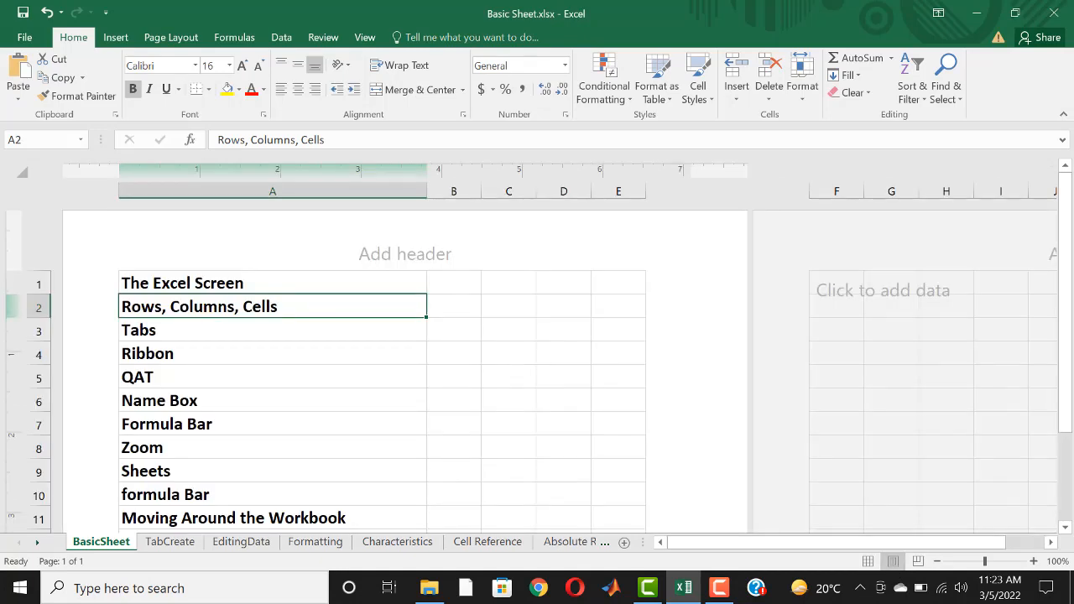
pyautogui.moveTo(1070, 380); pyautogui.dragTo(1070, 504)
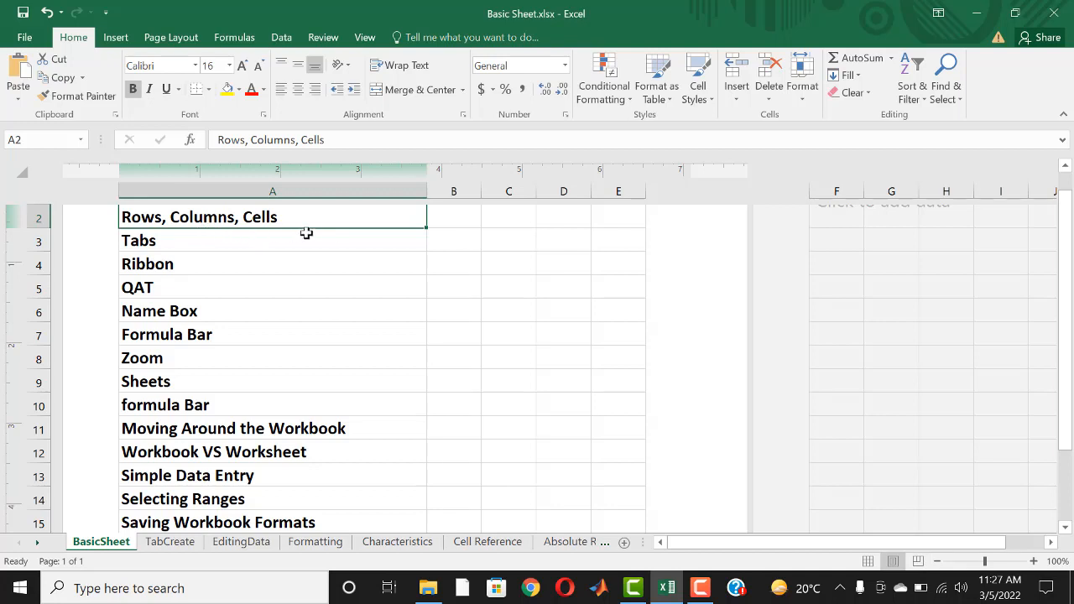
pyautogui.click(917, 560)
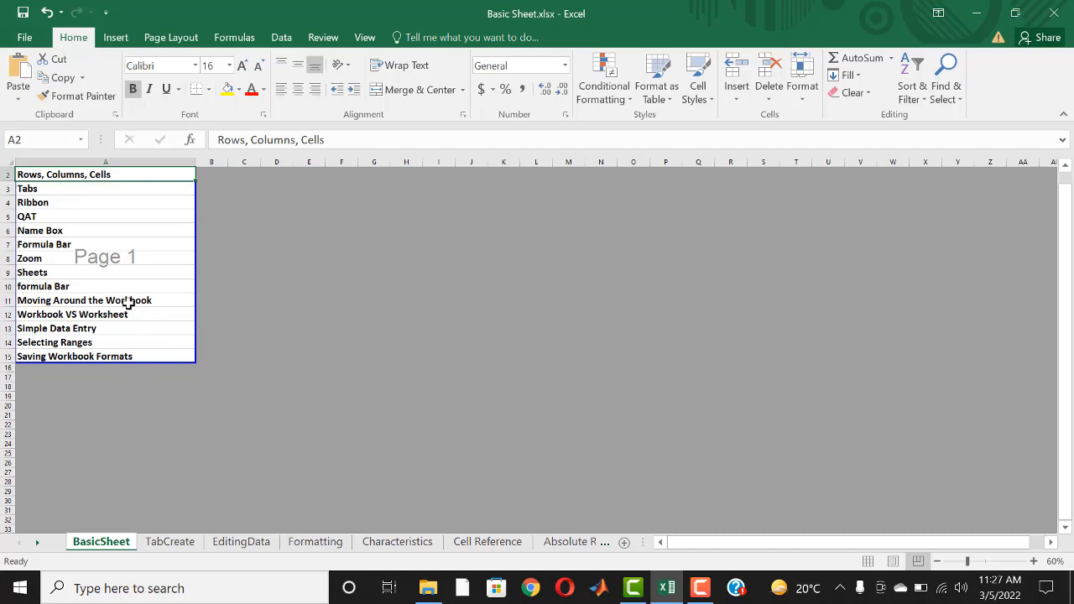
pyautogui.click(867, 561)
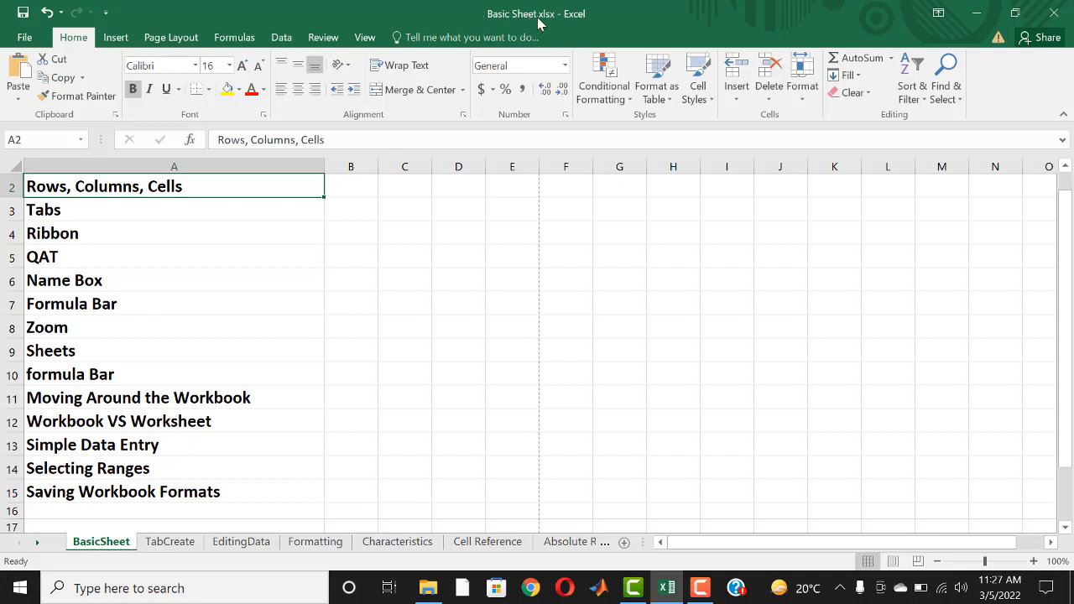
# Look through the TabCreate, EditingData and Formatting worksheets and return to BasicSheet
pyautogui.click(171, 543)
pyautogui.click(236, 543)
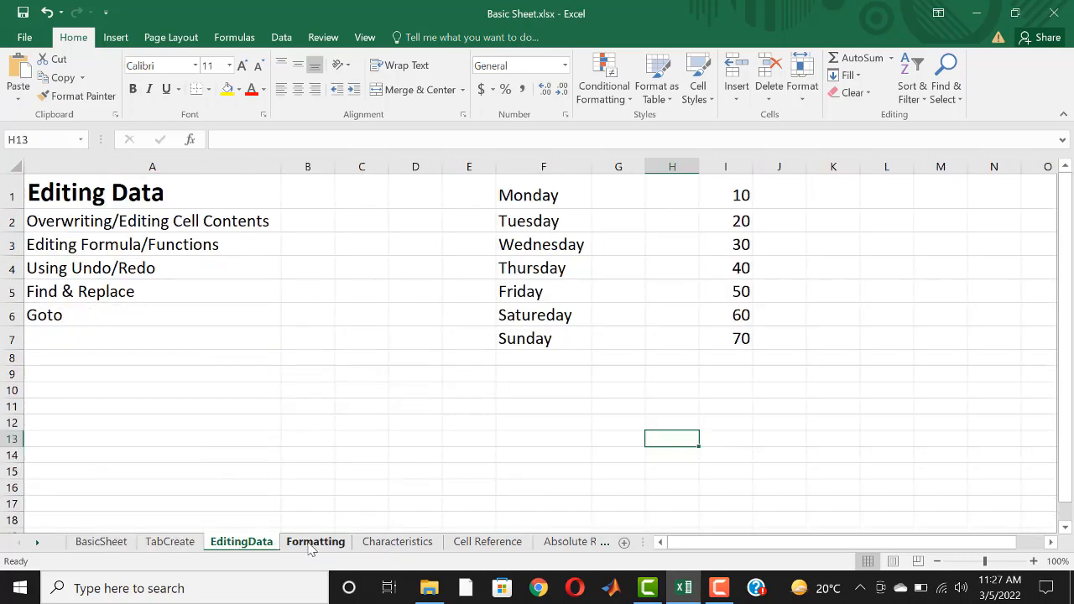
pyautogui.click(312, 544)
pyautogui.click(112, 544)
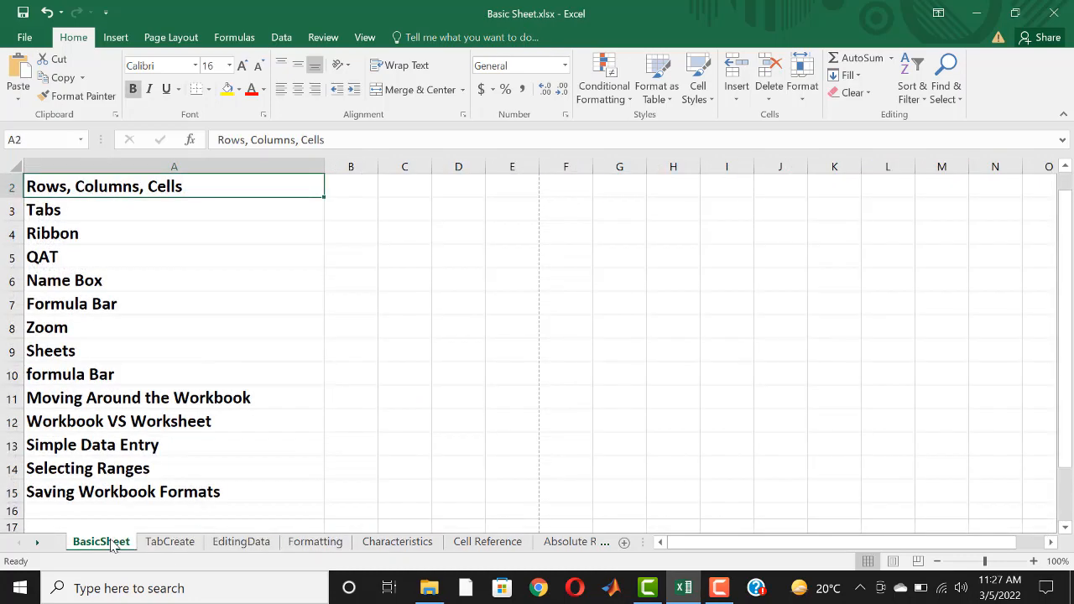
# Add a new blank worksheet, delete it again, and return to BasicSheet
pyautogui.click(624, 543)
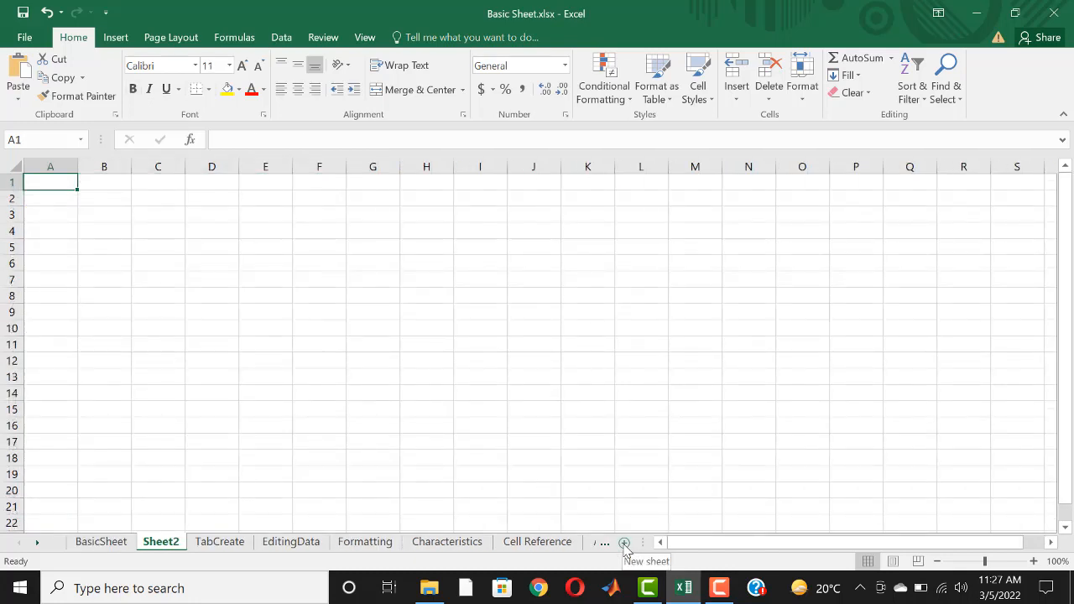
pyautogui.rightClick(173, 548)
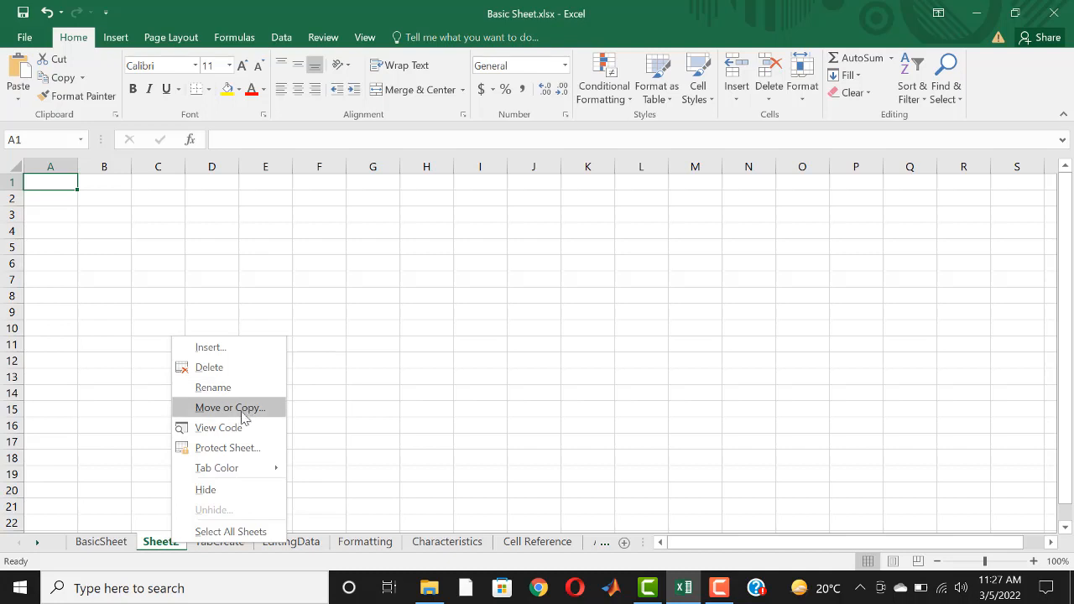
pyautogui.click(224, 369)
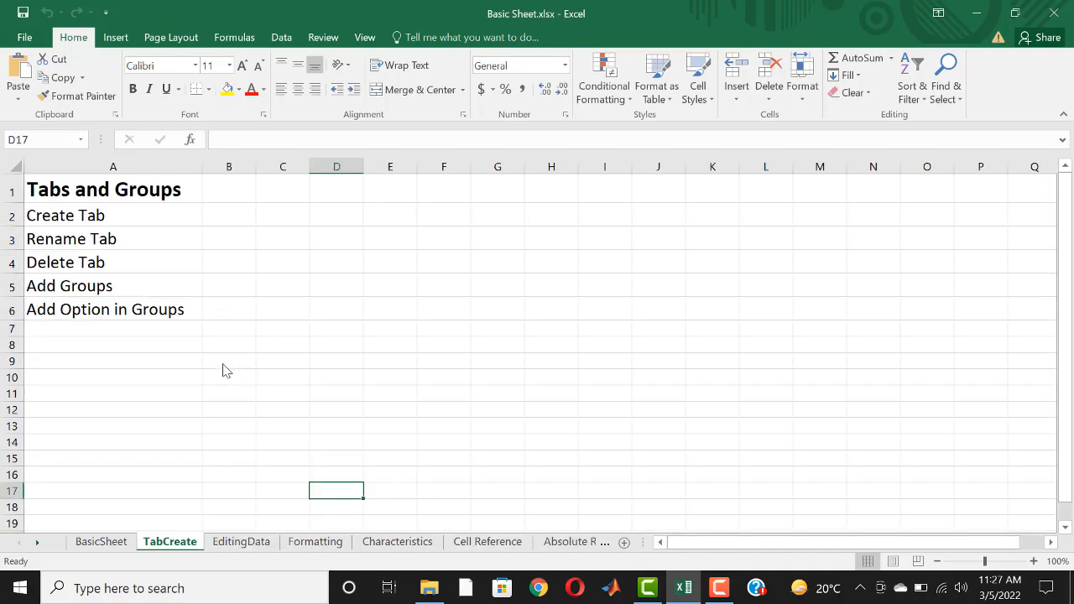
pyautogui.click(99, 544)
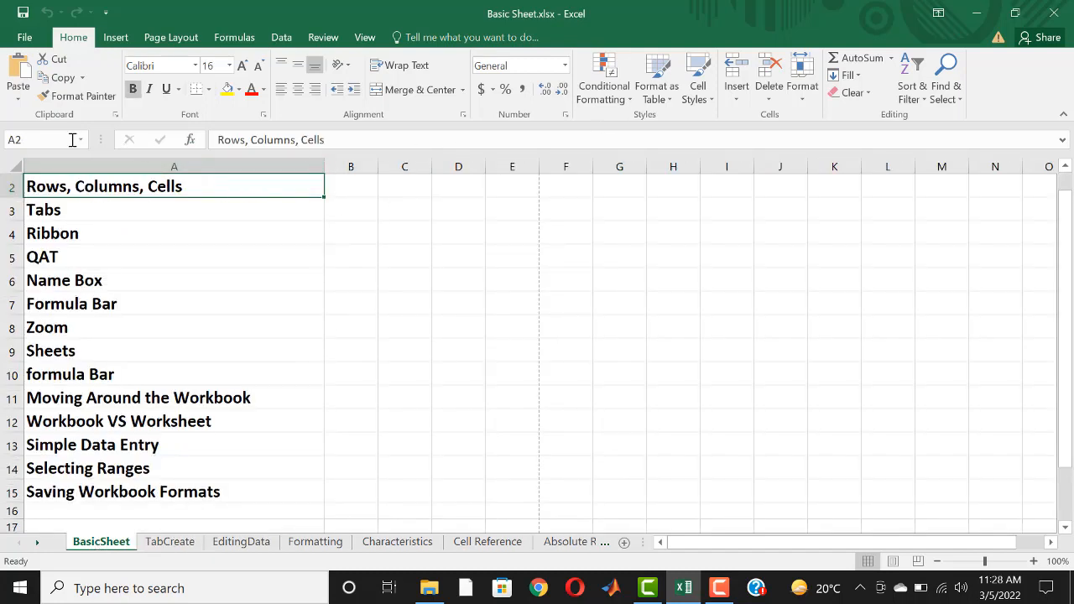
# Select cell C7 on BasicSheet and jump from there to cell G5 by entering its cell reference
pyautogui.click(22, 141)
pyautogui.click(418, 301)
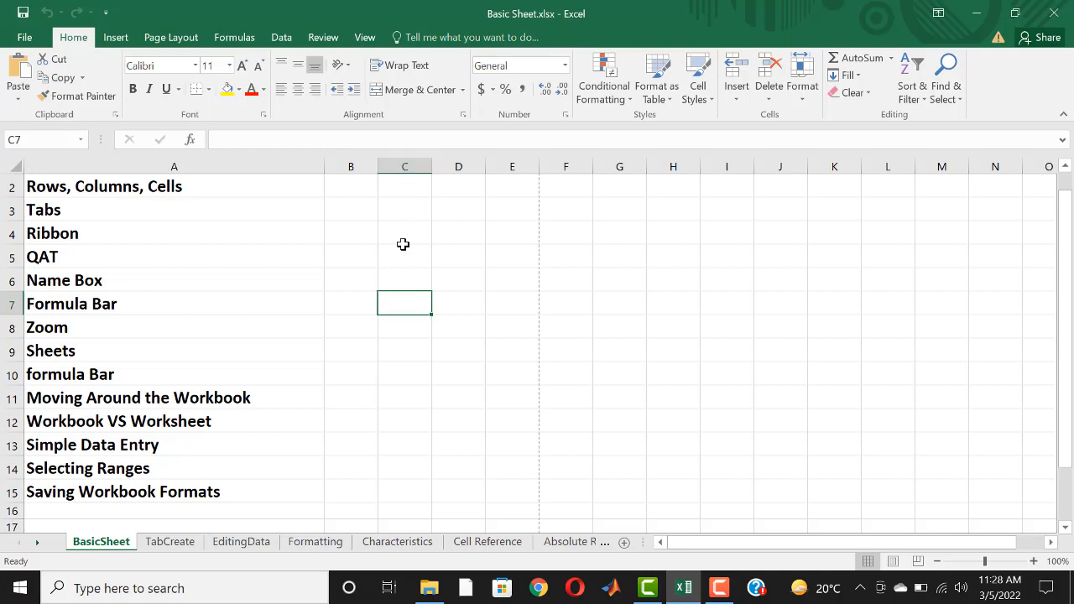
pyautogui.click(63, 138)
pyautogui.press('BackSpace')
pyautogui.press('Return')
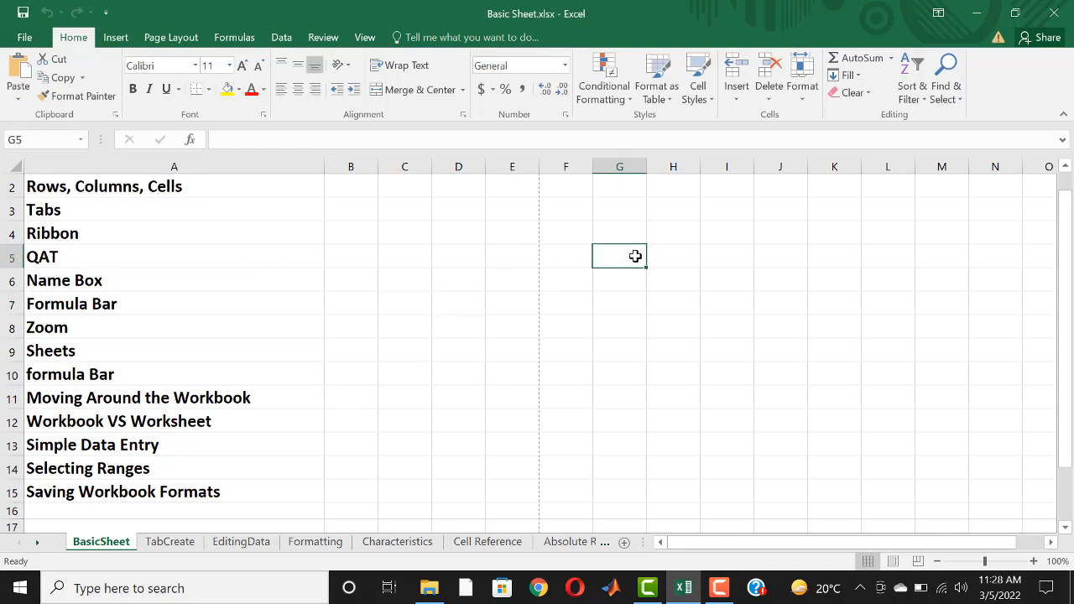
# View the Insert Function dialog for cell G5 and close it without inserting a function
pyautogui.moveTo(1065, 195); pyautogui.dragTo(1065, 172)
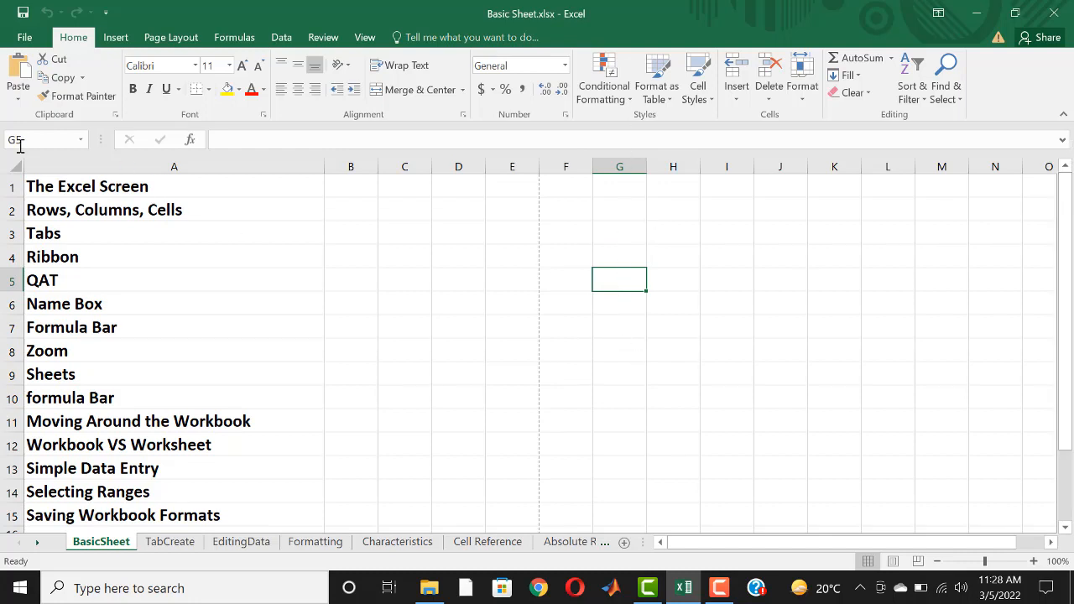
pyautogui.click(188, 140)
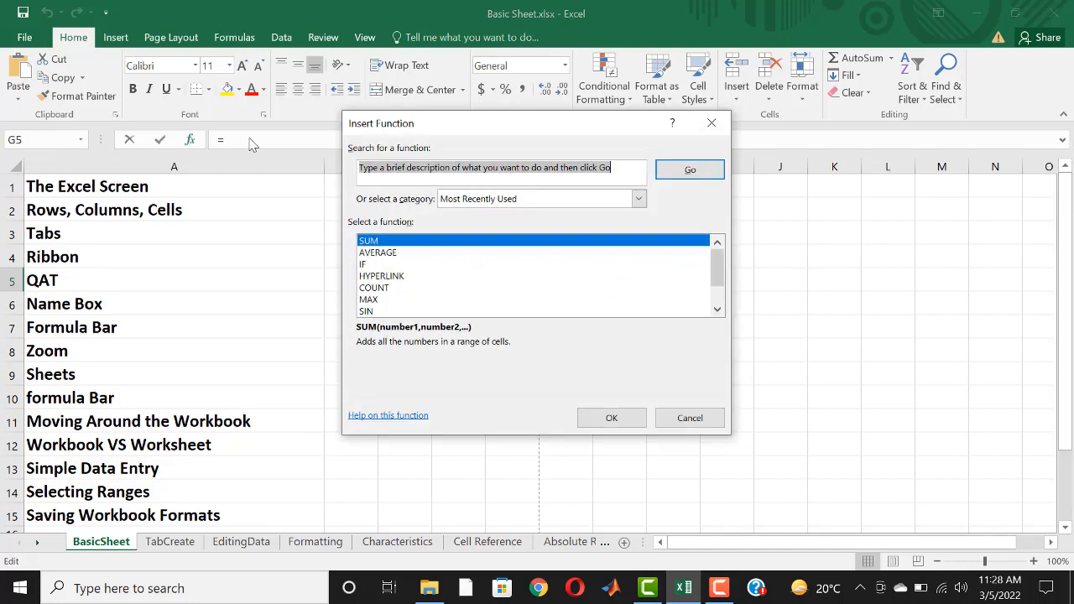
pyautogui.click(712, 126)
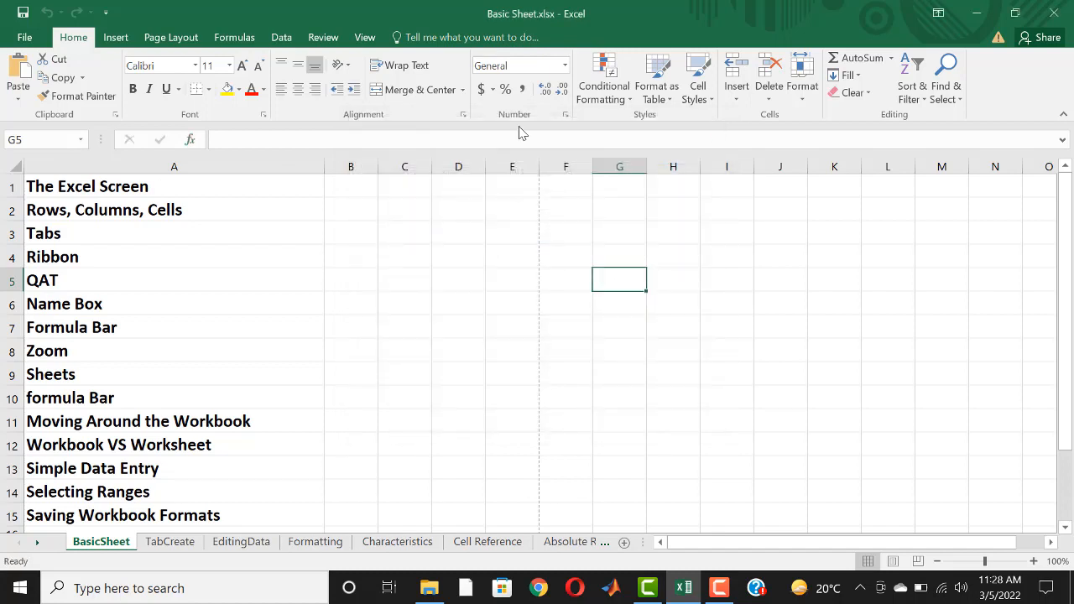
# Select the empty cell range F1:F9 on BasicSheet
pyautogui.click(308, 136)
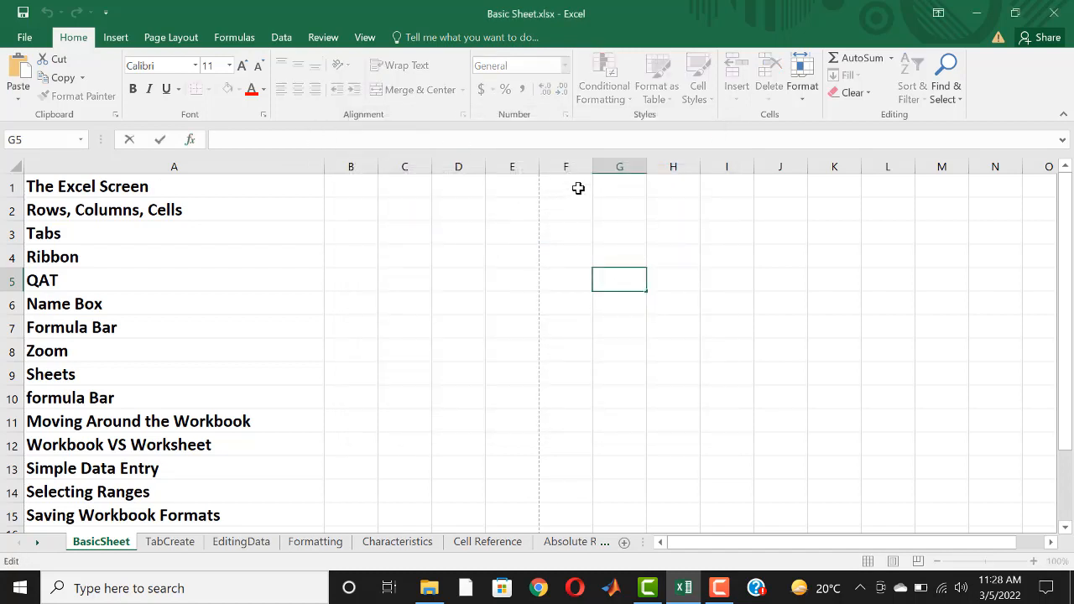
pyautogui.moveTo(565, 183); pyautogui.dragTo(569, 379)
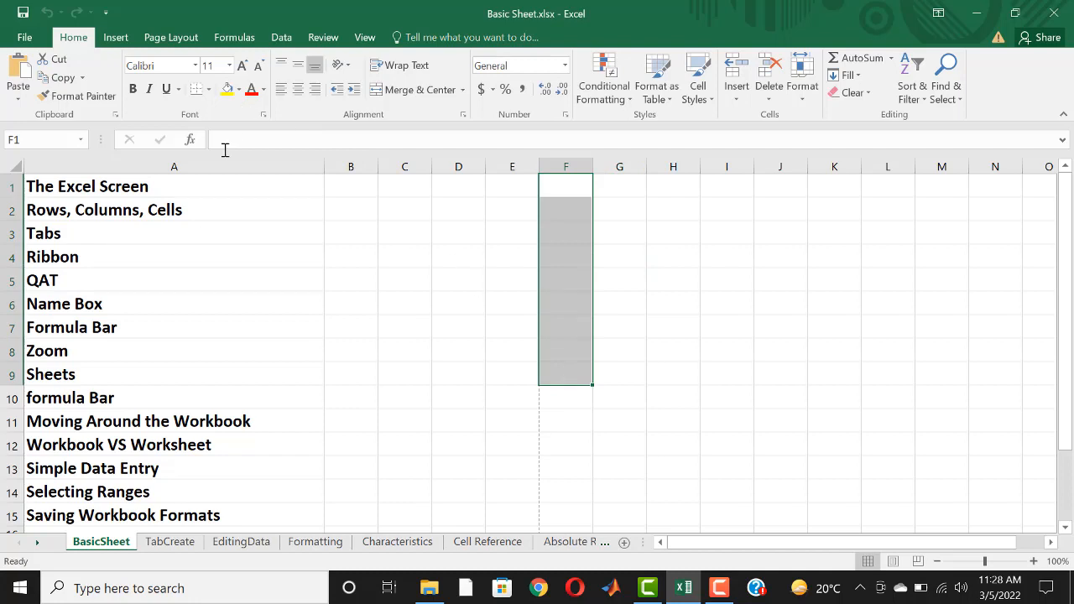
# View the Insert Function dialog with range F1:F9 selected and close it without inserting a function
pyautogui.click(190, 139)
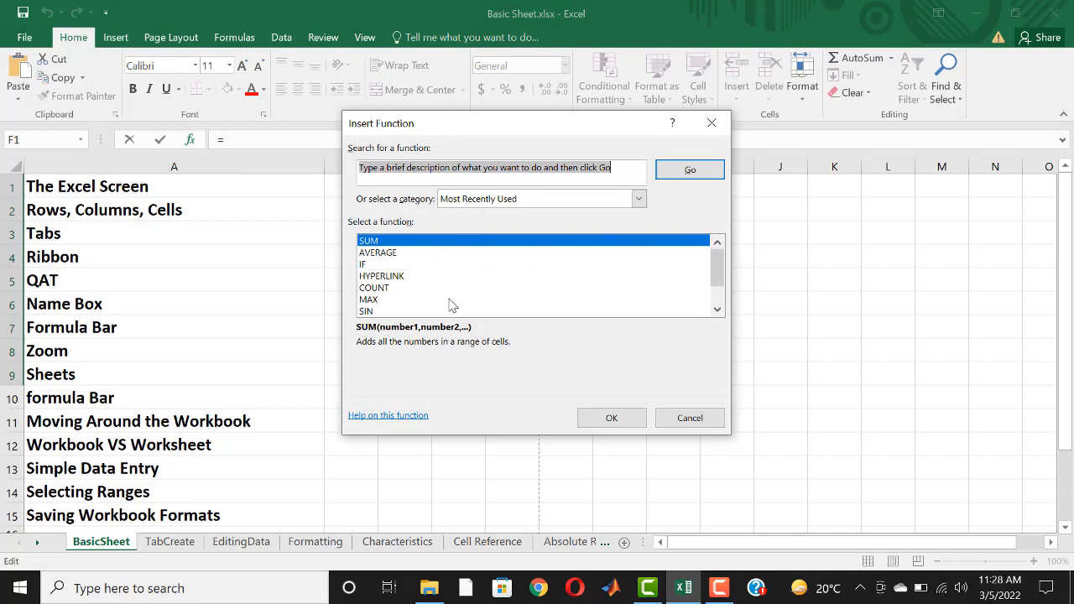
pyautogui.click(712, 124)
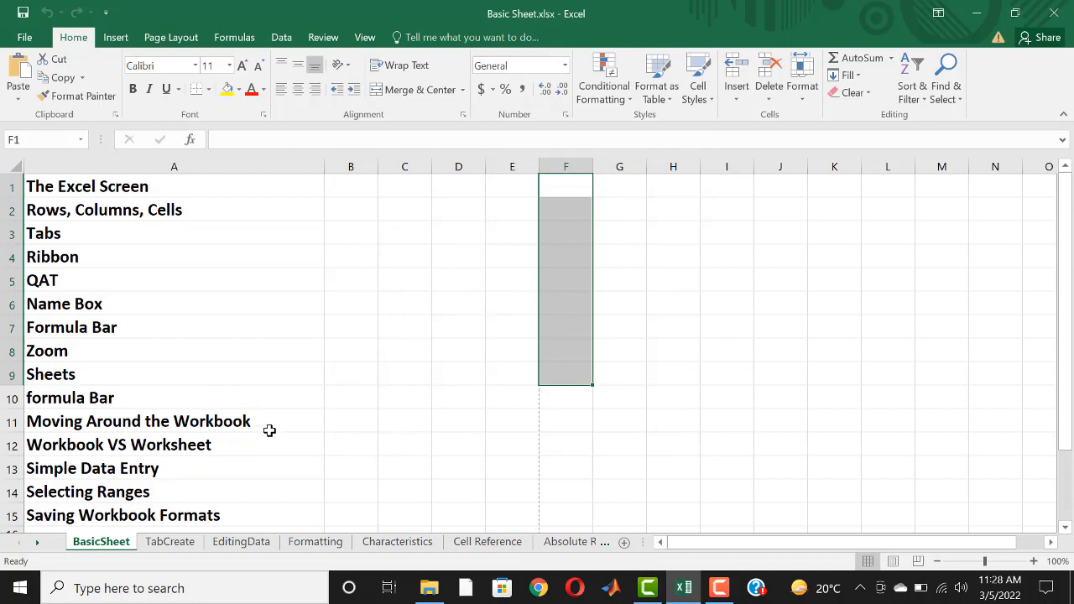
# Enter the text DATA in cell C2 on BasicSheet
pyautogui.click(418, 201)
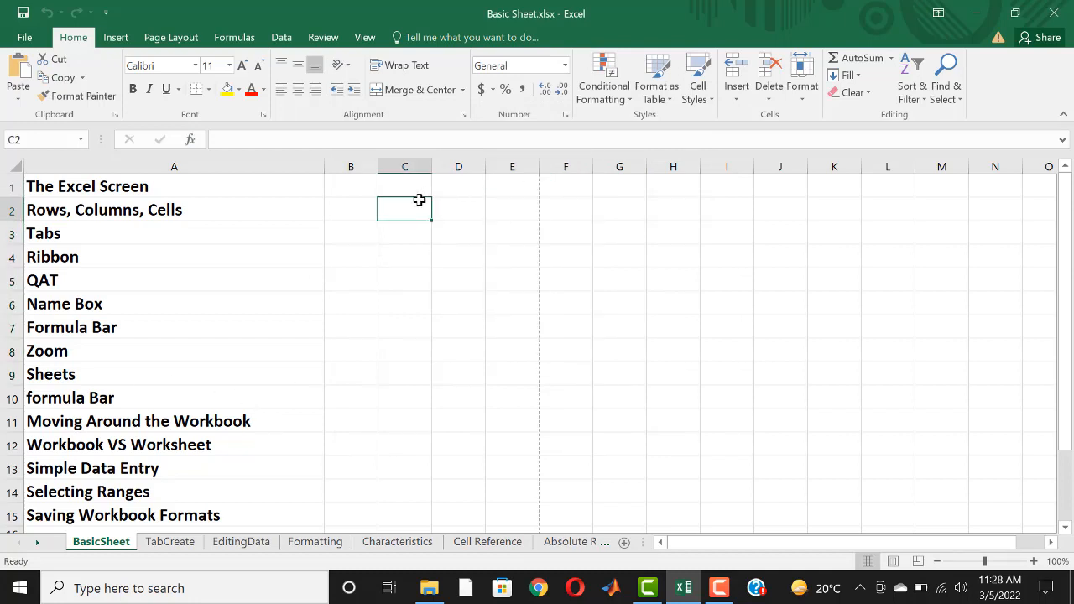
pyautogui.write('D')
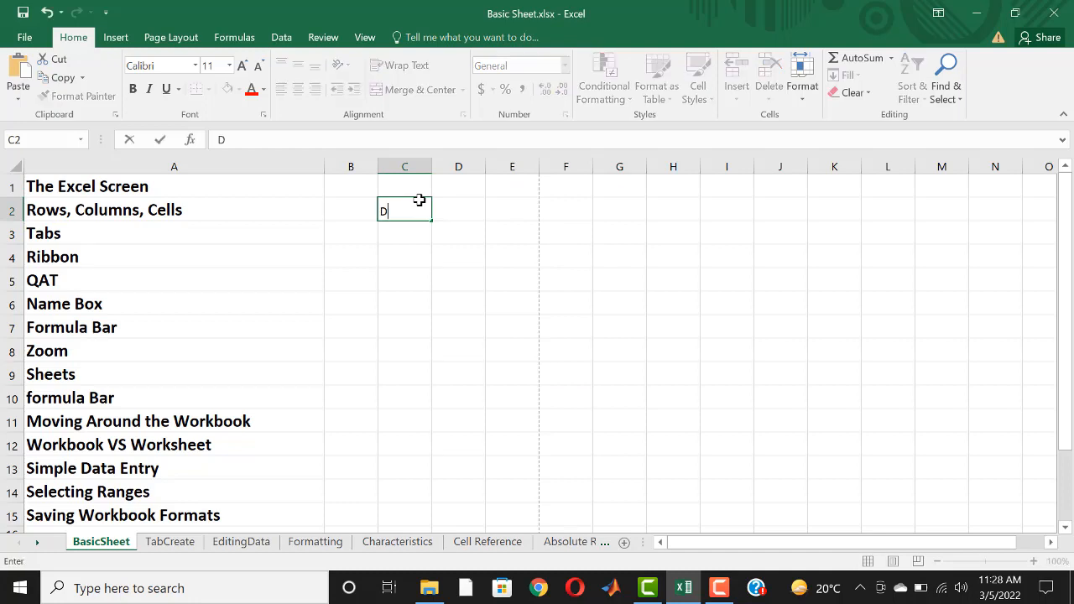
pyautogui.write('ATA')
pyautogui.click(427, 253)
# Edit the existing text in cell C2 by appending 2, making it DATA 2
pyautogui.click(418, 219)
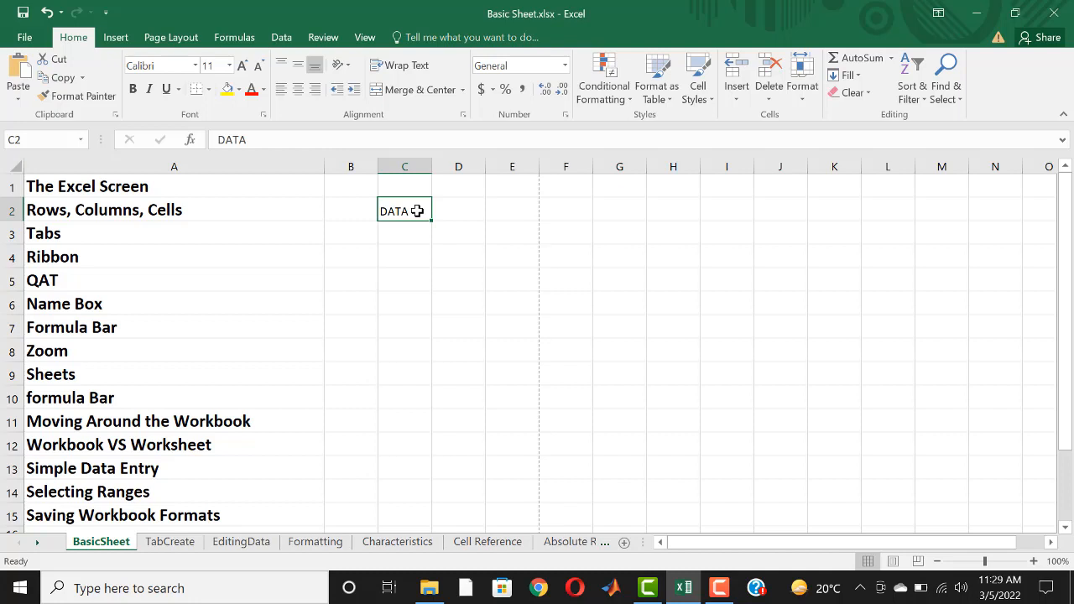
pyautogui.doubleClick(417, 210)
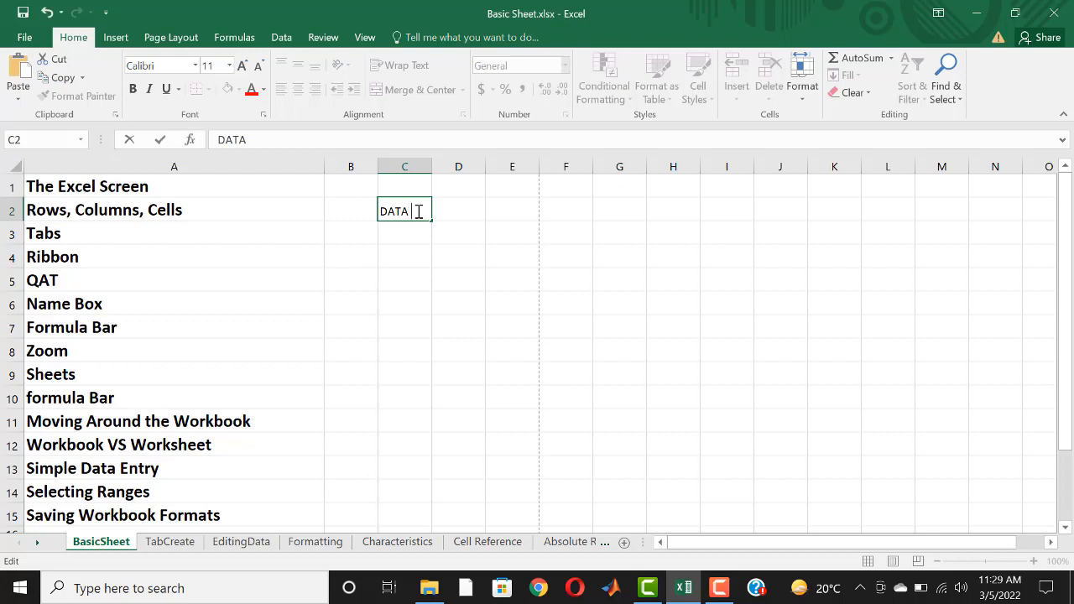
pyautogui.write('2')
pyautogui.press('Return')
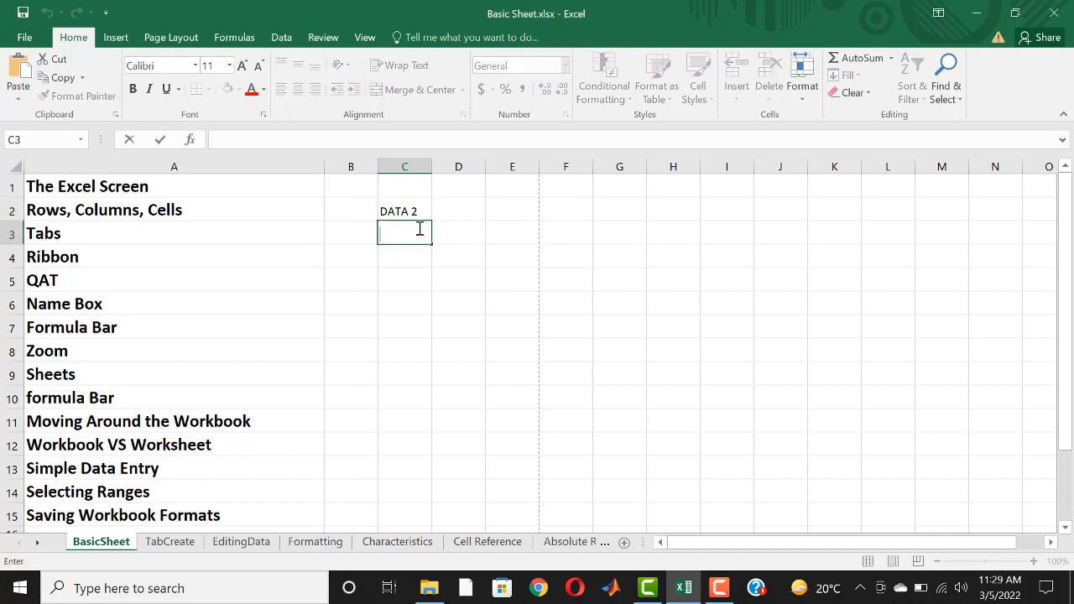
# Overwrite the whole content of cell C2 with DATA $
pyautogui.click(416, 204)
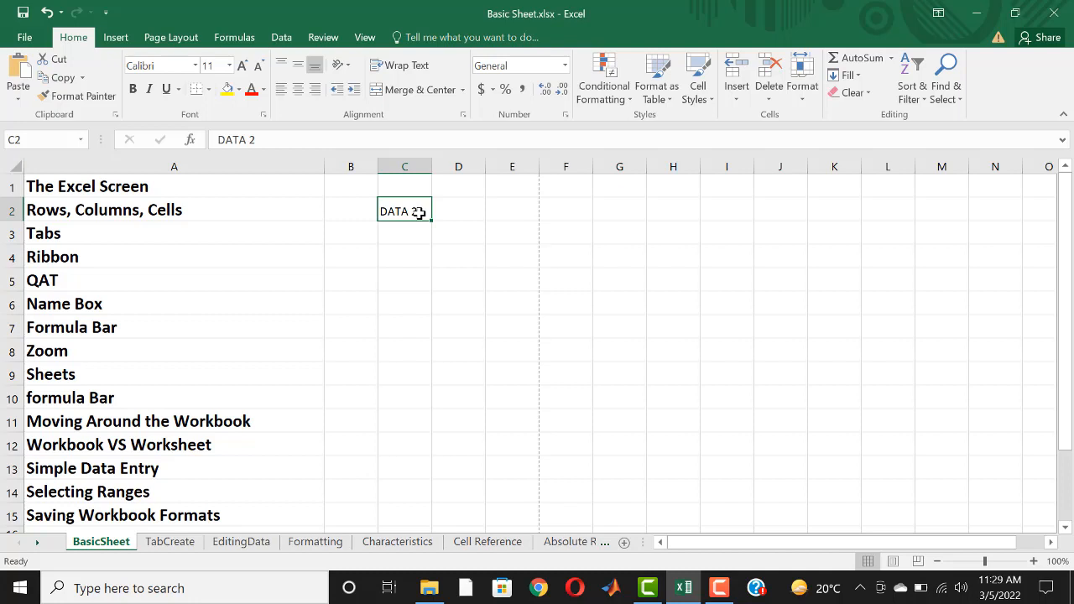
pyautogui.write('DA')
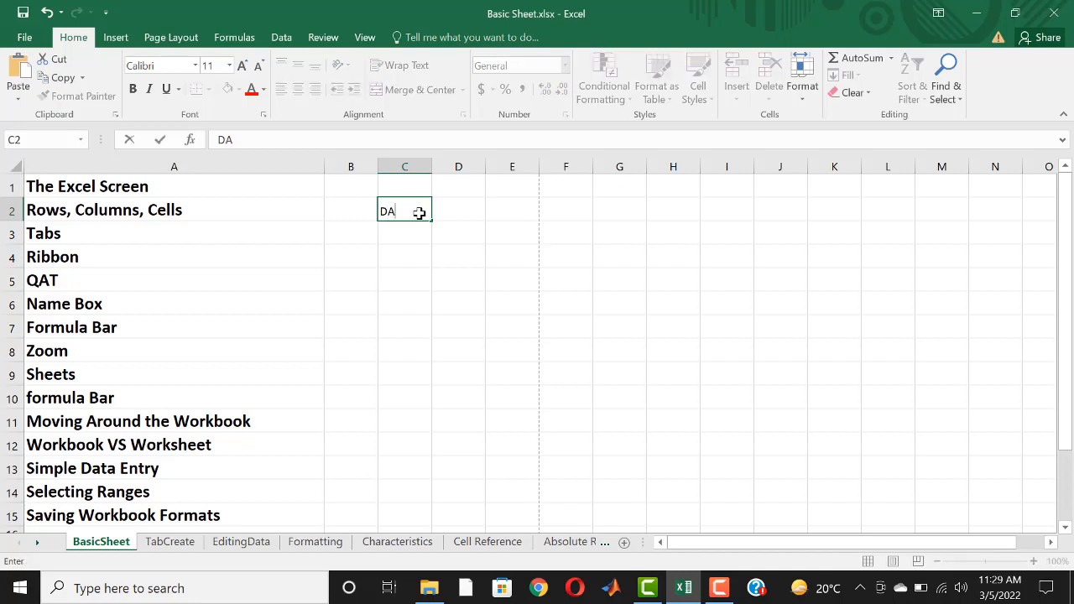
pyautogui.write('TA $')
pyautogui.click(419, 230)
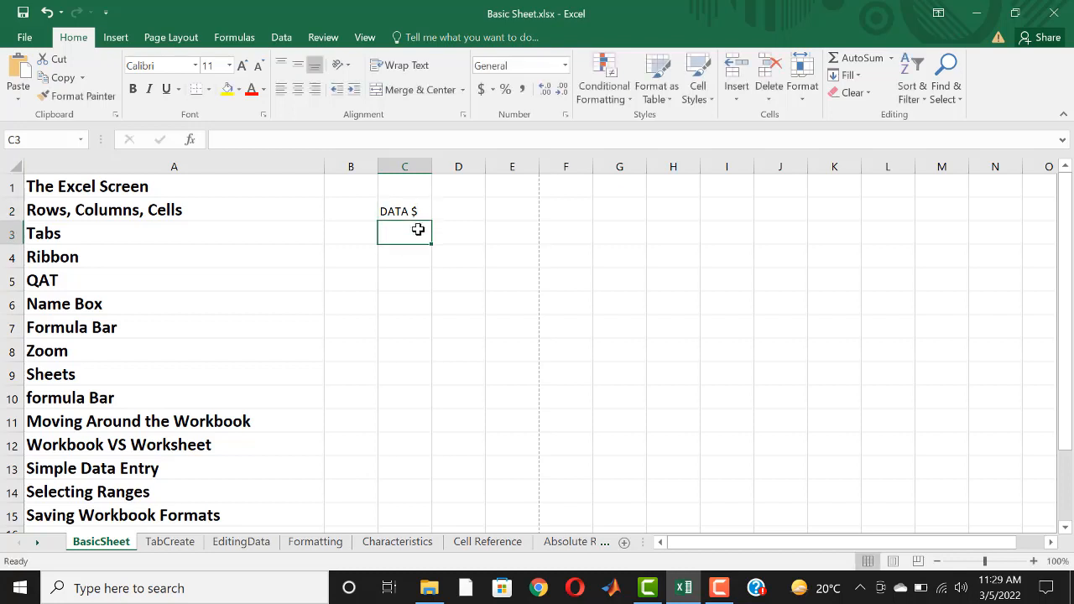
# Edit cell C2 in place, replacing the trailing $ with 2 so it reads DATA 2
pyautogui.click(417, 211)
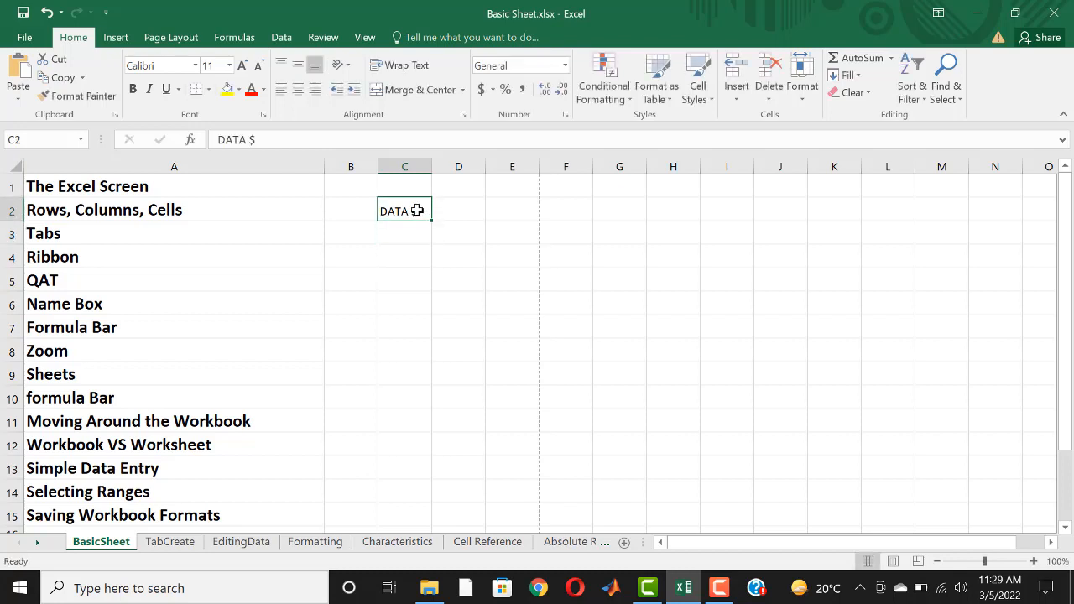
pyautogui.doubleClick(417, 210)
pyautogui.press('BackSpace')
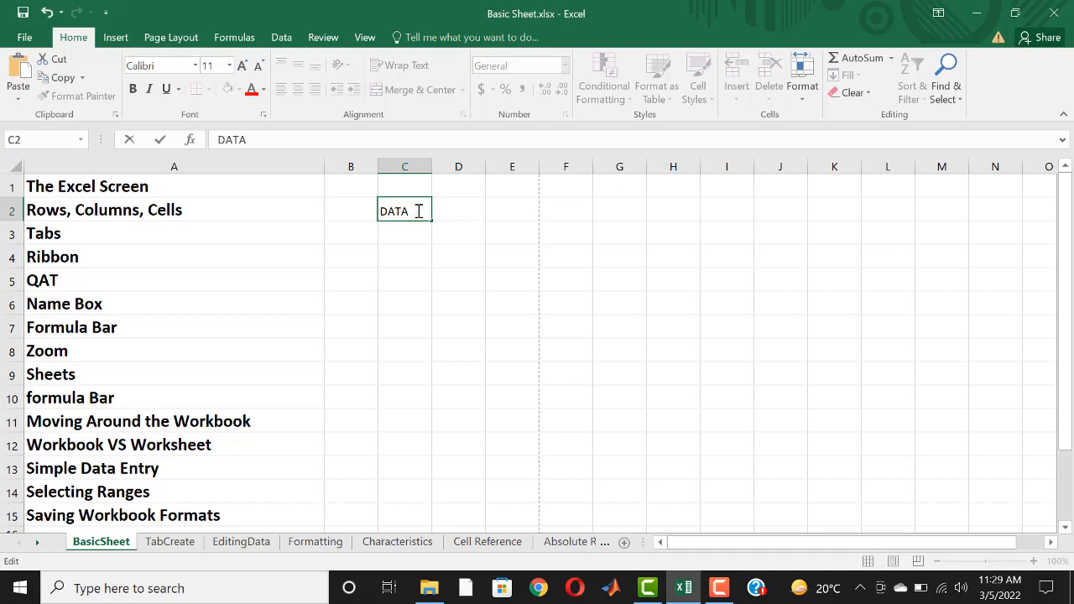
pyautogui.write('2')
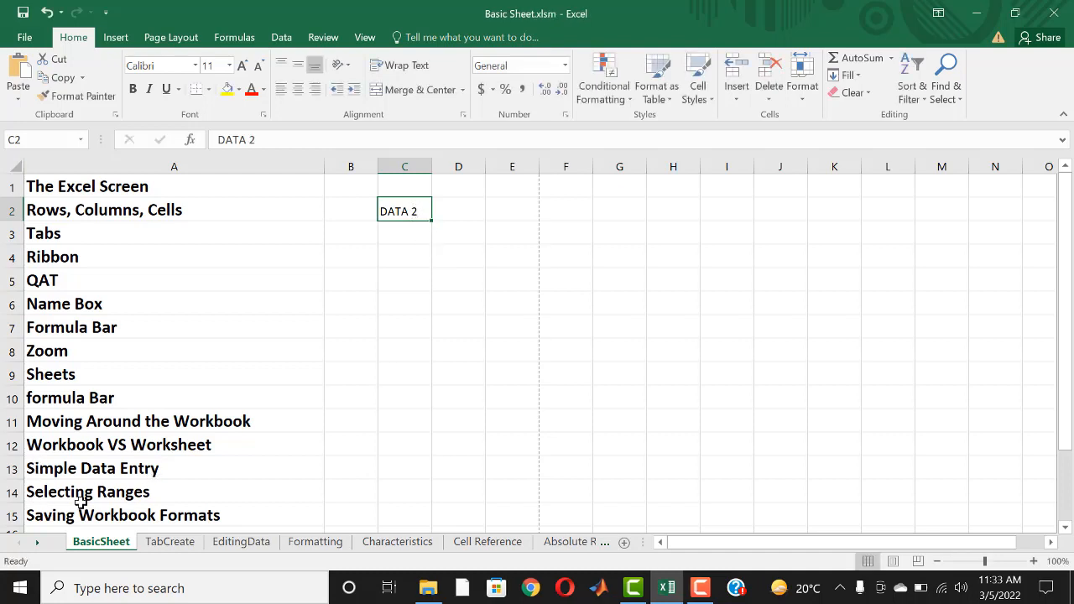
# Select the cell range D1:I10, and clear that selection by selecting cell B6
pyautogui.click(466, 188)
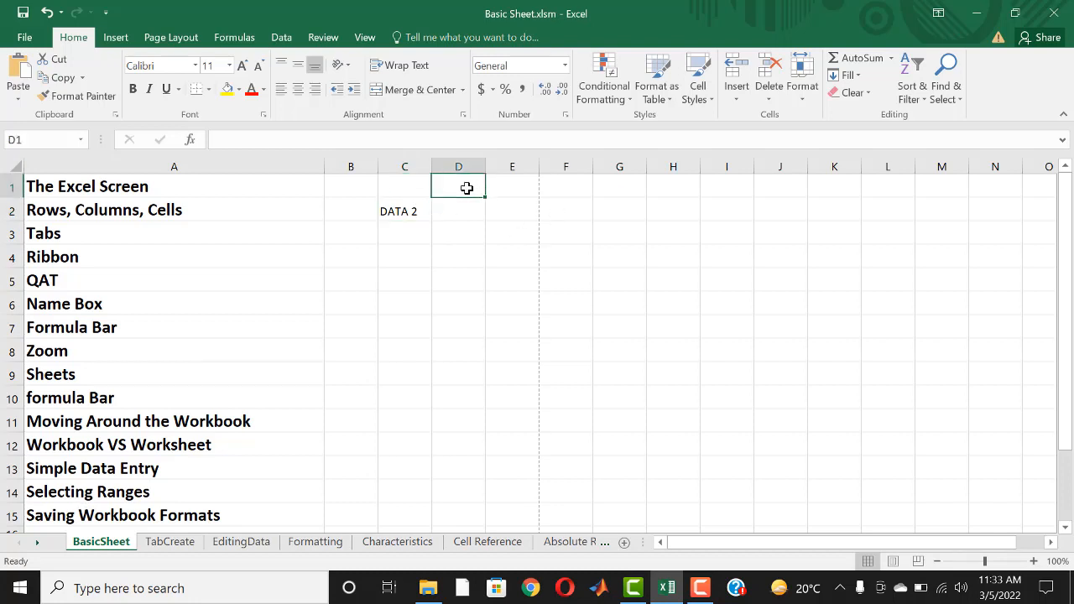
pyautogui.moveTo(466, 188); pyautogui.dragTo(709, 399)
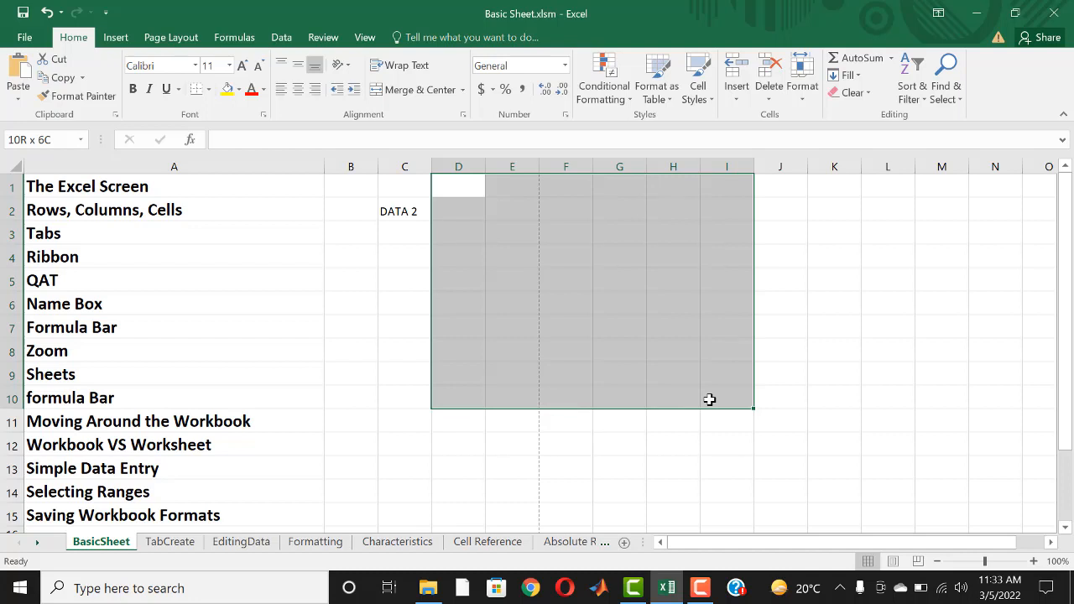
pyautogui.moveTo(709, 399); pyautogui.dragTo(710, 398)
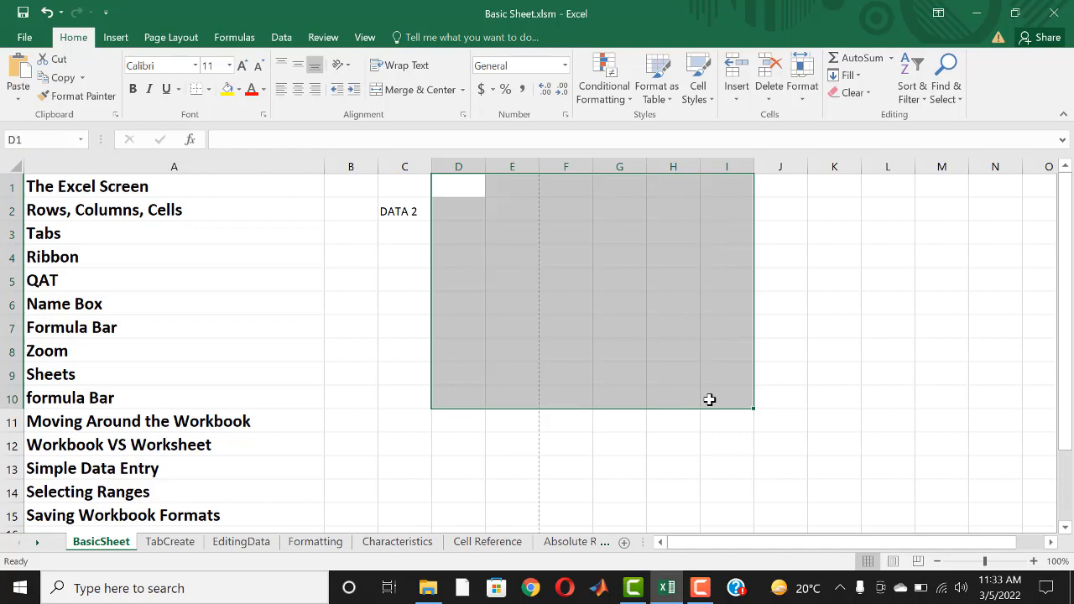
pyautogui.click(347, 296)
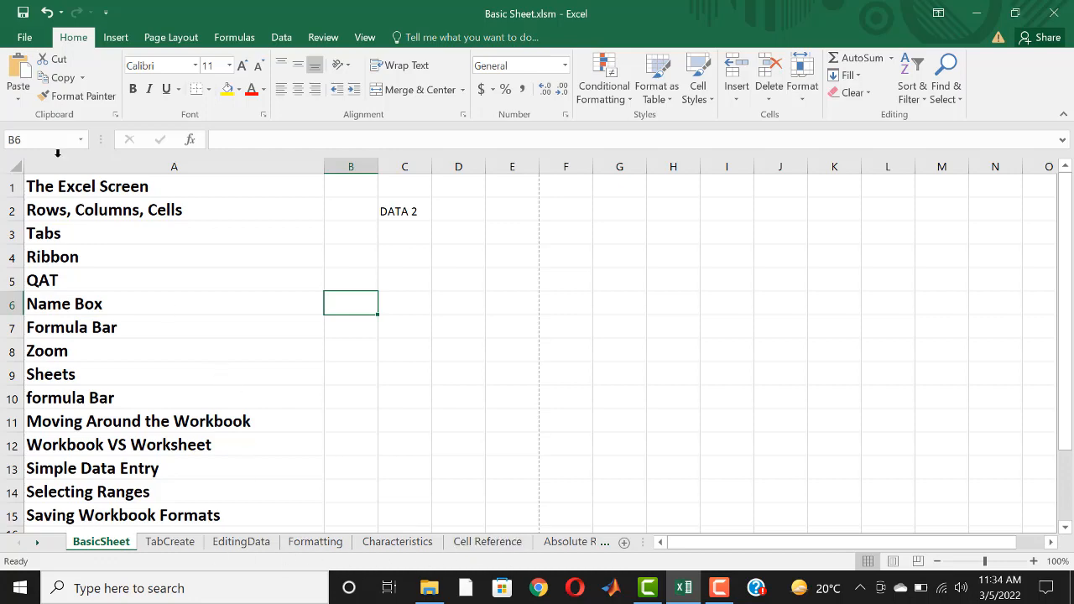
# Review the available file formats for saving the workbook and choose Excel Macro-Enabled Workbook (*.xlsm)
pyautogui.click(24, 37)
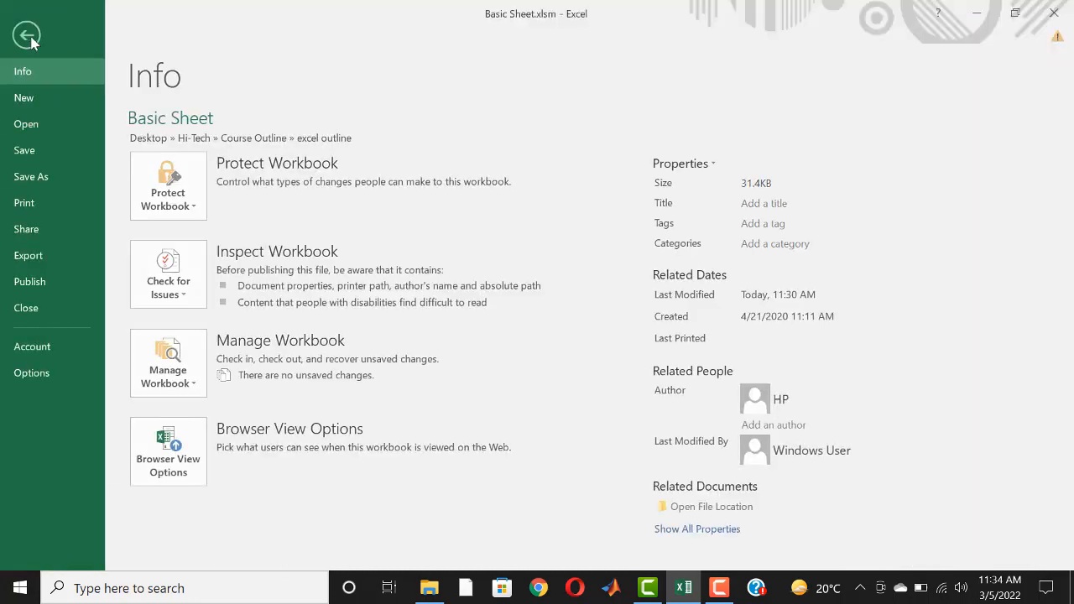
pyautogui.click(39, 176)
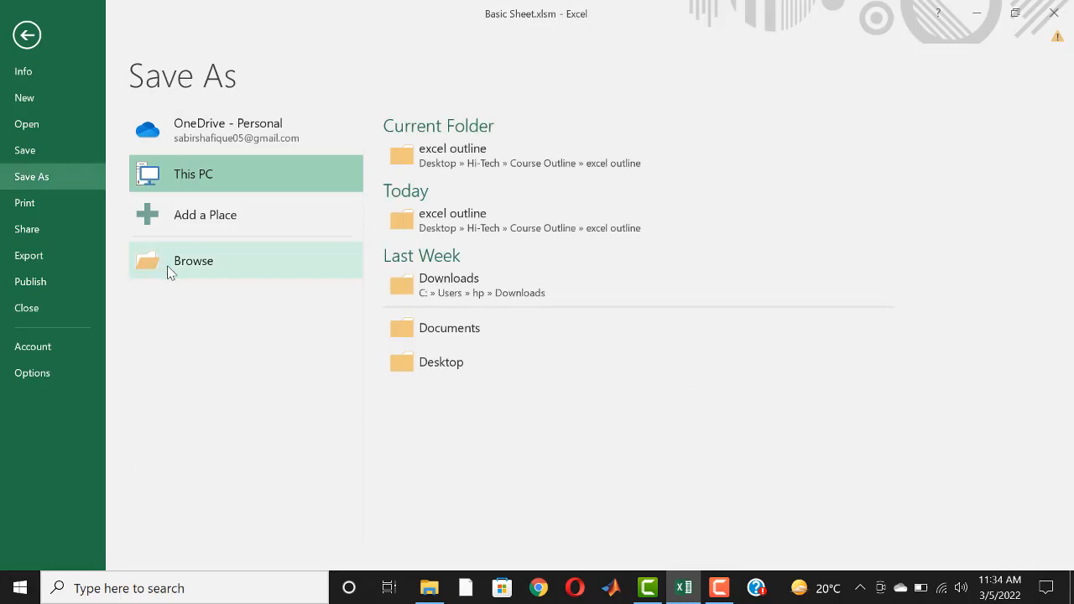
pyautogui.click(198, 270)
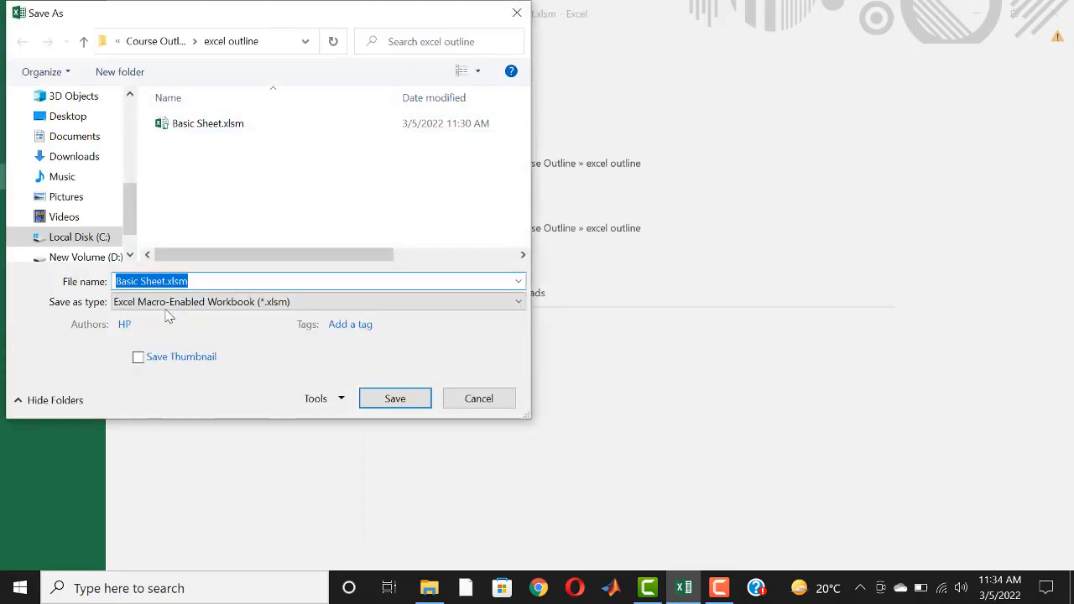
pyautogui.click(193, 312)
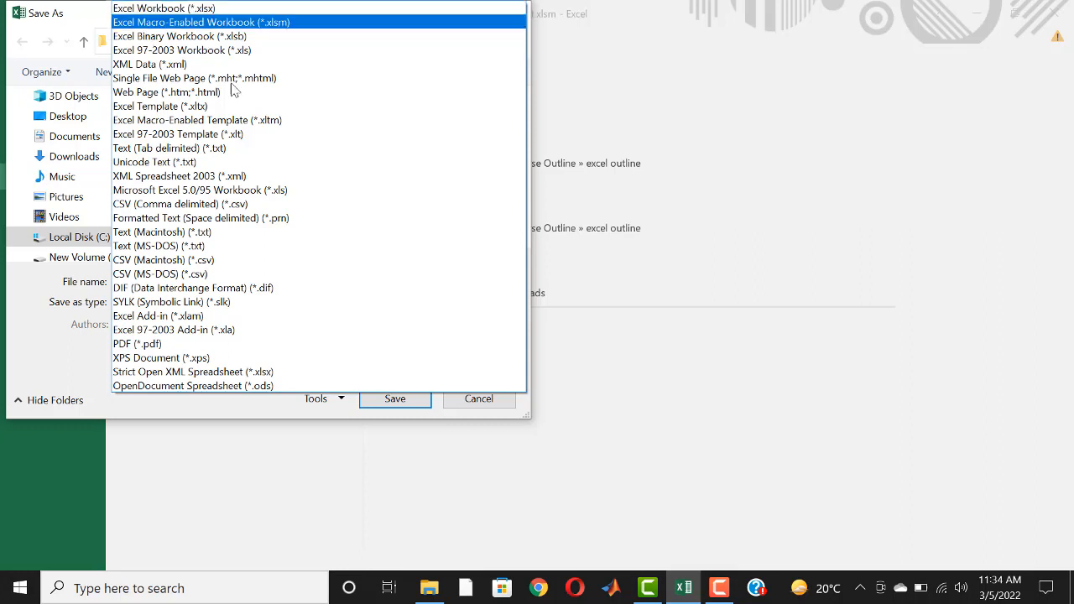
pyautogui.click(260, 23)
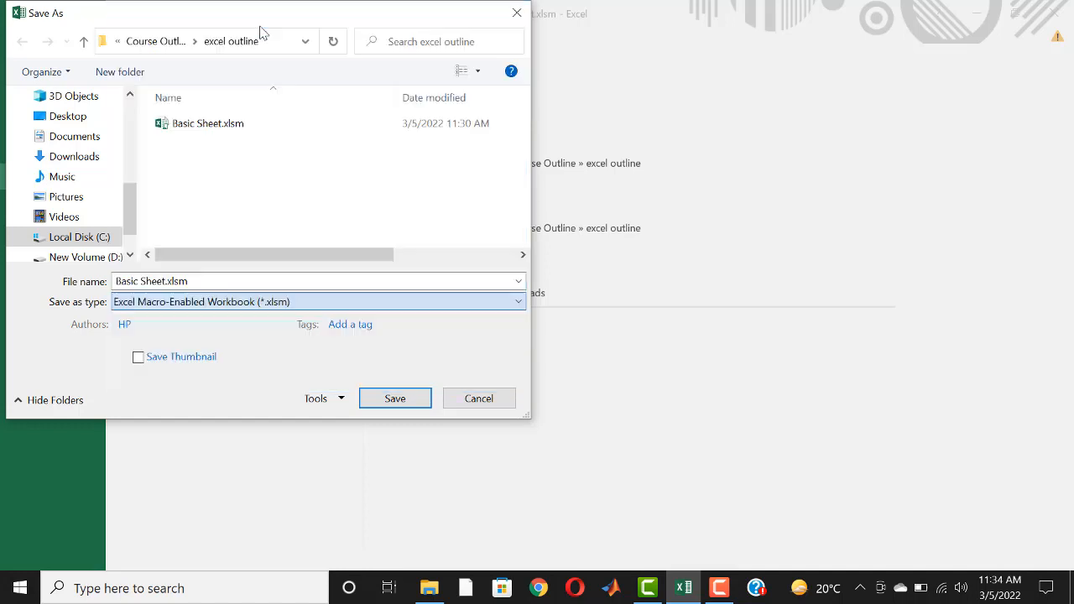
# Try to save the workbook as Basic Sheet.xlsm, decline replacing the existing file, and return to the worksheet
pyautogui.click(396, 398)
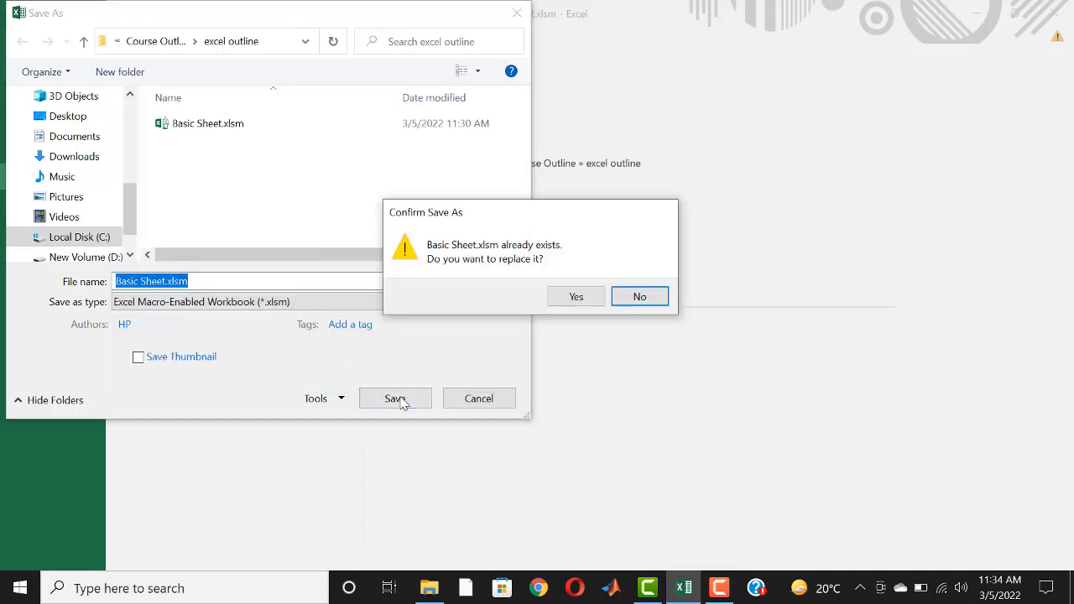
pyautogui.click(642, 302)
pyautogui.click(487, 400)
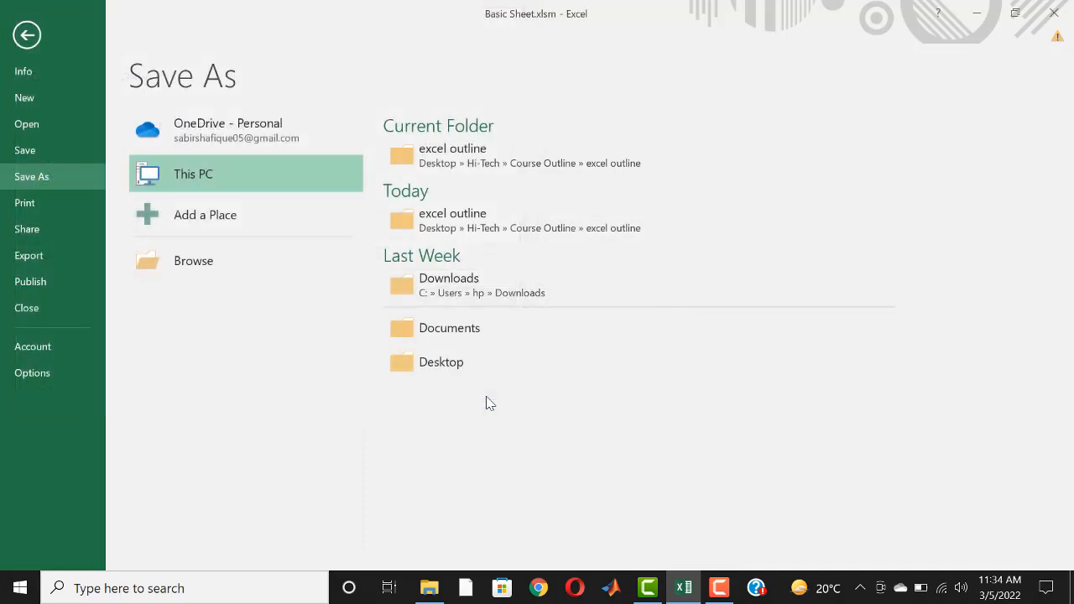
pyautogui.click(27, 35)
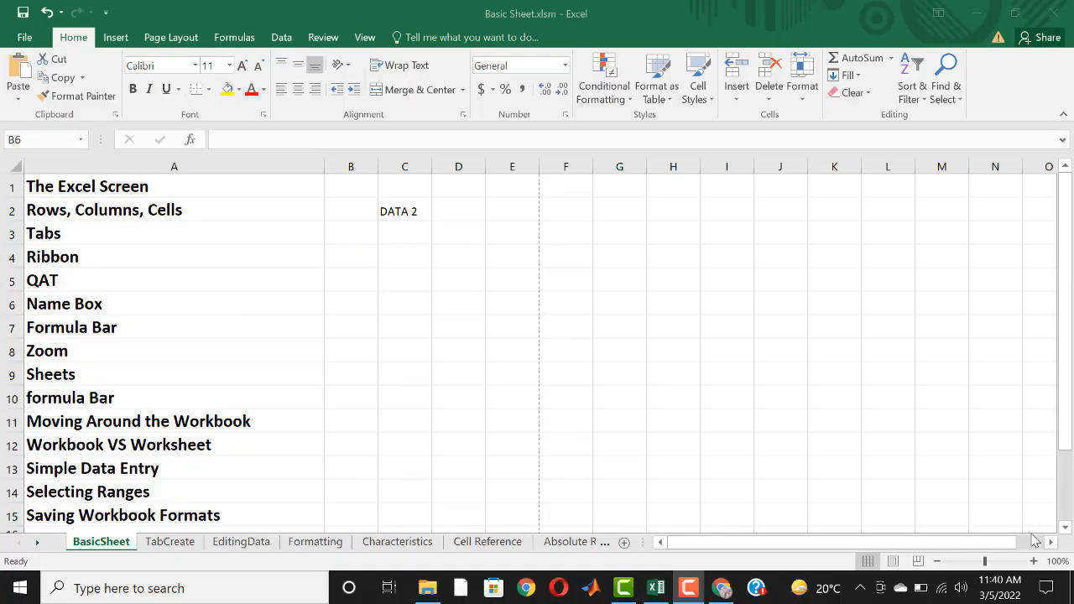
# Show the TabCreate sheet, and view the Customize Ribbon & Templates in MS Word video in Chrome before returning to Excel
pyautogui.click(526, 340)
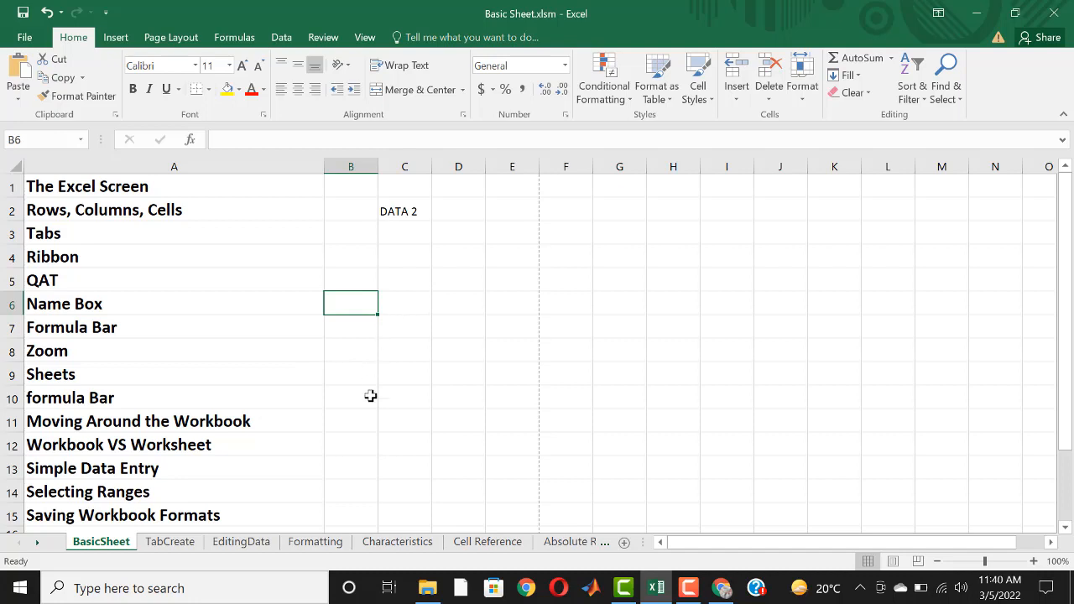
pyautogui.click(172, 550)
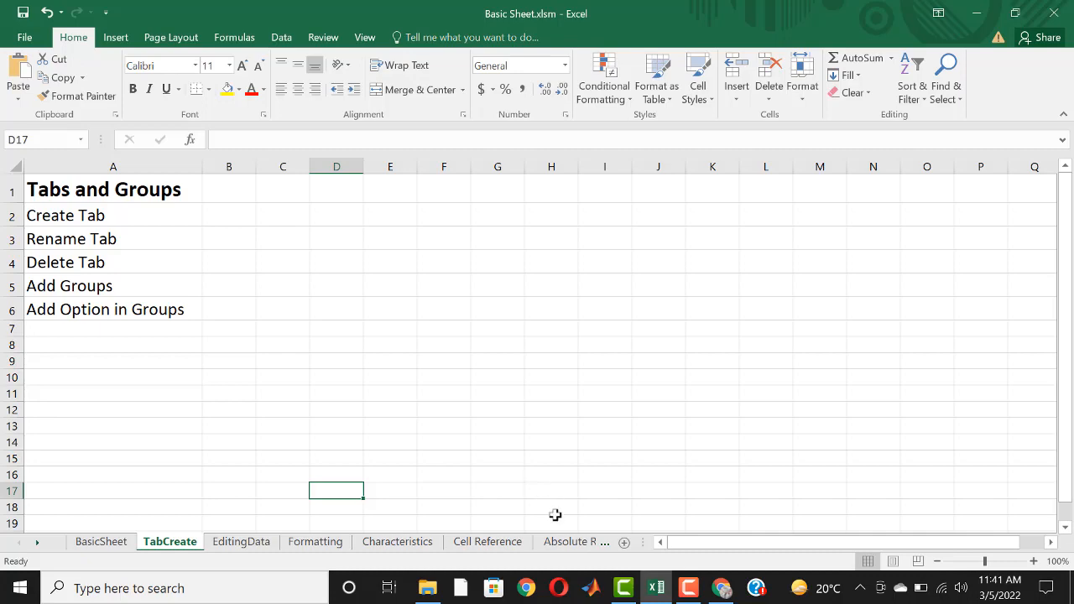
pyautogui.click(720, 587)
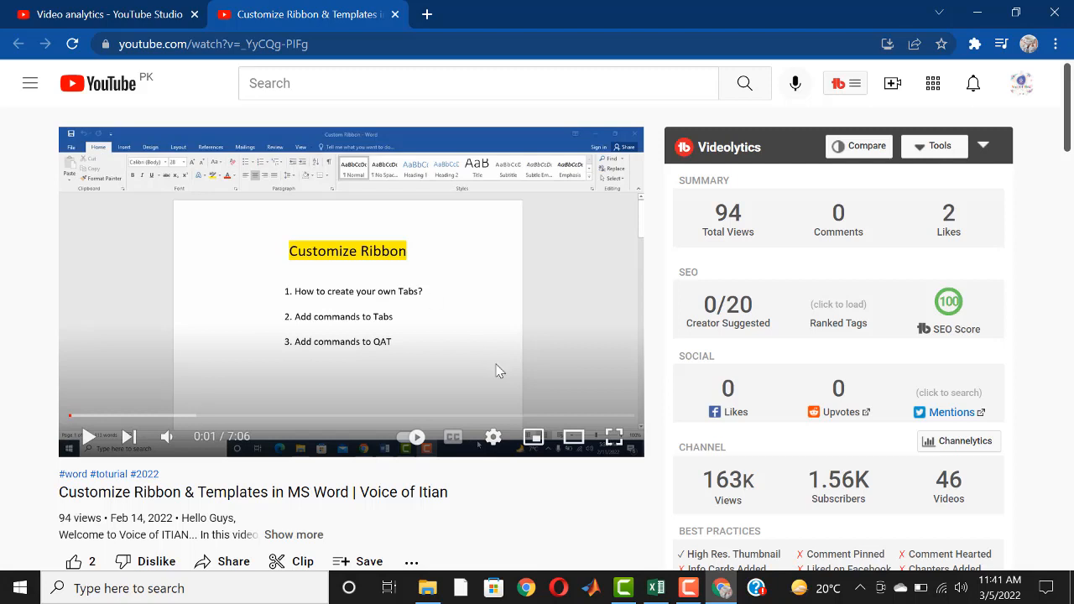
pyautogui.click(662, 594)
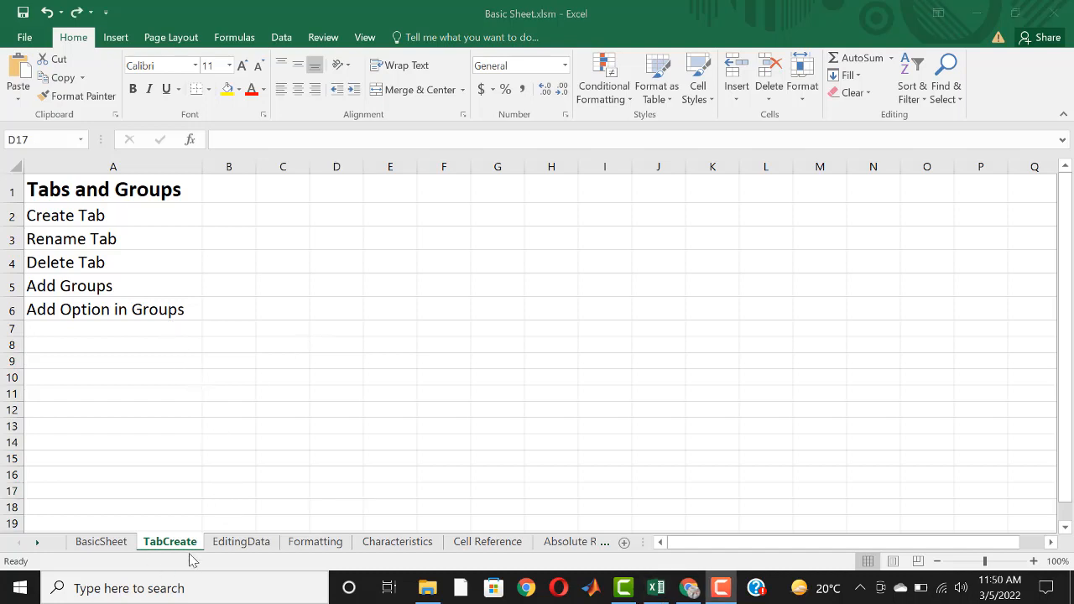
# Overwrite the content of cell F1 on the EditingData sheet with SMonday
pyautogui.click(234, 542)
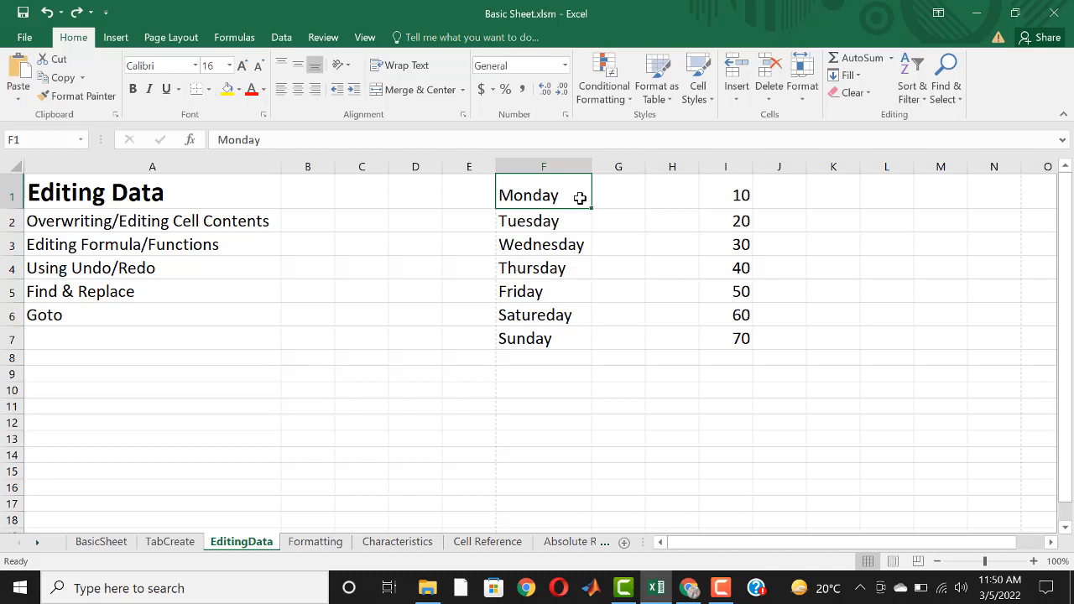
pyautogui.write('SA')
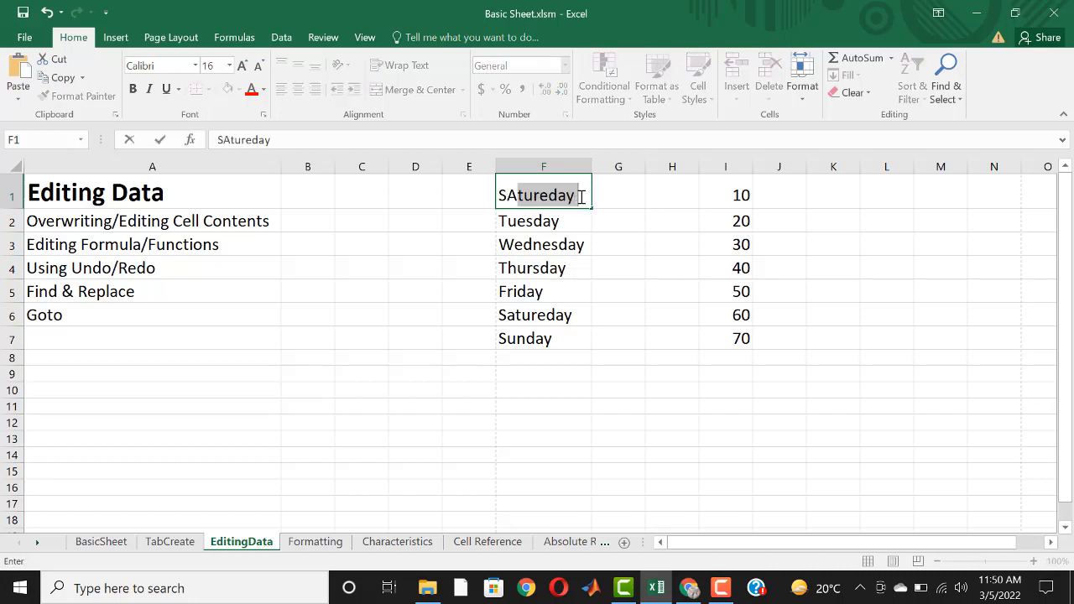
pyautogui.hotkey('ctrl', 'z')
pyautogui.hotkey('ctrl', 'y')
pyautogui.hotkey('ctrl', 'z')
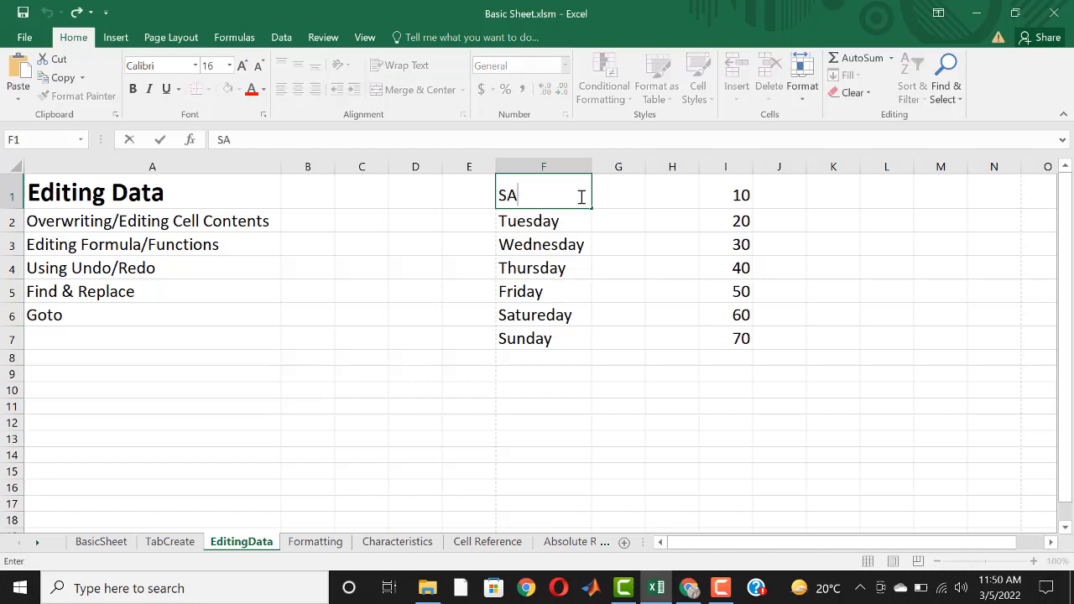
pyautogui.press('BackSpace')
pyautogui.press('BackSpace')
pyautogui.hotkey('ctrl', 'z')
pyautogui.hotkey('ctrl', 'y')
pyautogui.hotkey('ctrl', 'z')
pyautogui.press('BackSpace')
pyautogui.write('Monday')
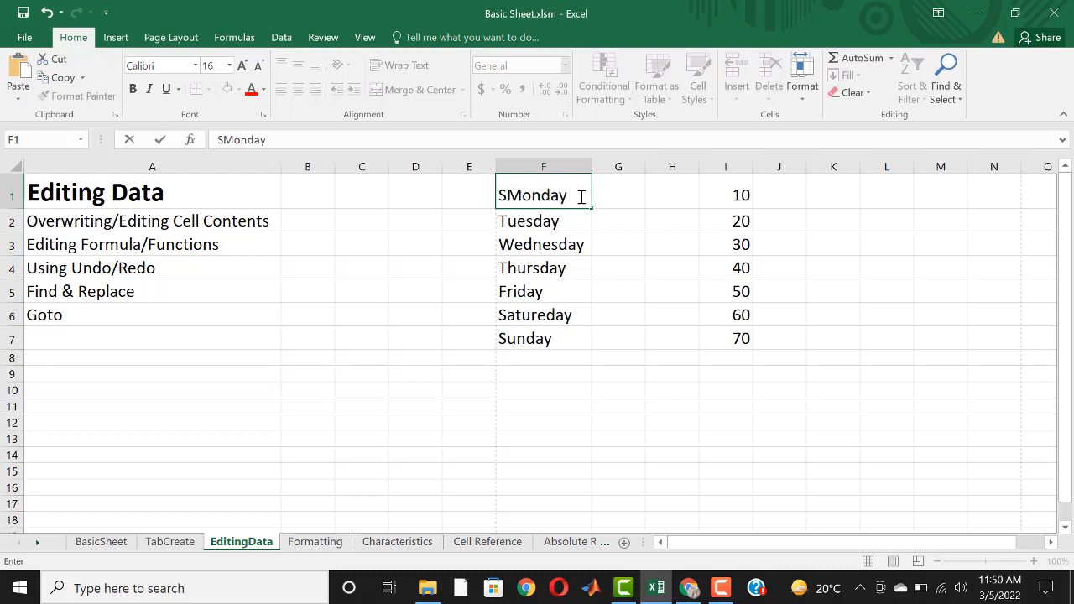
pyautogui.click(569, 249)
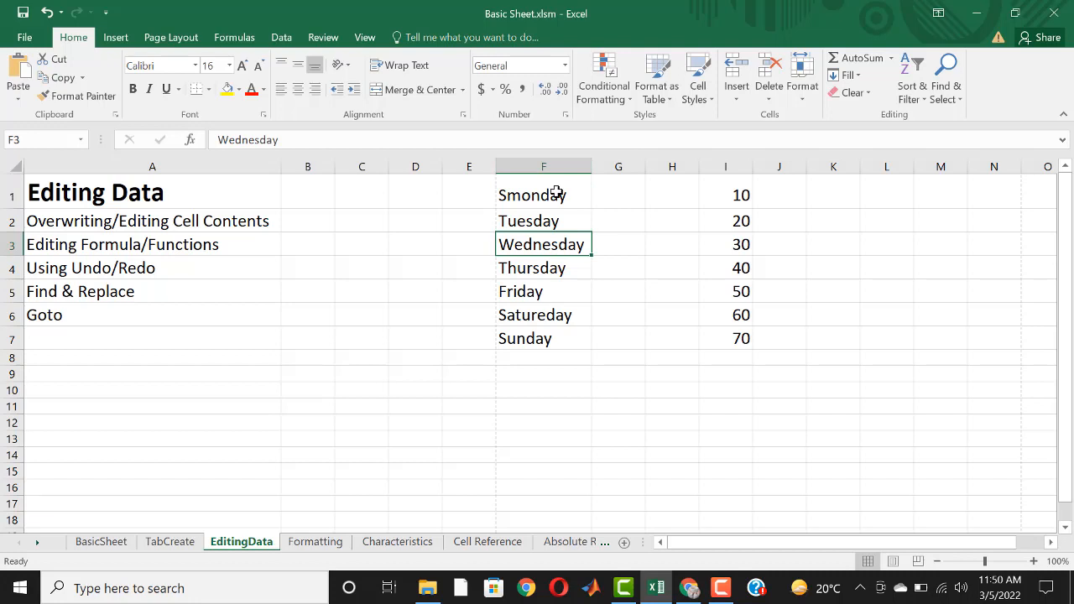
# Edit cell F1 in place, removing only the leading S so it reads monday
pyautogui.click(557, 193)
pyautogui.doubleClick(557, 194)
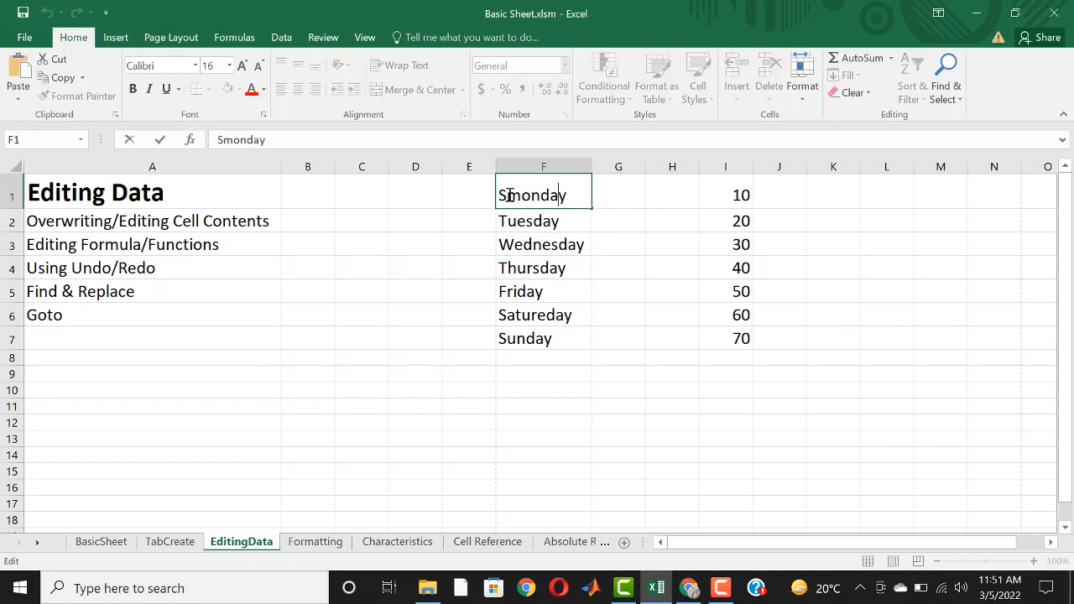
pyautogui.press('BackSpace')
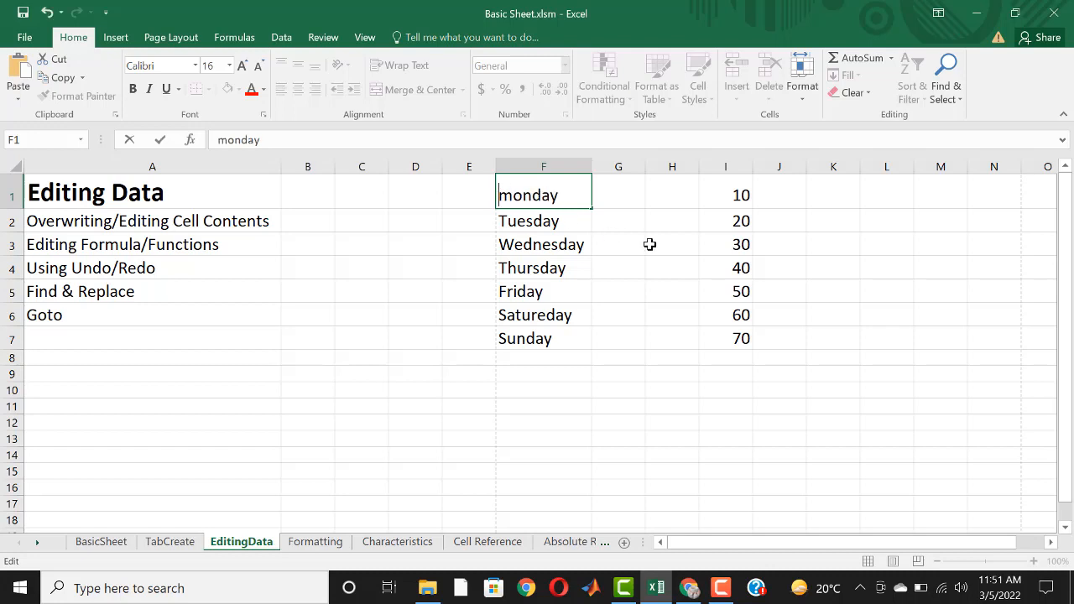
pyautogui.press('Right')
pyautogui.click(575, 235)
pyautogui.click(546, 195)
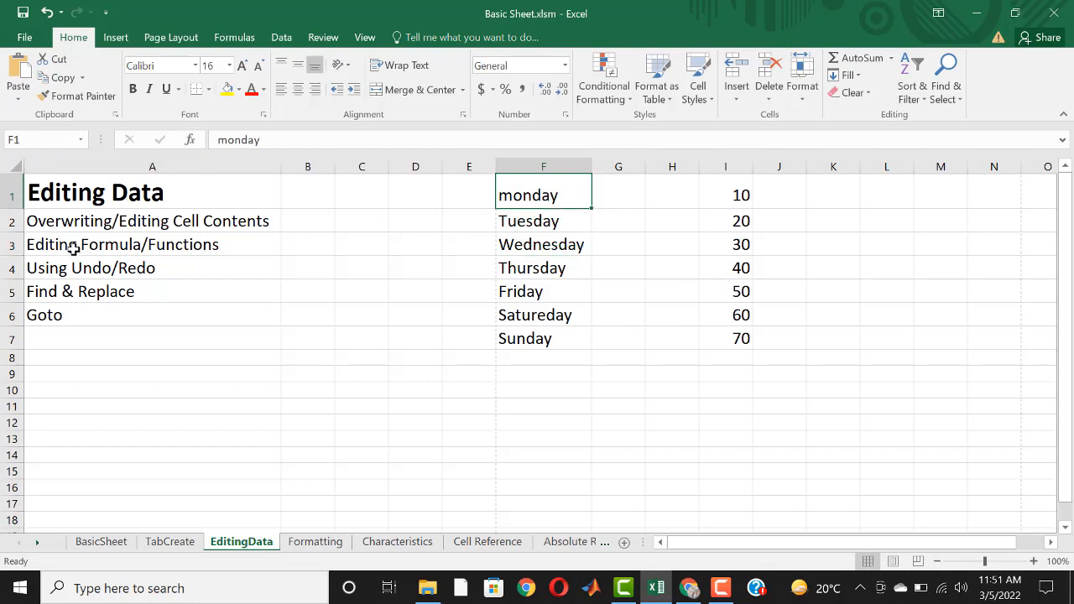
# Total the numbers in I1:I7 with AutoSum, placing the sum in I8
pyautogui.click(720, 194)
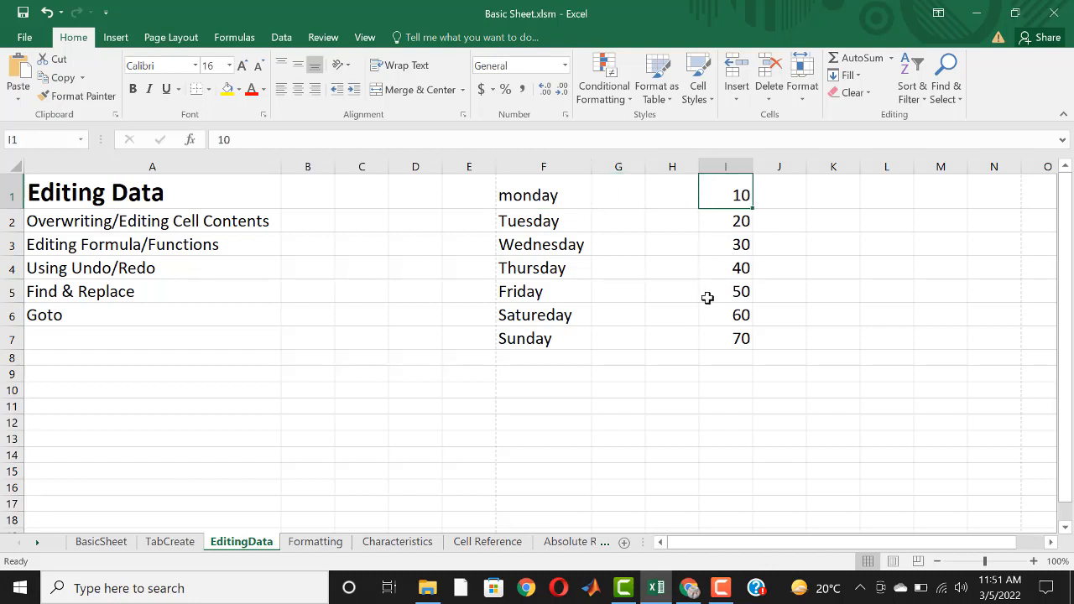
pyautogui.moveTo(719, 200); pyautogui.dragTo(727, 341)
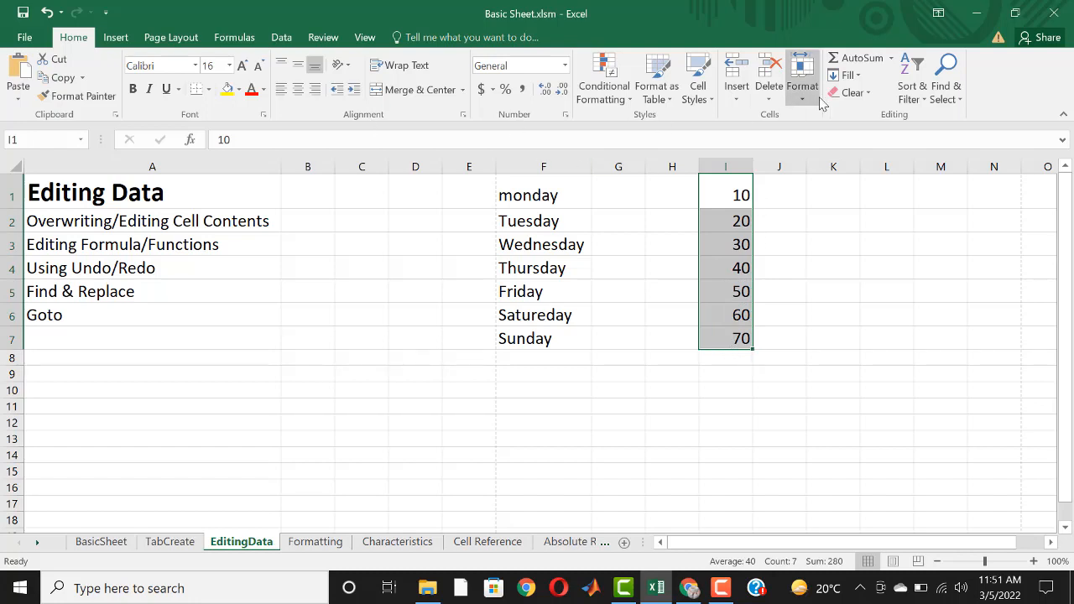
pyautogui.click(863, 58)
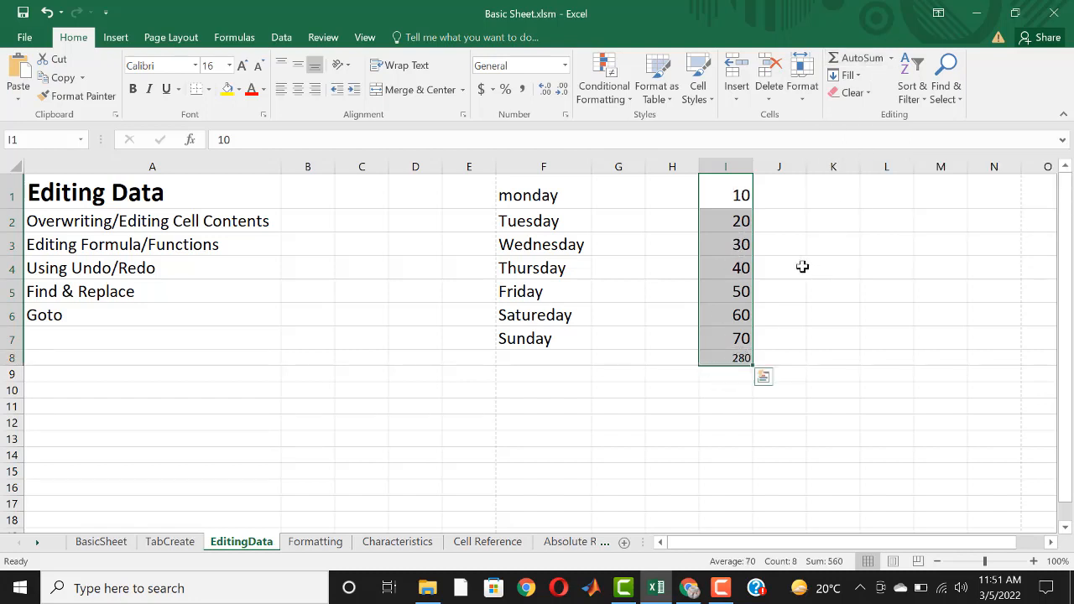
# Enter the formula =I1+I2+I3+I4+I5+I6+I7 in cell K4
pyautogui.click(840, 266)
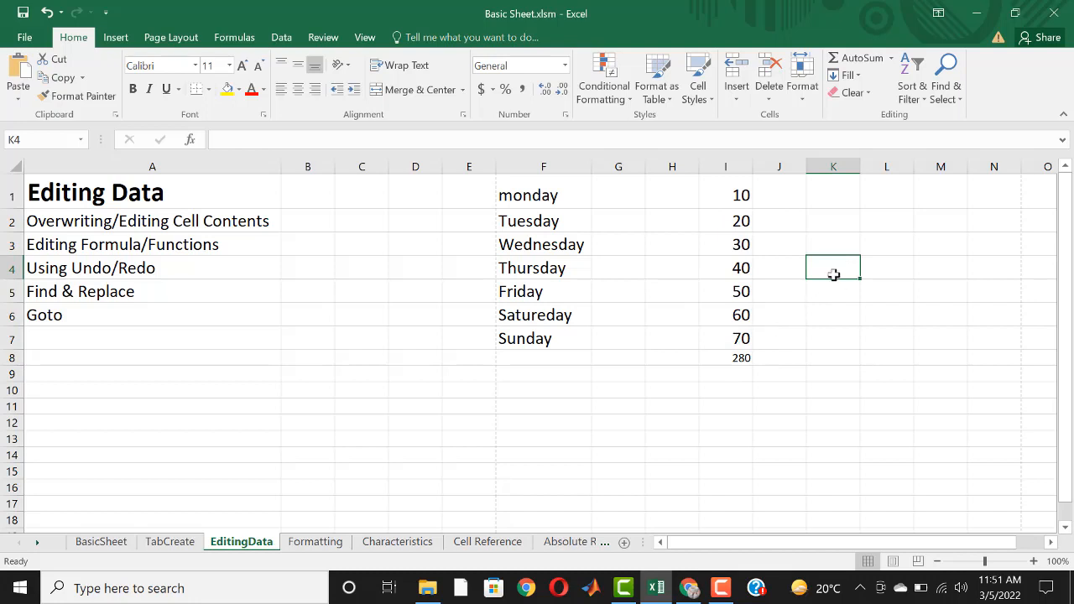
pyautogui.click(296, 140)
pyautogui.write('=')
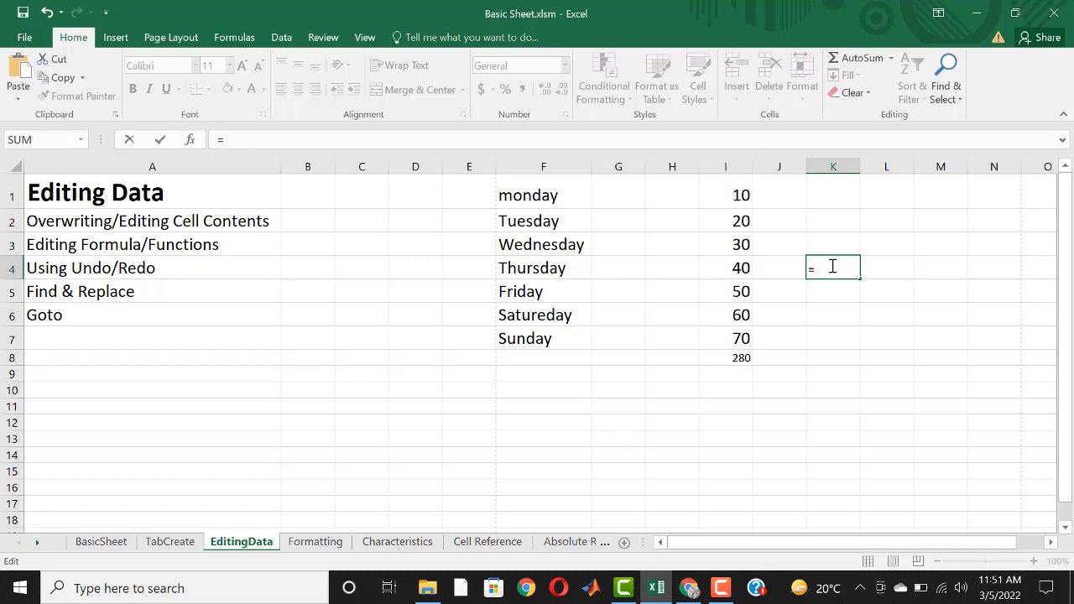
pyautogui.write('I')
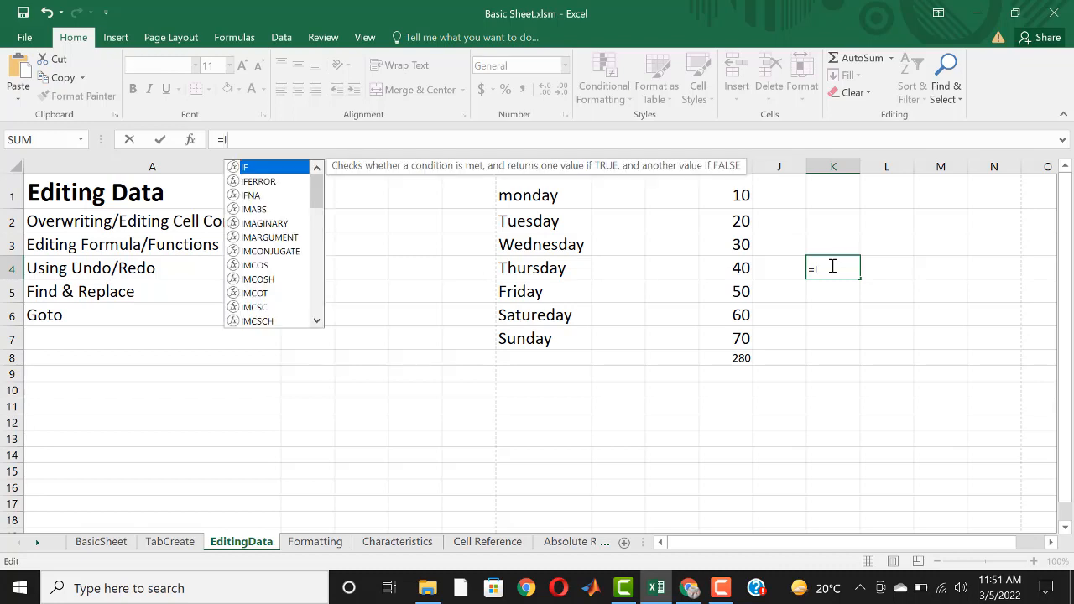
pyautogui.write('1')
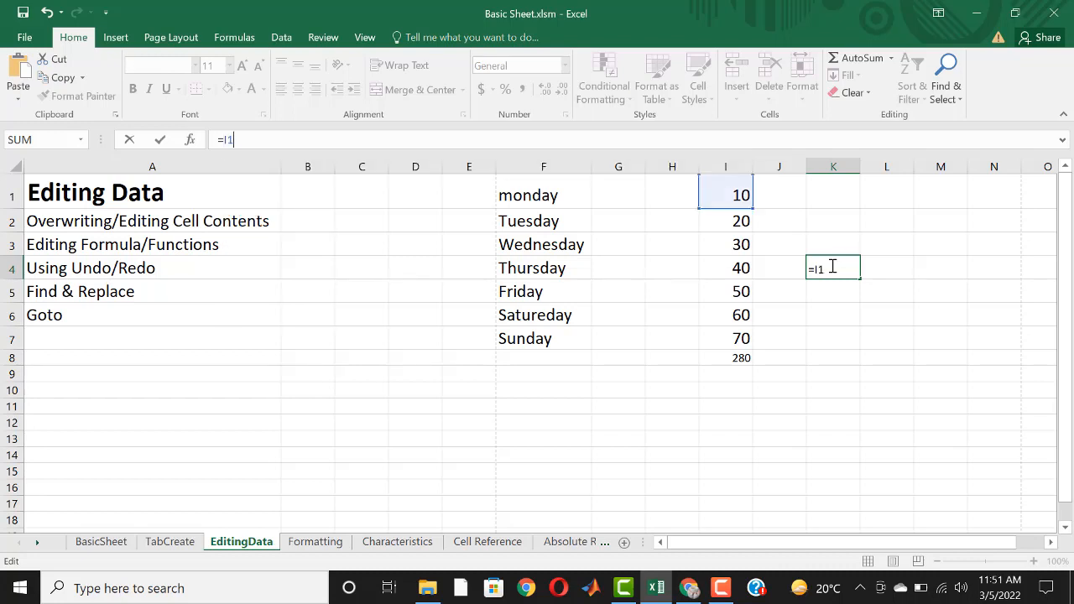
pyautogui.write('+I2')
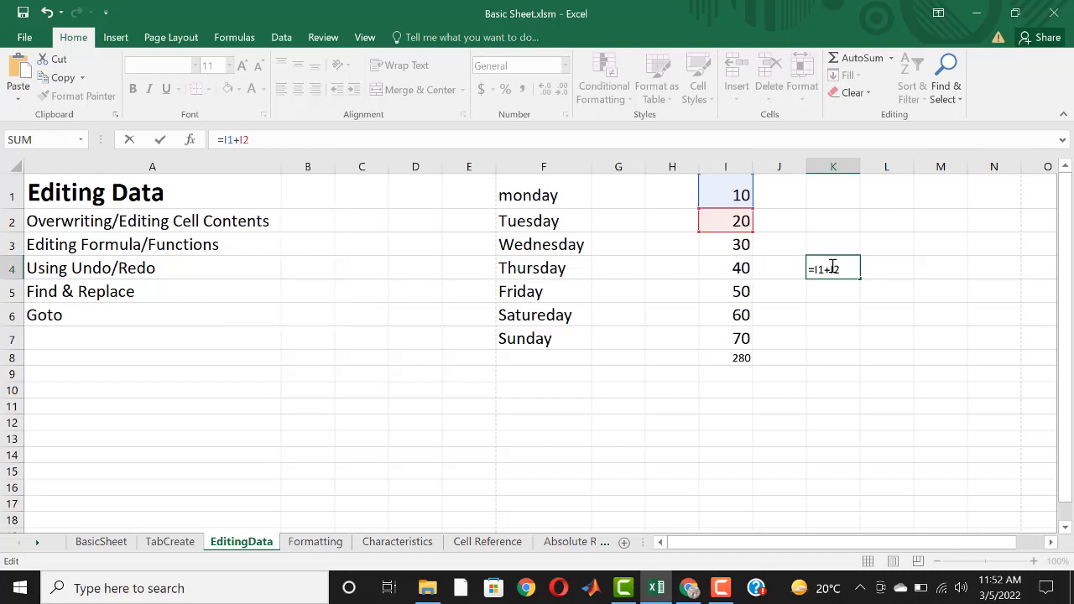
pyautogui.write('+I3')
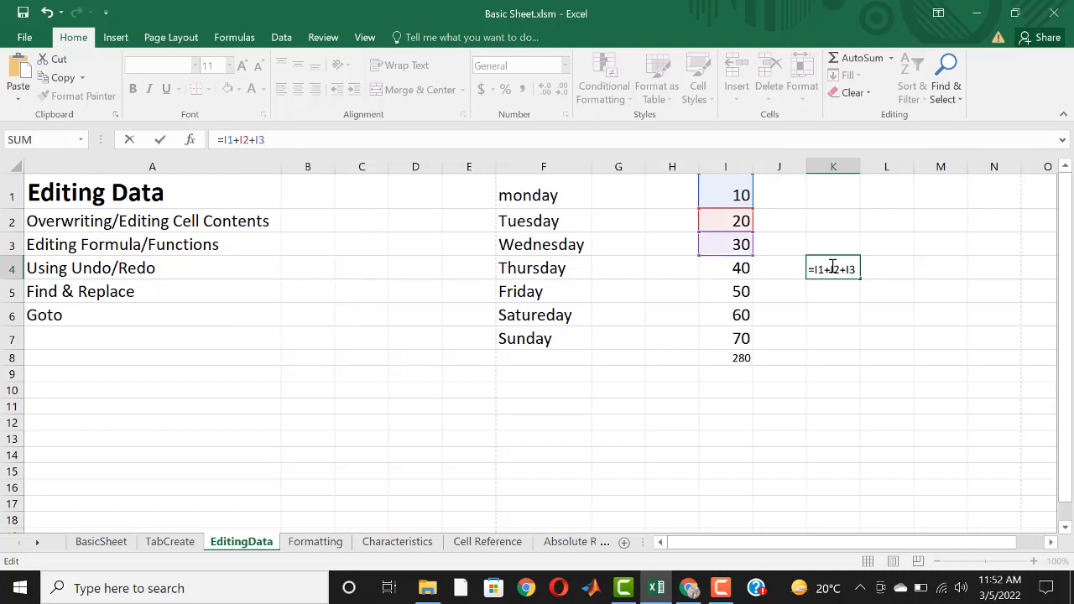
pyautogui.write('+')
pyautogui.write('I')
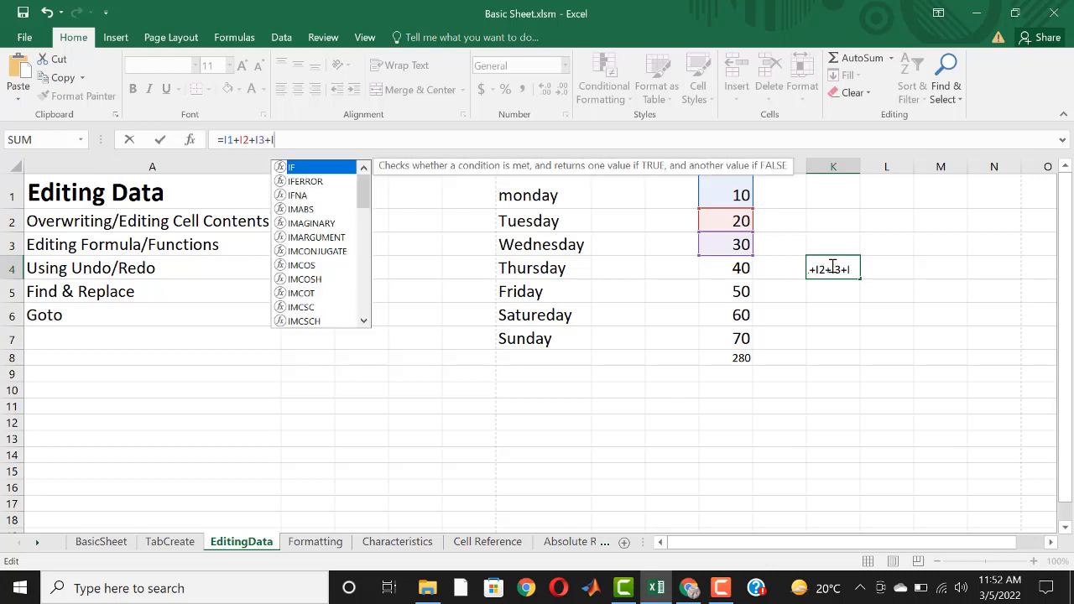
pyautogui.write('4+I5')
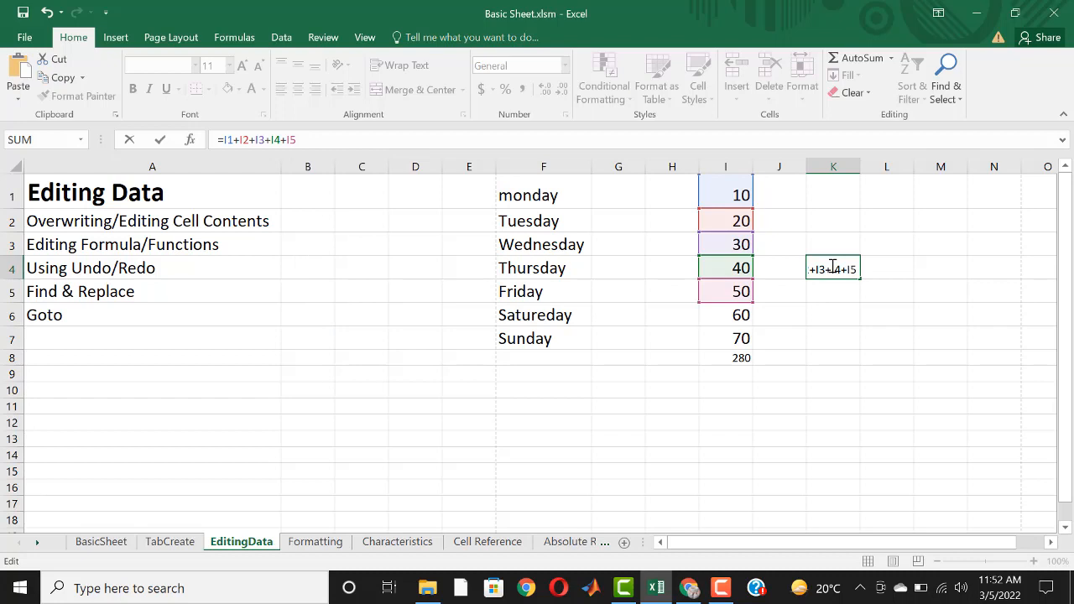
pyautogui.write('+I')
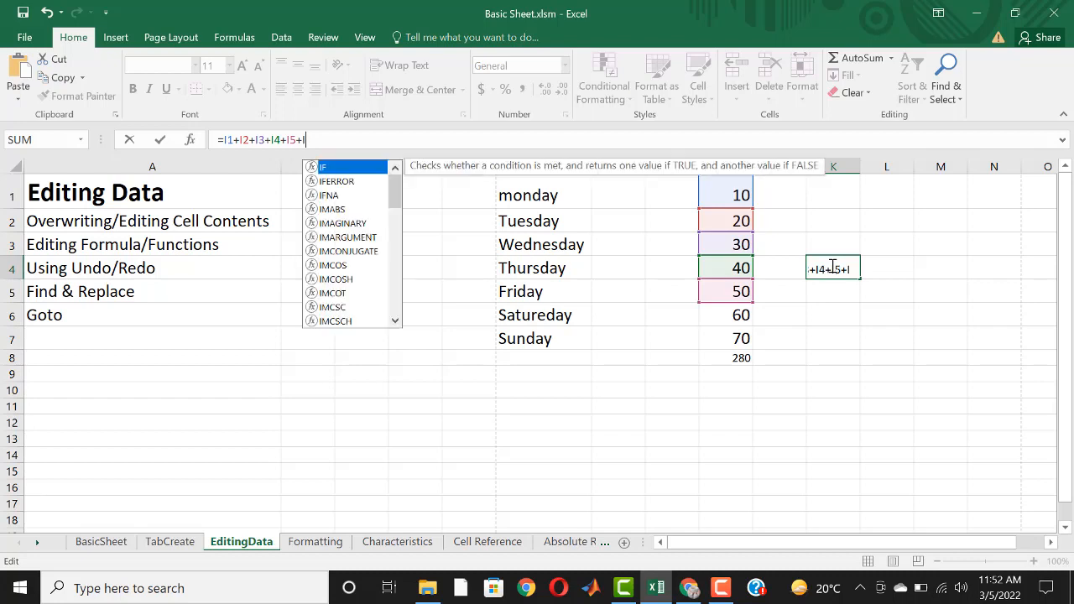
pyautogui.write('6+')
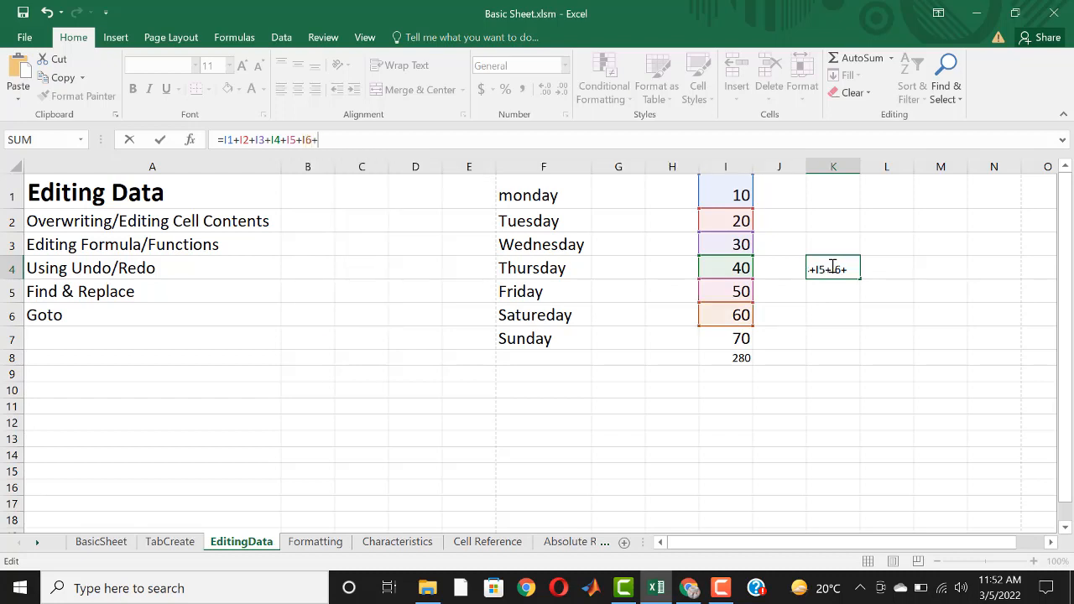
pyautogui.write('I7')
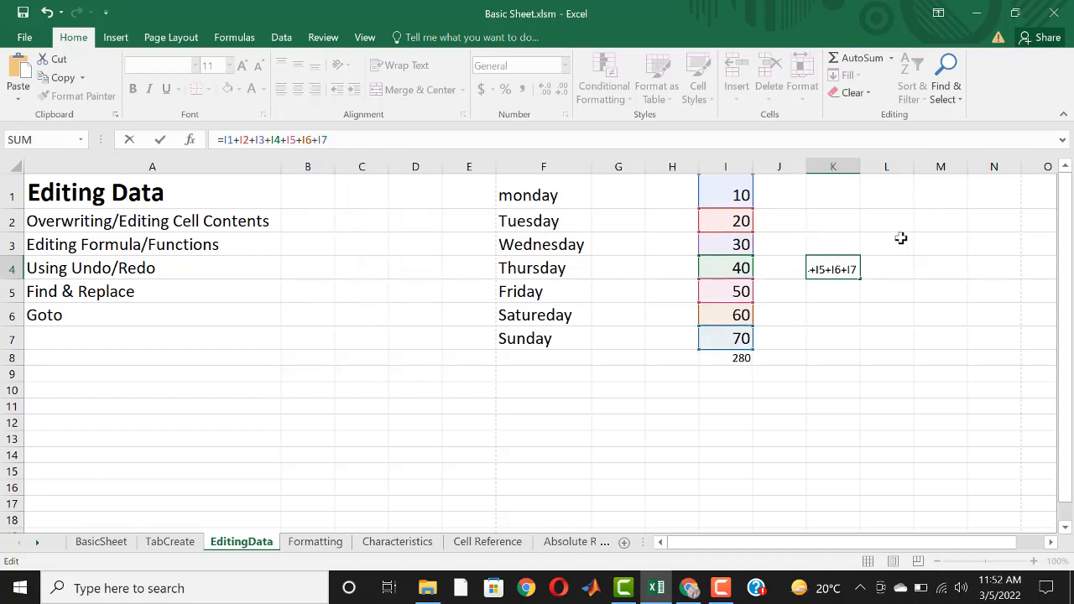
pyautogui.press('Return')
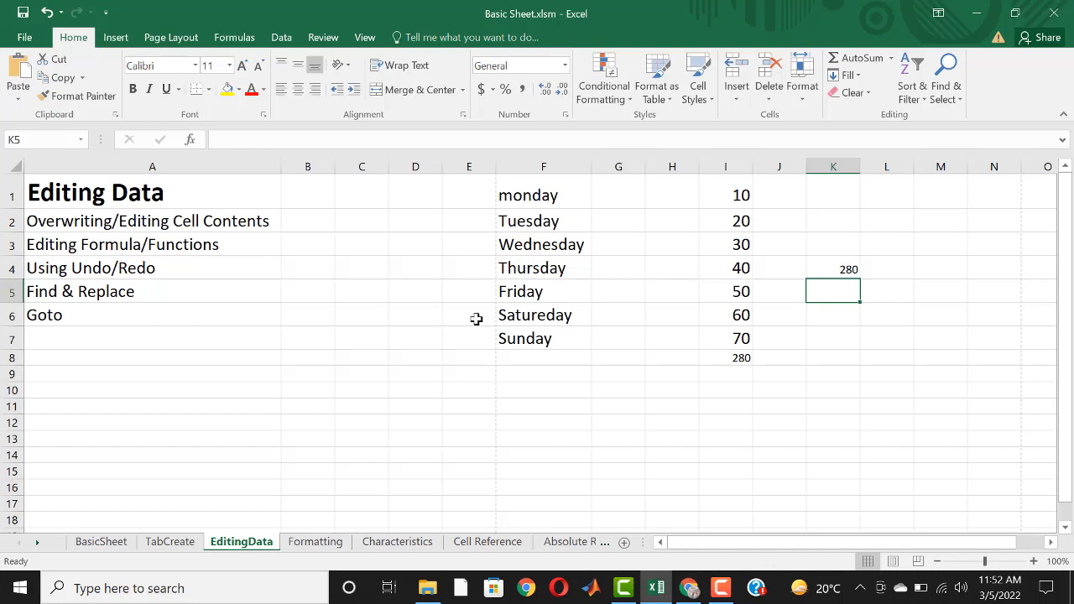
# Review the addition formula in K4 and the range I1:I7 that AutoSum totals
pyautogui.click(341, 214)
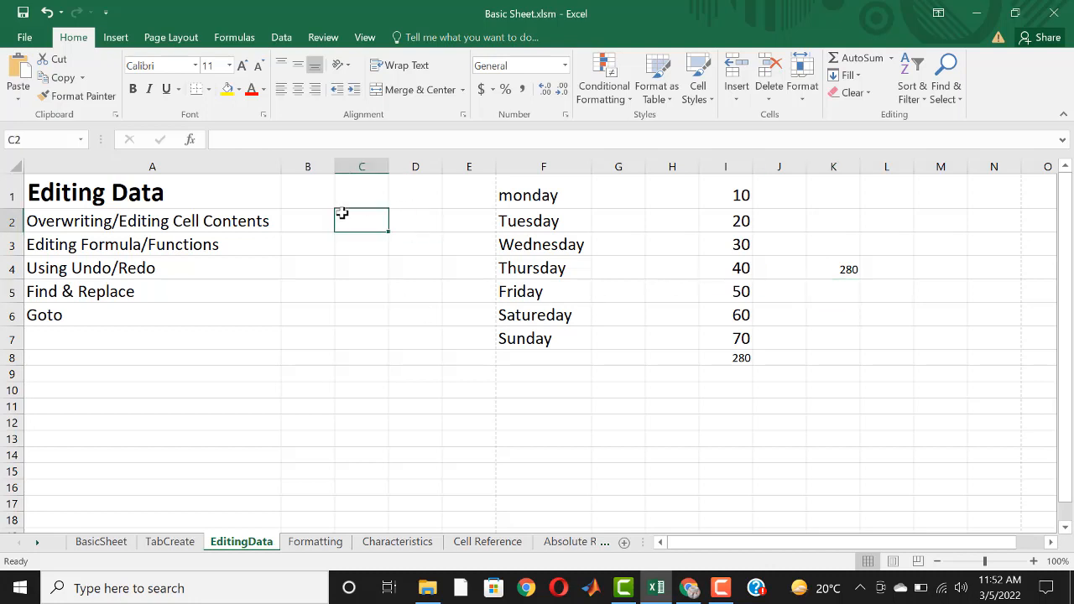
pyautogui.click(446, 363)
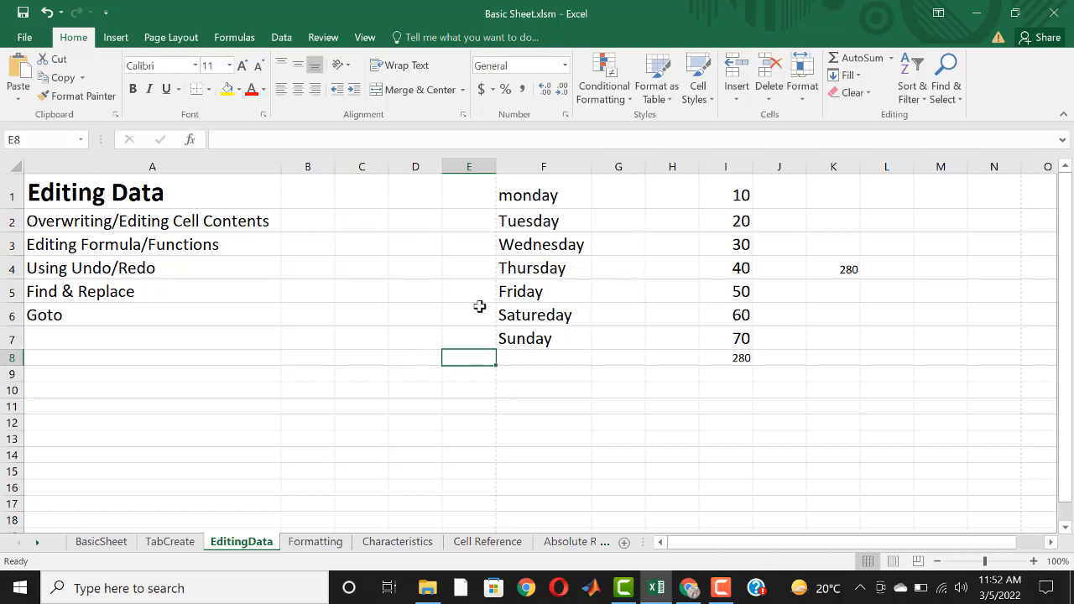
pyautogui.click(839, 271)
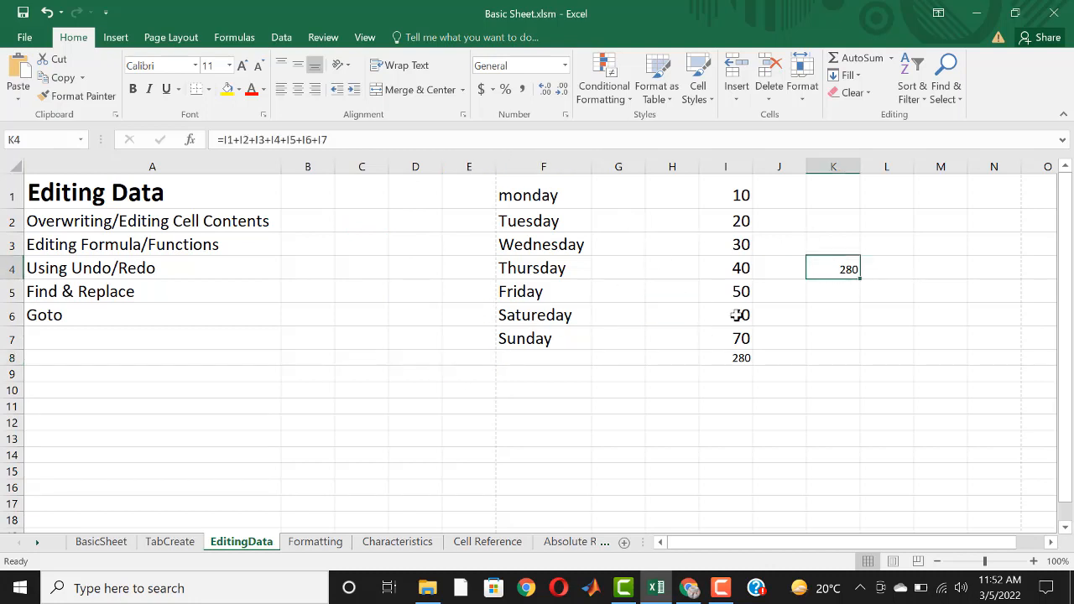
pyautogui.click(724, 183)
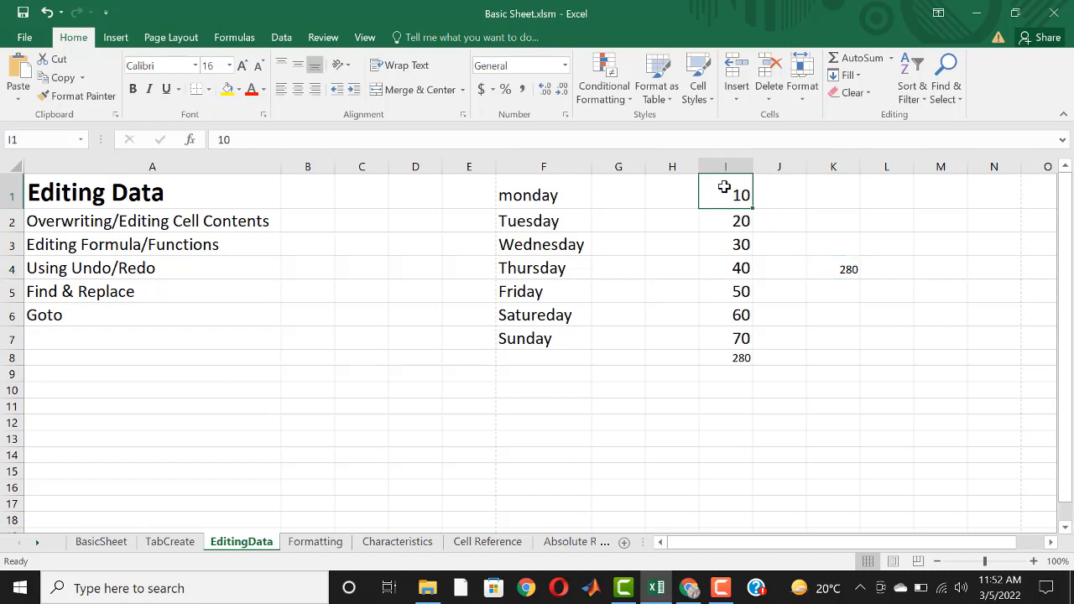
pyautogui.moveTo(724, 197); pyautogui.dragTo(733, 343)
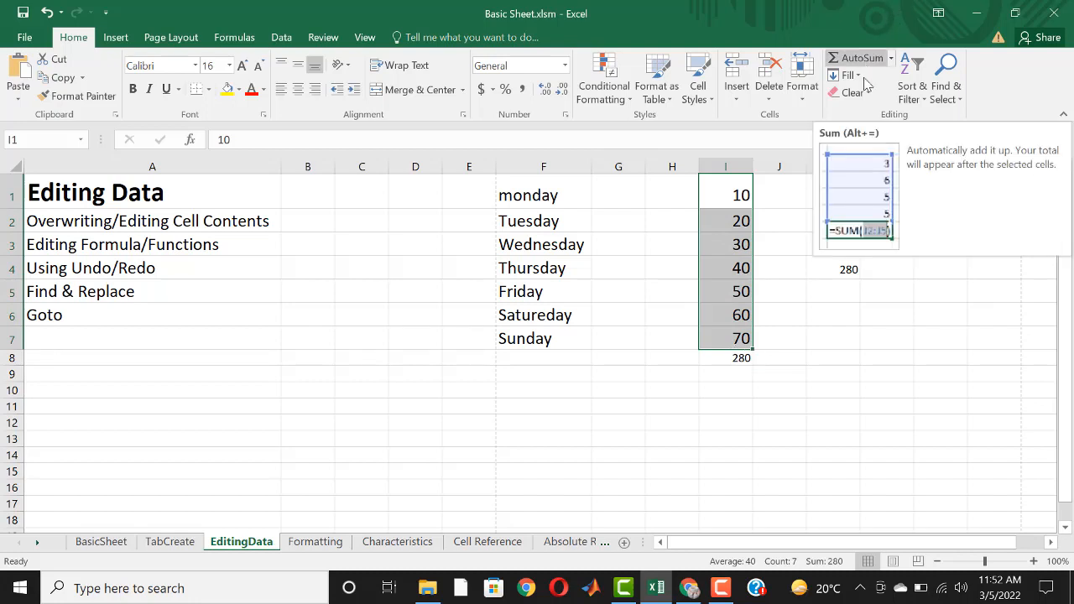
pyautogui.click(844, 285)
# Undo the formula entry in K4 and redo it
pyautogui.click(851, 267)
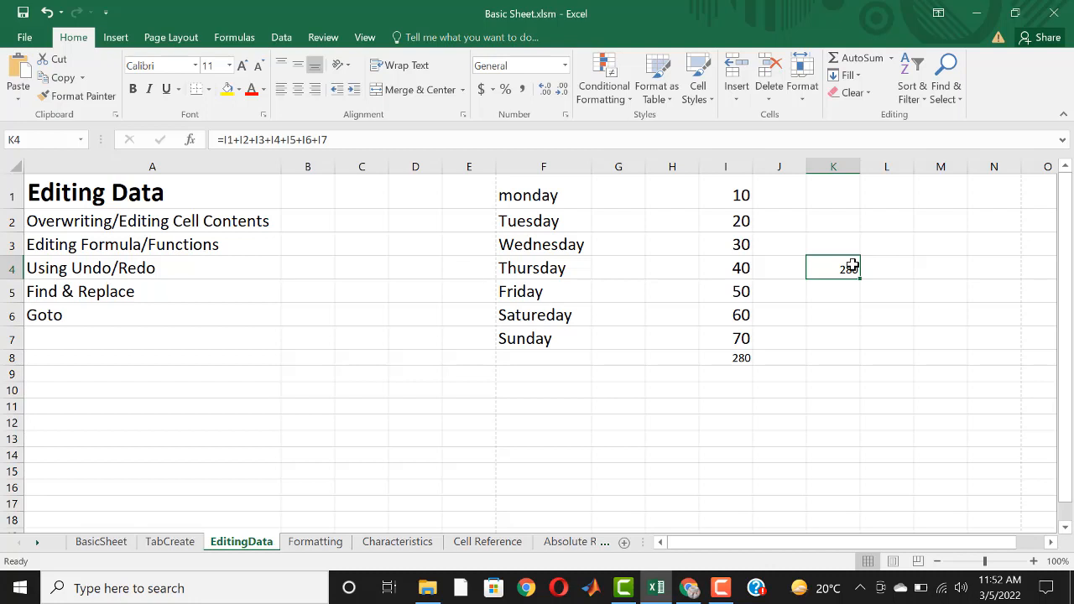
pyautogui.hotkey('ctrl', 'z')
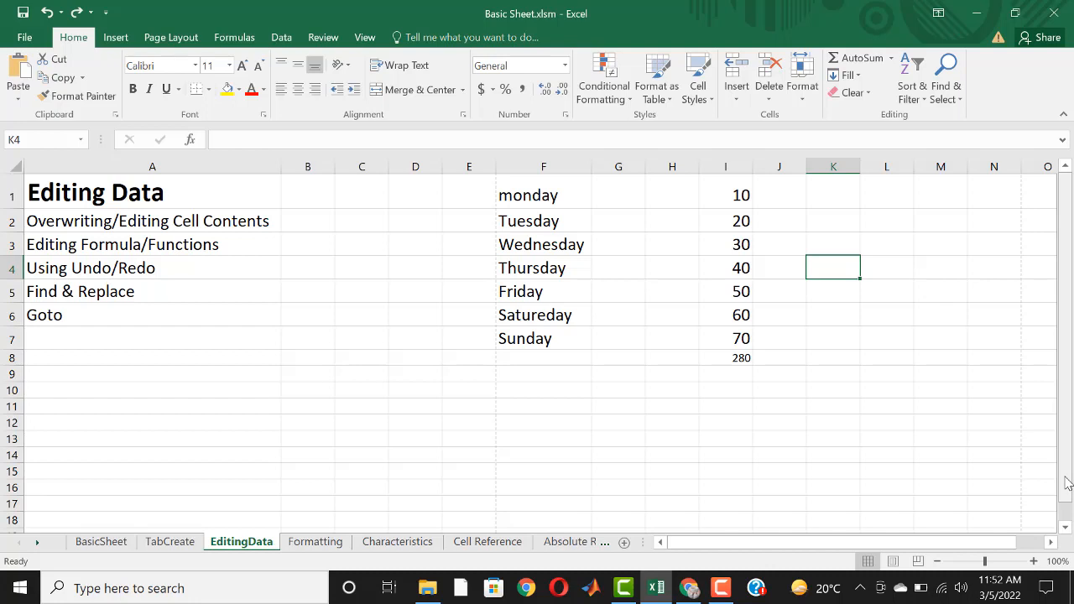
pyautogui.hotkey('ctrl', 'y')
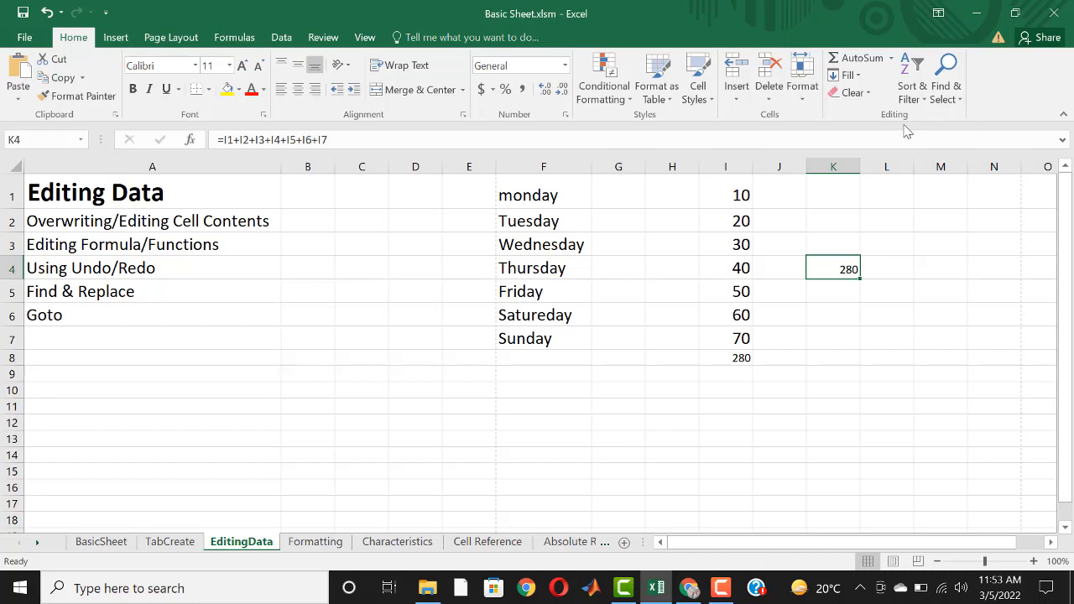
# Find all cells containing y on the EditingData sheet, look through the list of matches, and close the search
pyautogui.click(951, 90)
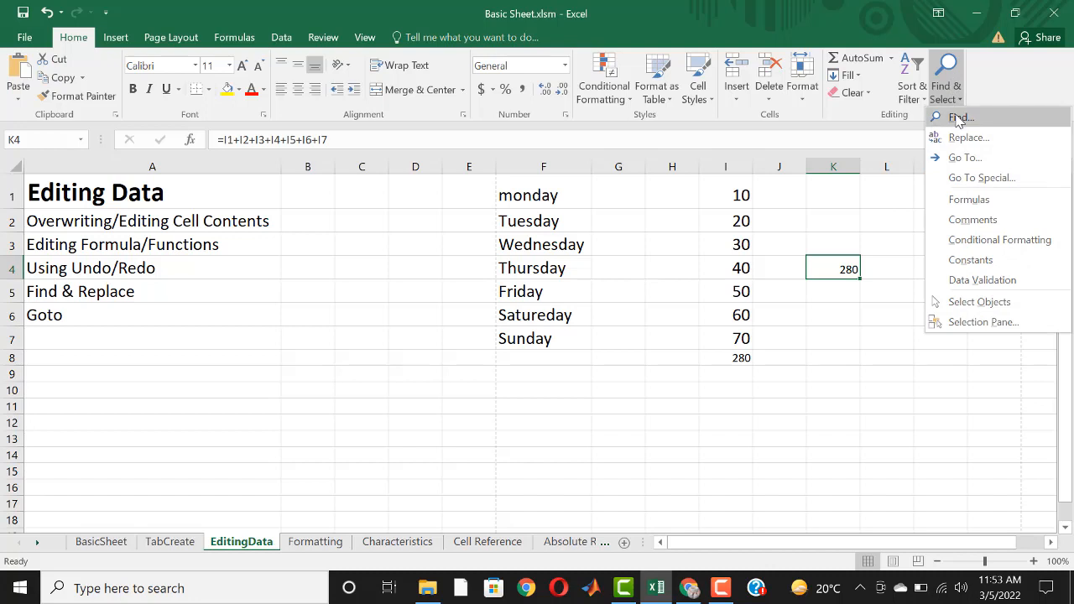
pyautogui.click(957, 117)
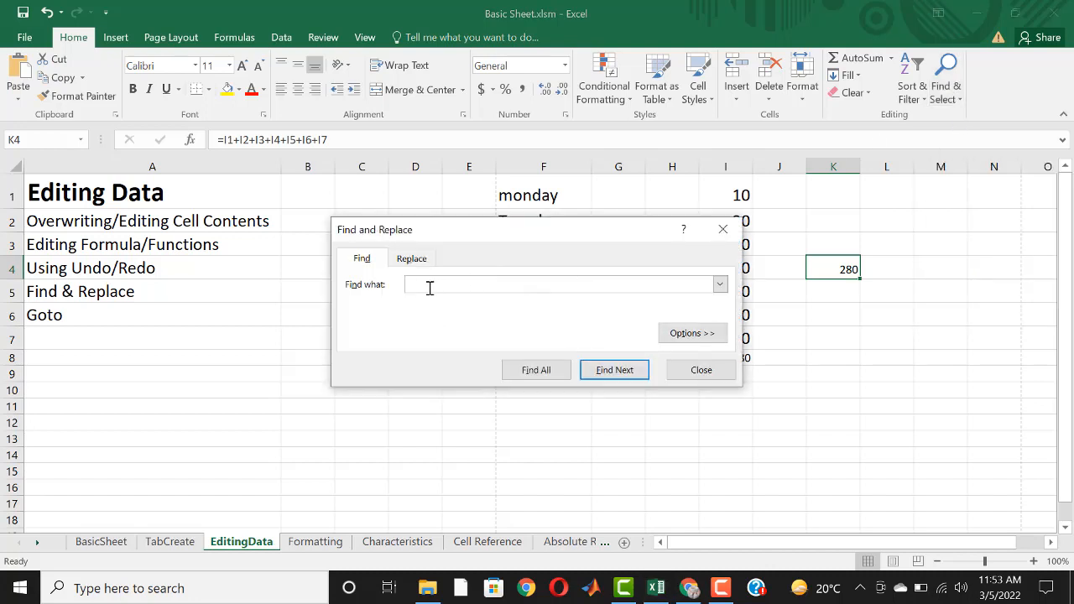
pyautogui.click(621, 371)
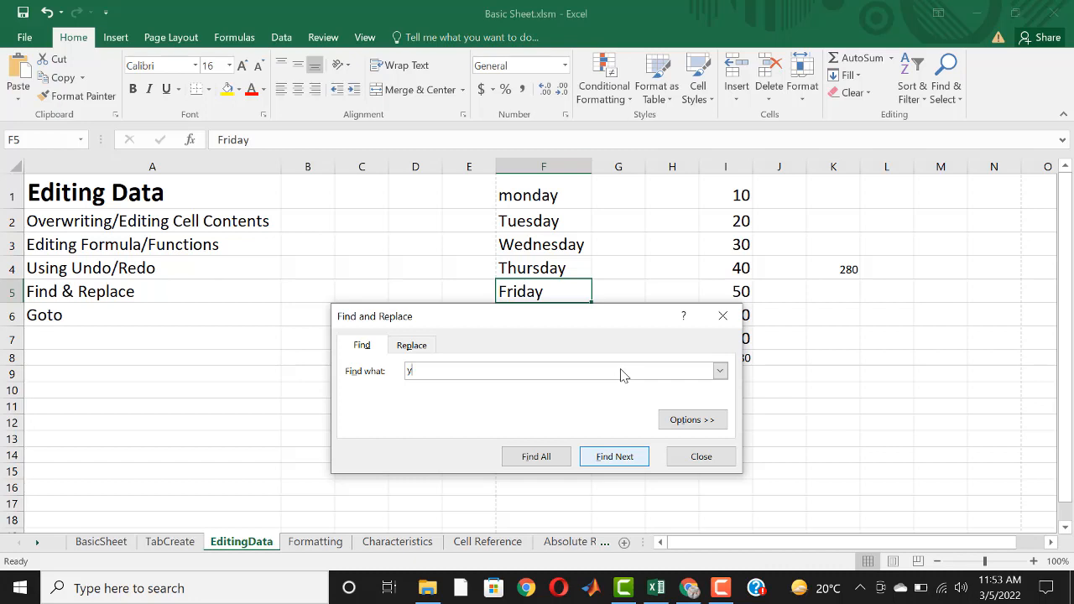
pyautogui.click(542, 458)
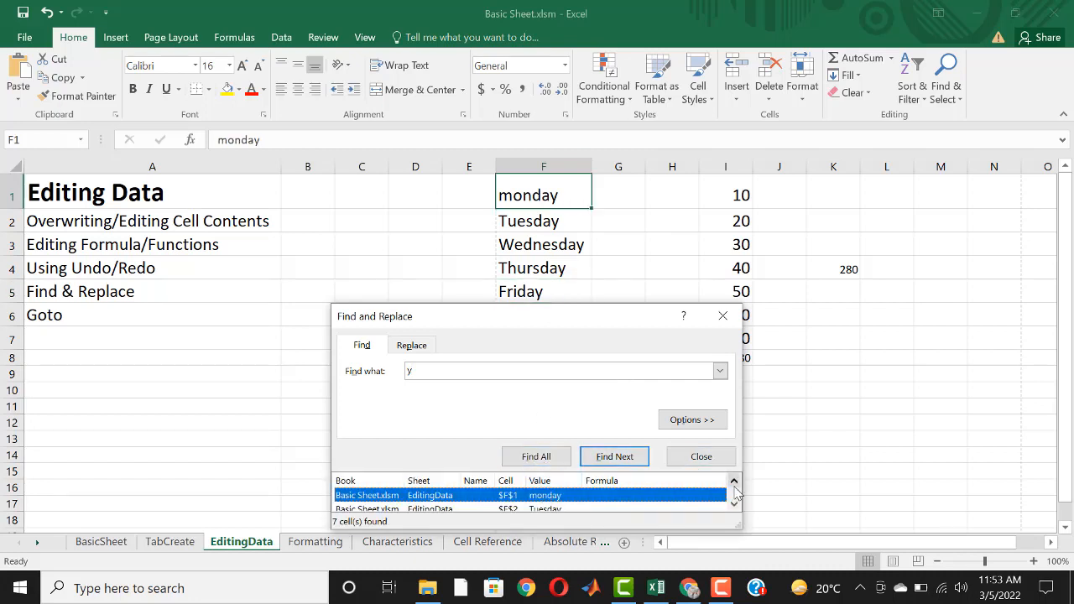
pyautogui.click(734, 503)
pyautogui.click(734, 505)
pyautogui.click(735, 505)
pyautogui.click(735, 505)
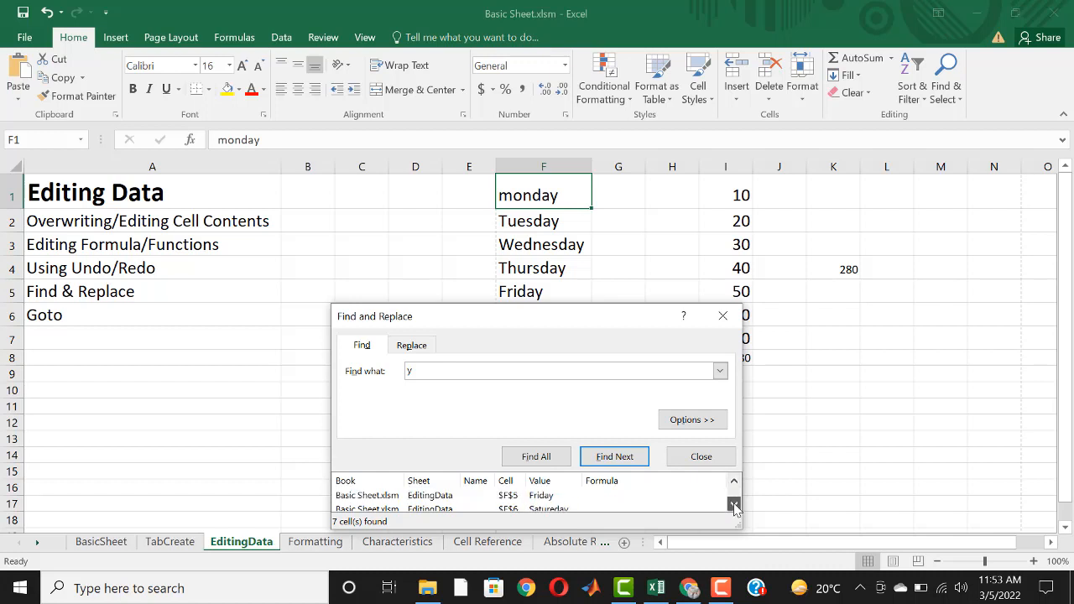
pyautogui.click(735, 504)
pyautogui.click(734, 505)
pyautogui.click(722, 316)
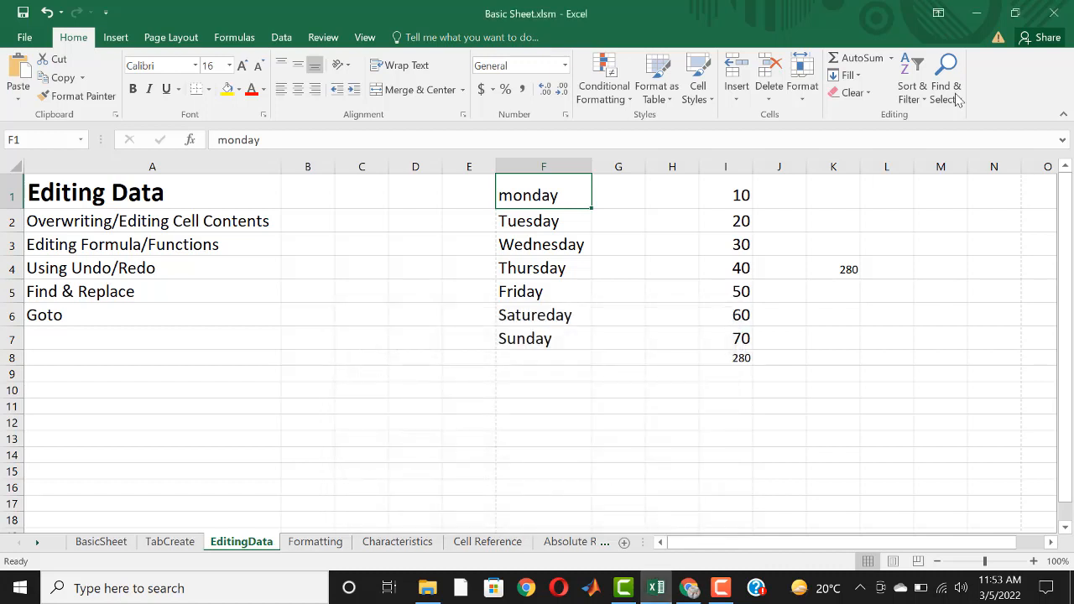
# Replace every y with g on the EditingData sheet using Find and Replace
pyautogui.click(945, 84)
pyautogui.click(964, 138)
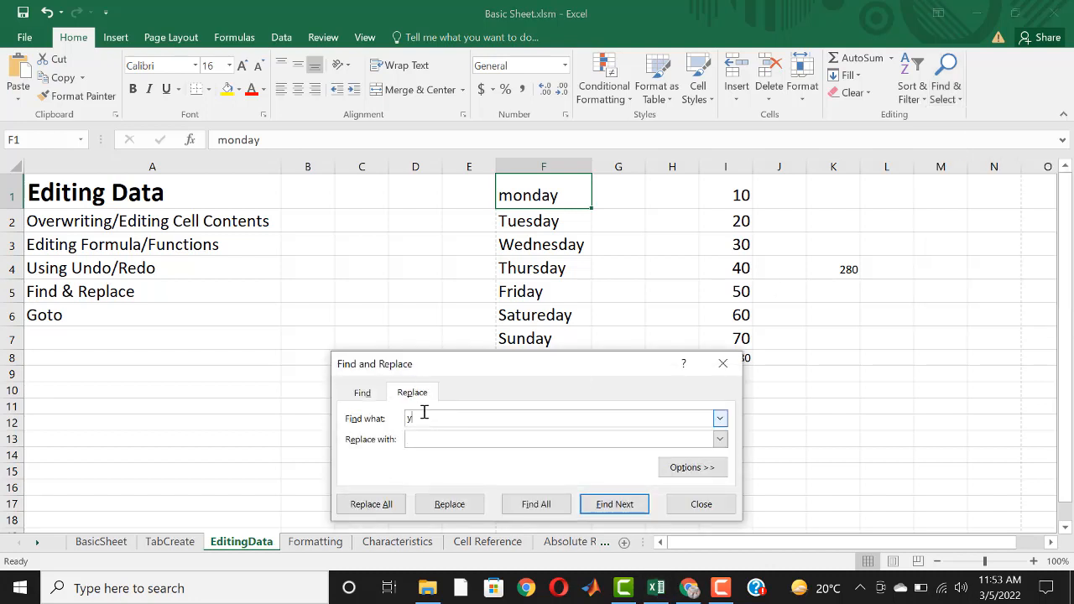
pyautogui.click(427, 442)
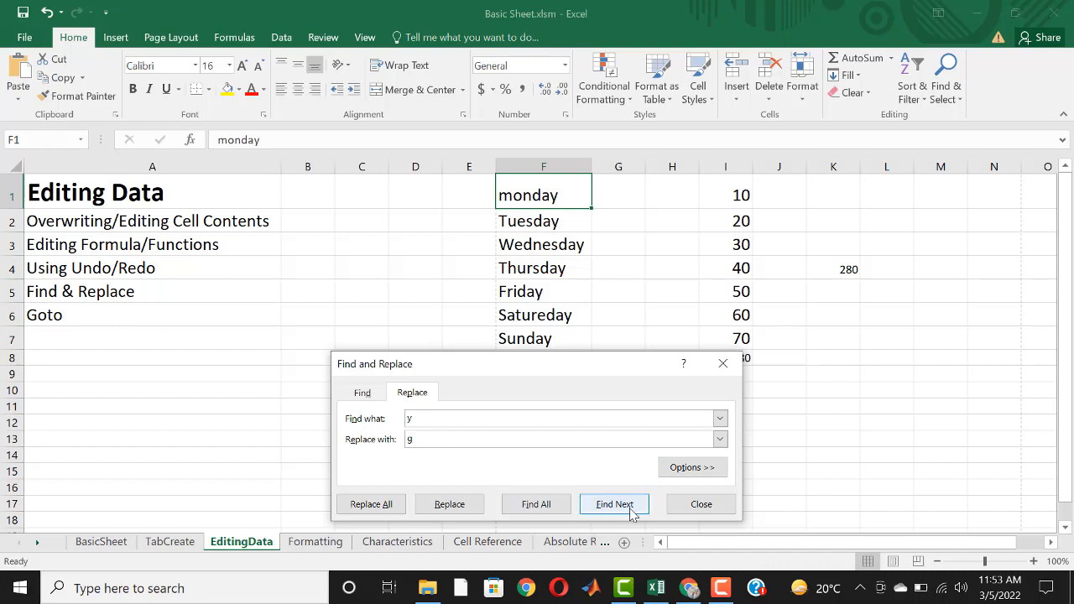
pyautogui.click(367, 506)
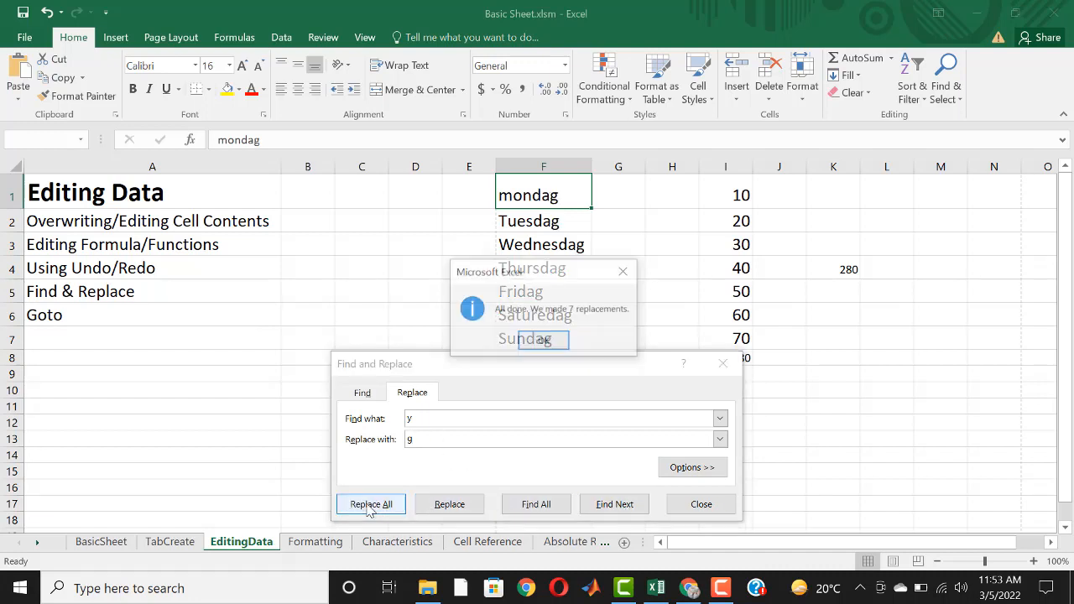
# Dismiss the replacement message and jump to cell F4 on the EditingData sheet with Go To
pyautogui.click(557, 343)
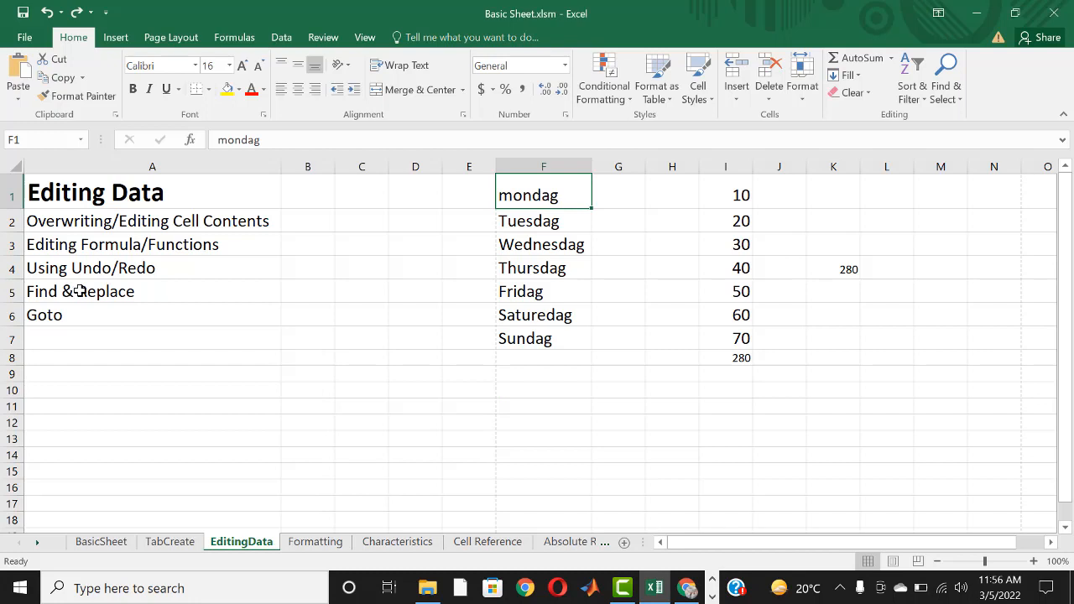
pyautogui.click(38, 318)
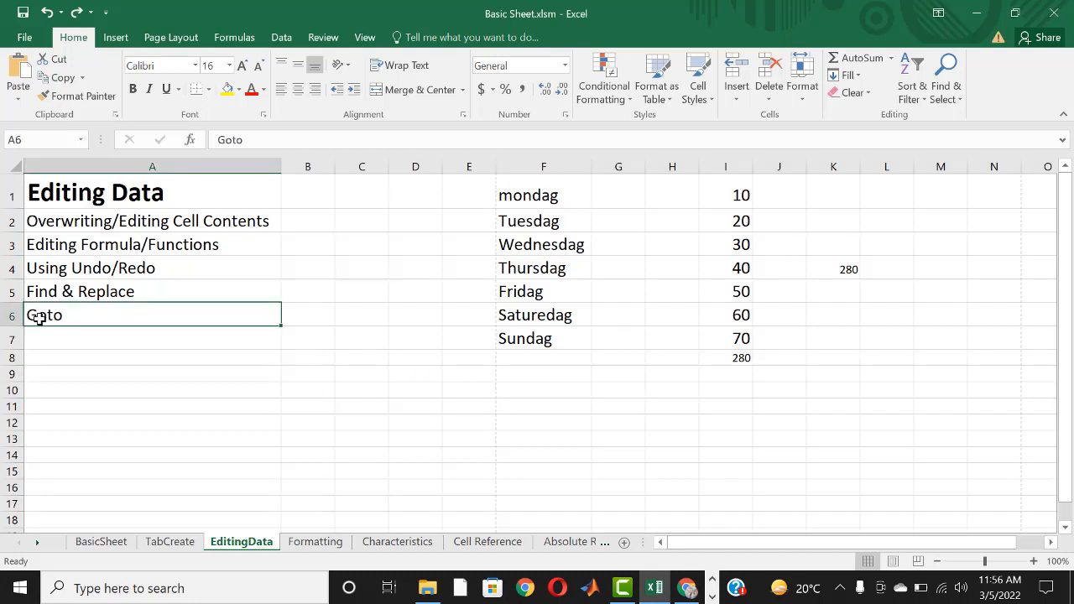
pyautogui.hotkey('ctrl', 'g')
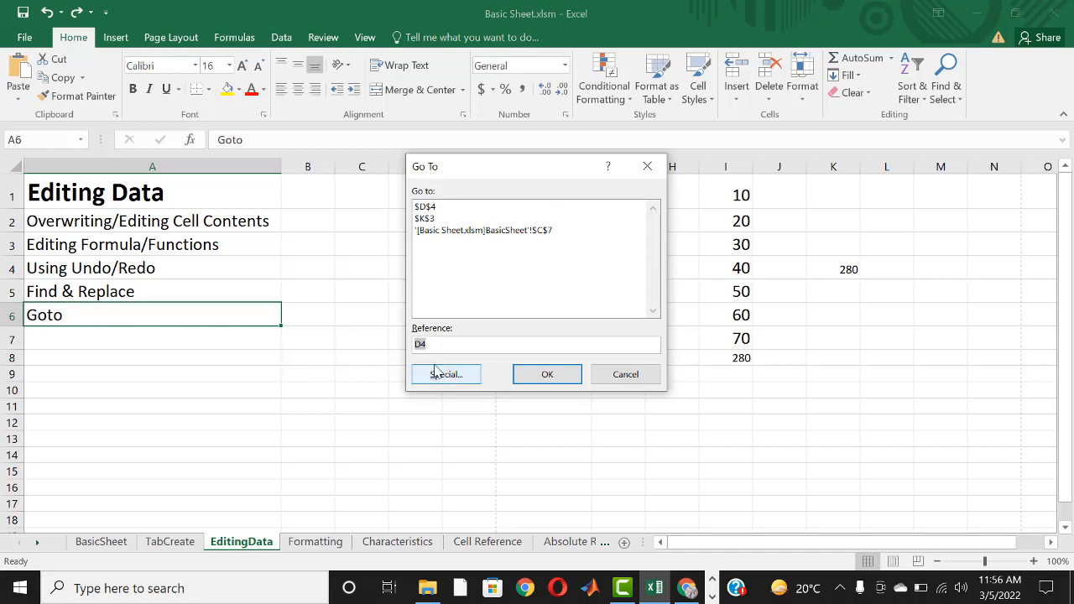
pyautogui.click(459, 346)
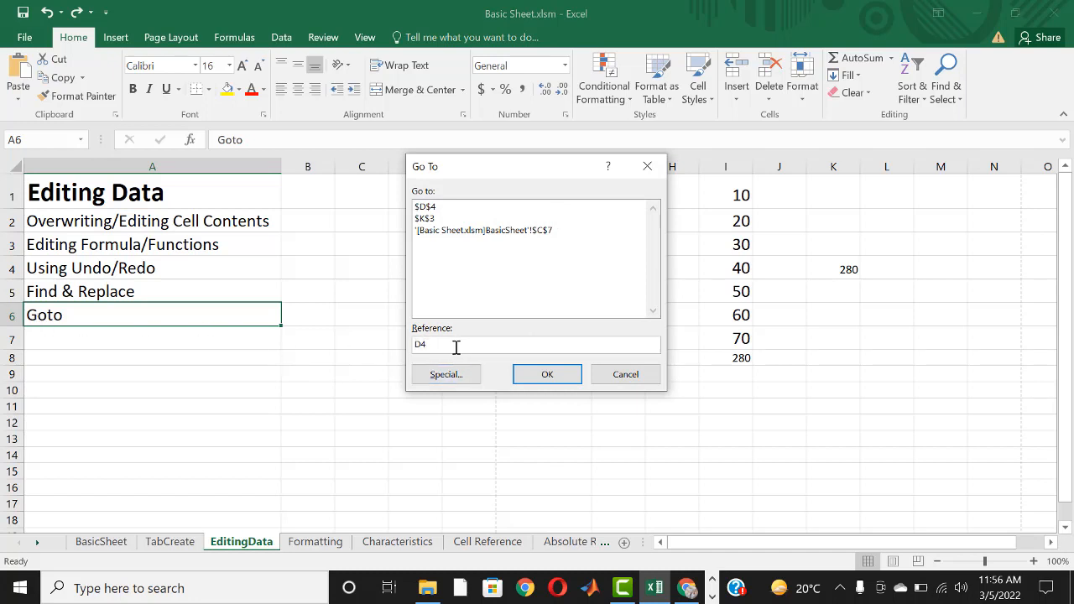
pyautogui.moveTo(456, 347); pyautogui.dragTo(400, 345)
pyautogui.click(547, 374)
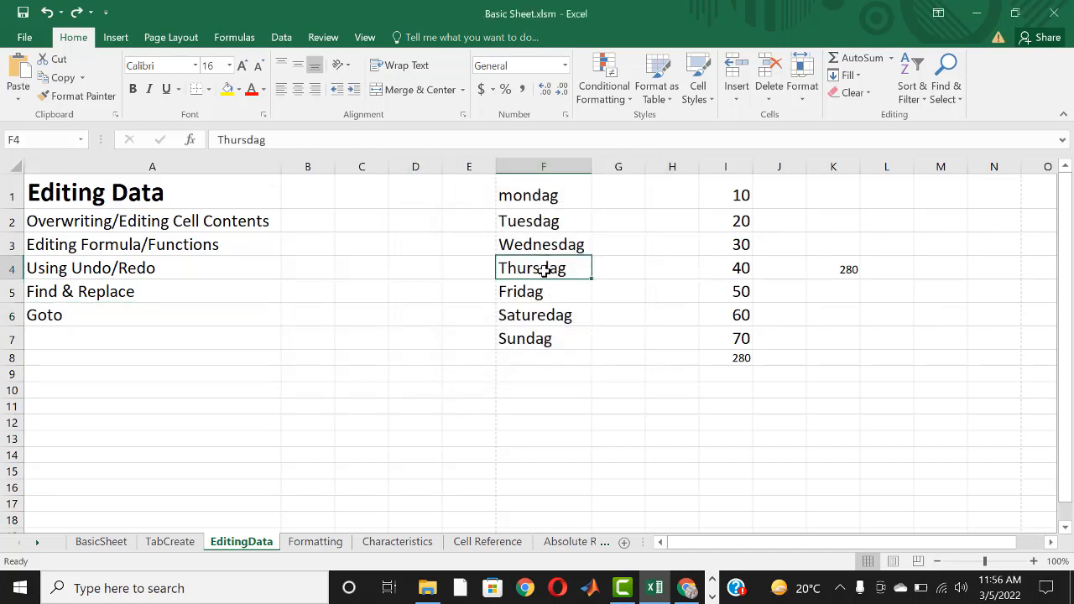
# Select all cells containing formulas on the EditingData sheet with Go To Special, including numbers, text, logicals and errors
pyautogui.click(946, 97)
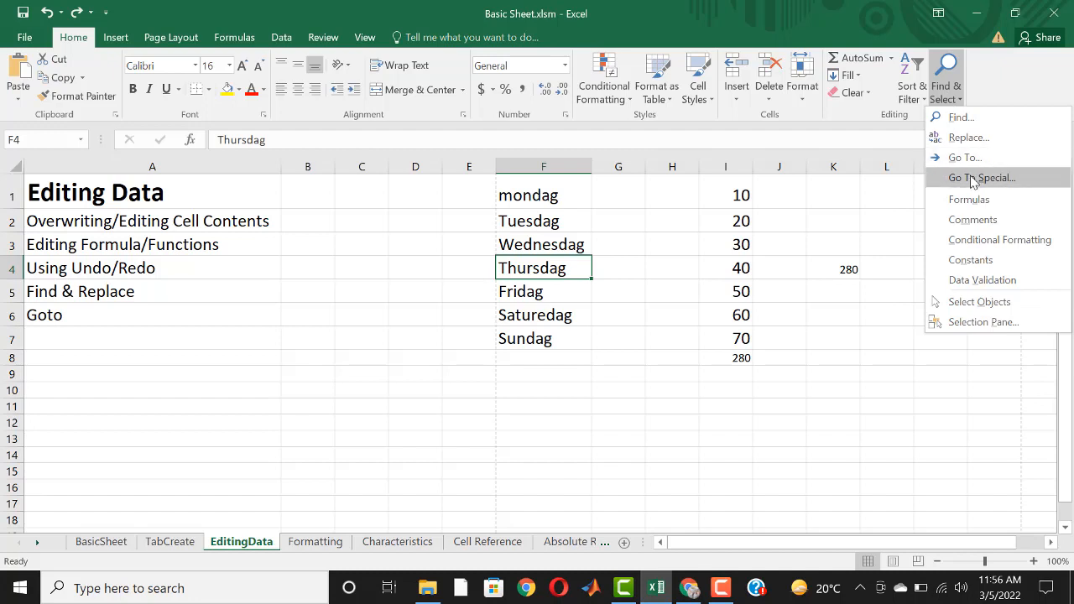
pyautogui.click(973, 180)
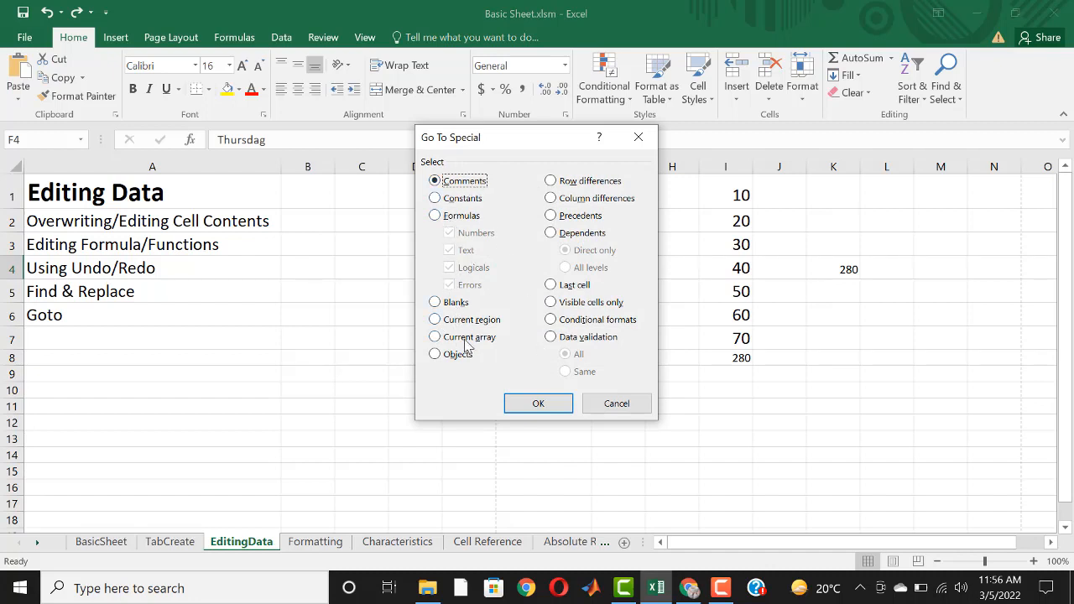
pyautogui.click(435, 215)
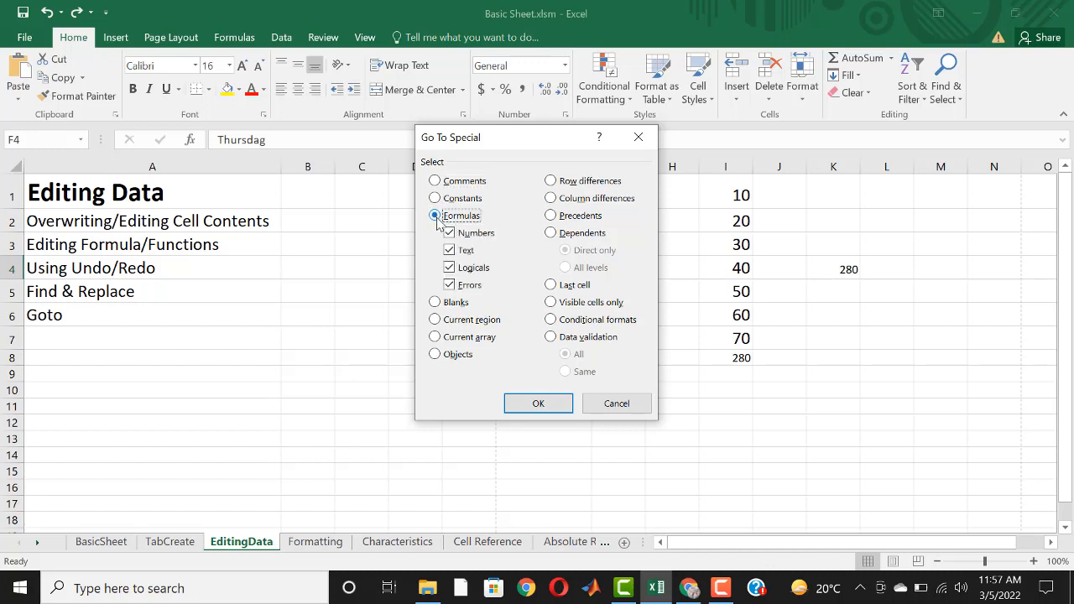
pyautogui.click(561, 403)
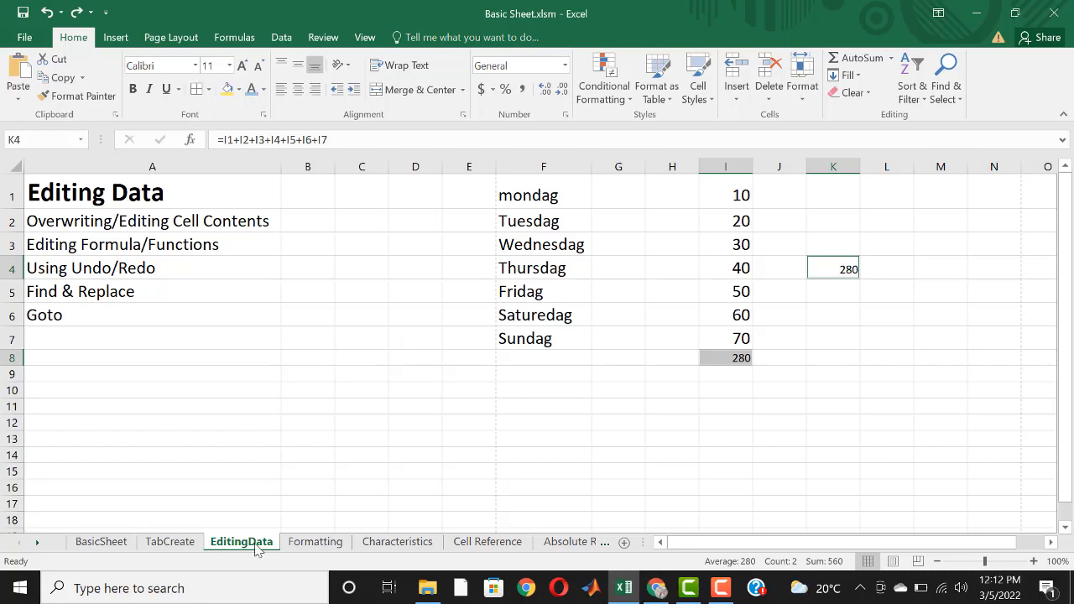
# On the Formatting sheet, make the text in F3 bold, italic and underlined, toggling bold off and on again
pyautogui.click(315, 541)
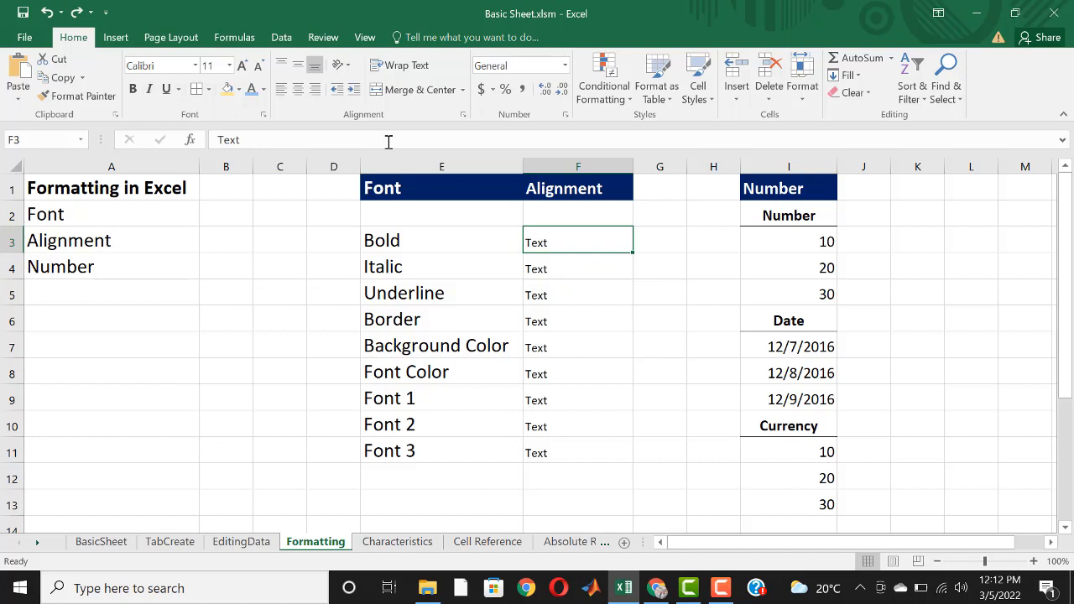
pyautogui.click(133, 90)
pyautogui.click(149, 90)
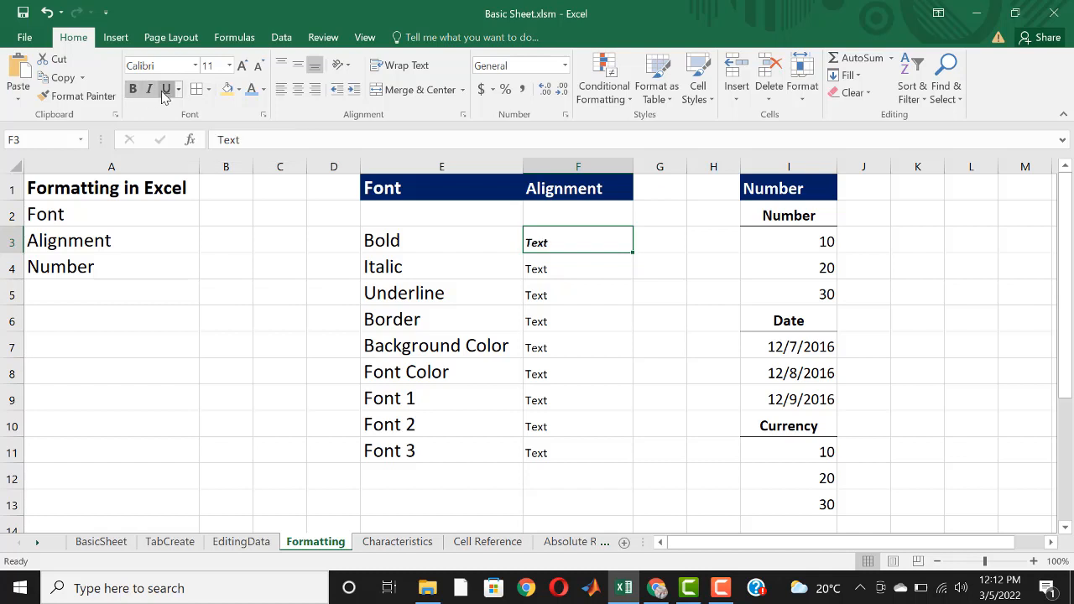
pyautogui.click(165, 92)
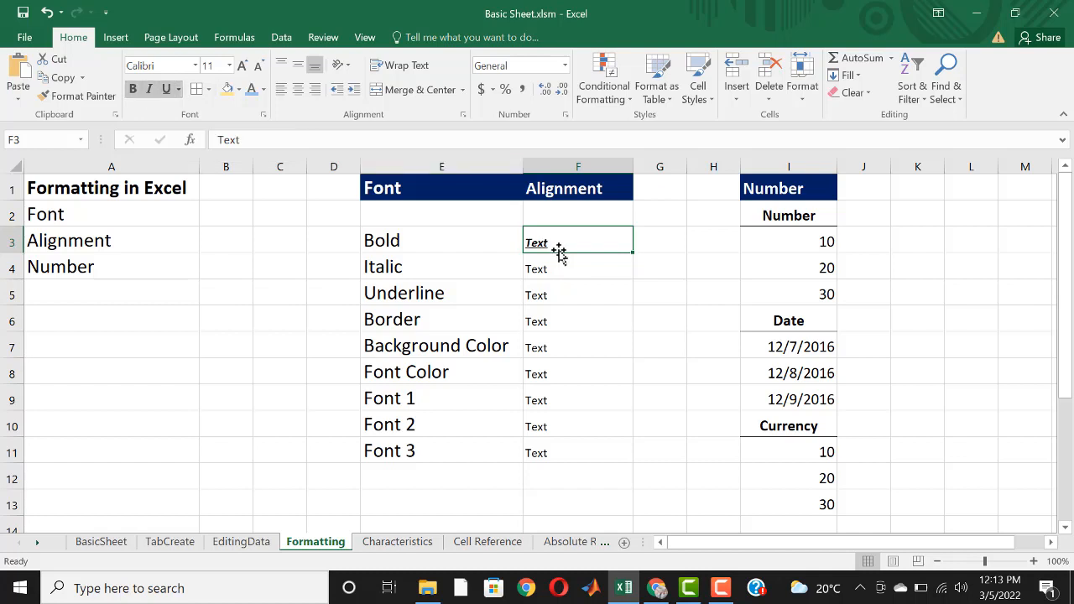
pyautogui.hotkey('ctrl', 'b')
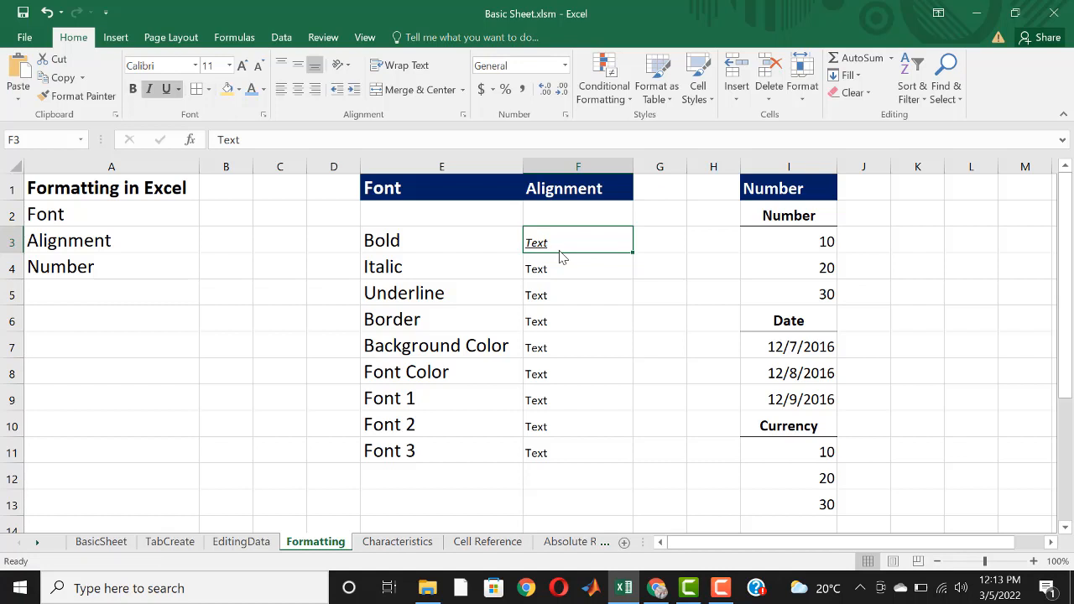
pyautogui.hotkey('ctrl', 'b')
# Italicize the text in F4 and underline the text in F5
pyautogui.click(557, 271)
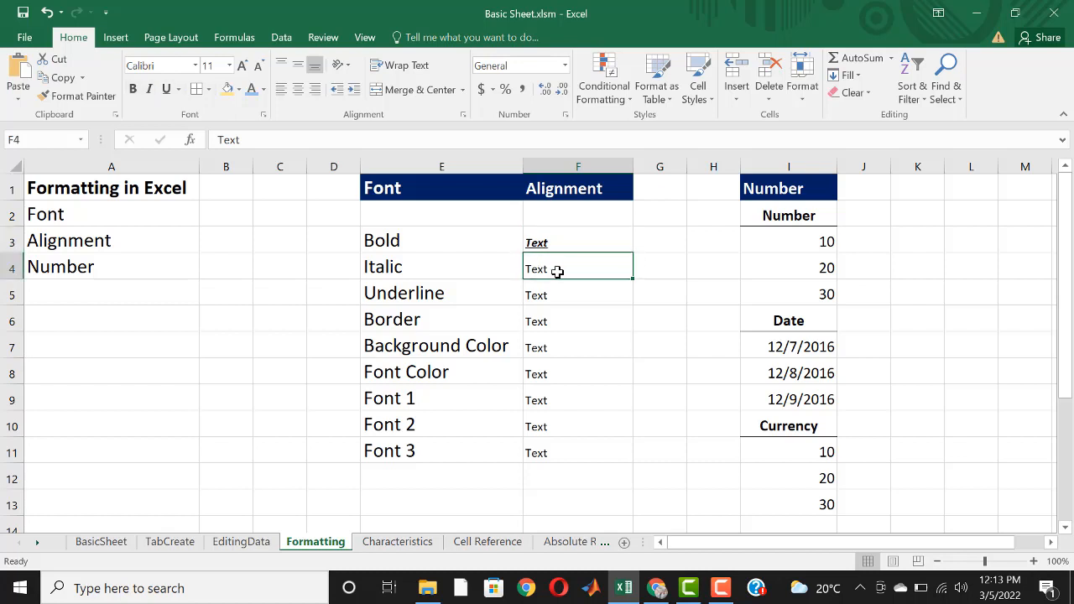
pyautogui.hotkey('ctrl', 'i')
pyautogui.click(547, 294)
pyautogui.hotkey('ctrl', 'u')
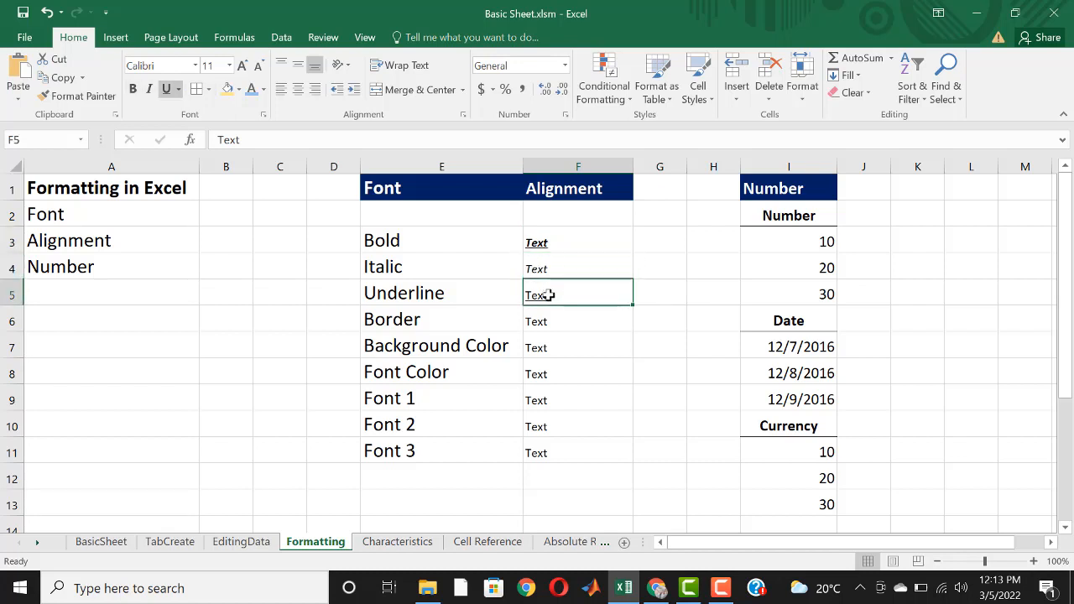
# Apply a bottom border to cell F6, next to the Border label
pyautogui.click(546, 319)
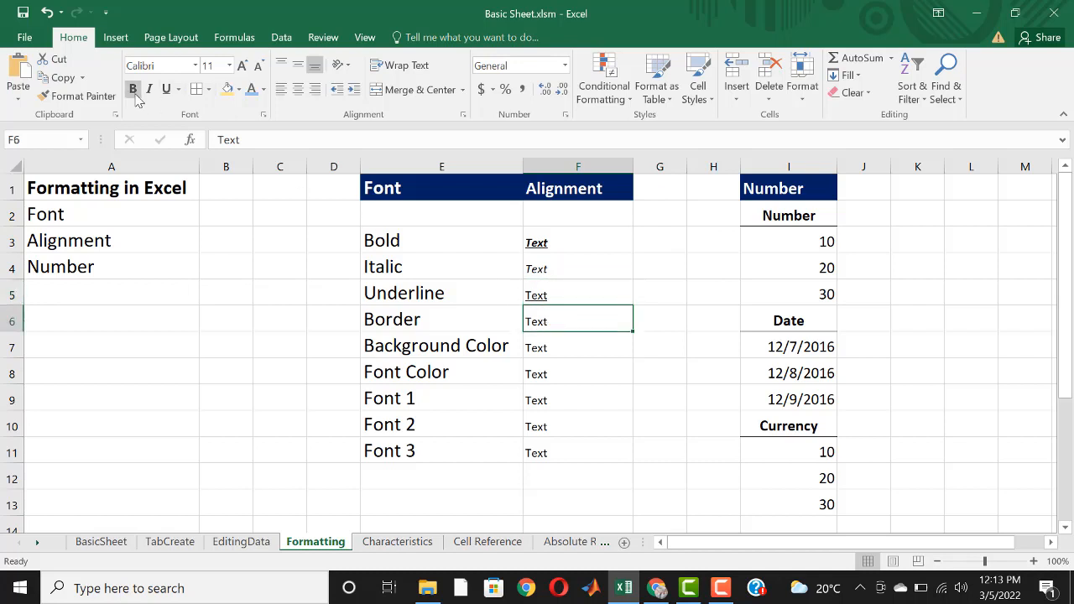
pyautogui.click(210, 90)
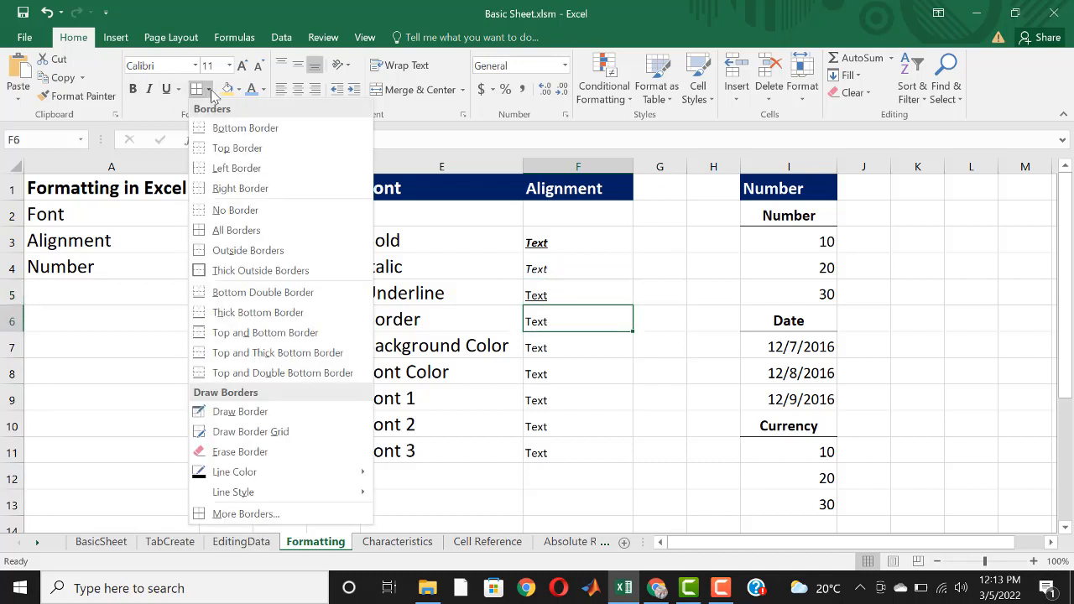
pyautogui.click(231, 132)
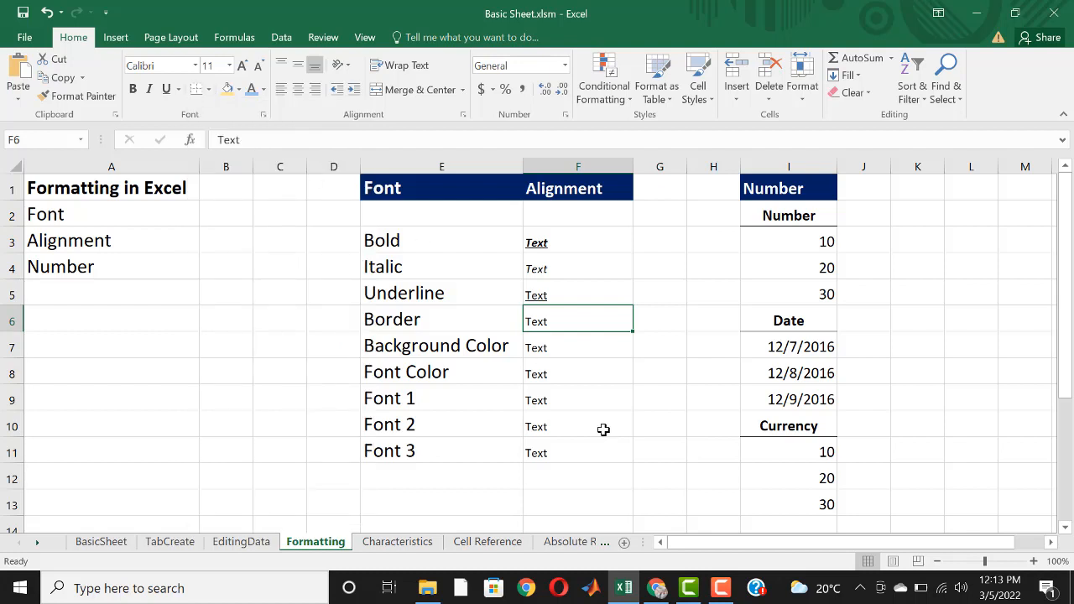
pyautogui.click(592, 374)
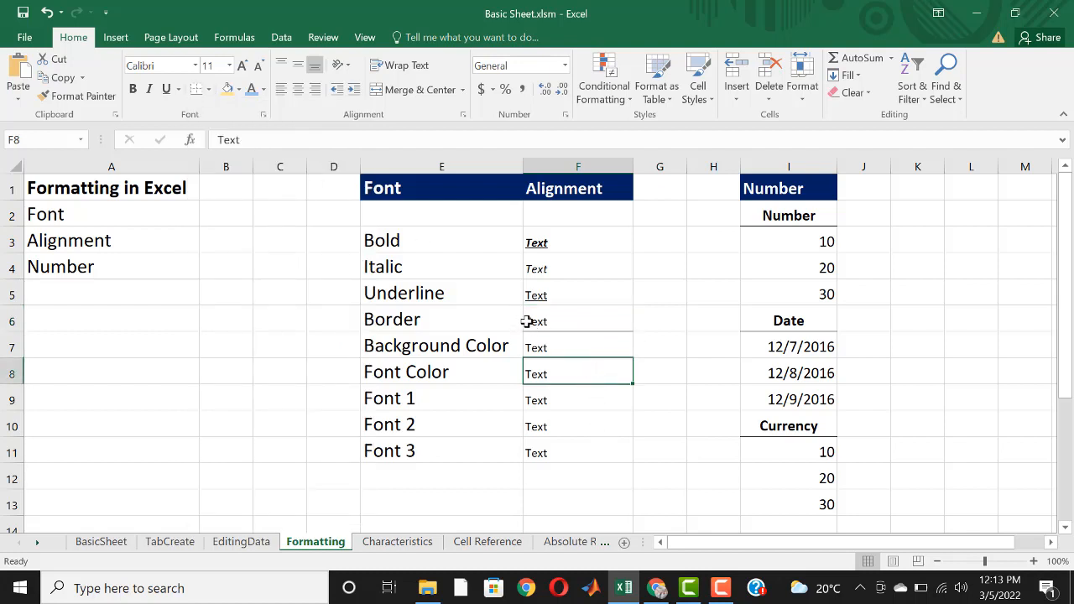
# Apply All Borders to cell F6 and select another cell to check the outline
pyautogui.click(565, 321)
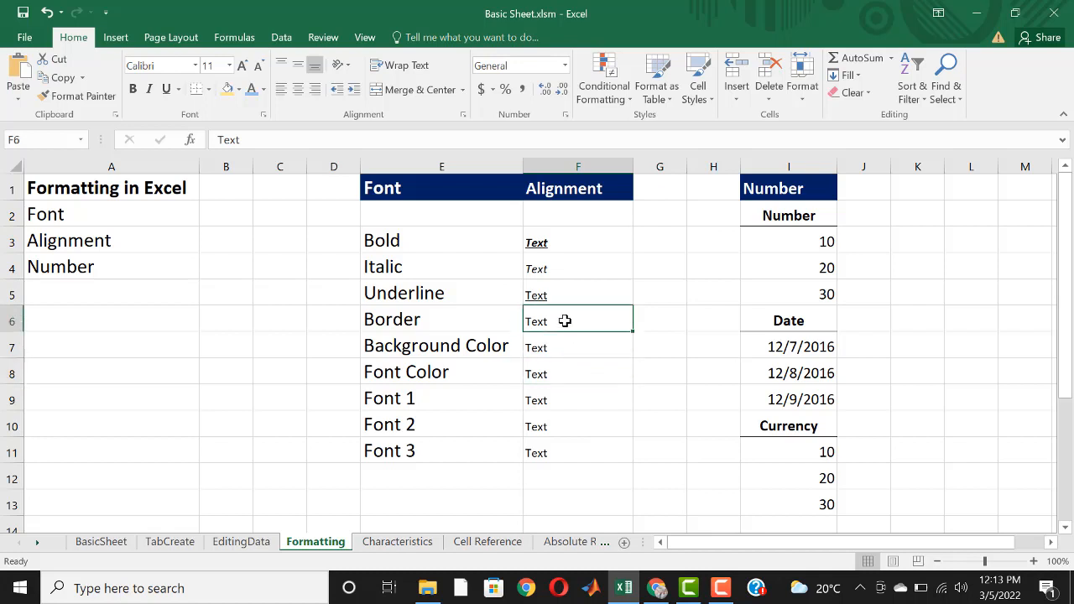
pyautogui.click(208, 89)
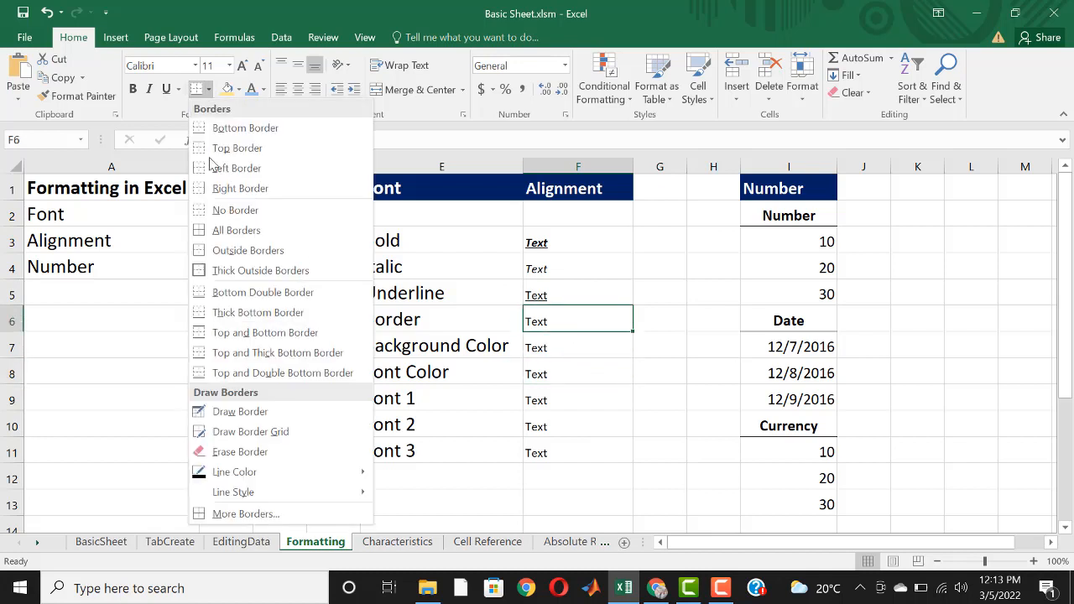
pyautogui.click(220, 235)
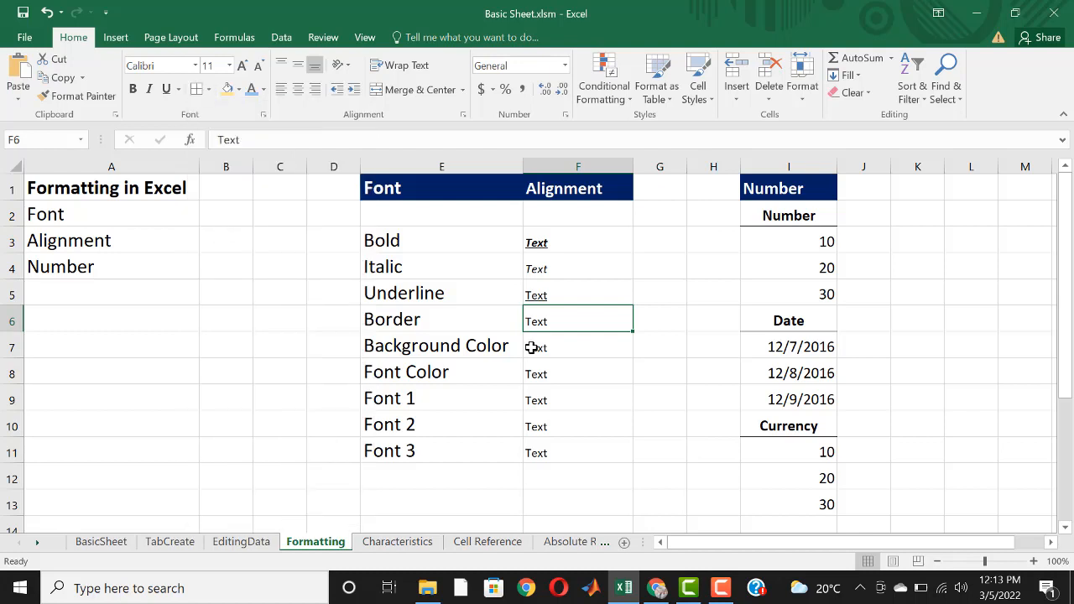
pyautogui.click(585, 370)
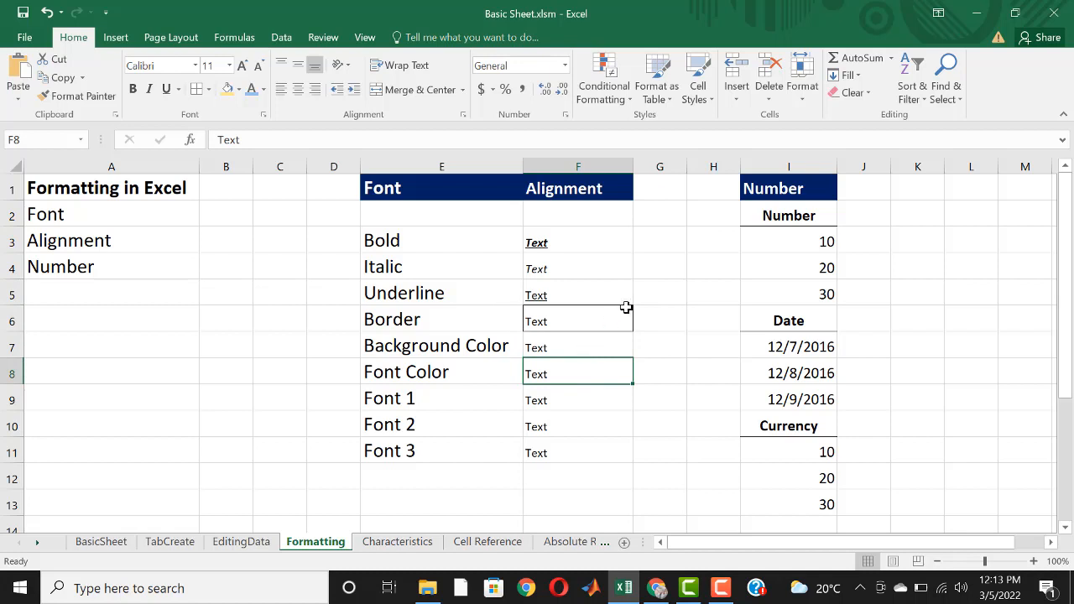
# Fill cell F7 with light blue and set the font color of F8 to dark green
pyautogui.click(557, 345)
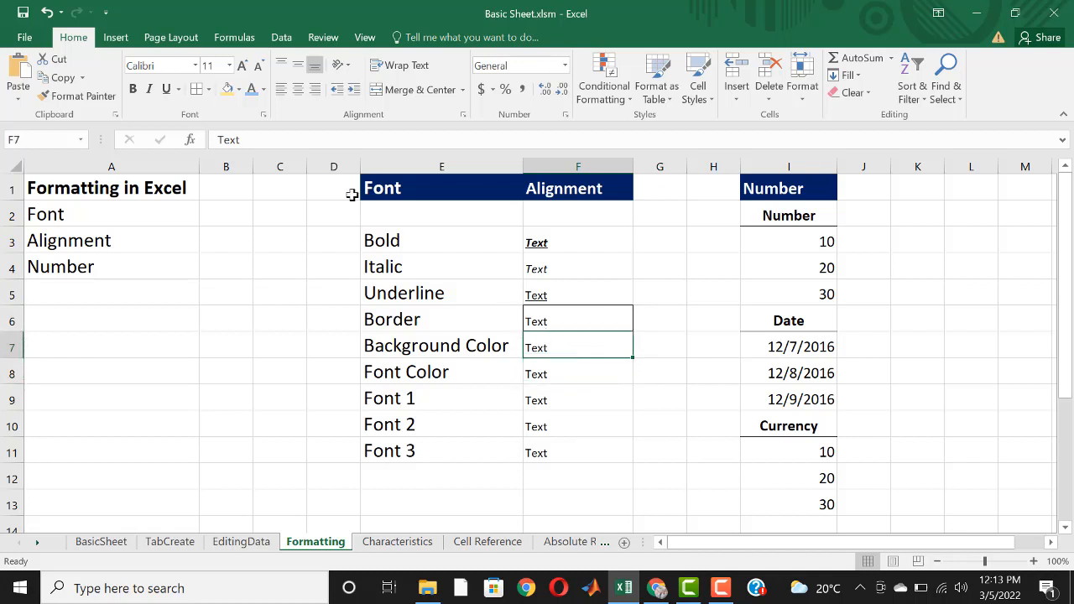
pyautogui.click(238, 90)
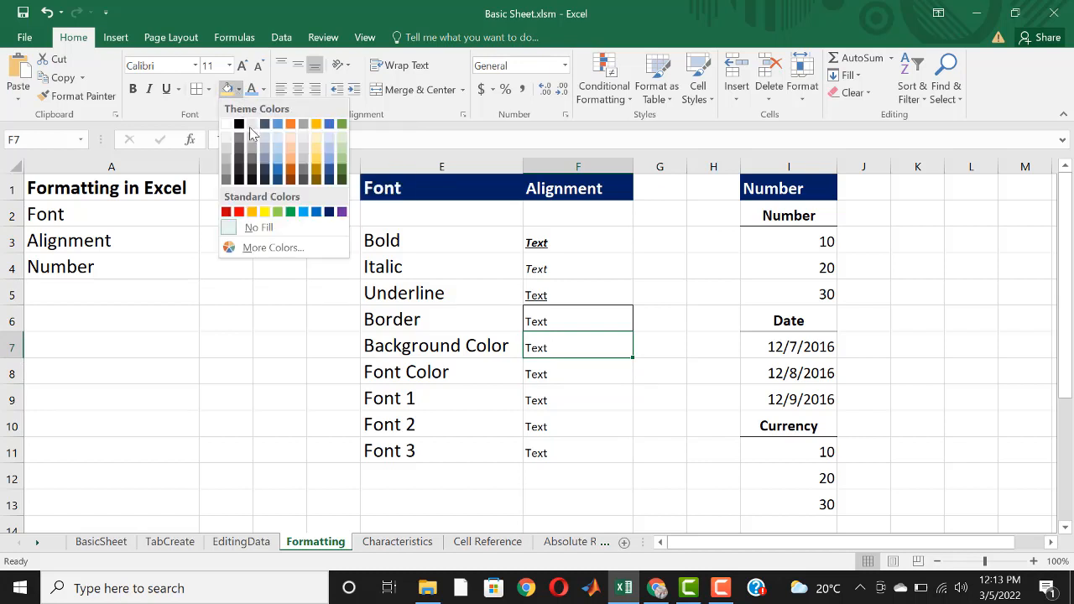
pyautogui.click(279, 158)
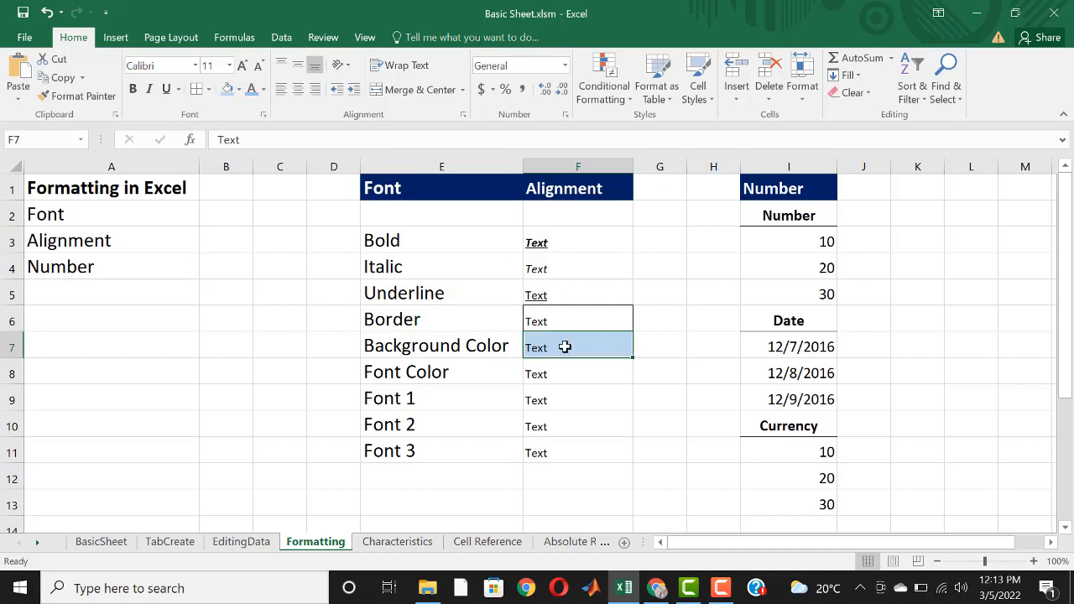
pyautogui.click(572, 374)
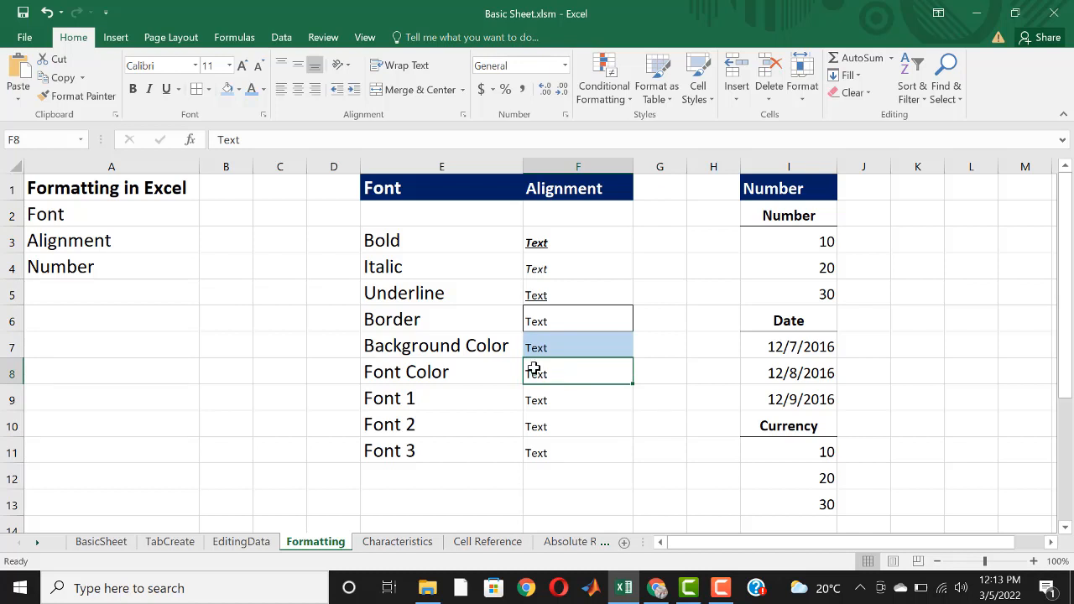
pyautogui.click(263, 89)
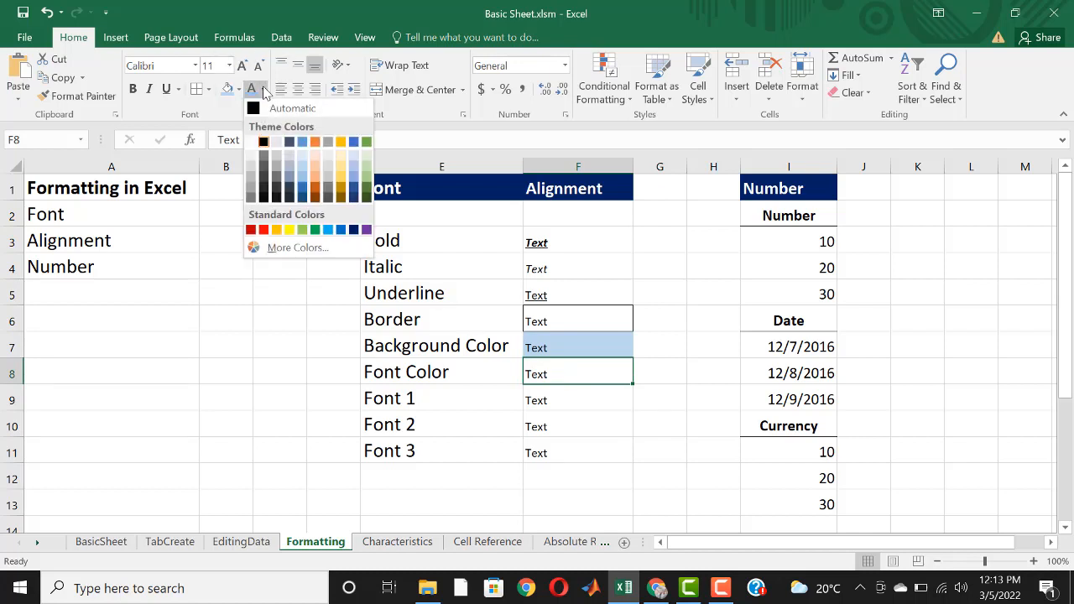
pyautogui.click(366, 194)
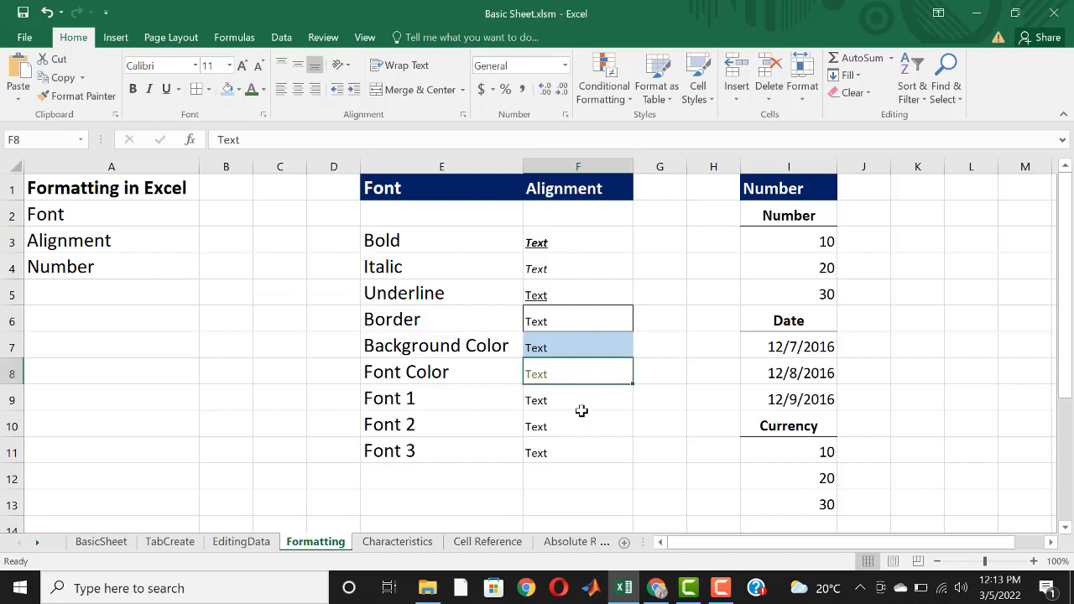
pyautogui.click(579, 413)
pyautogui.click(547, 370)
# Change the font of F9 to Arial Black and set the font size of F10 to 24
pyautogui.click(575, 402)
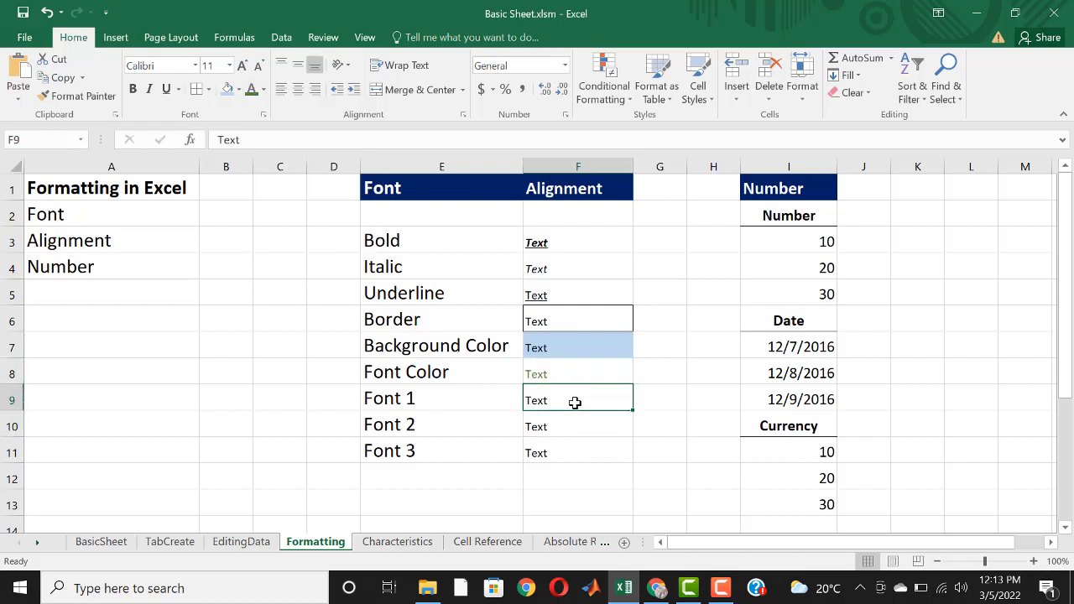
pyautogui.click(194, 67)
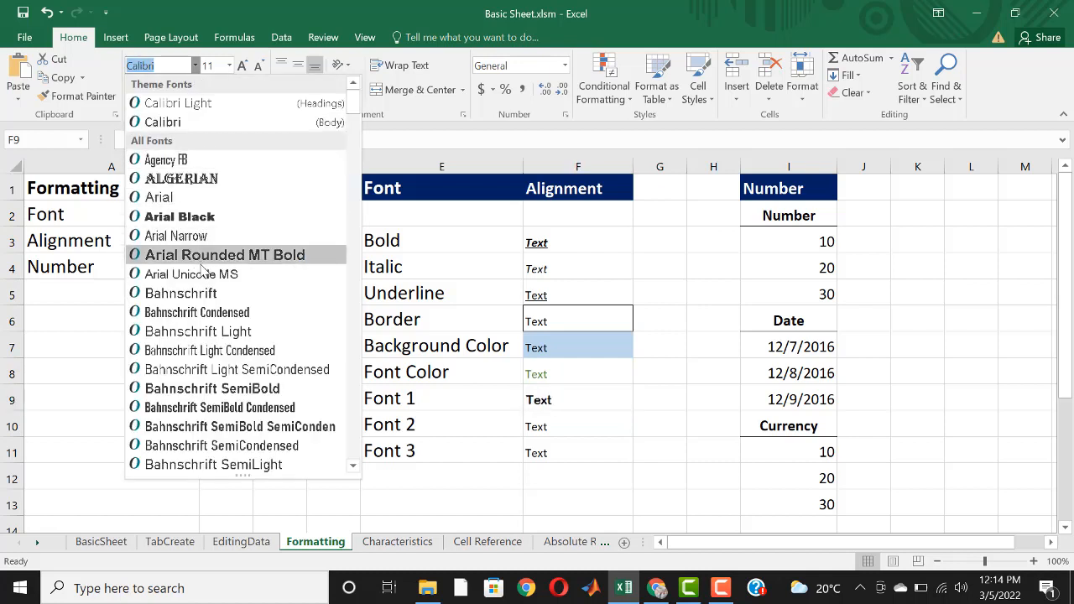
pyautogui.click(212, 216)
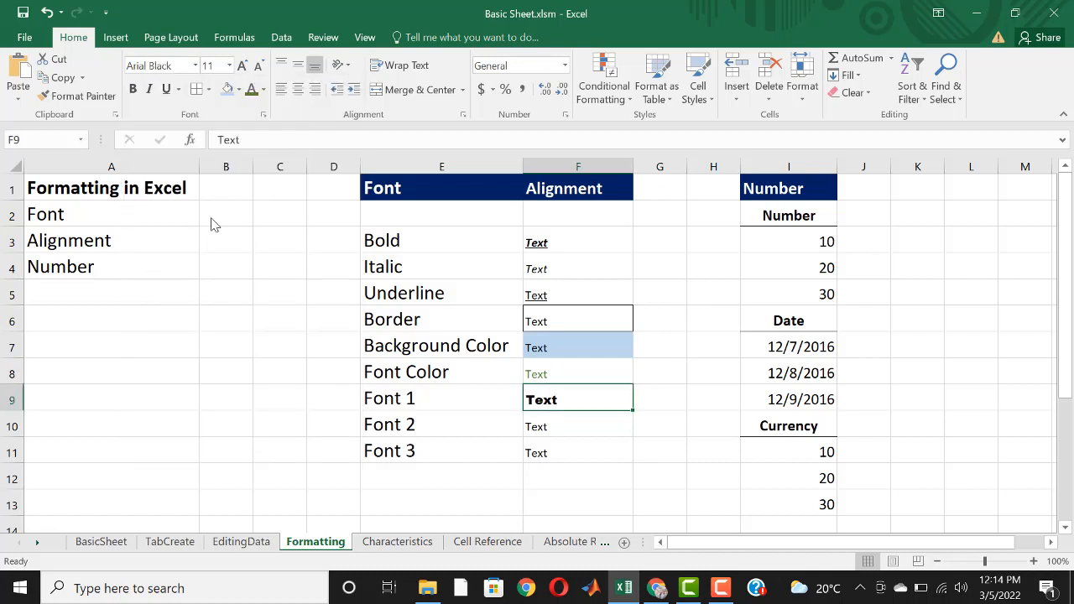
pyautogui.click(573, 426)
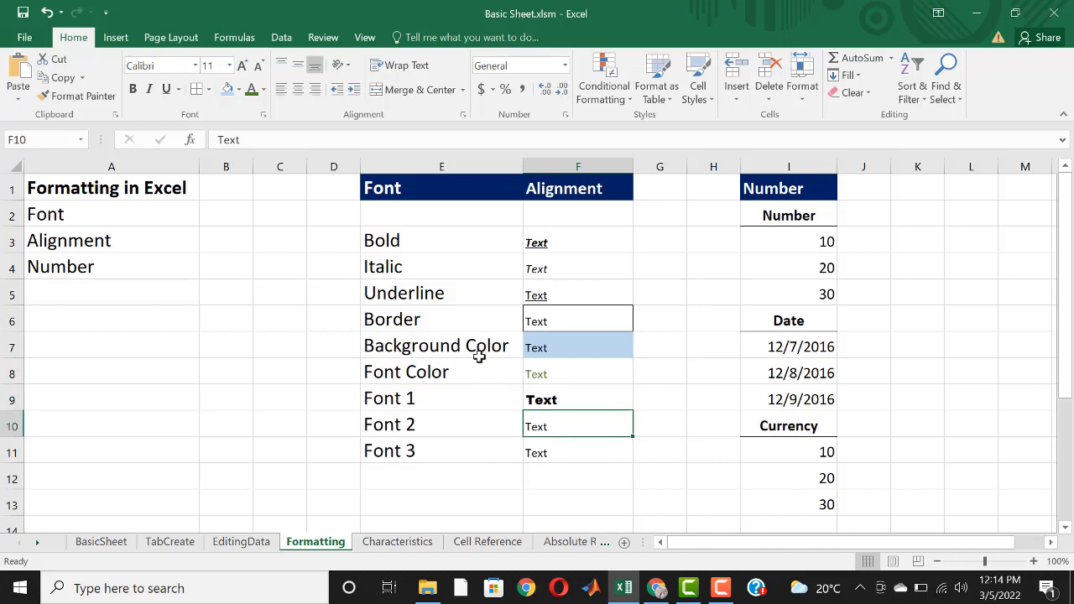
pyautogui.click(229, 66)
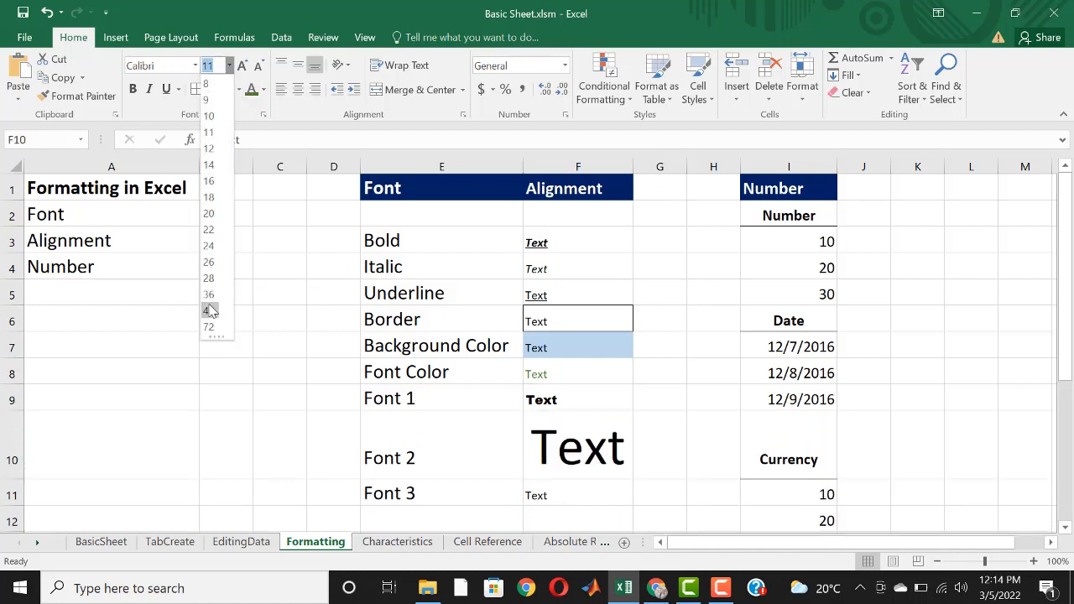
pyautogui.click(208, 246)
pyautogui.click(565, 452)
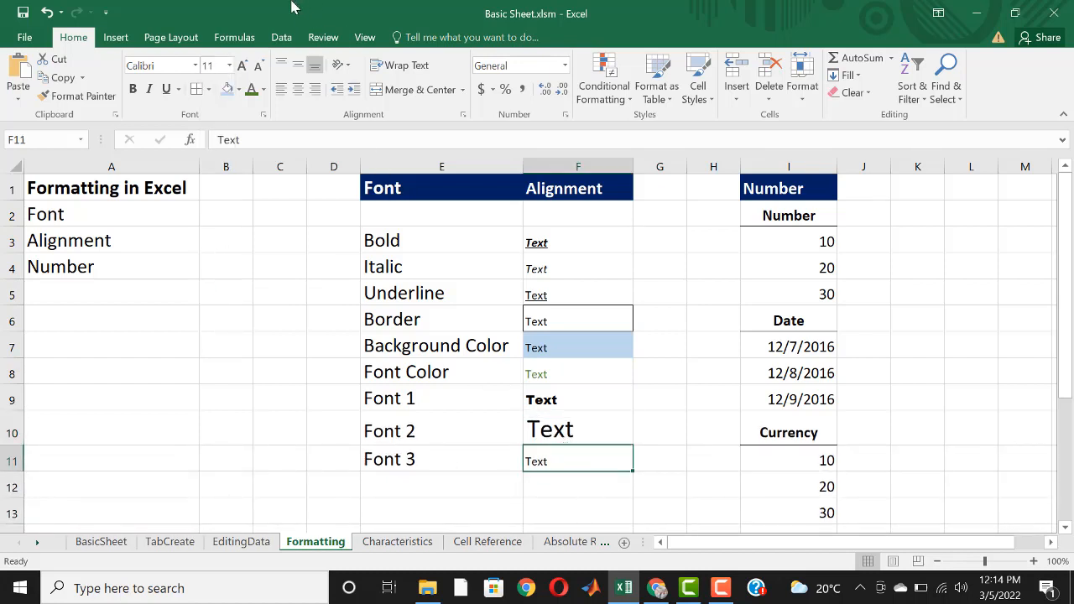
# Increase the font size of F11 step by step to 18 and reduce it back to 12
pyautogui.click(241, 66)
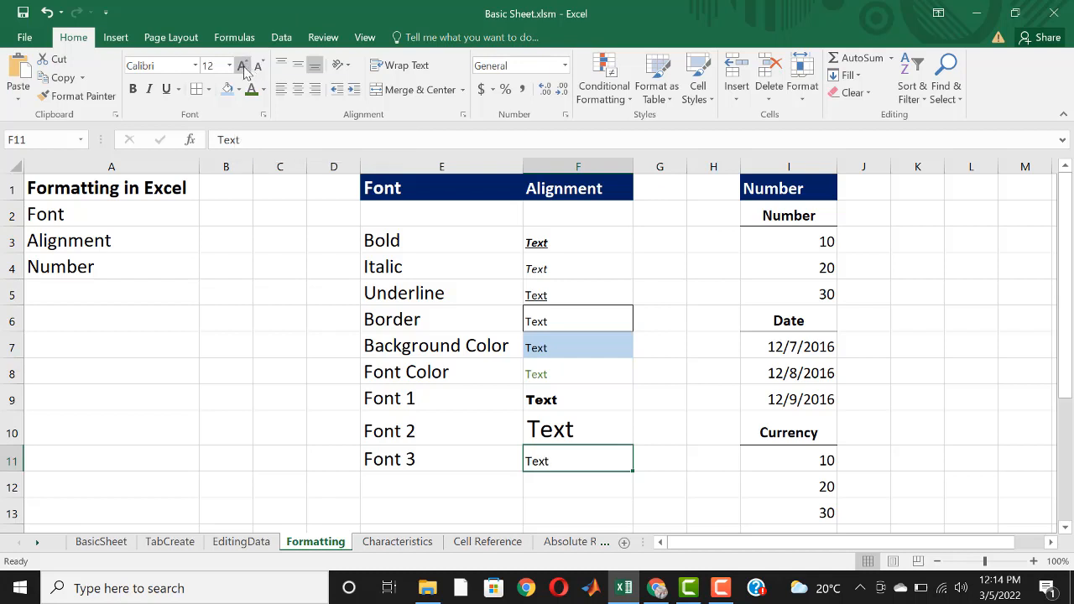
pyautogui.click(242, 67)
pyautogui.click(241, 66)
pyautogui.click(241, 66)
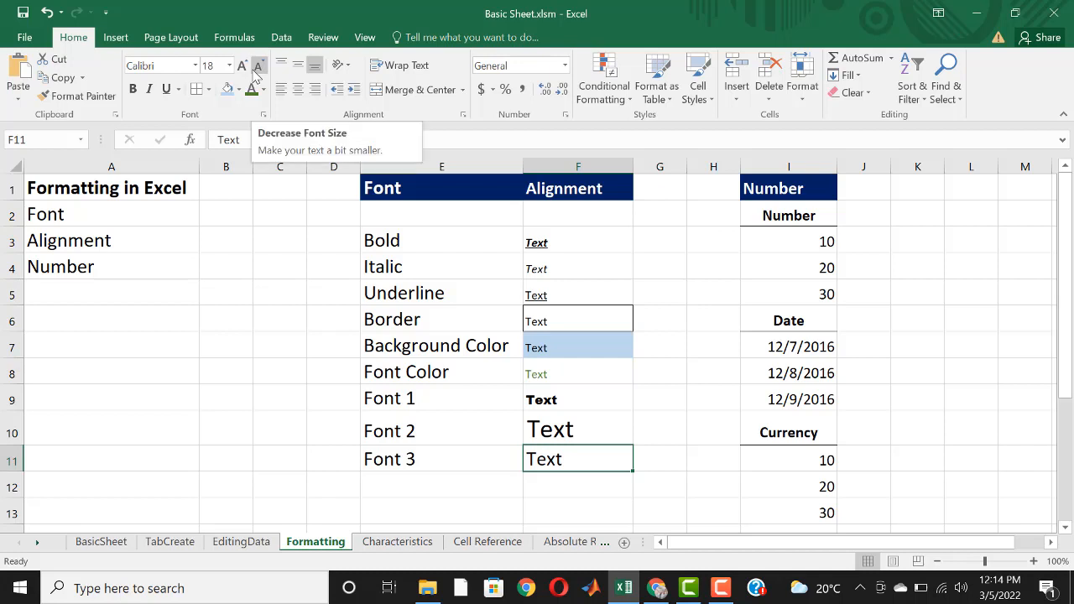
pyautogui.click(259, 66)
pyautogui.click(258, 67)
pyautogui.click(259, 66)
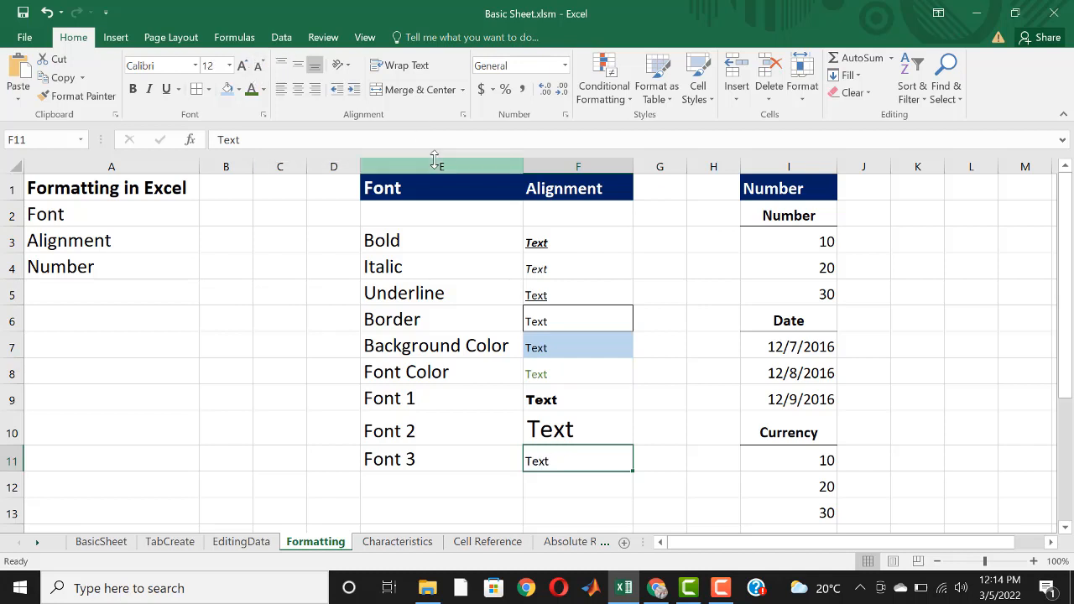
# Try left and right alignment on the text in F3 and settle on horizontal centering
pyautogui.click(553, 243)
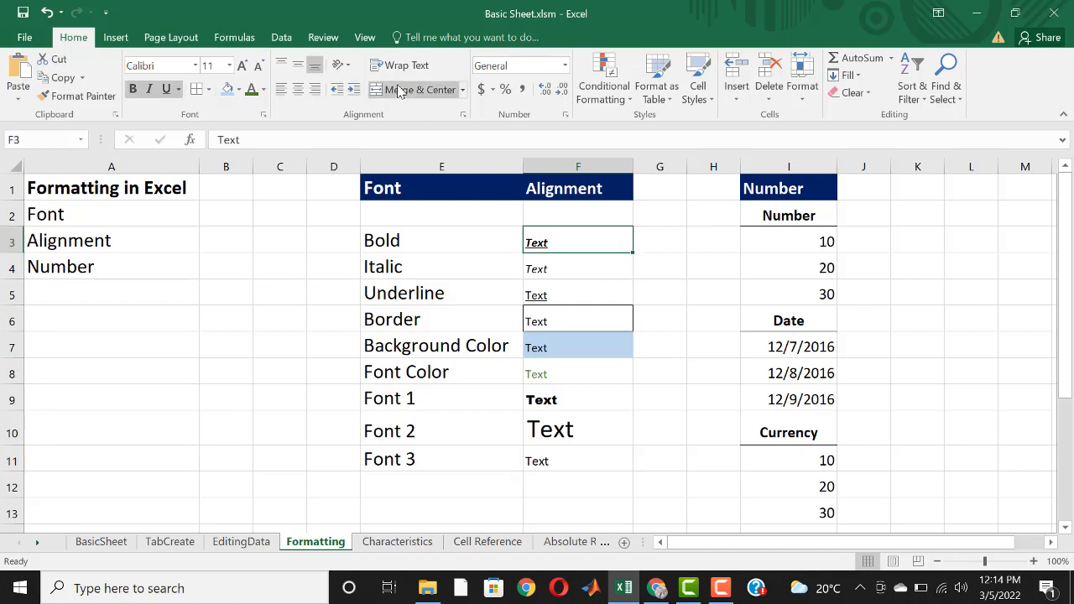
pyautogui.click(283, 92)
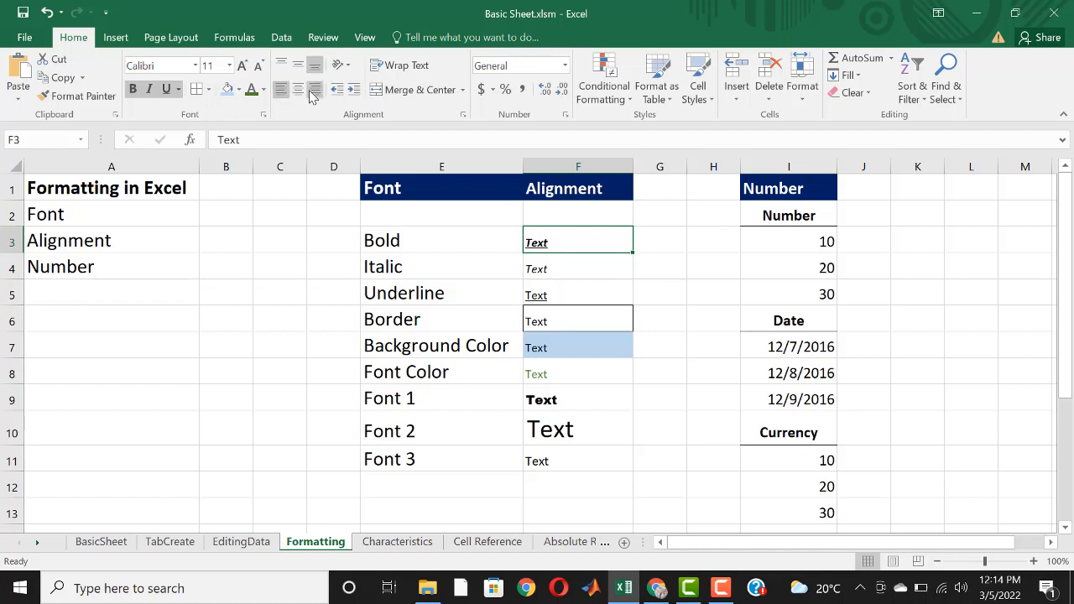
pyautogui.click(313, 91)
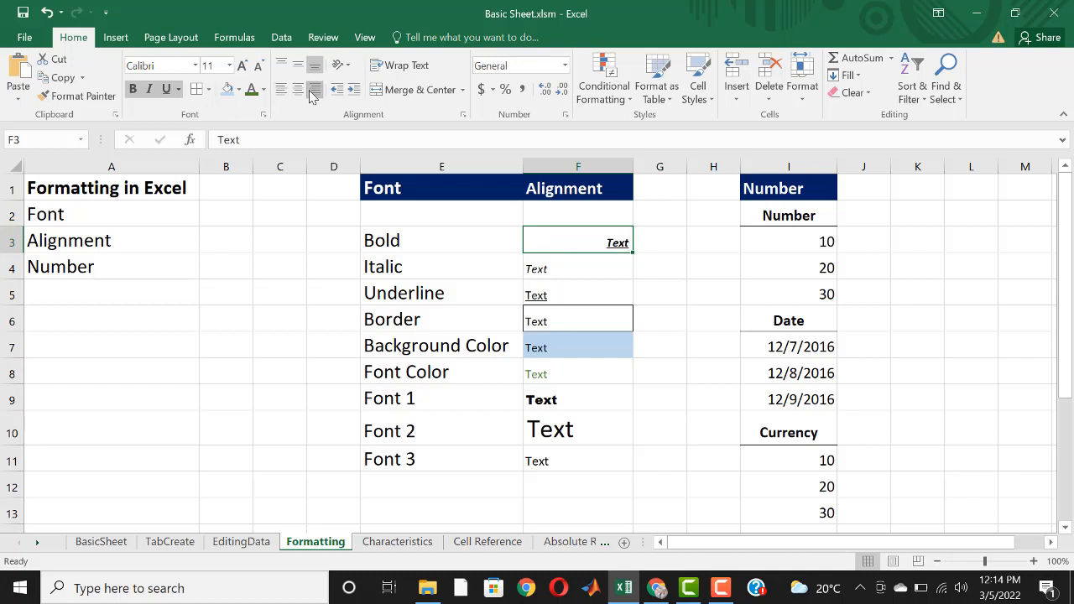
pyautogui.click(297, 91)
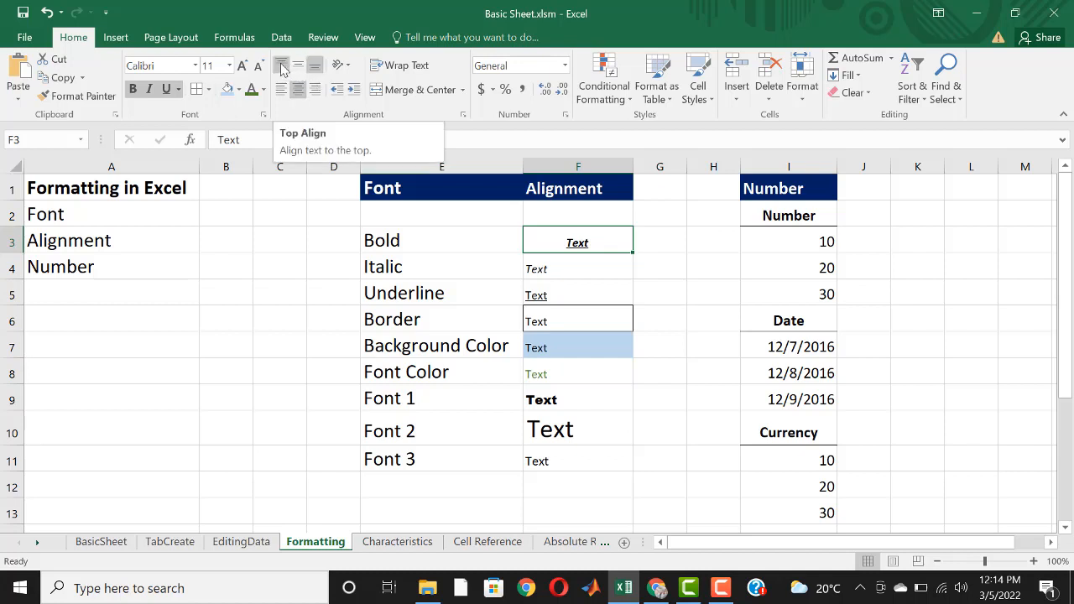
# Try top and middle vertical alignment on F3 and return it to bottom alignment
pyautogui.click(282, 67)
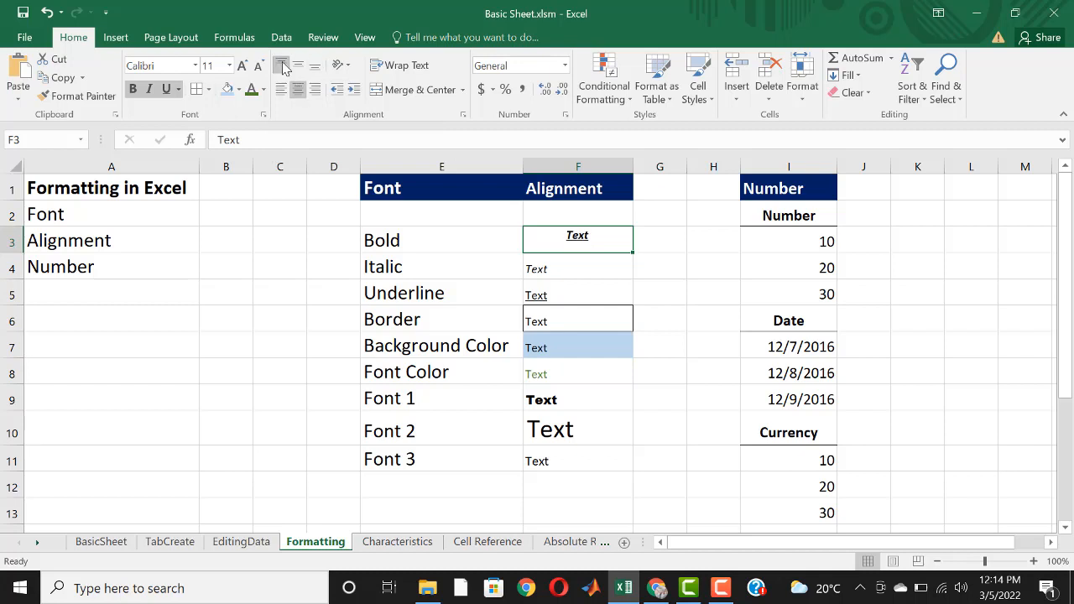
pyautogui.click(296, 67)
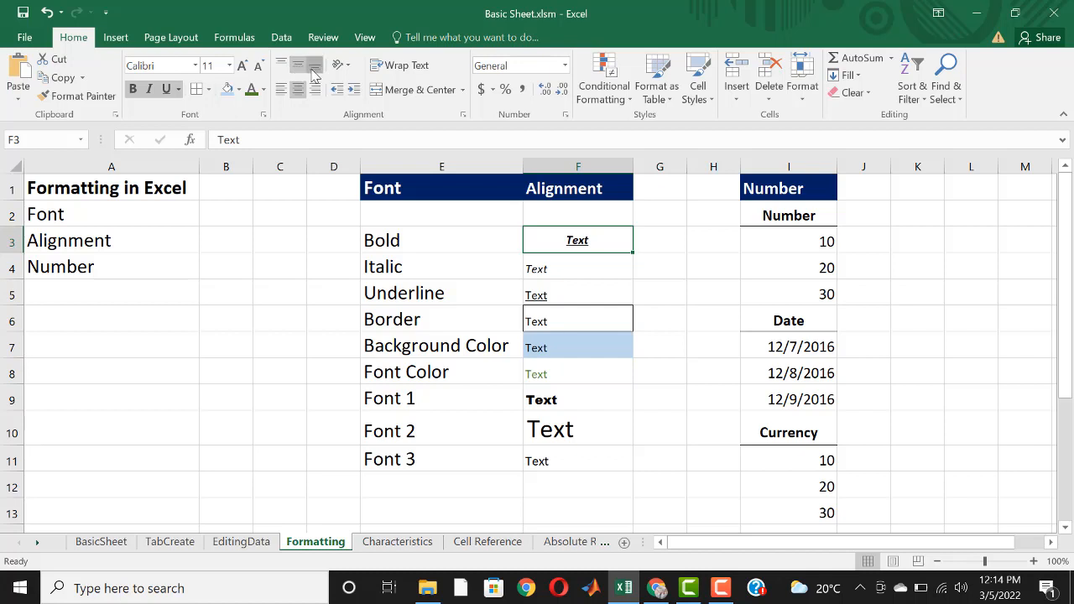
pyautogui.click(313, 73)
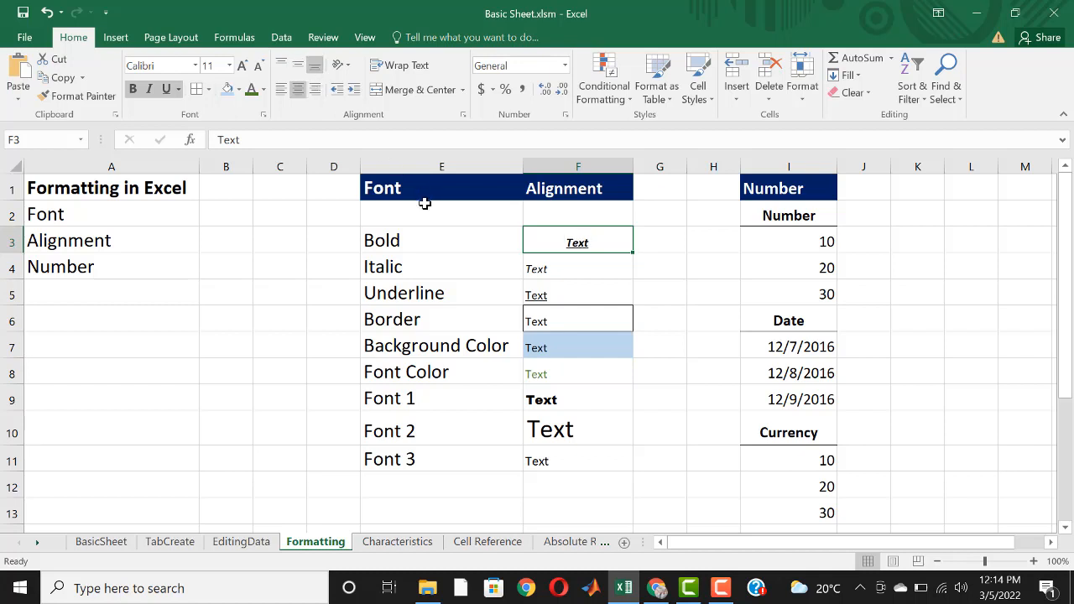
pyautogui.click(558, 274)
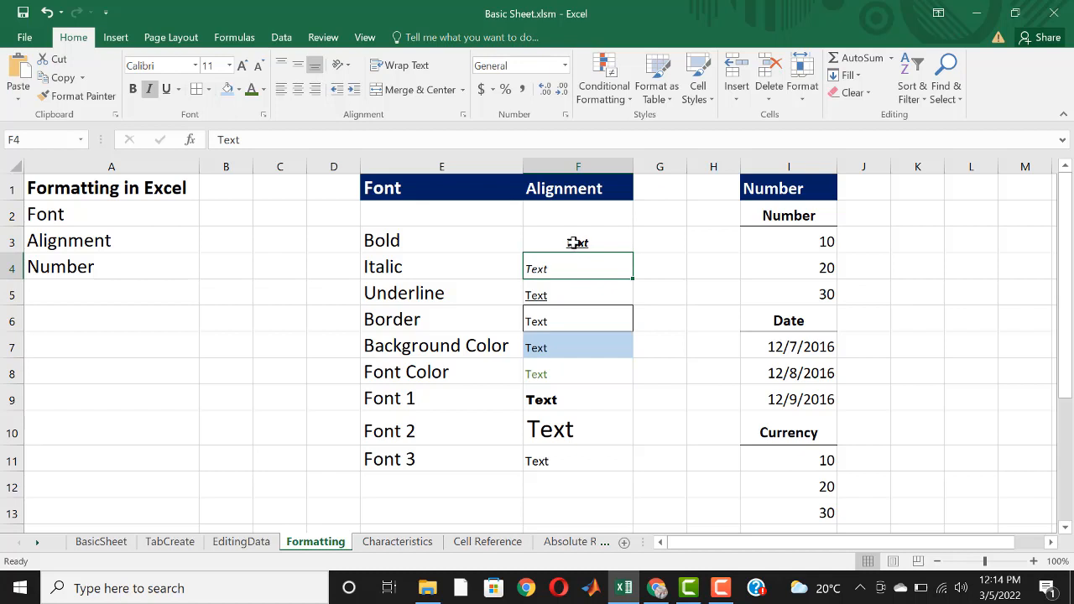
# Apply the Angle Clockwise orientation to F3 and replace it with Vertical Text
pyautogui.click(574, 243)
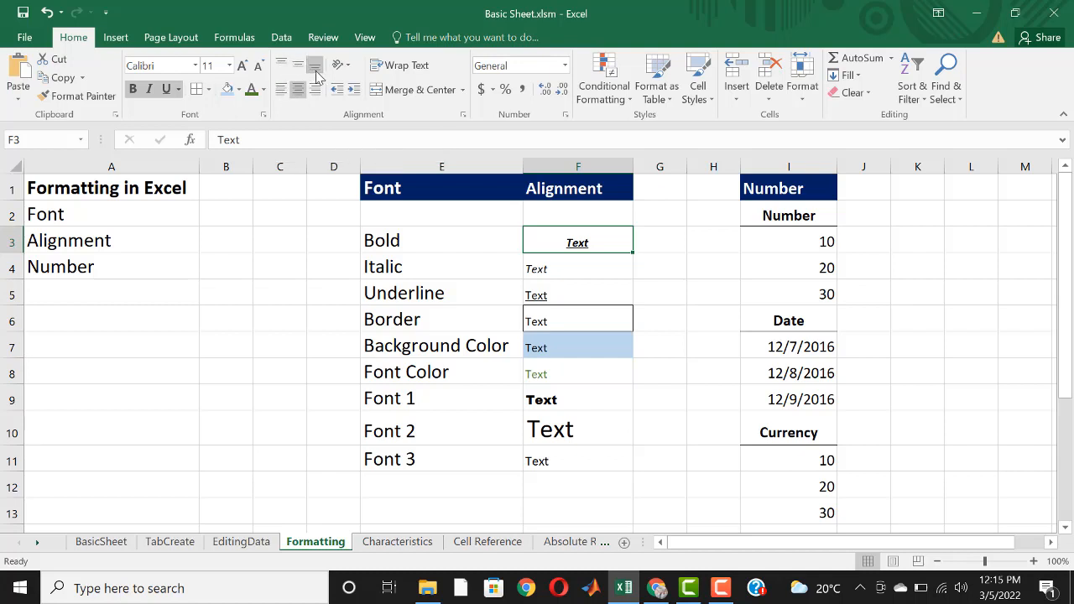
pyautogui.click(340, 64)
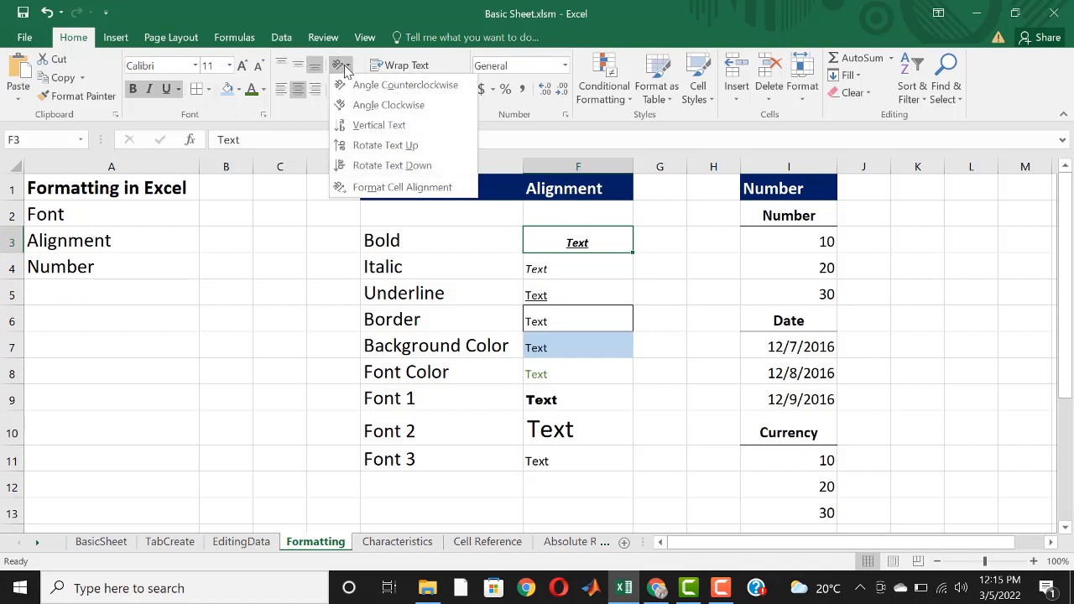
pyautogui.click(358, 107)
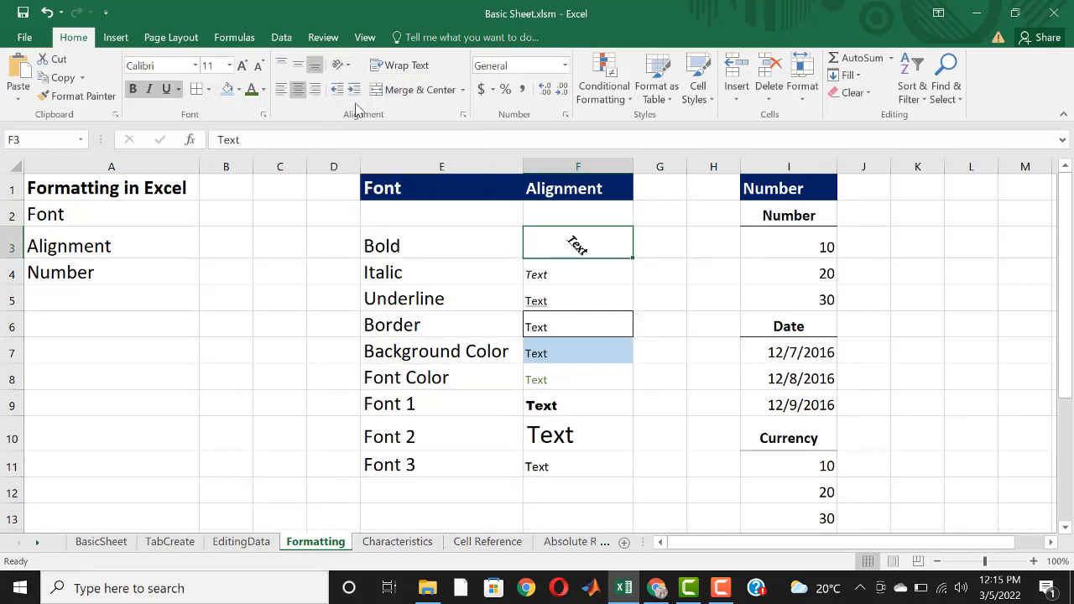
pyautogui.click(340, 64)
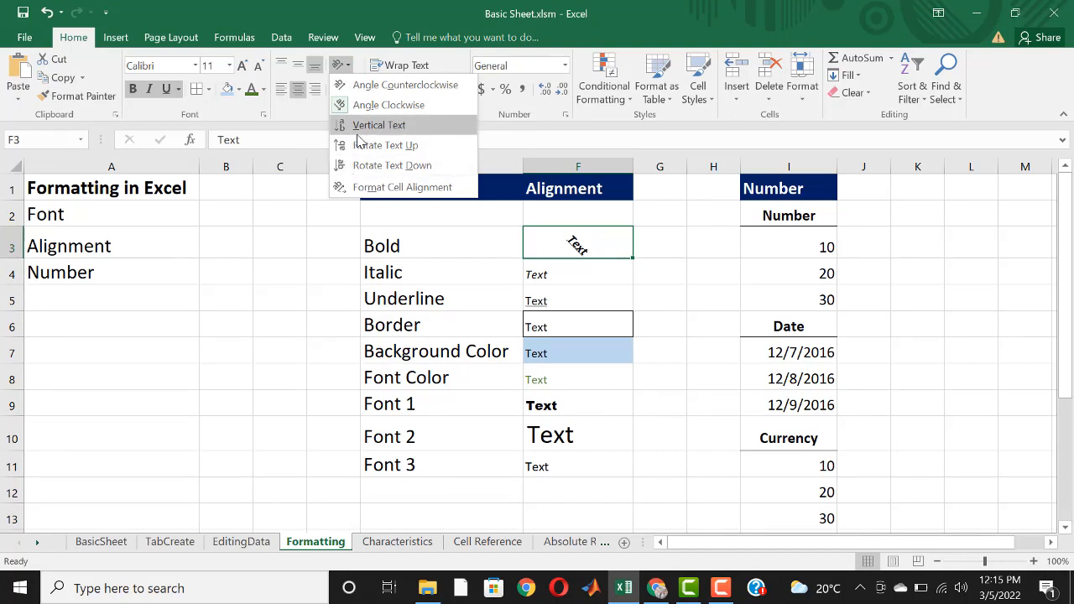
pyautogui.click(358, 132)
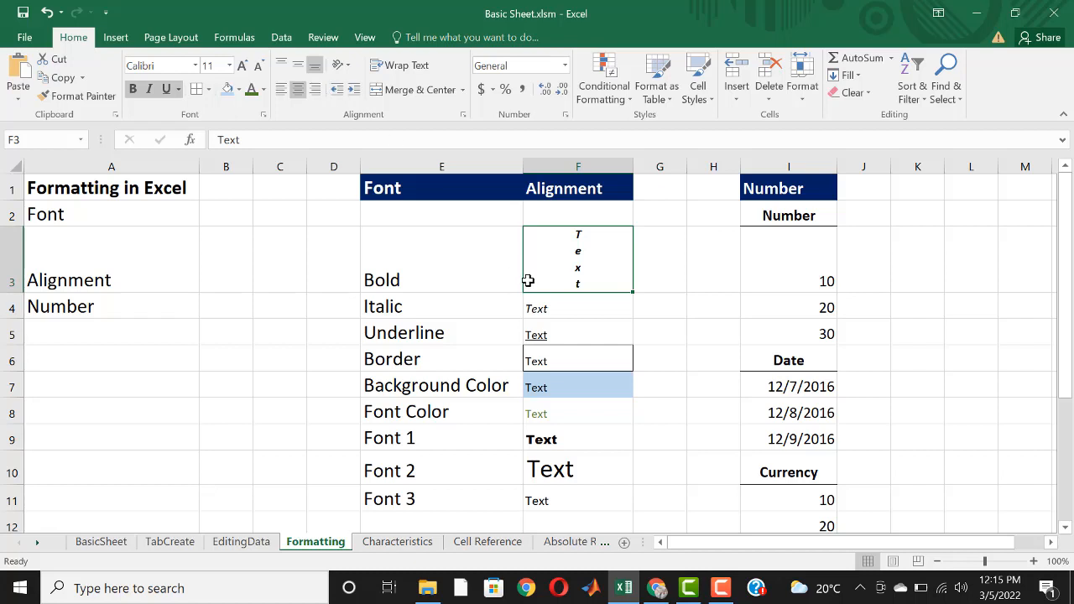
# Increase the indent of the text in F4 by five levels
pyautogui.click(536, 309)
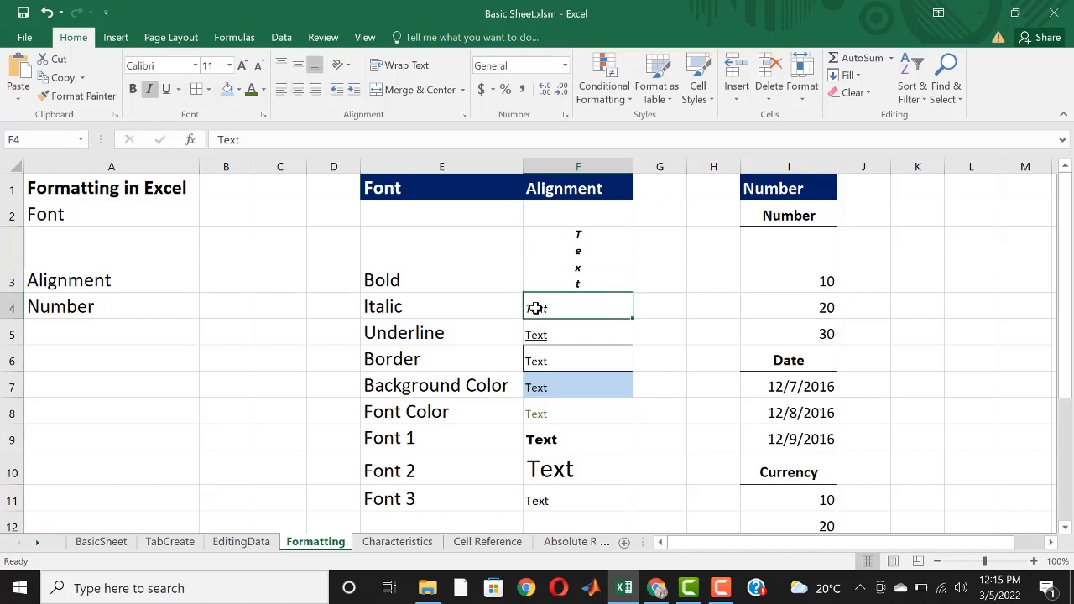
pyautogui.click(354, 90)
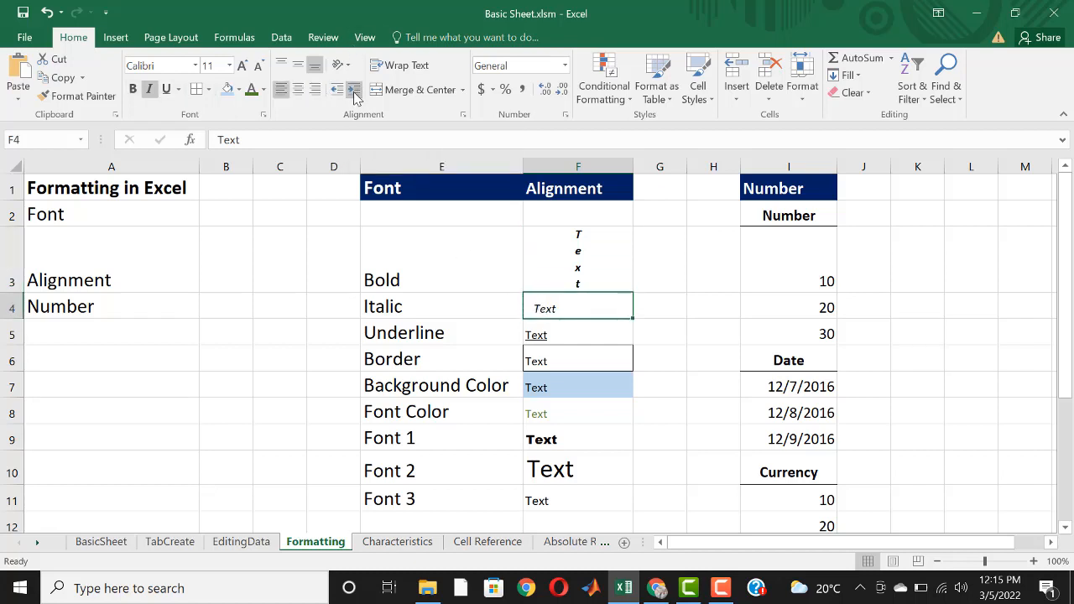
pyautogui.click(354, 90)
pyautogui.click(354, 90)
pyautogui.click(354, 91)
pyautogui.click(354, 91)
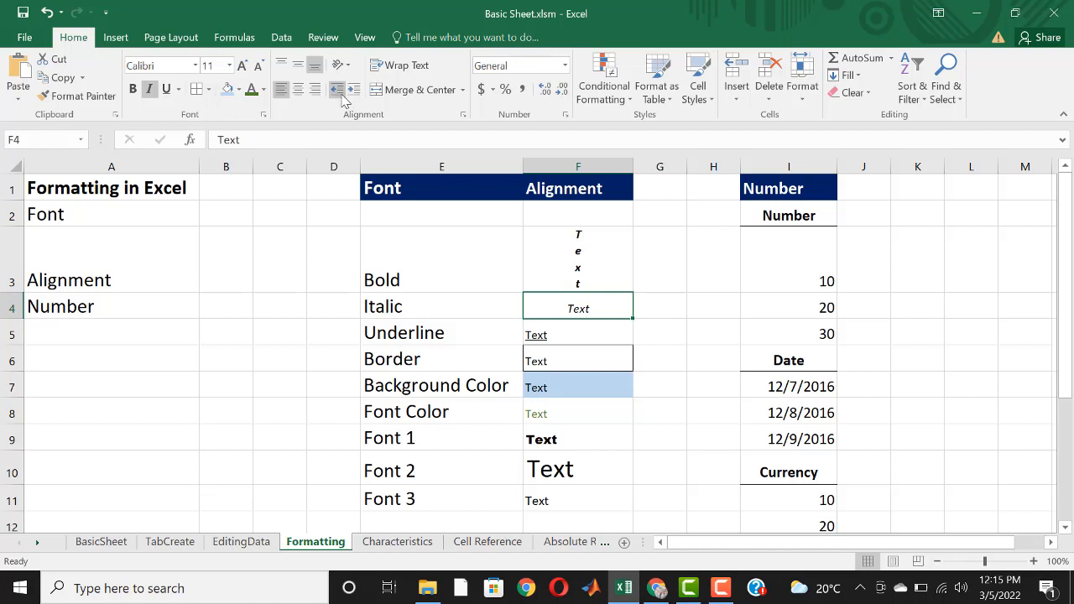
# Decrease the indent of the text in F4 by four levels
pyautogui.click(342, 97)
pyautogui.click(338, 97)
pyautogui.click(335, 99)
pyautogui.click(333, 100)
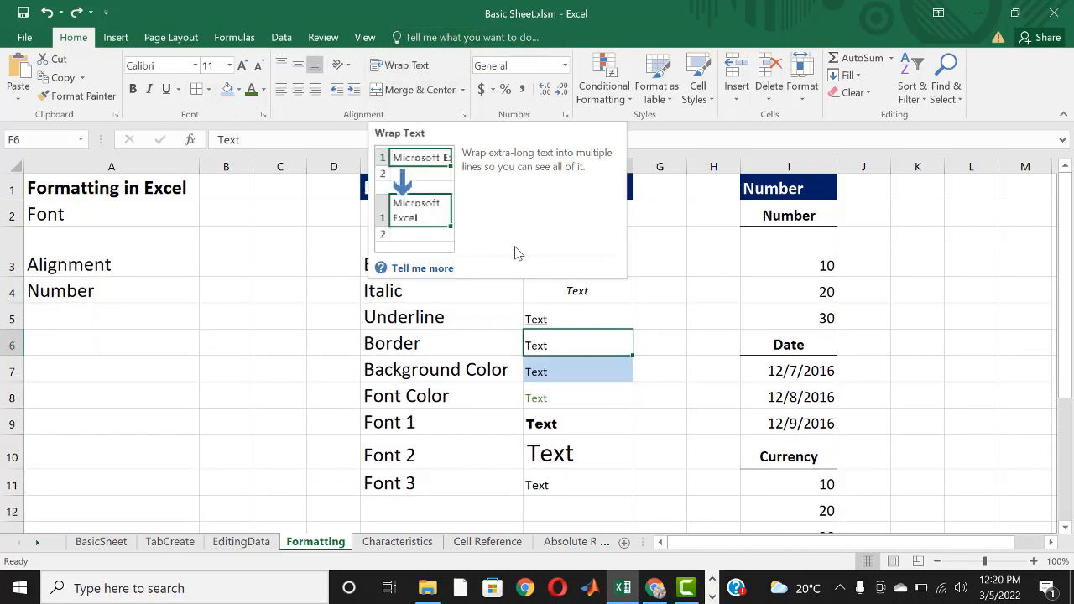
# Extend the text in F6 to "Text Ms office 2016 font styling" and wrap it within the cell
pyautogui.doubleClick(547, 346)
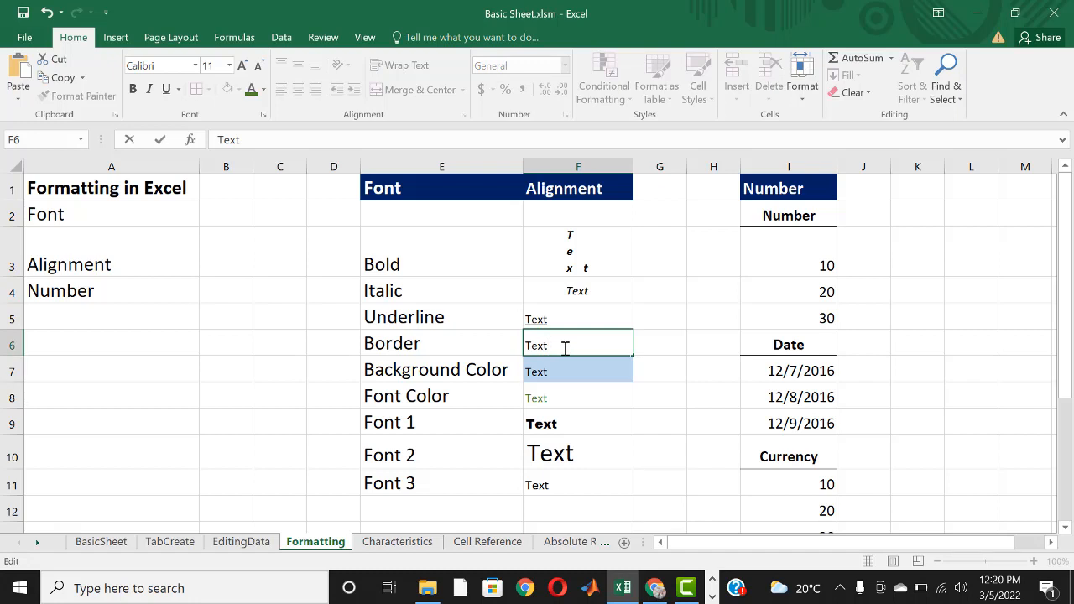
pyautogui.write('Ms office 20')
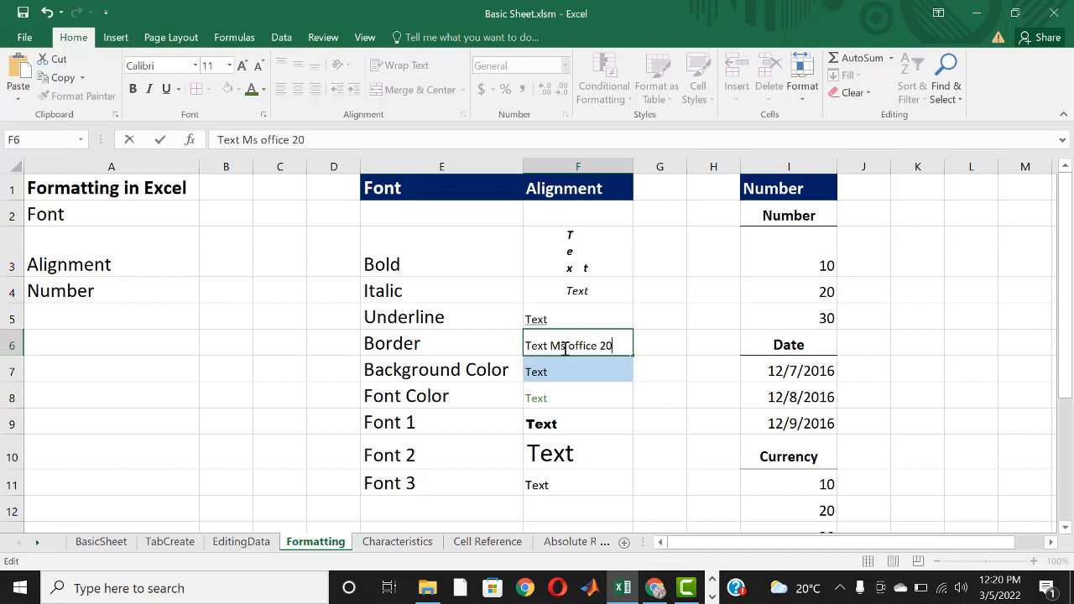
pyautogui.write('16')
pyautogui.write('t styling')
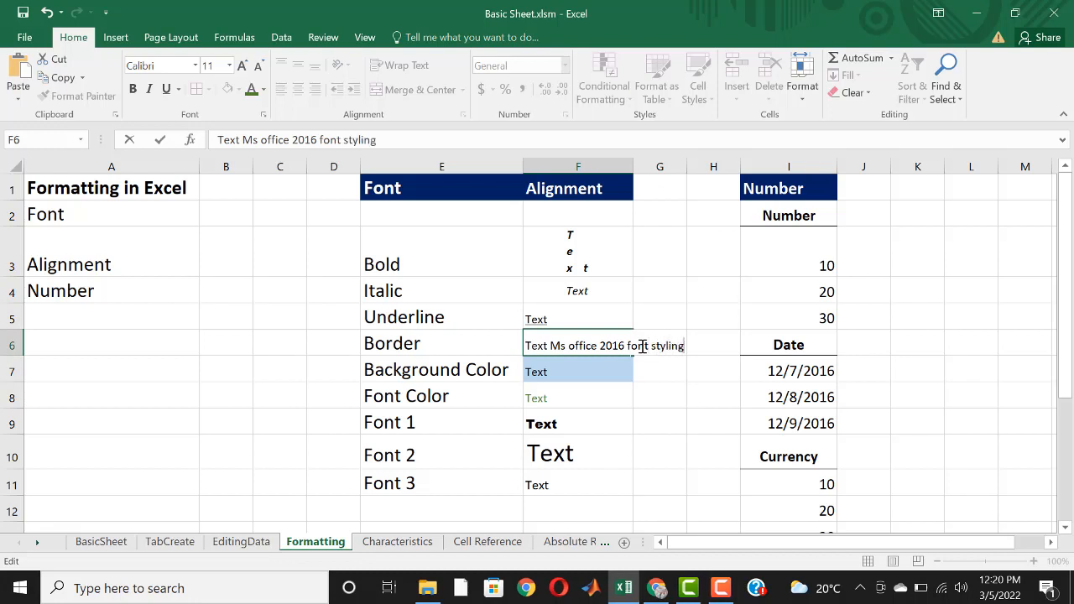
pyautogui.click(643, 398)
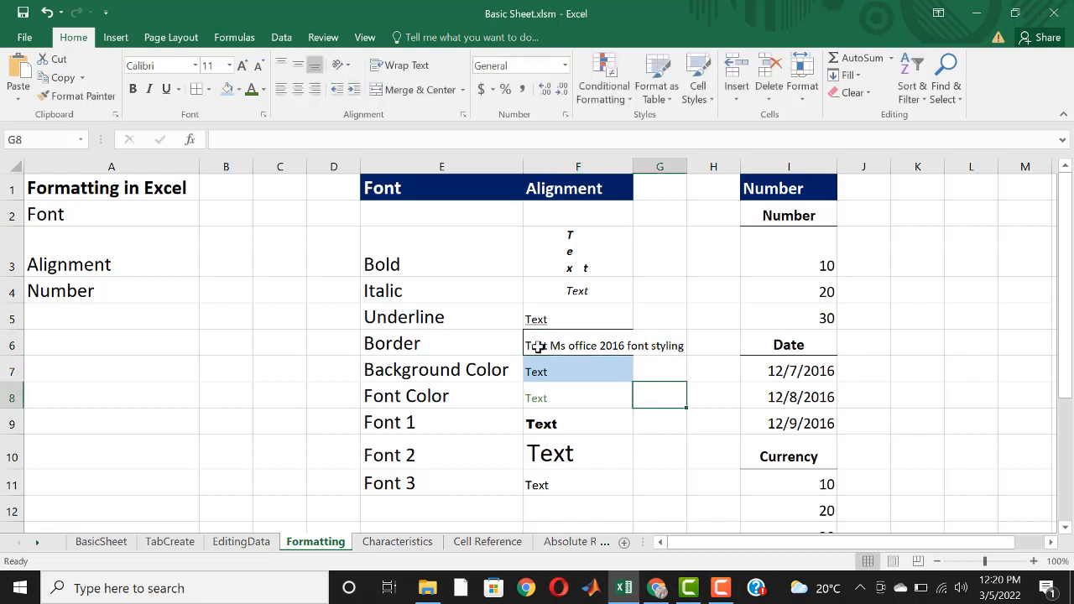
pyautogui.click(537, 345)
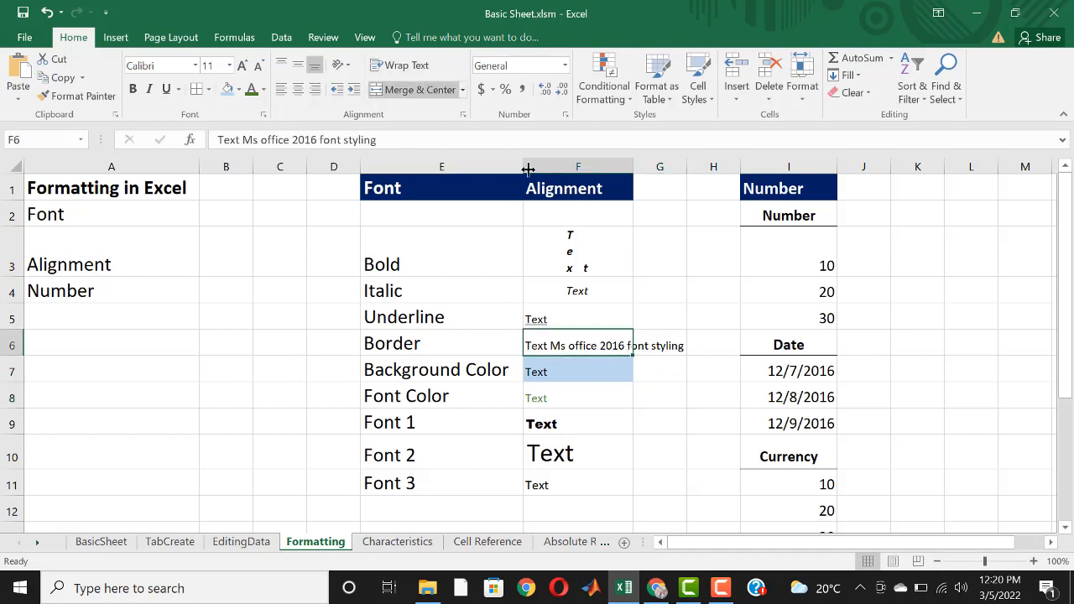
pyautogui.click(406, 66)
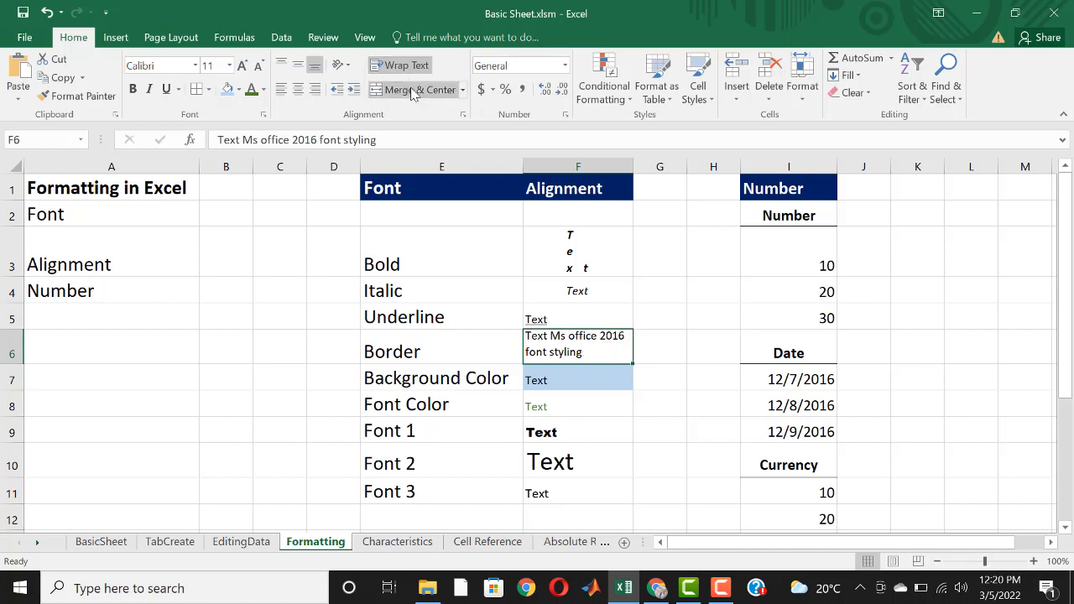
# Merge and center the Bold label across cells D3 and E3
pyautogui.click(367, 264)
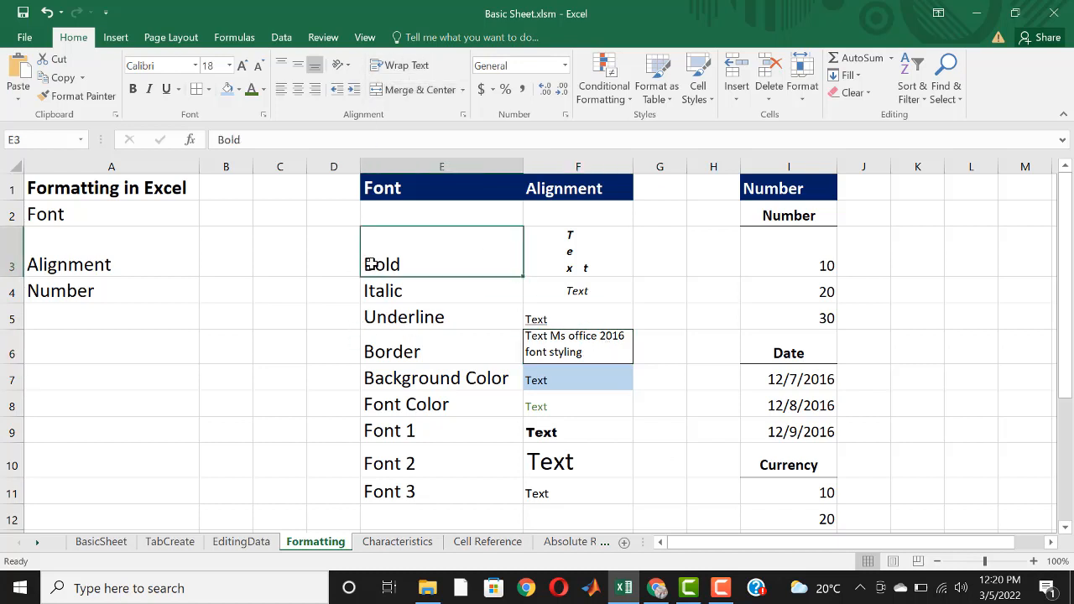
pyautogui.moveTo(361, 264); pyautogui.dragTo(336, 255)
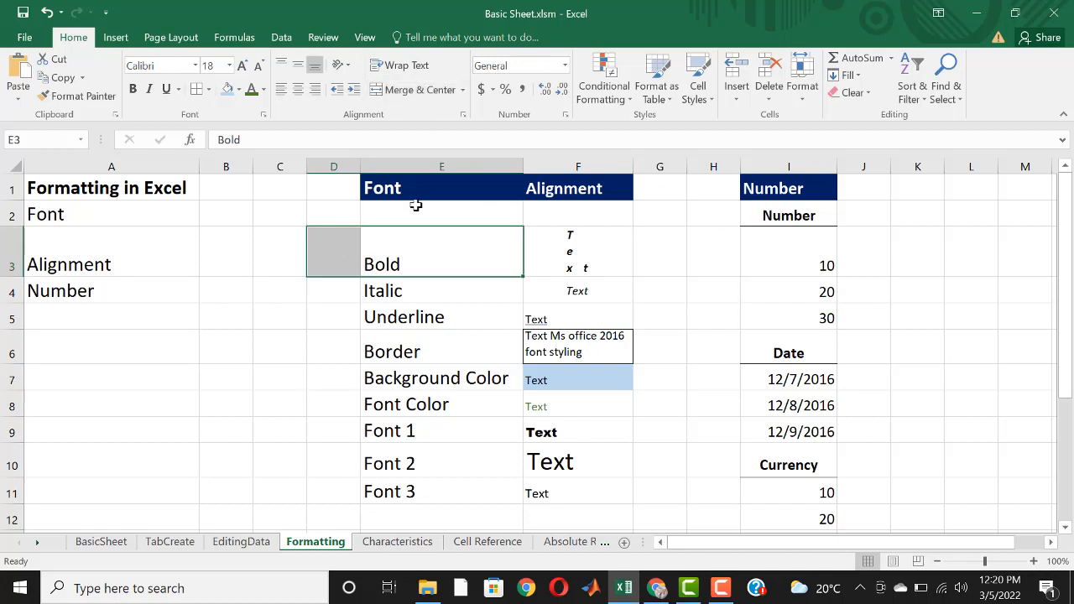
pyautogui.click(411, 91)
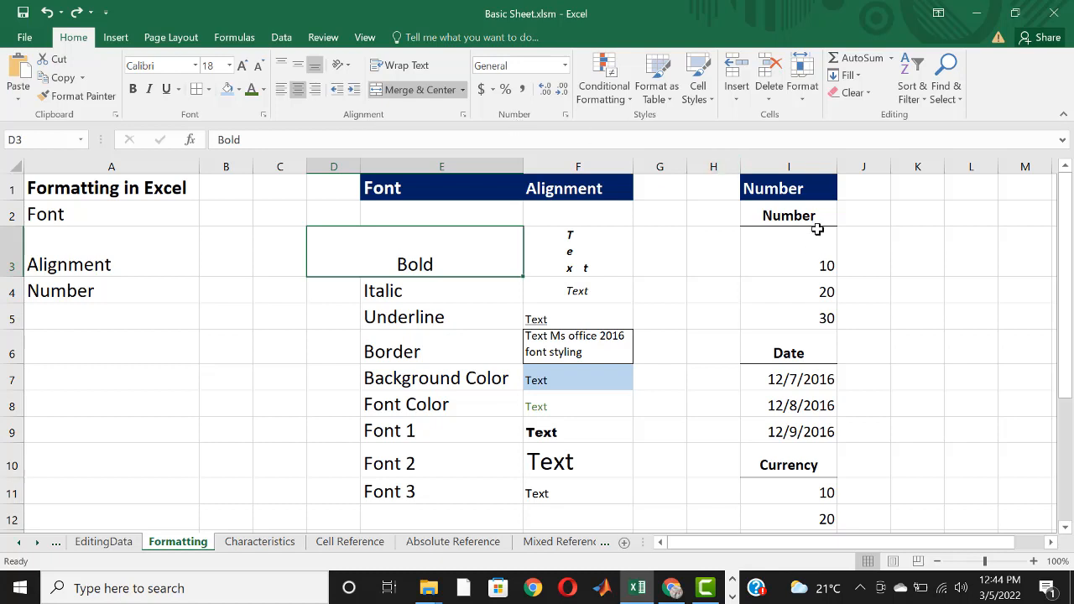
# Format the values in I3:I5 with the Number category and 3 decimal places
pyautogui.moveTo(805, 249); pyautogui.dragTo(805, 323)
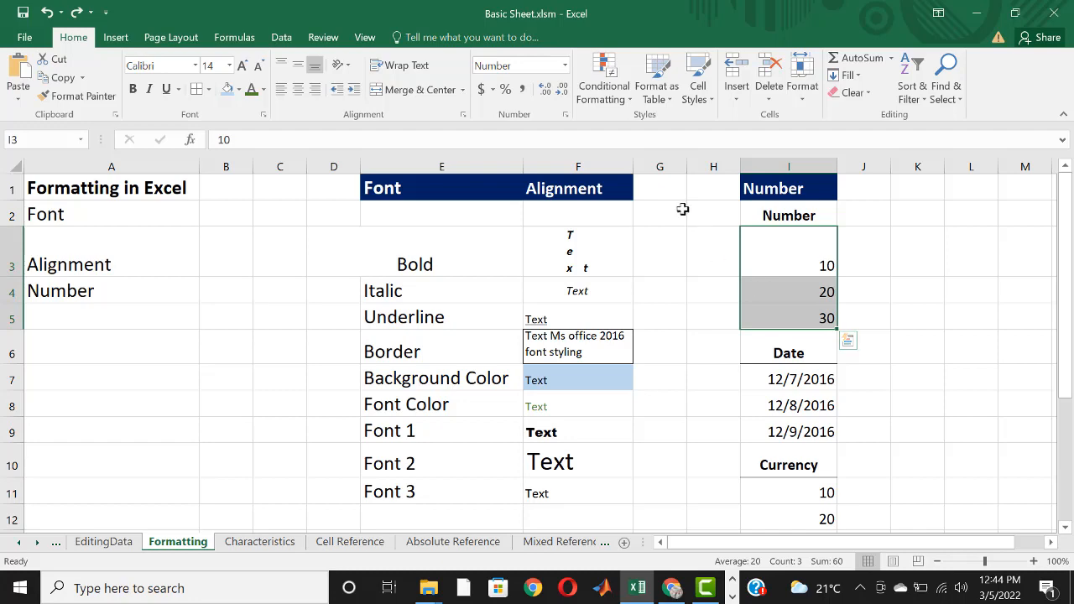
pyautogui.click(567, 119)
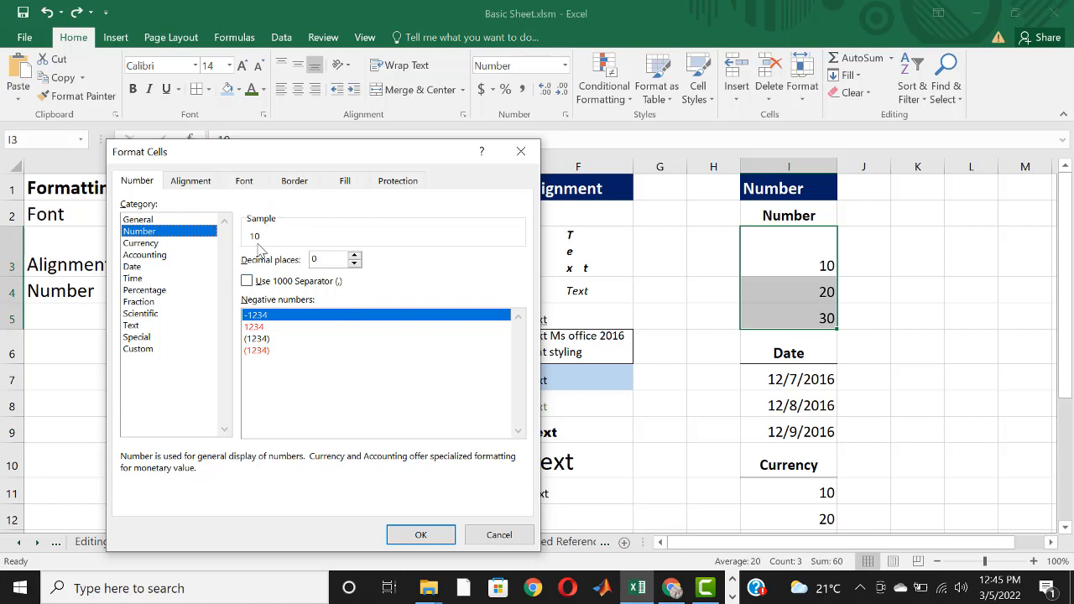
pyautogui.click(354, 255)
pyautogui.click(354, 256)
pyautogui.click(354, 256)
pyautogui.click(427, 535)
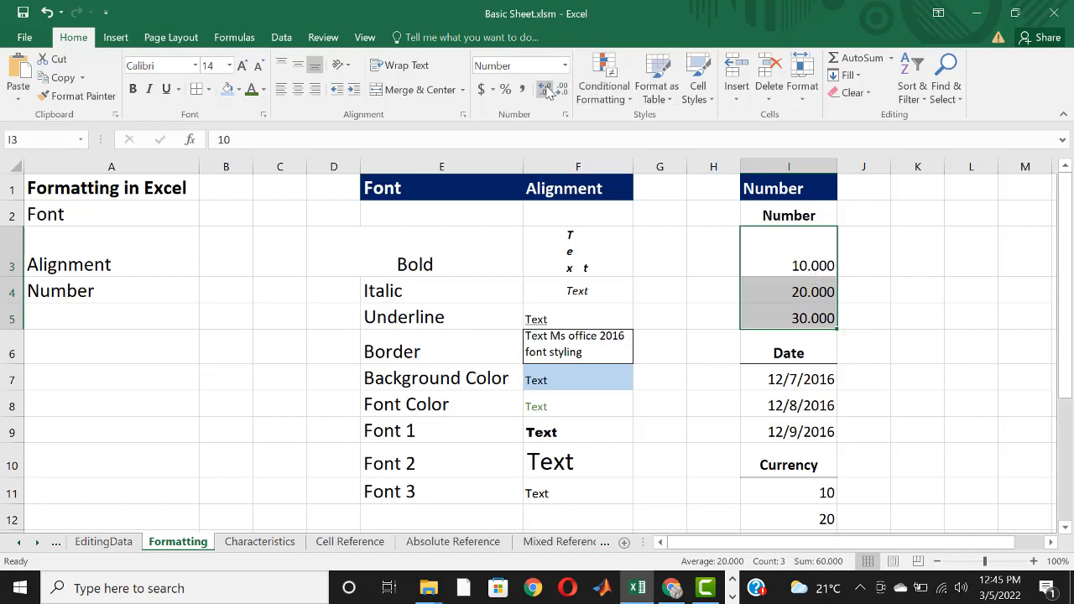
# Increase the decimals of I3:I5 to six places and reduce them to two
pyautogui.click(549, 92)
pyautogui.click(550, 93)
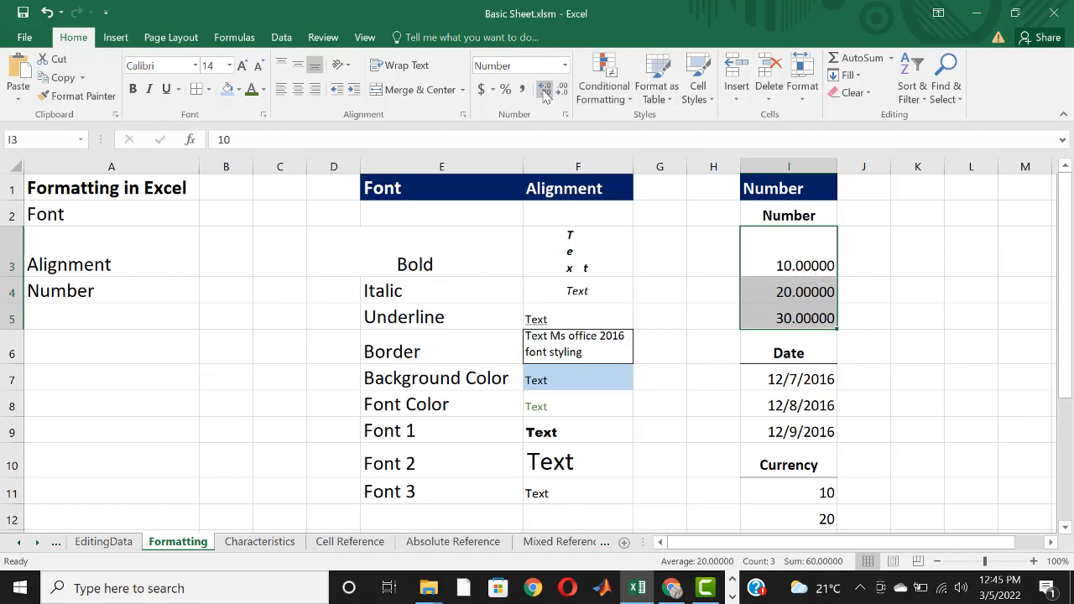
pyautogui.click(551, 93)
pyautogui.click(560, 89)
pyautogui.click(560, 89)
pyautogui.click(561, 89)
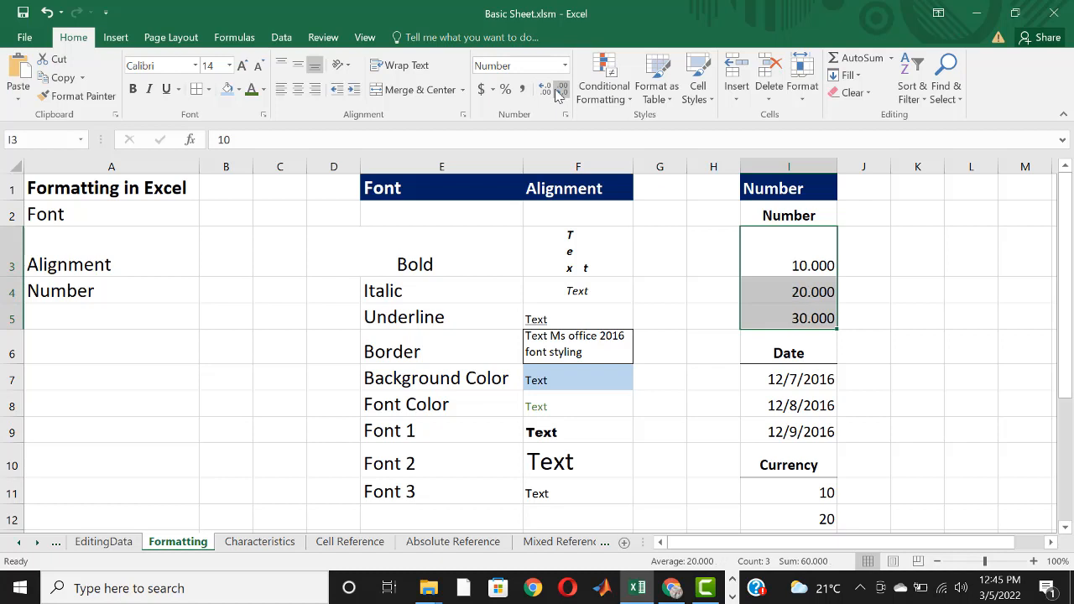
pyautogui.click(561, 89)
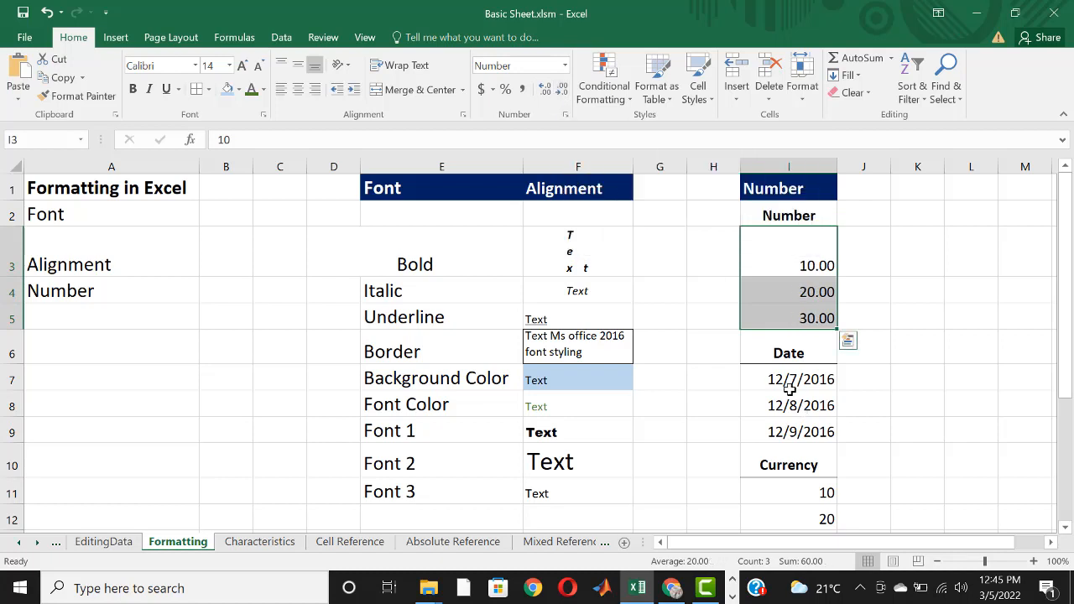
# Format the dates in I7:I9 with the *Wednesday, March 14, 2012 date type and widen column I to fit them
pyautogui.click(770, 370)
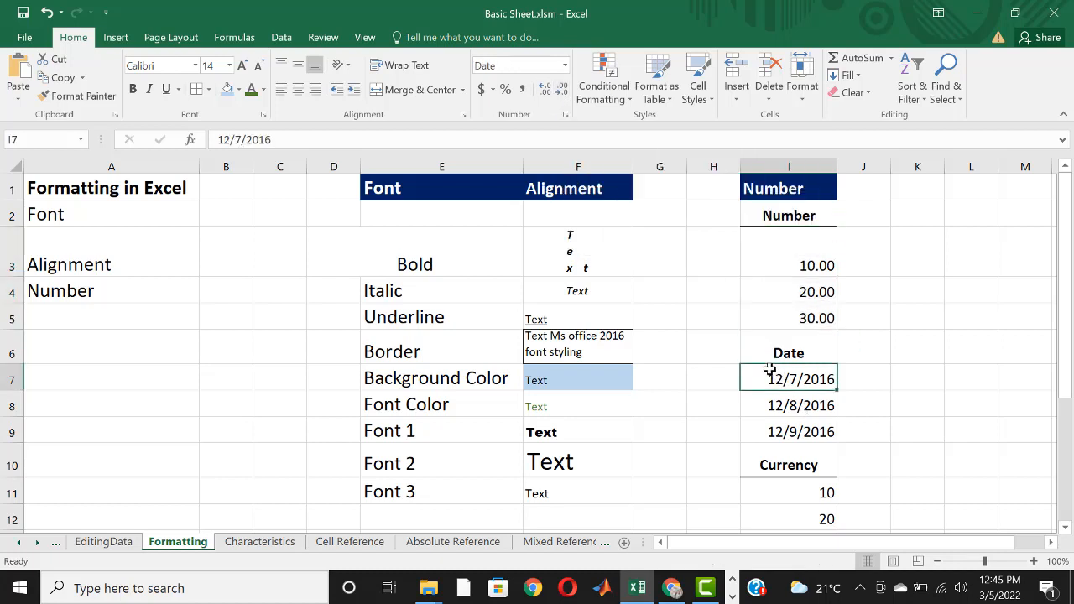
pyautogui.moveTo(769, 370); pyautogui.dragTo(778, 431)
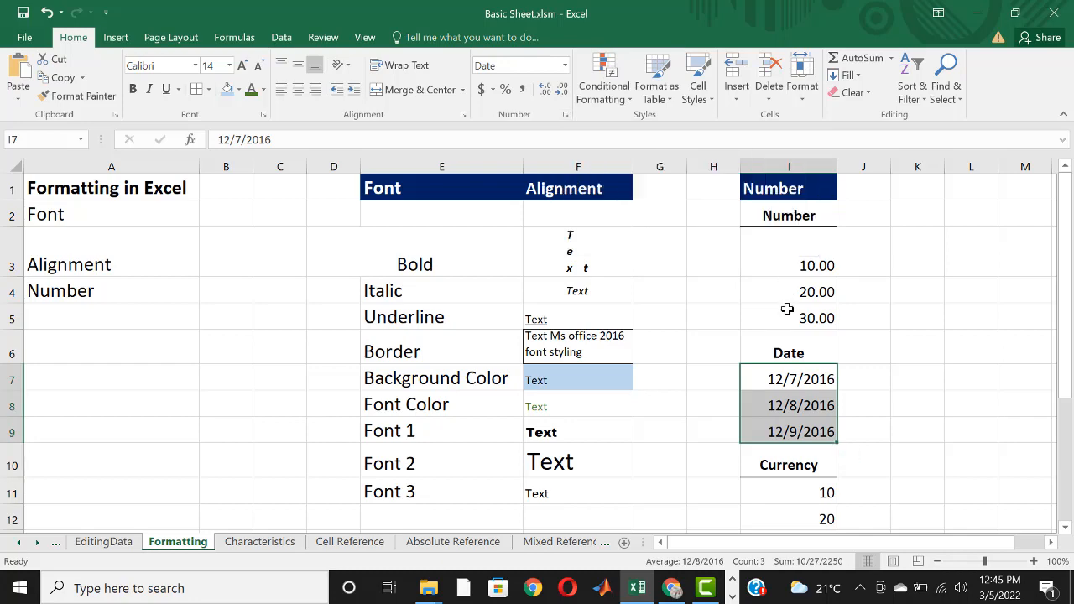
pyautogui.hotkey('ctrl', '1')
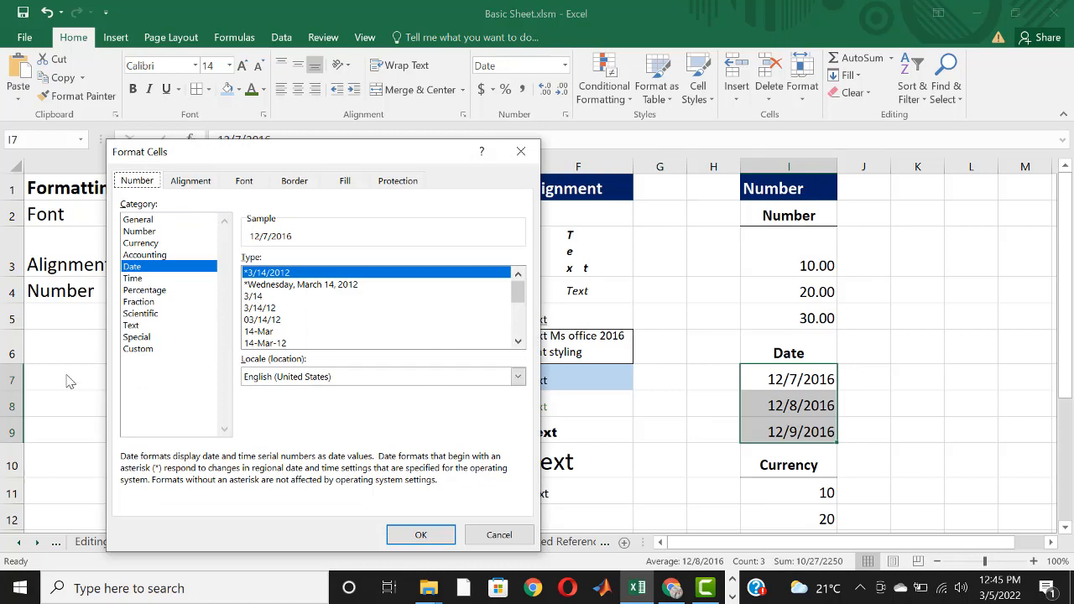
pyautogui.moveTo(177, 156); pyautogui.dragTo(240, 94)
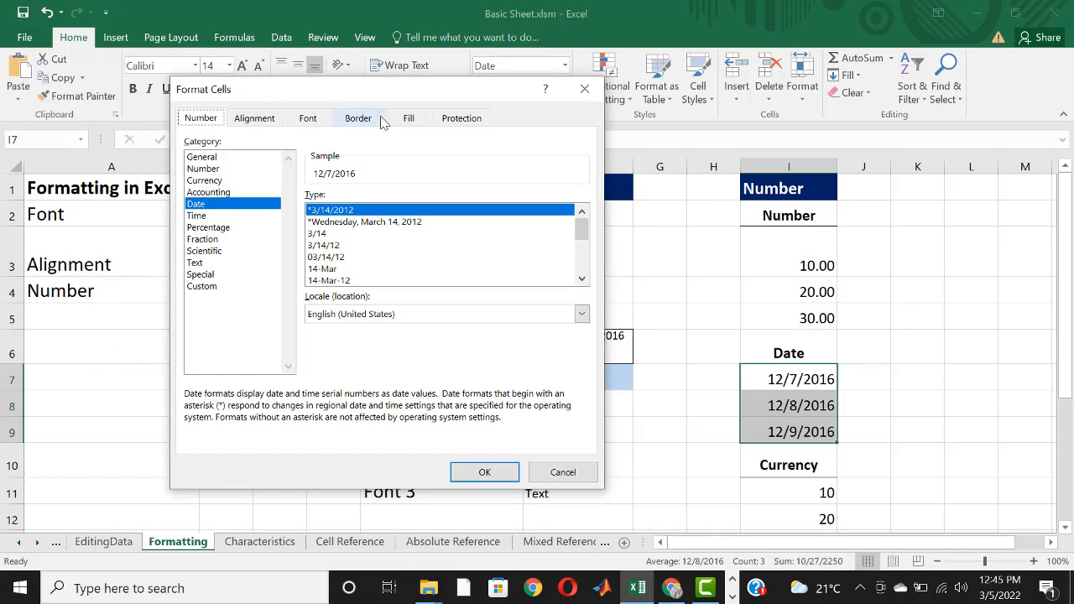
pyautogui.click(206, 204)
pyautogui.moveTo(585, 228)
pyautogui.mouseDown()
pyautogui.moveTo(583, 251)
pyautogui.moveTo(580, 228)
pyautogui.mouseUp()
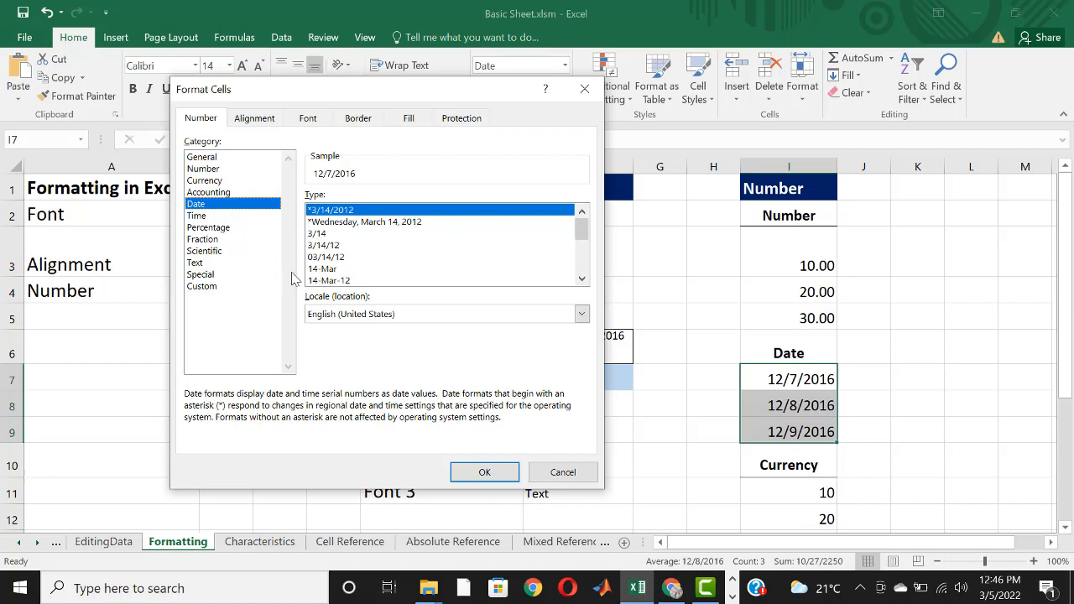
pyautogui.click(386, 221)
pyautogui.click(493, 474)
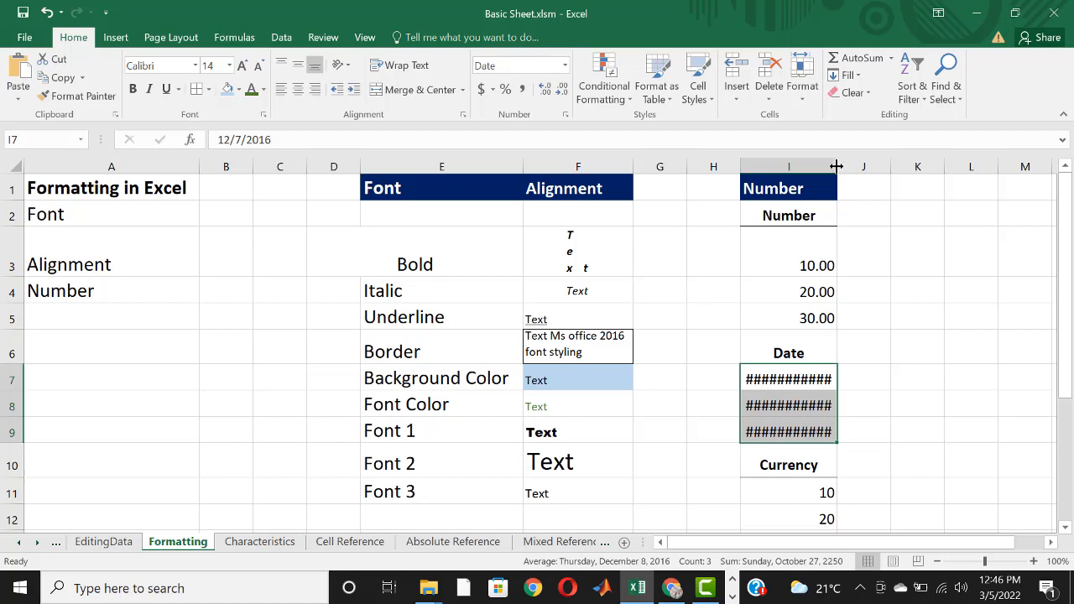
pyautogui.moveTo(836, 167); pyautogui.dragTo(960, 166)
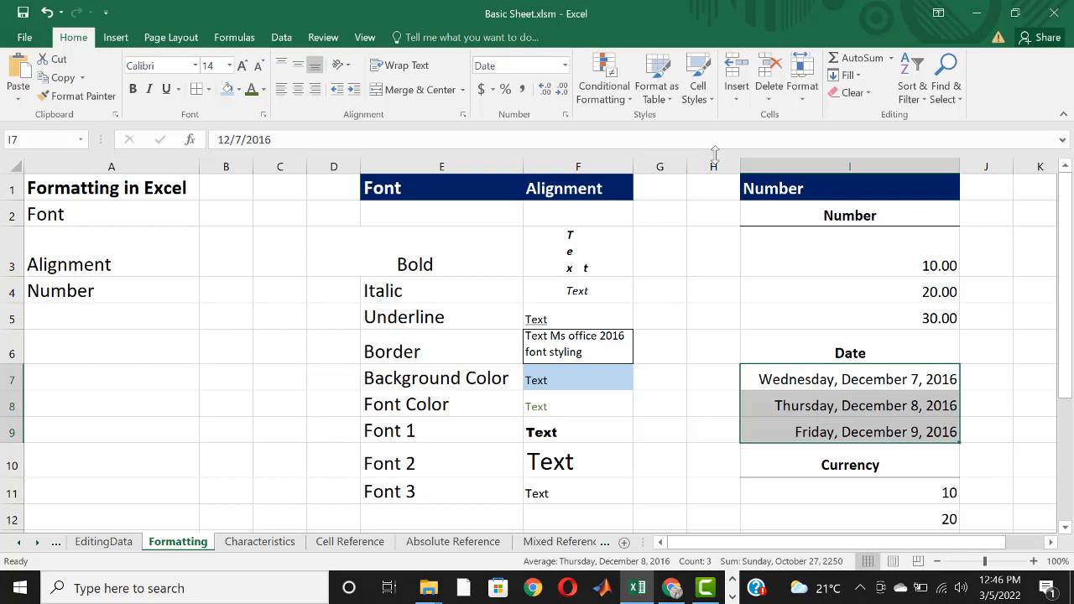
# Change the dates in I7:I9 to the 14-Mar-12 date type that uses a two-digit day
pyautogui.click(568, 121)
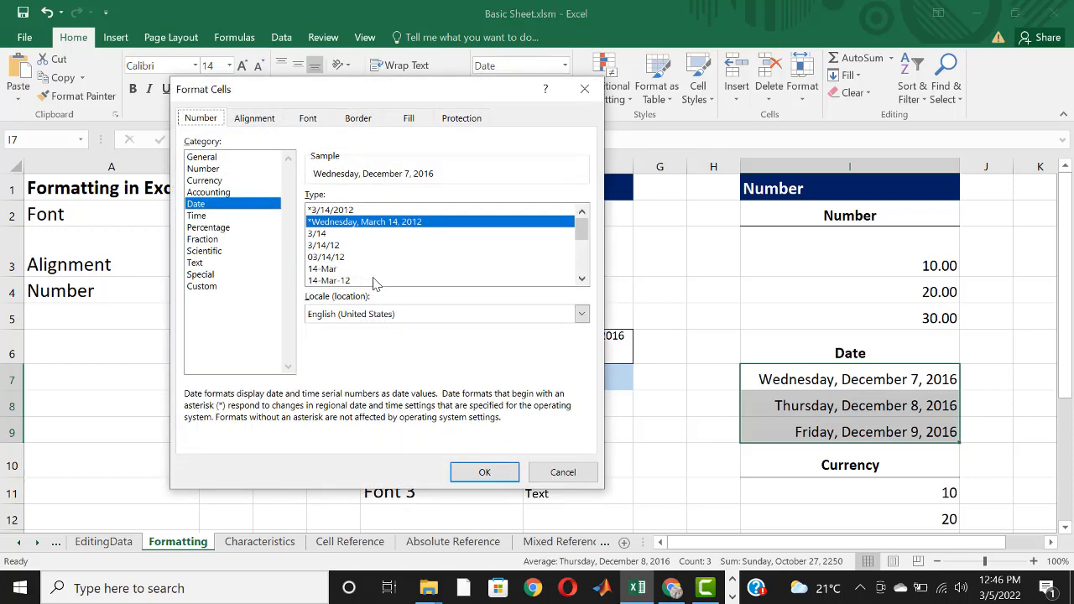
pyautogui.moveTo(580, 242); pyautogui.dragTo(581, 261)
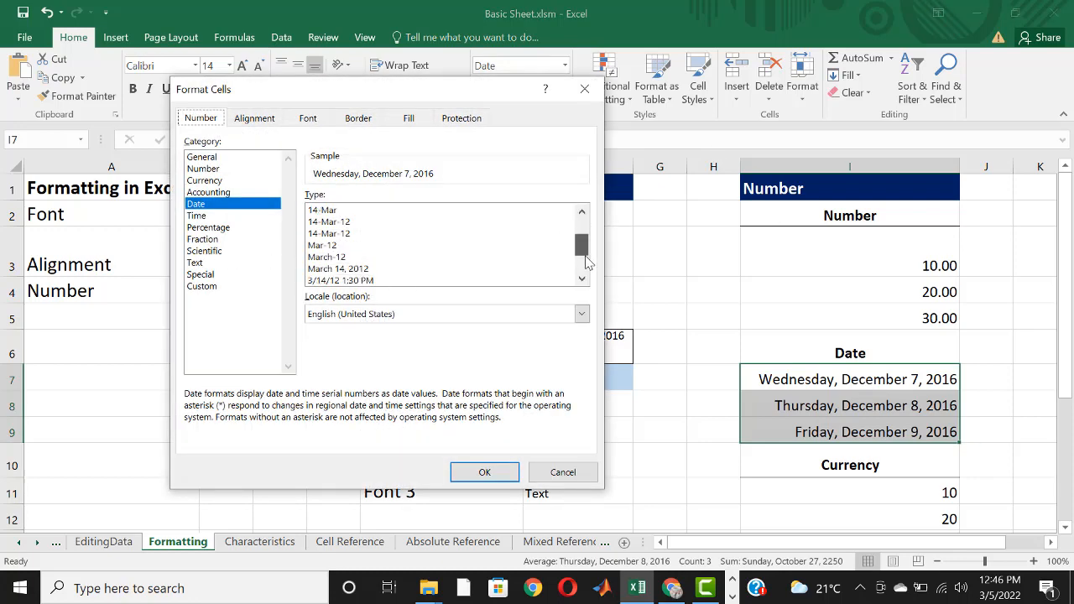
pyautogui.click(337, 221)
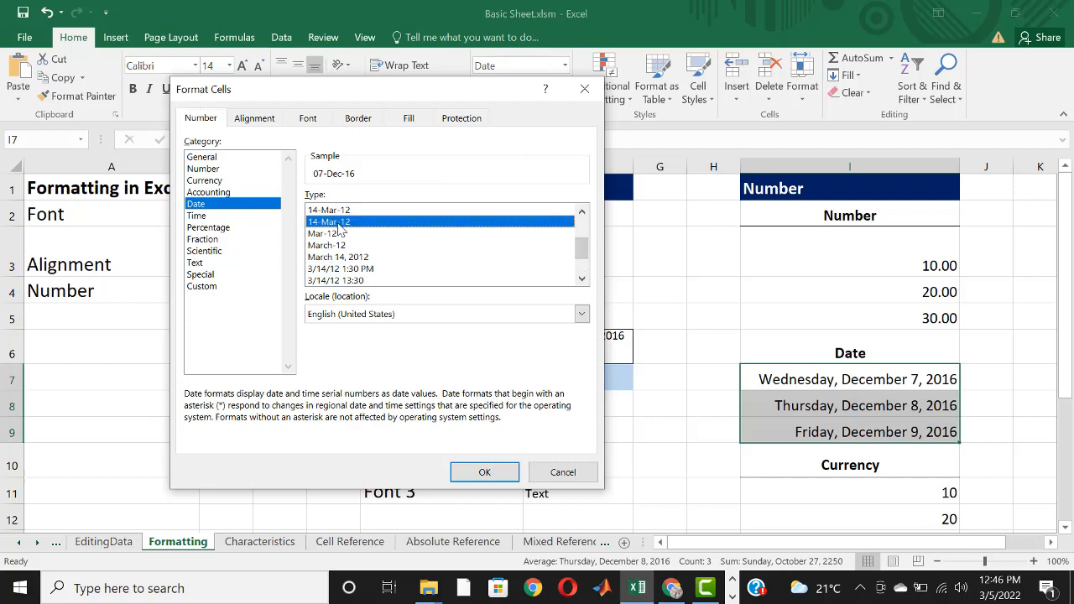
pyautogui.click(484, 471)
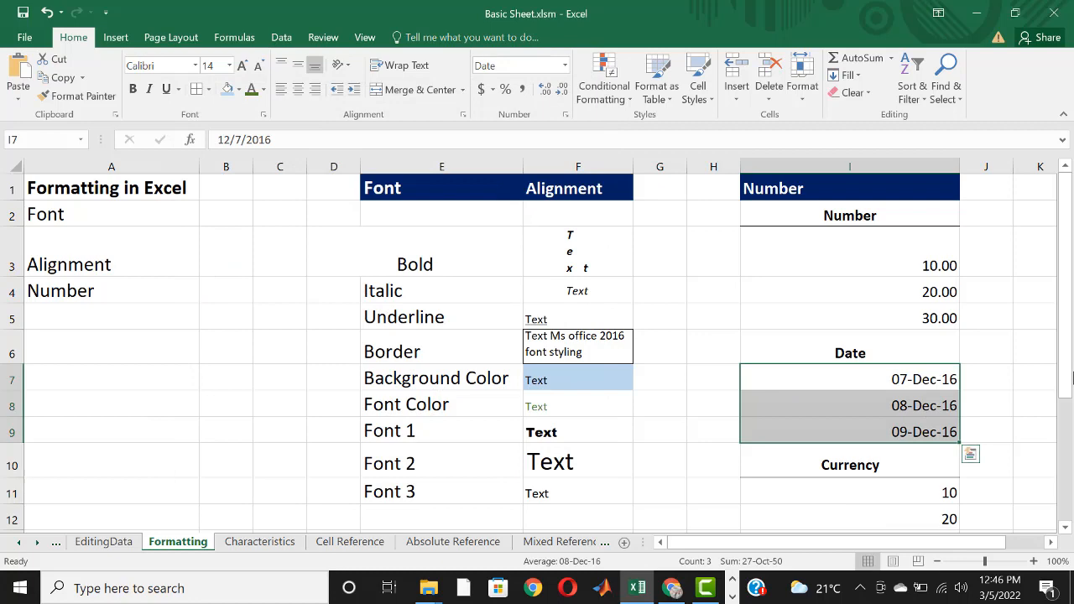
# Format the values in I11:I13 under the Currency heading as Currency with the € French (Luxembourg) symbol
pyautogui.moveTo(1071, 379); pyautogui.dragTo(1072, 395)
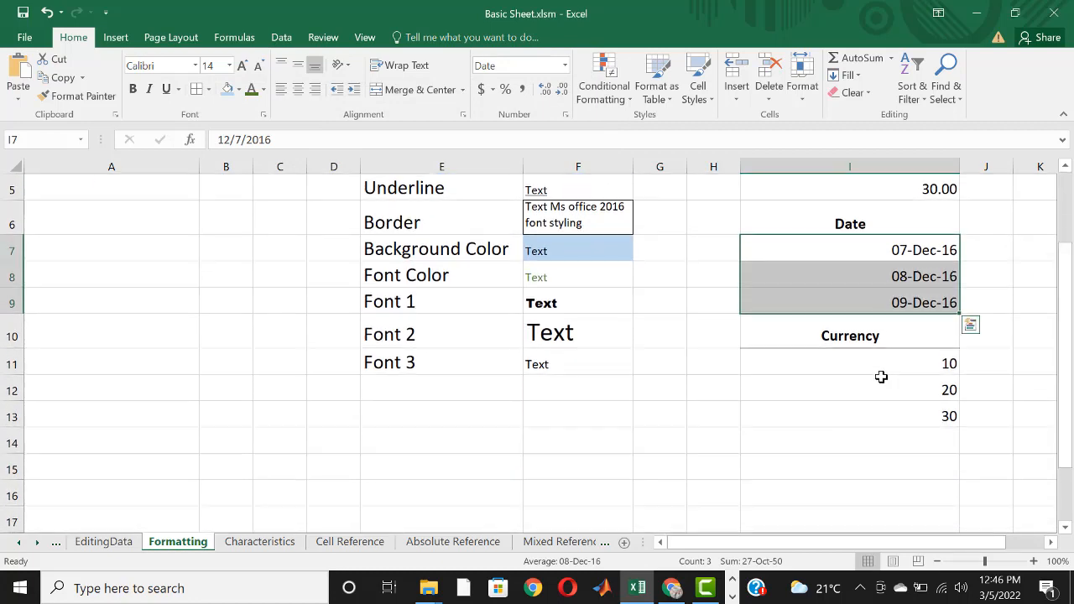
pyautogui.moveTo(854, 368); pyautogui.dragTo(845, 407)
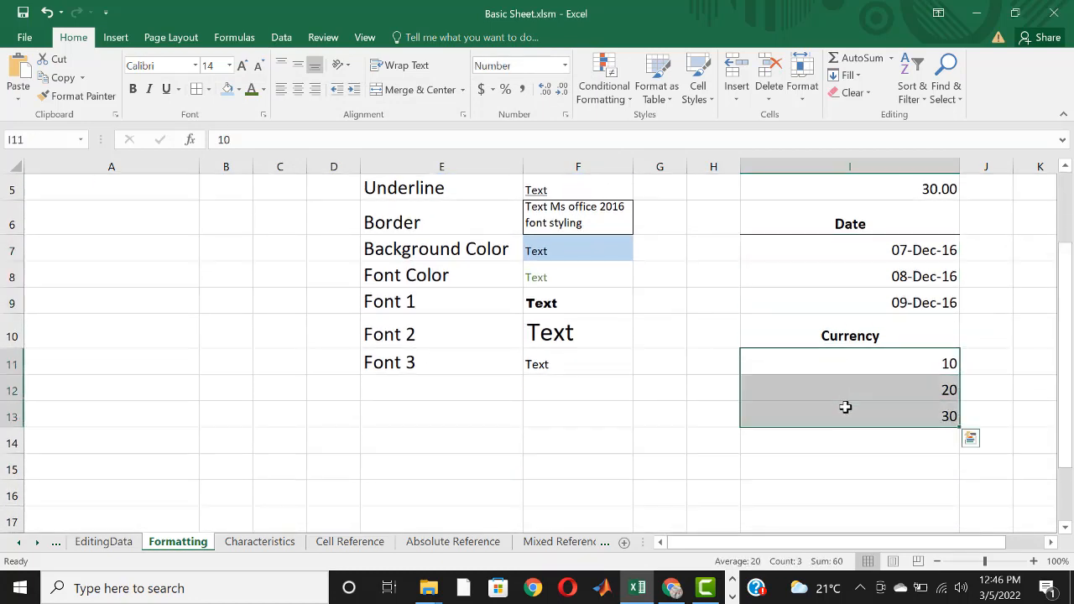
pyautogui.click(567, 116)
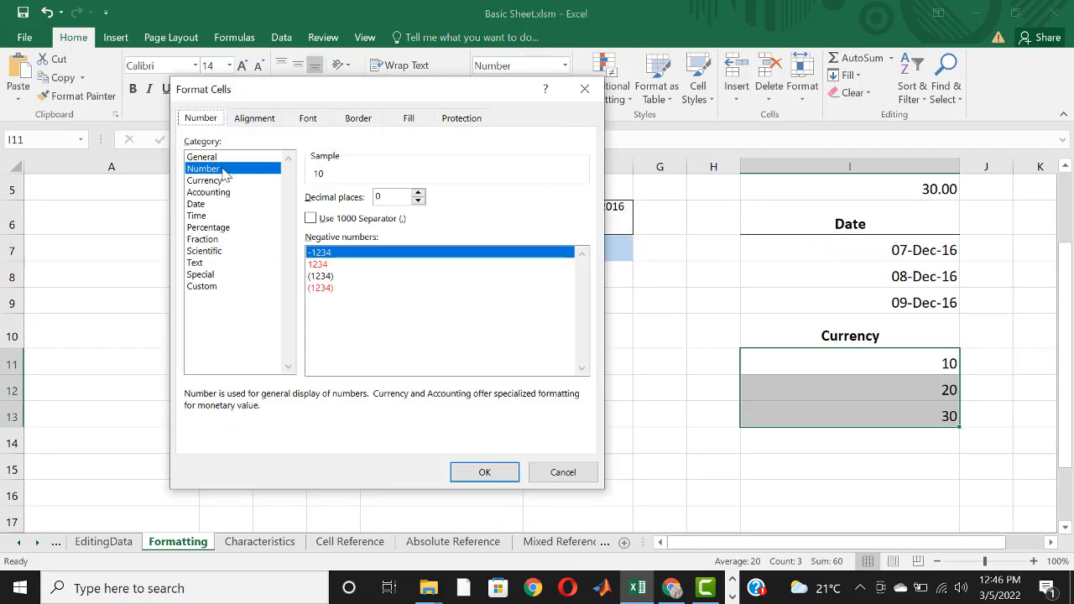
pyautogui.click(205, 180)
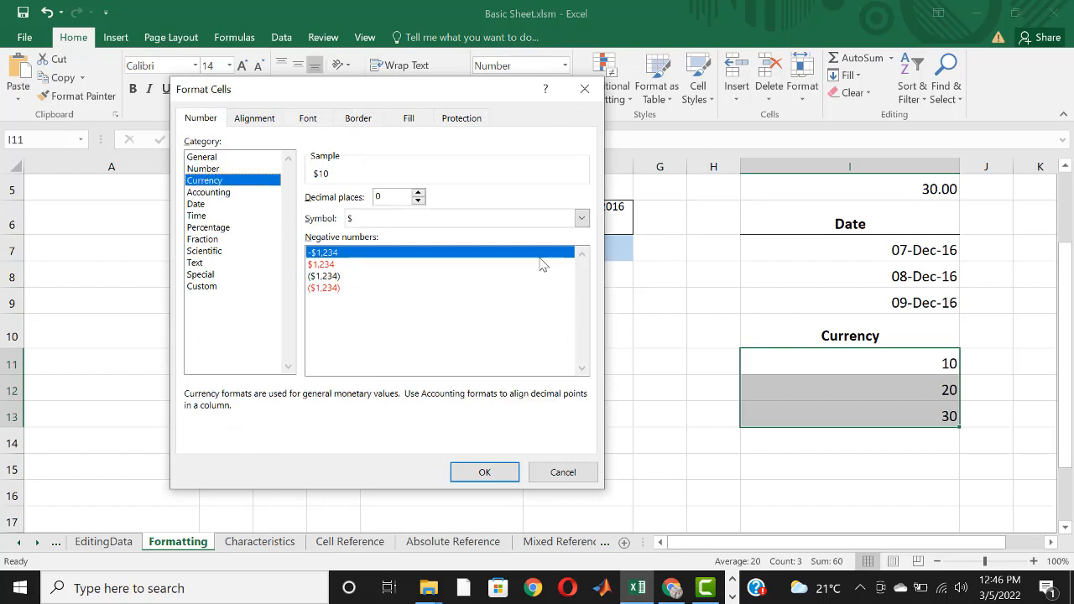
pyautogui.click(582, 219)
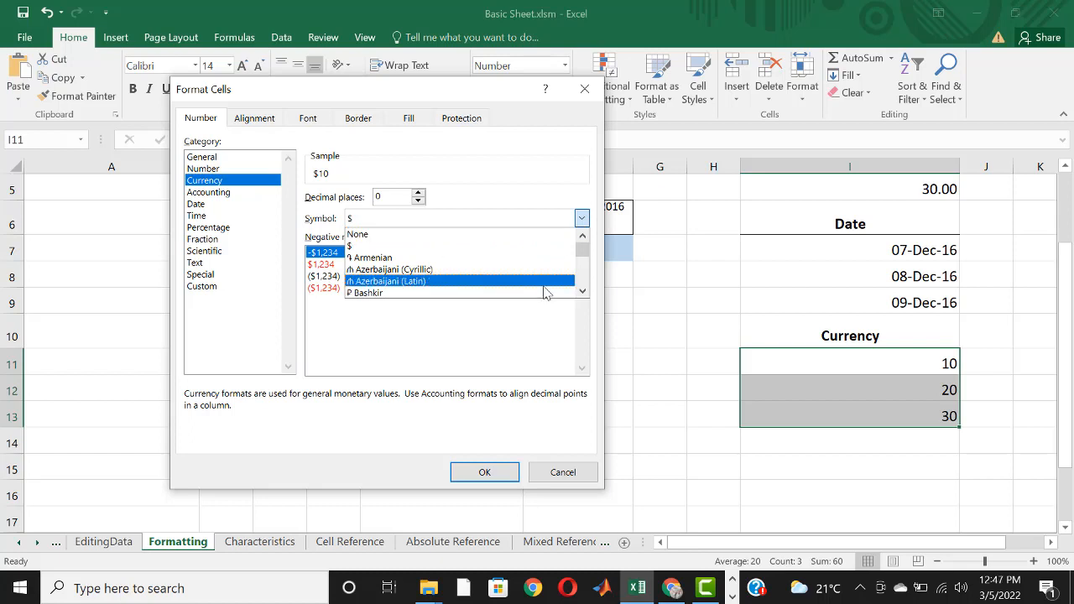
pyautogui.moveTo(582, 249)
pyautogui.mouseDown()
pyautogui.moveTo(584, 271)
pyautogui.moveTo(583, 259)
pyautogui.mouseUp()
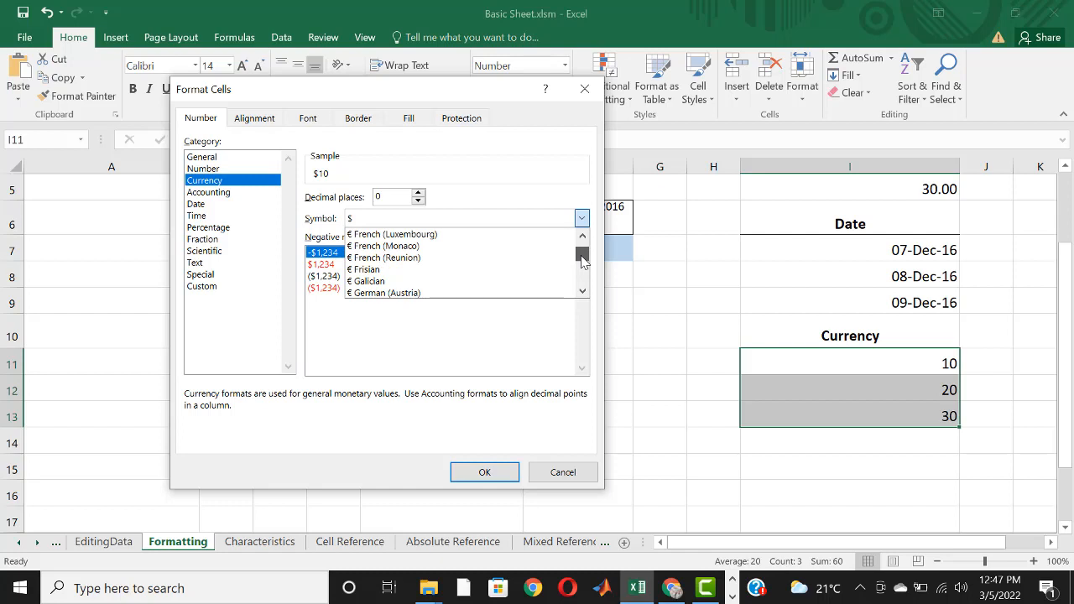
pyautogui.click(366, 235)
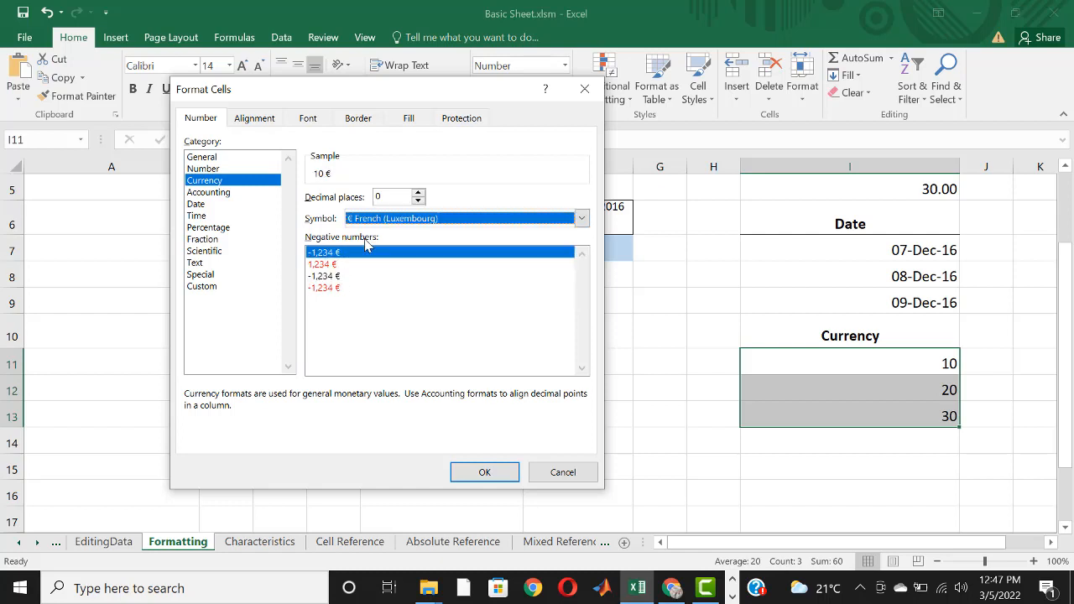
pyautogui.click(485, 473)
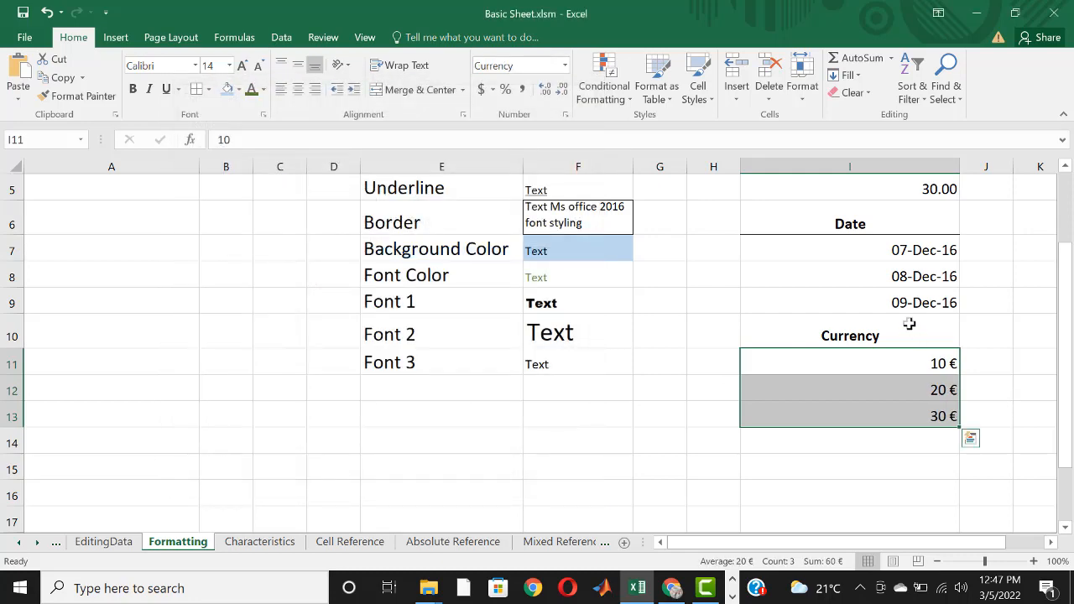
# Change the currency symbol of I11:I13 to $
pyautogui.click(564, 114)
pyautogui.click(508, 219)
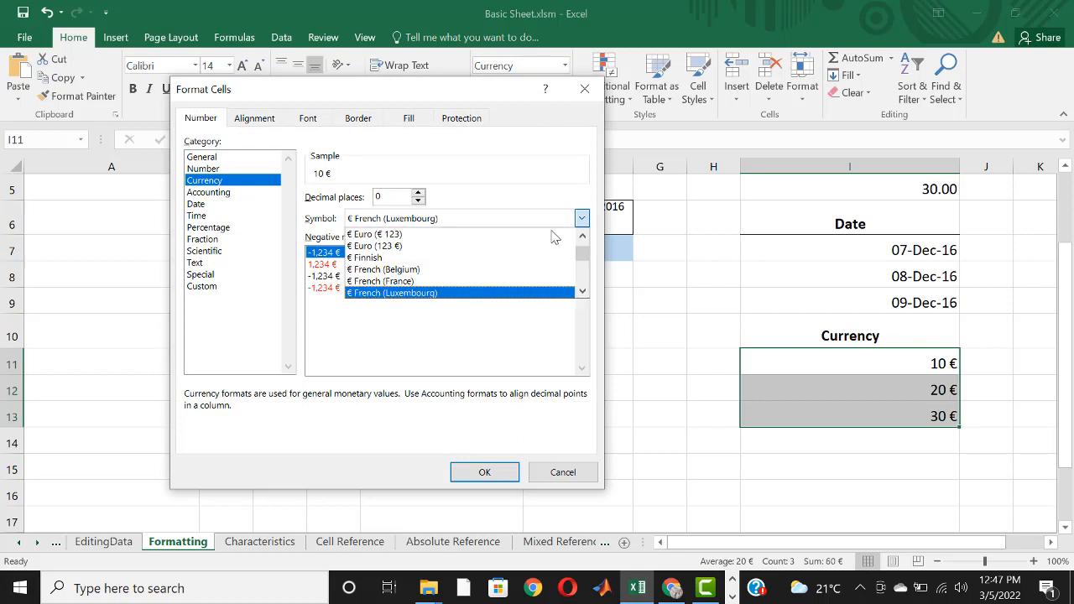
pyautogui.moveTo(582, 251); pyautogui.dragTo(563, 204)
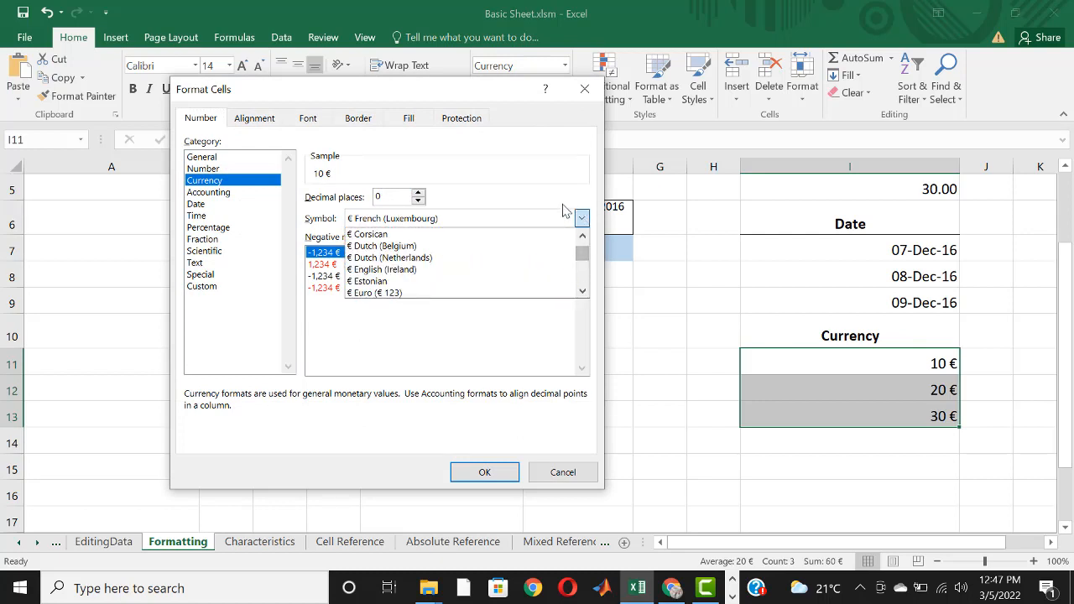
pyautogui.moveTo(581, 254); pyautogui.dragTo(580, 244)
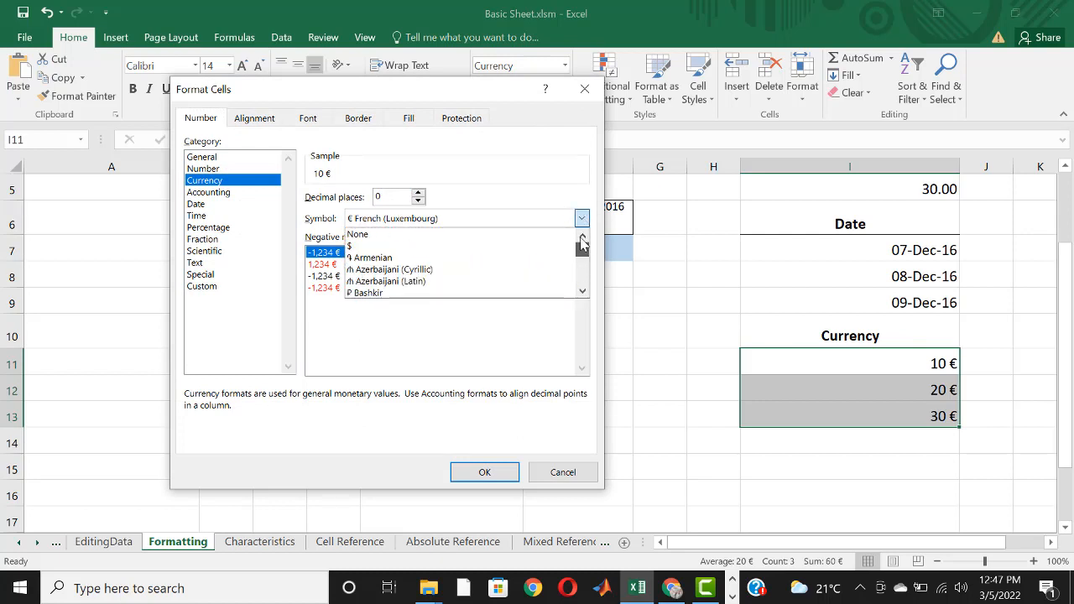
pyautogui.click(353, 245)
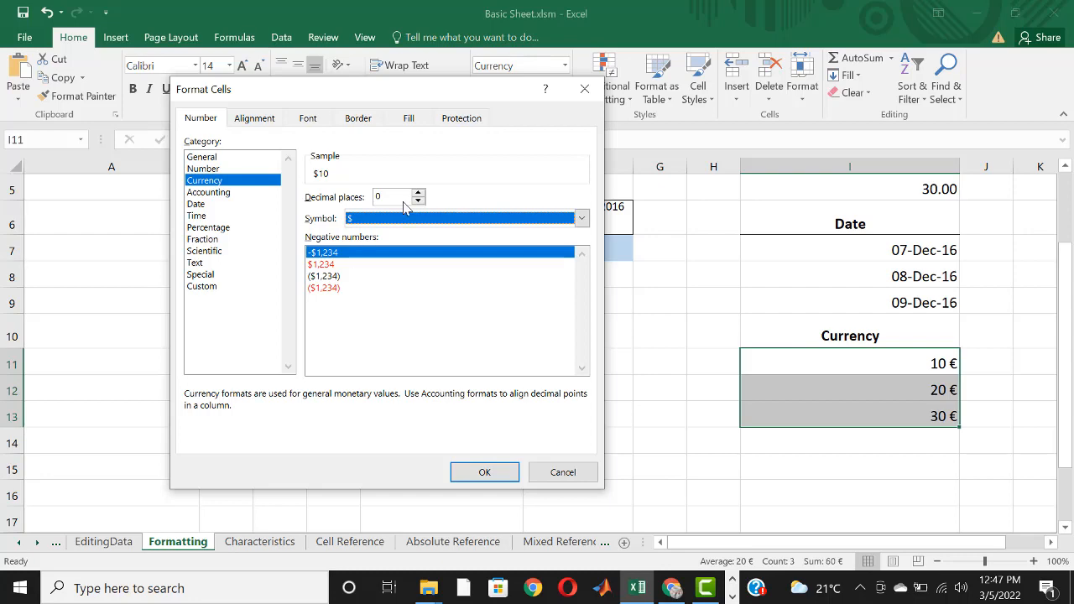
pyautogui.click(484, 472)
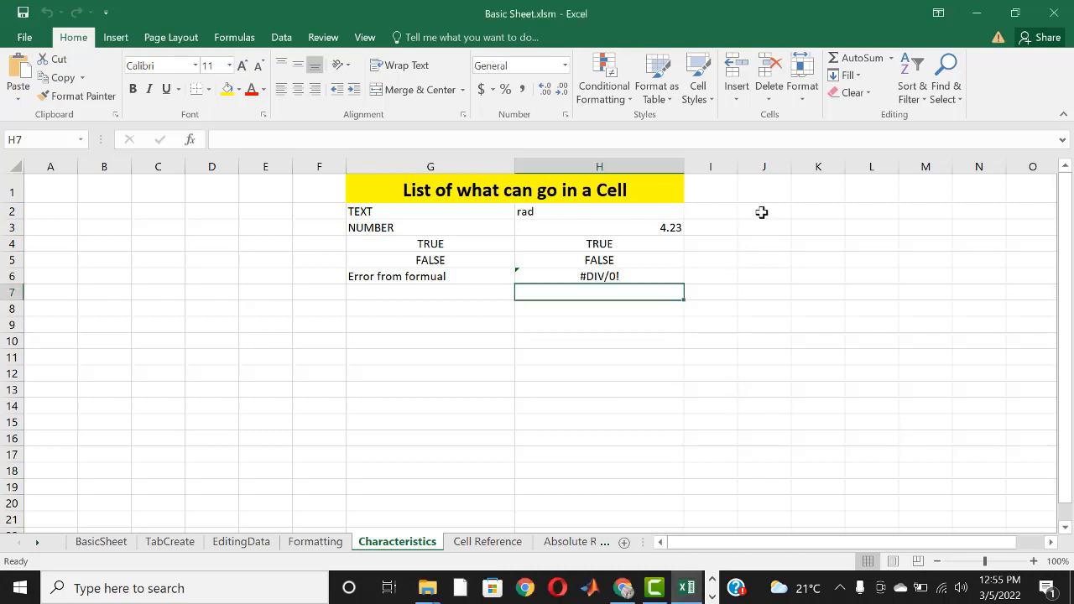
# On the Characteristics sheet, enter Text in J2 and 23 in J3
pyautogui.click(760, 212)
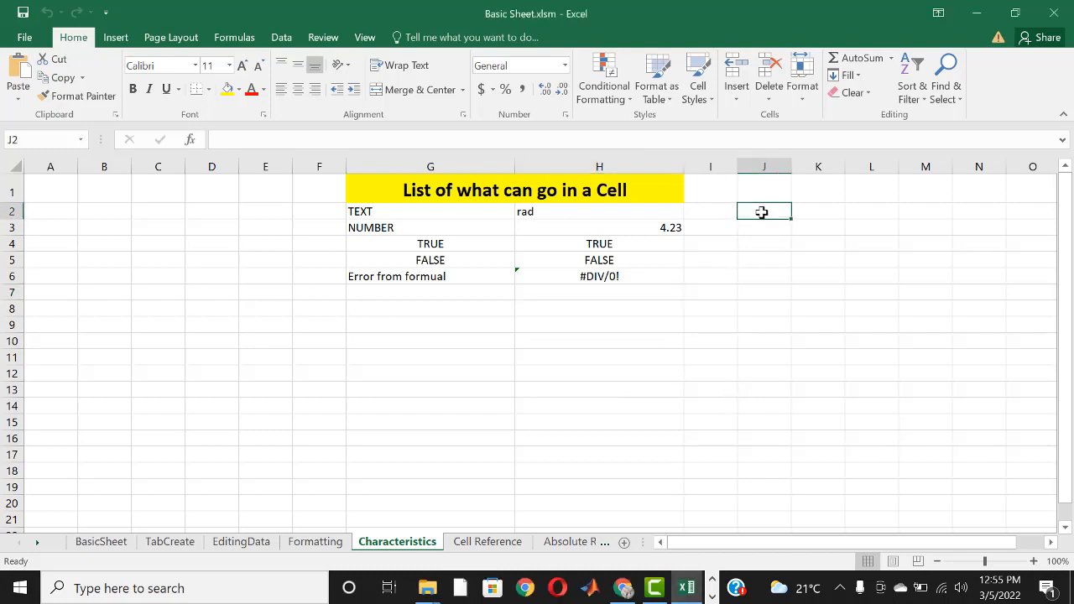
pyautogui.write('T')
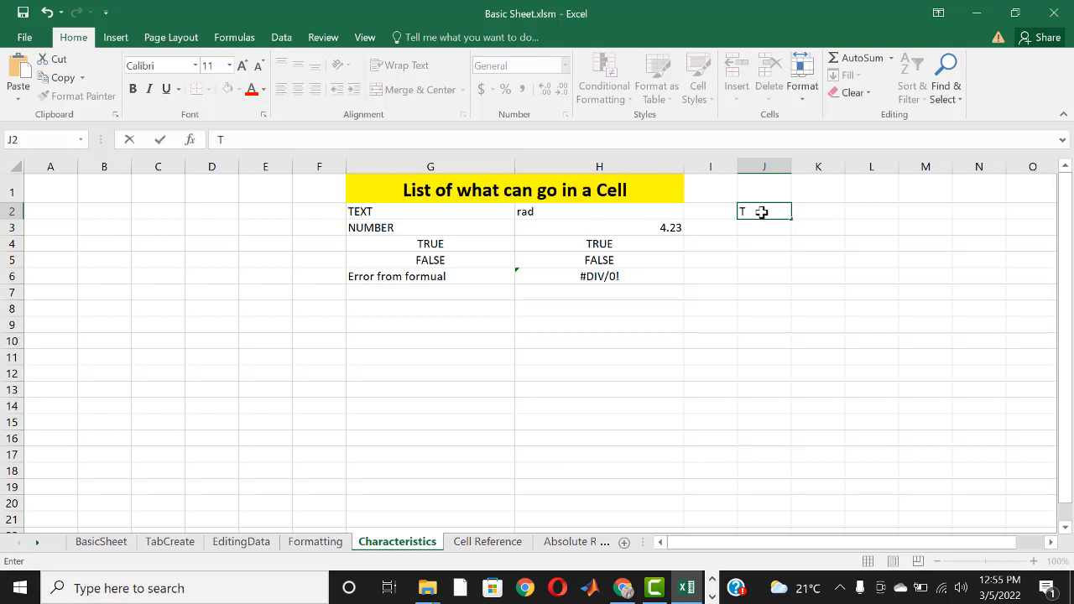
pyautogui.write('ext')
pyautogui.click(758, 229)
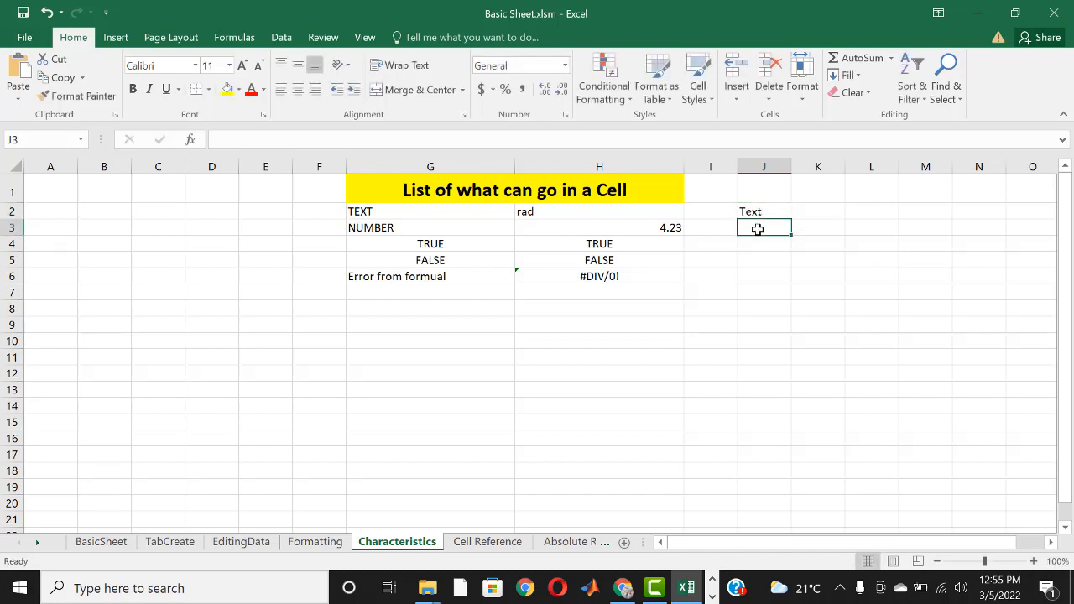
pyautogui.write('23')
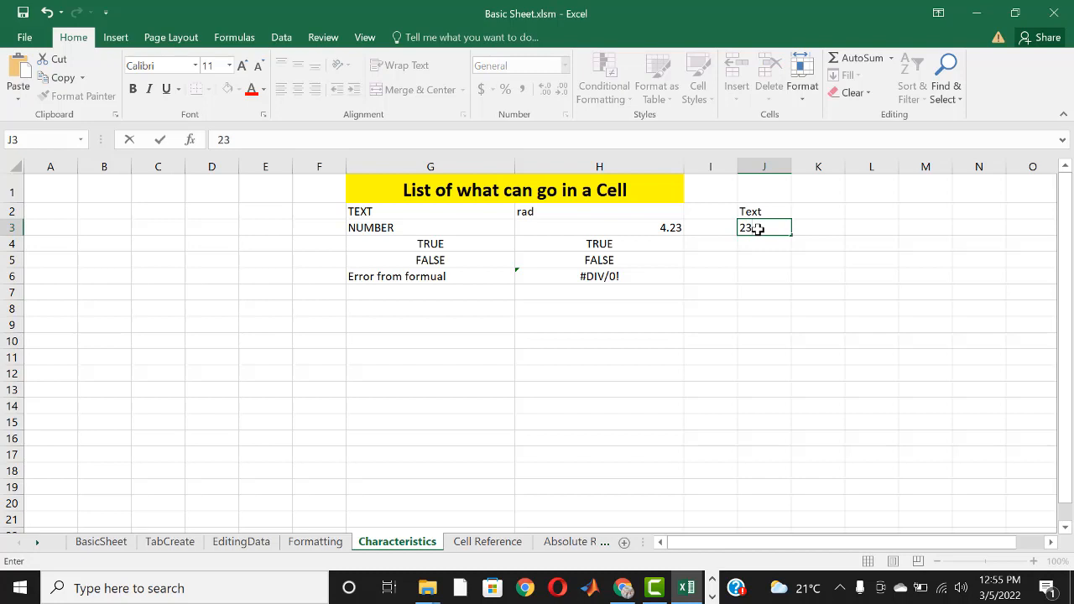
pyautogui.press('Return')
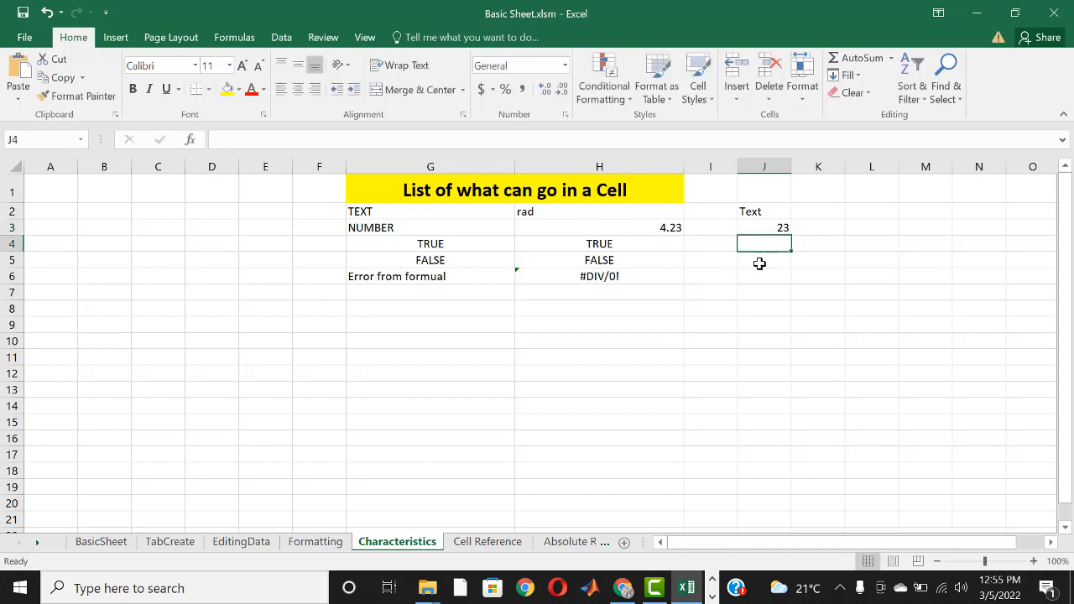
# Enter the logical values True in J4 and False in J5
pyautogui.write('Tru')
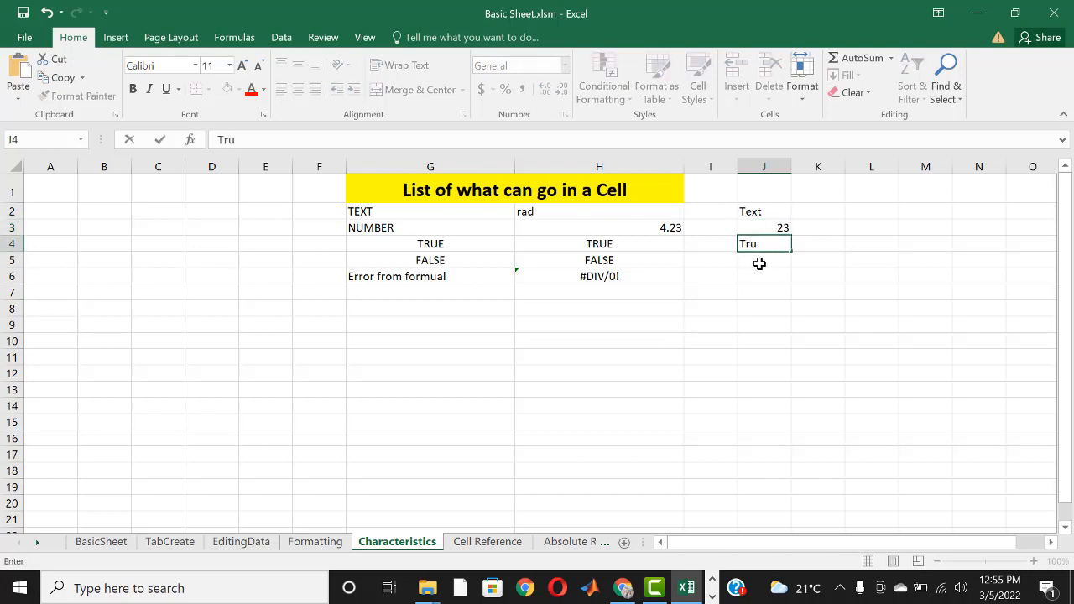
pyautogui.write('e')
pyautogui.press('Return')
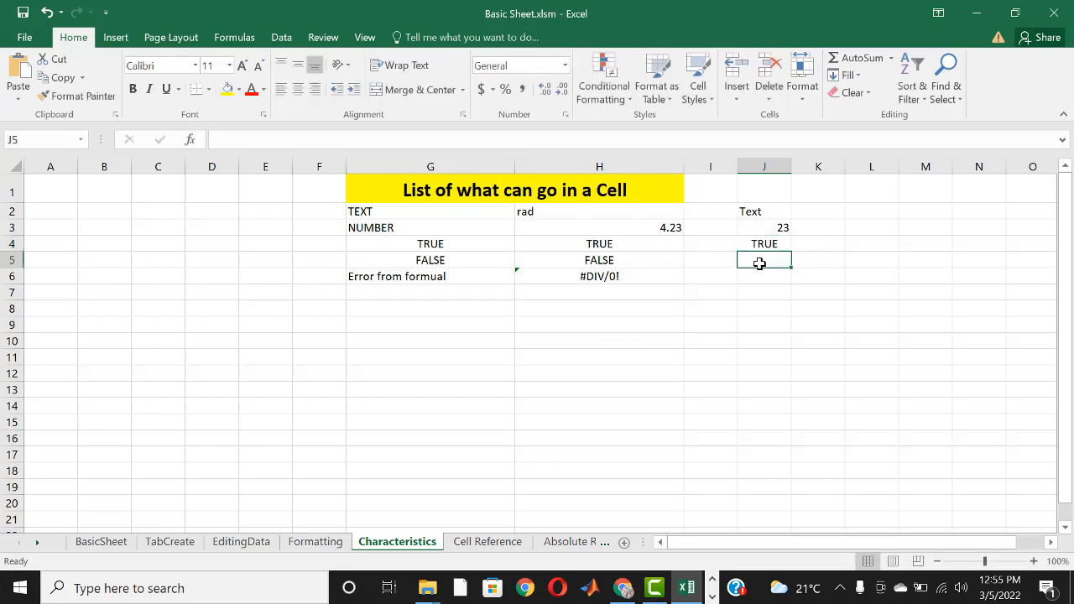
pyautogui.click(767, 243)
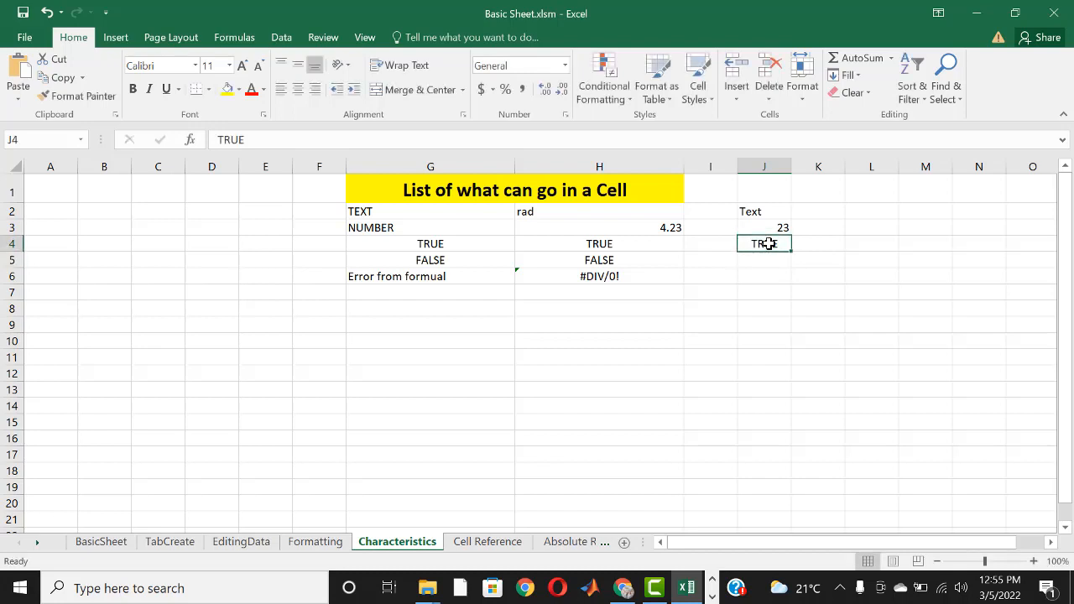
pyautogui.click(770, 259)
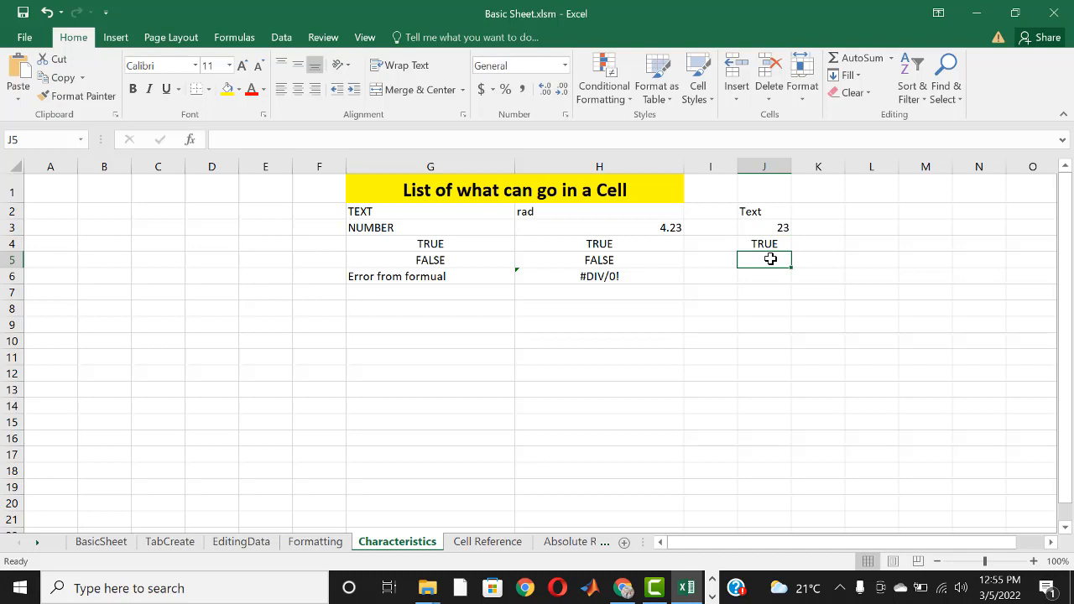
pyautogui.write('False')
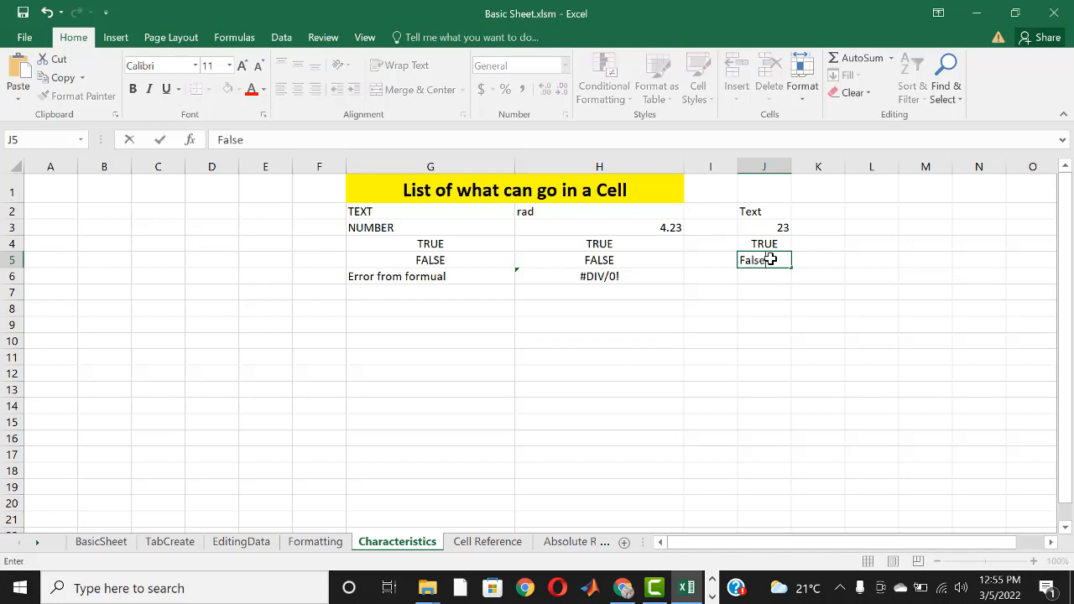
pyautogui.press('Return')
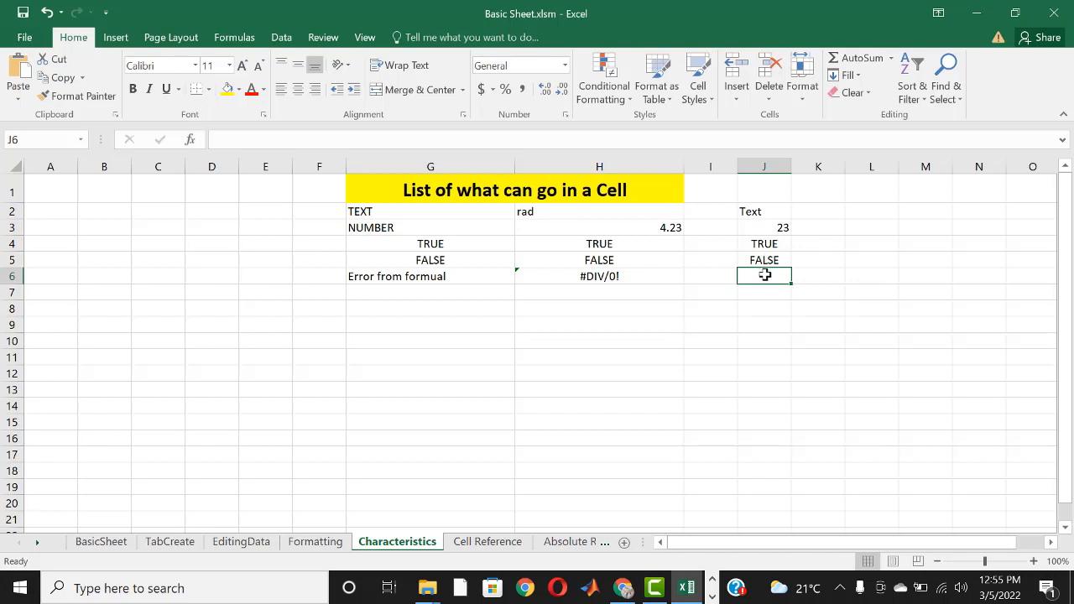
# Enter the formula =1/0 in J6 to produce a division error, and select the logical and error values in J4:J6
pyautogui.write('=')
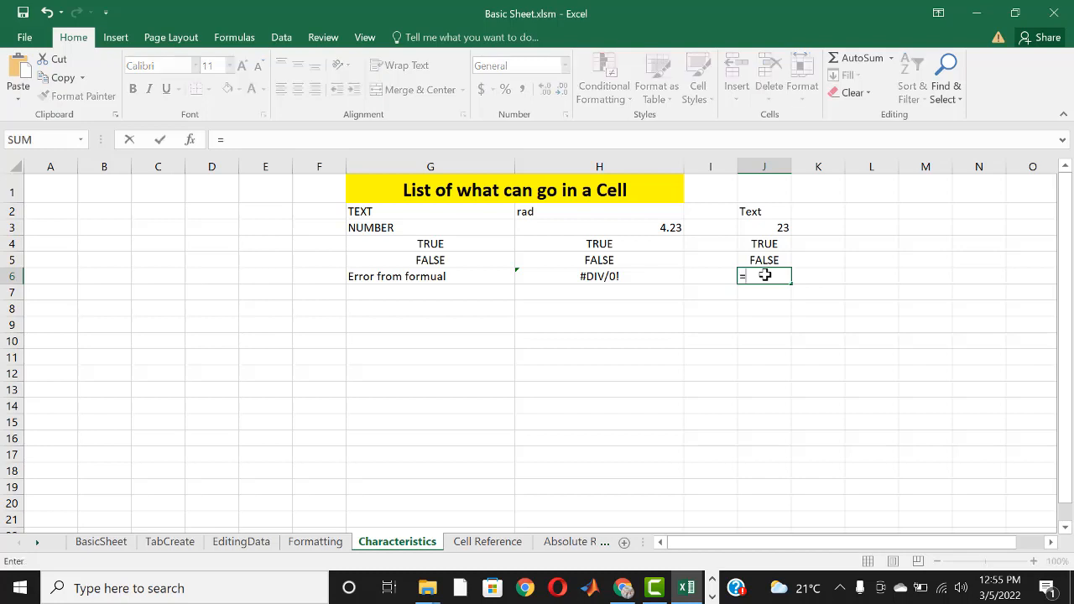
pyautogui.write('1/0')
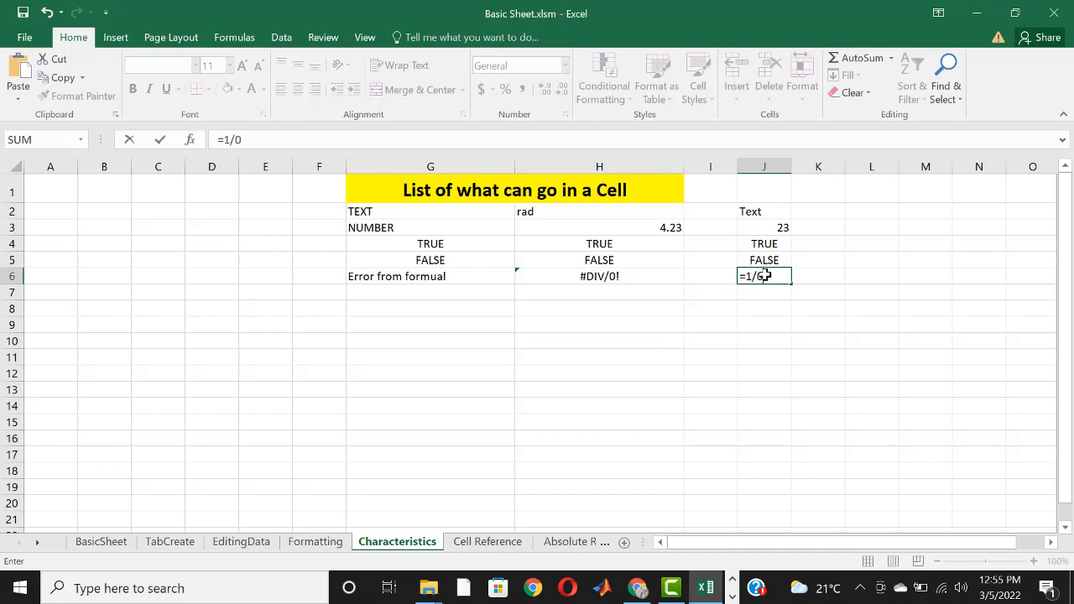
pyautogui.press('Return')
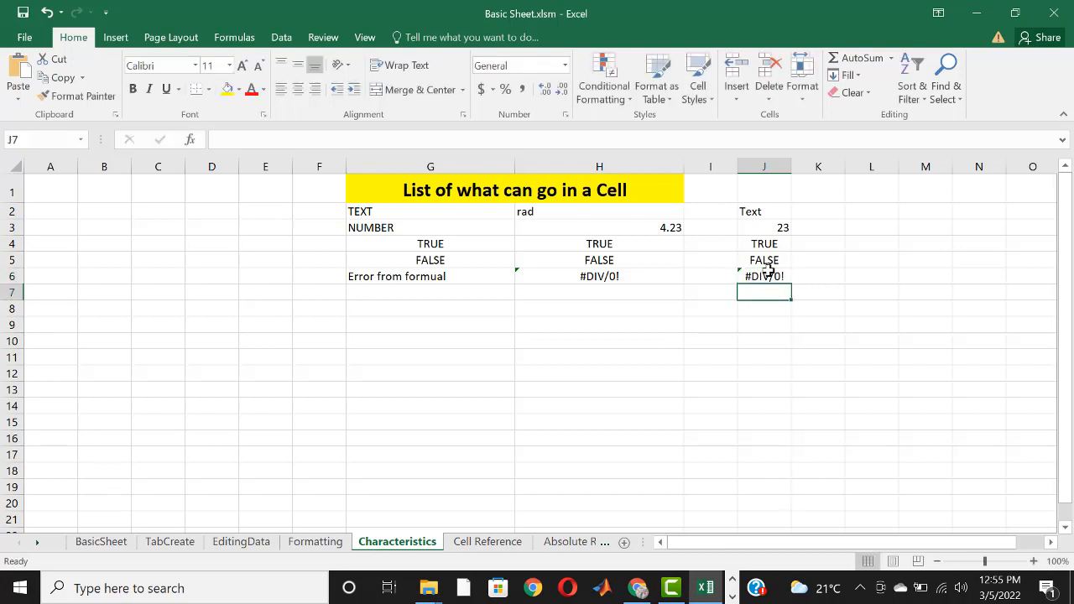
pyautogui.click(769, 276)
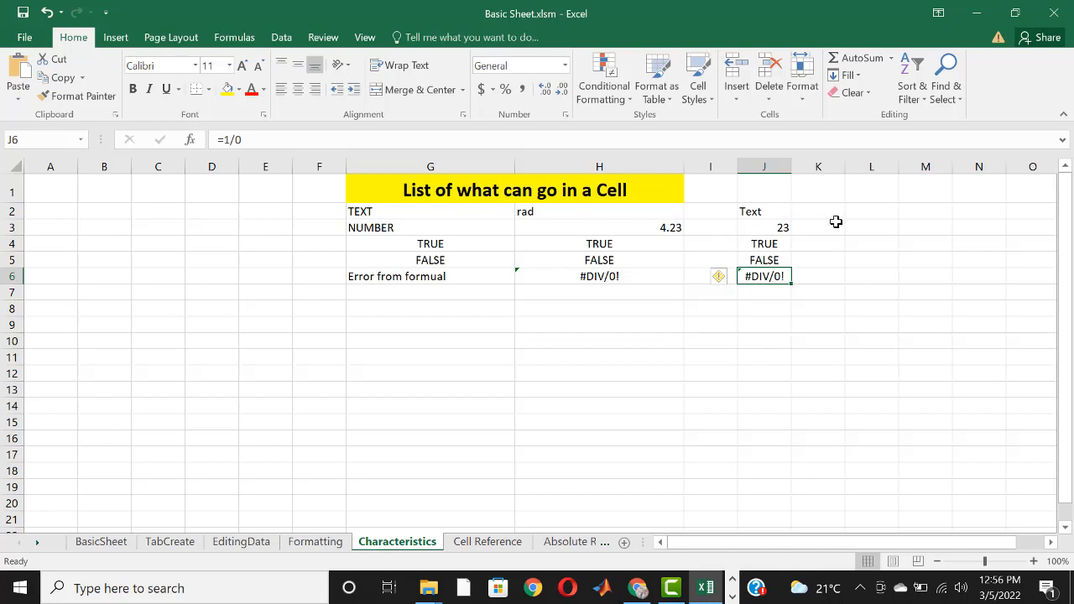
pyautogui.click(772, 244)
pyautogui.moveTo(771, 244); pyautogui.dragTo(772, 276)
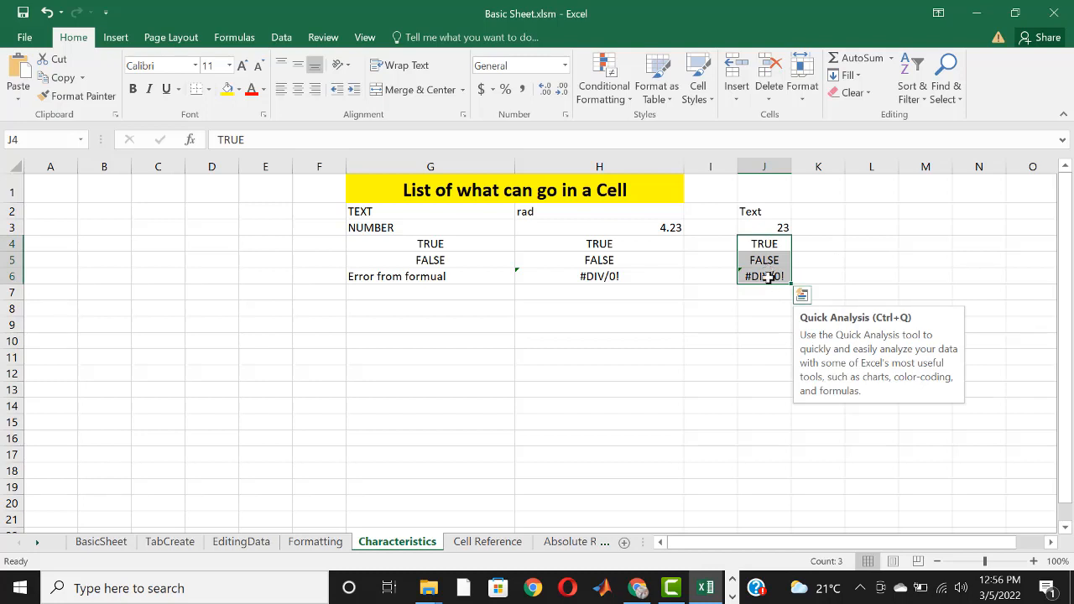
# On the Cell Reference sheet, examine the Total Revenue, Total Expenses and Net Income columns and their January cells B3, C3 and D3
pyautogui.click(486, 542)
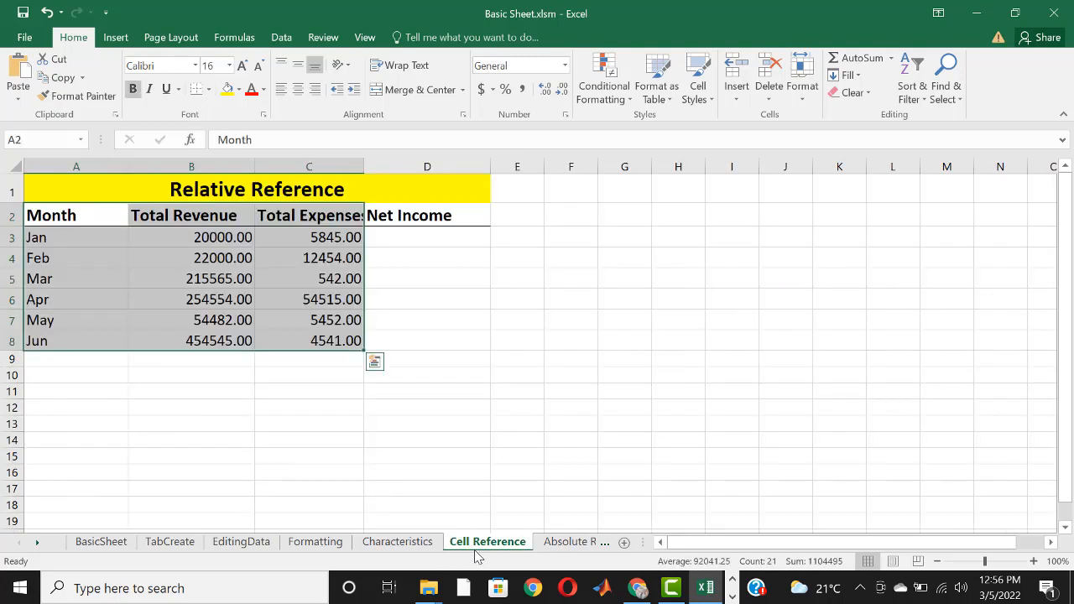
pyautogui.click(478, 251)
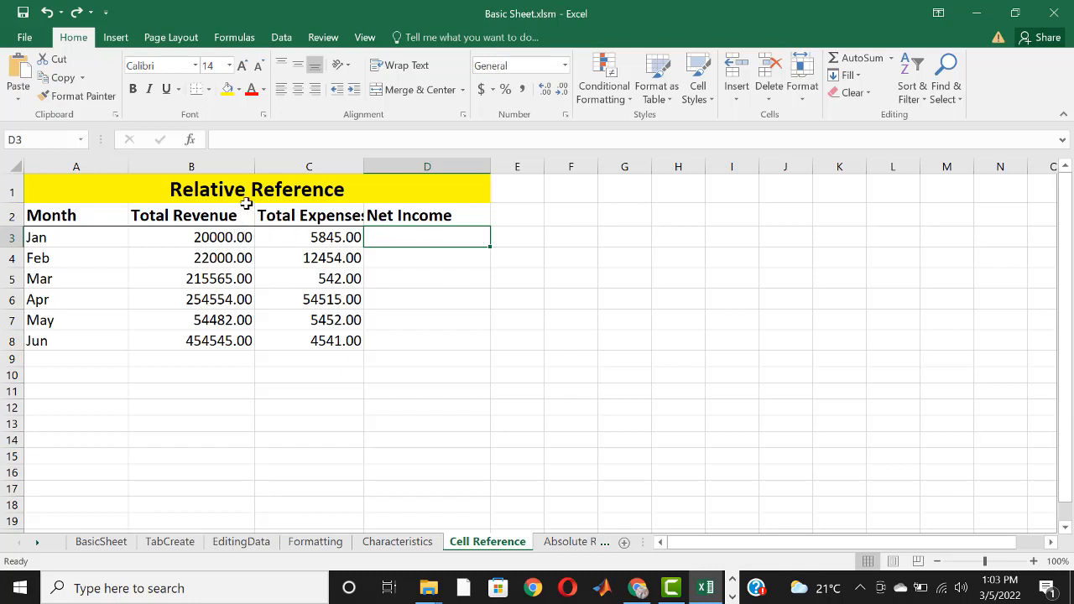
pyautogui.click(195, 213)
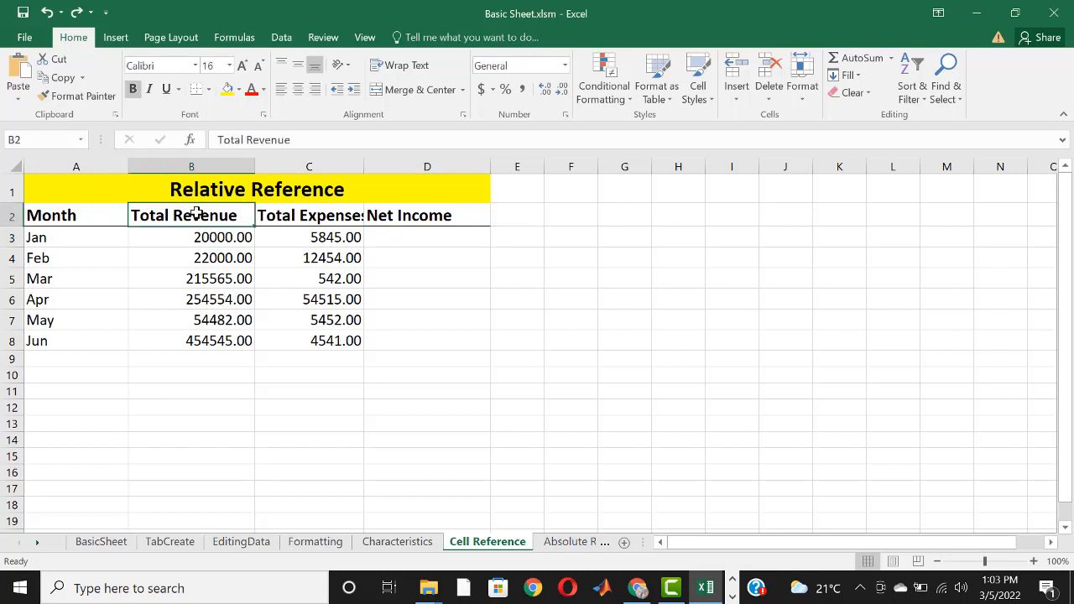
pyautogui.click(291, 223)
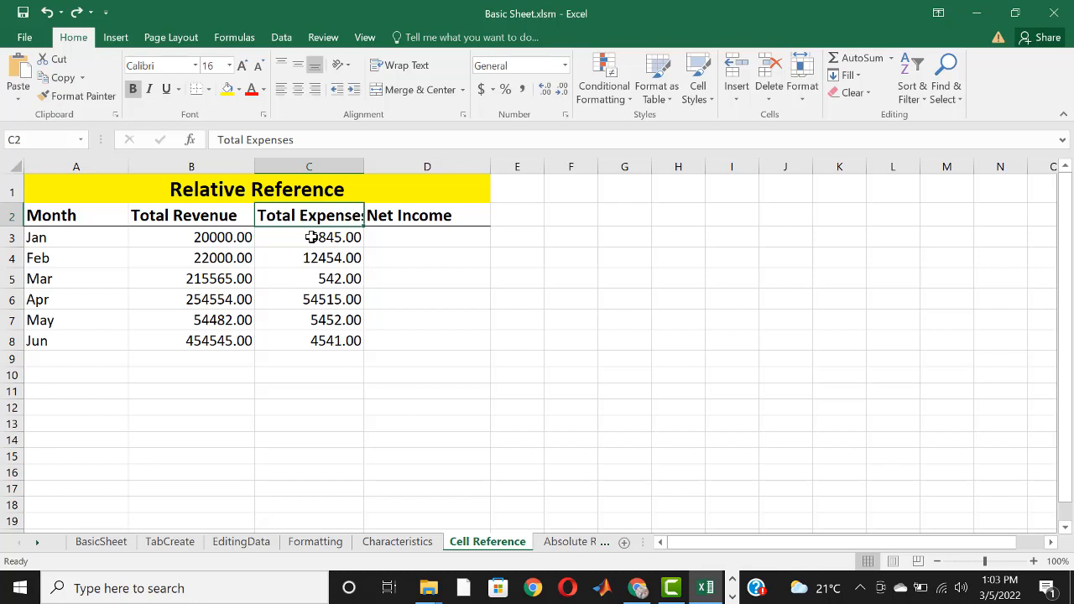
pyautogui.click(424, 238)
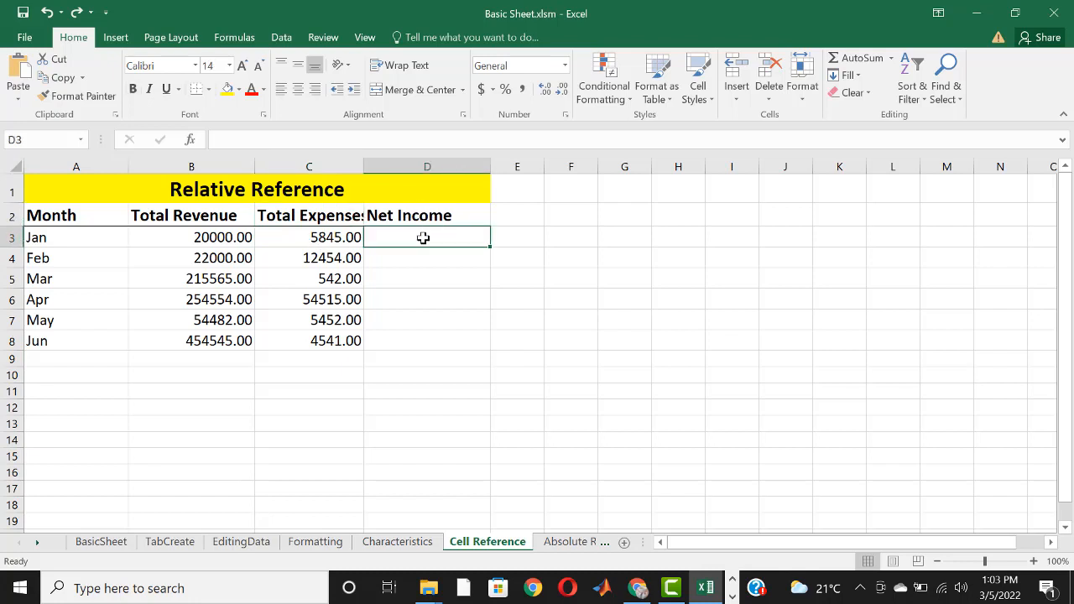
pyautogui.click(232, 241)
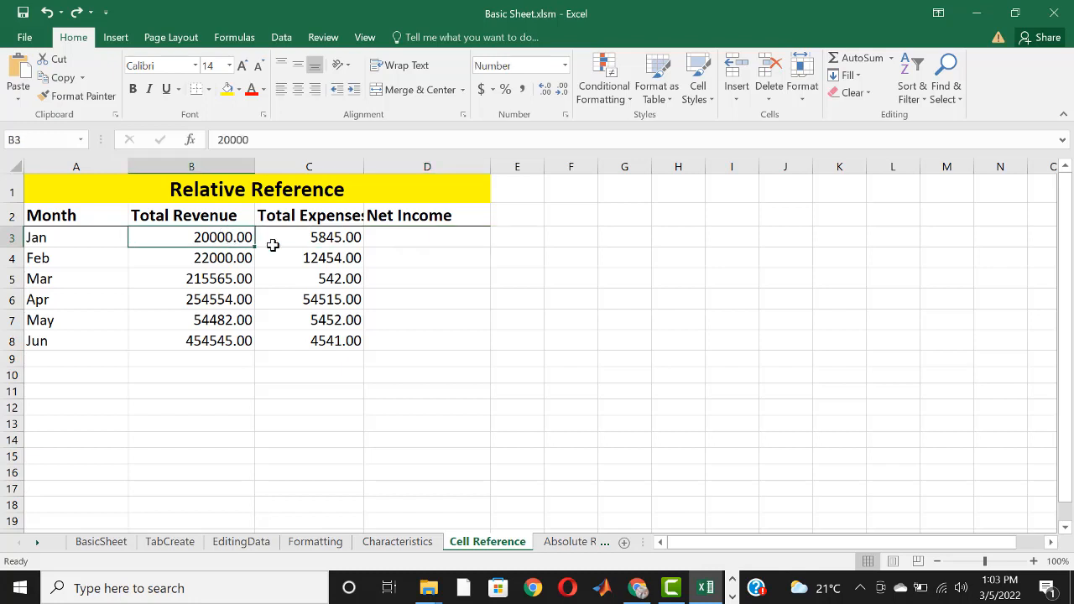
pyautogui.click(322, 246)
pyautogui.click(393, 241)
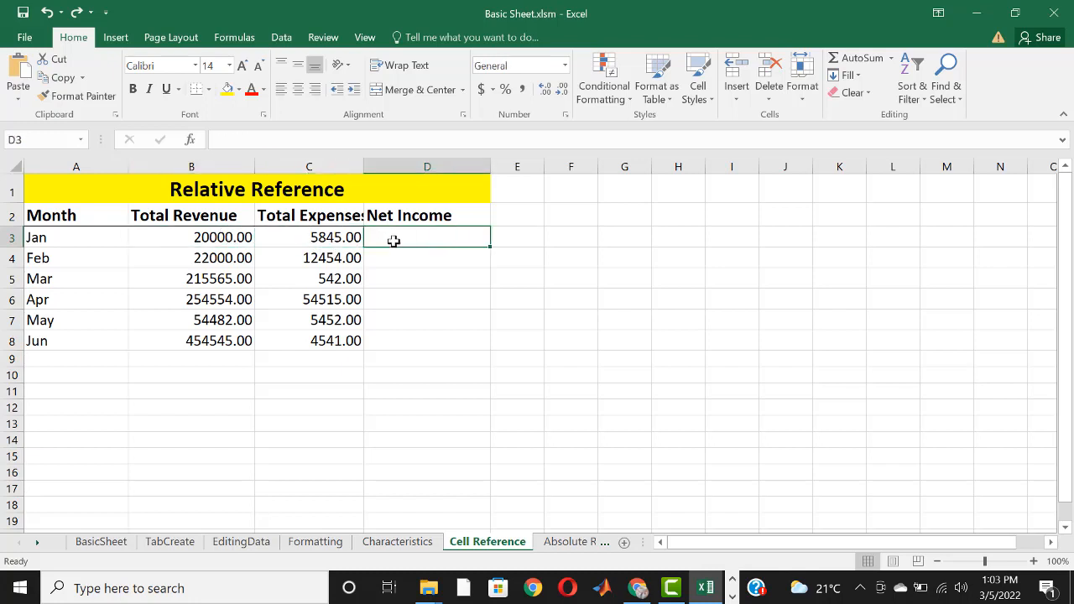
# Calculate January's net income in D3 with =B3-C3 and fill the formula down through D8
pyautogui.write('=')
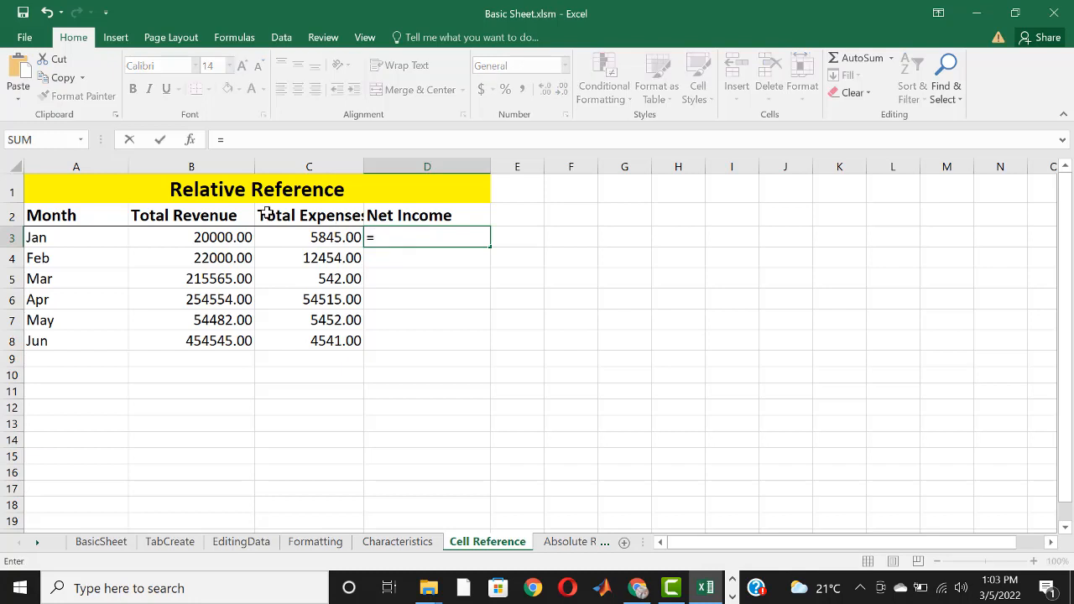
pyautogui.click(190, 240)
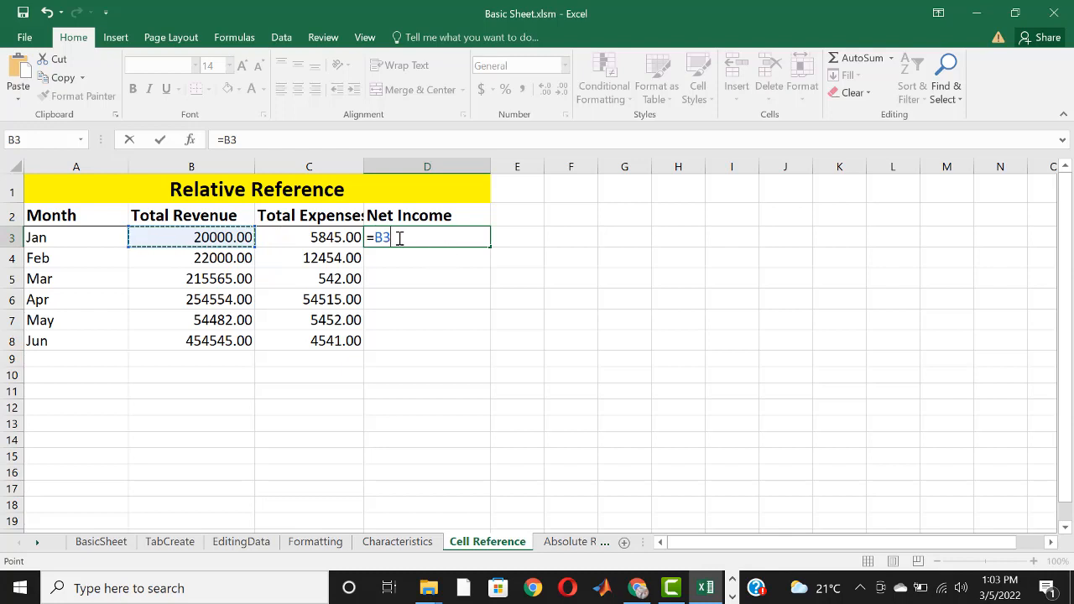
pyautogui.write('-')
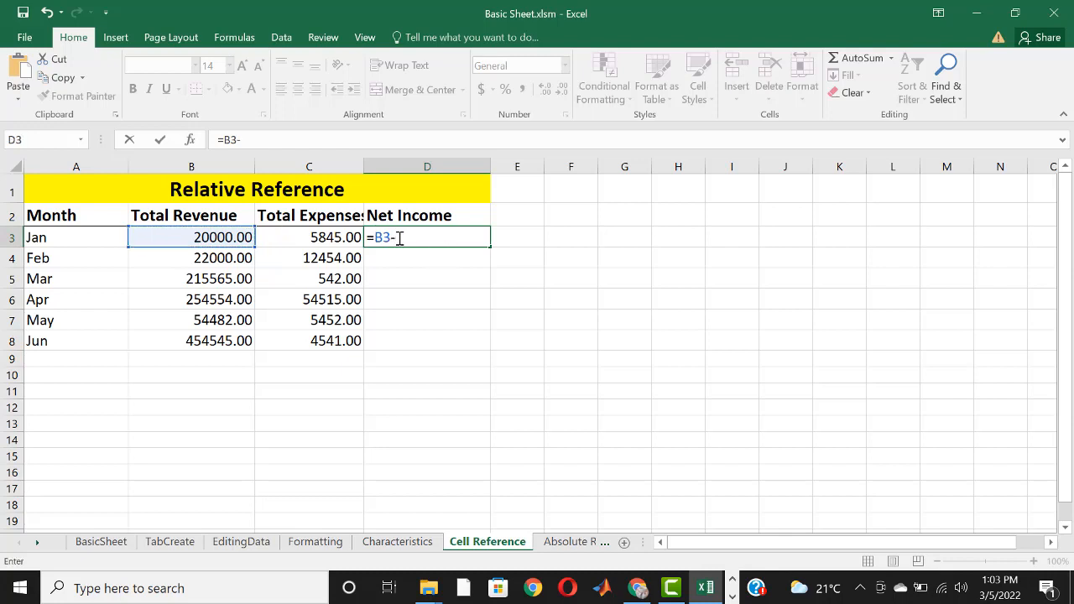
pyautogui.click(338, 237)
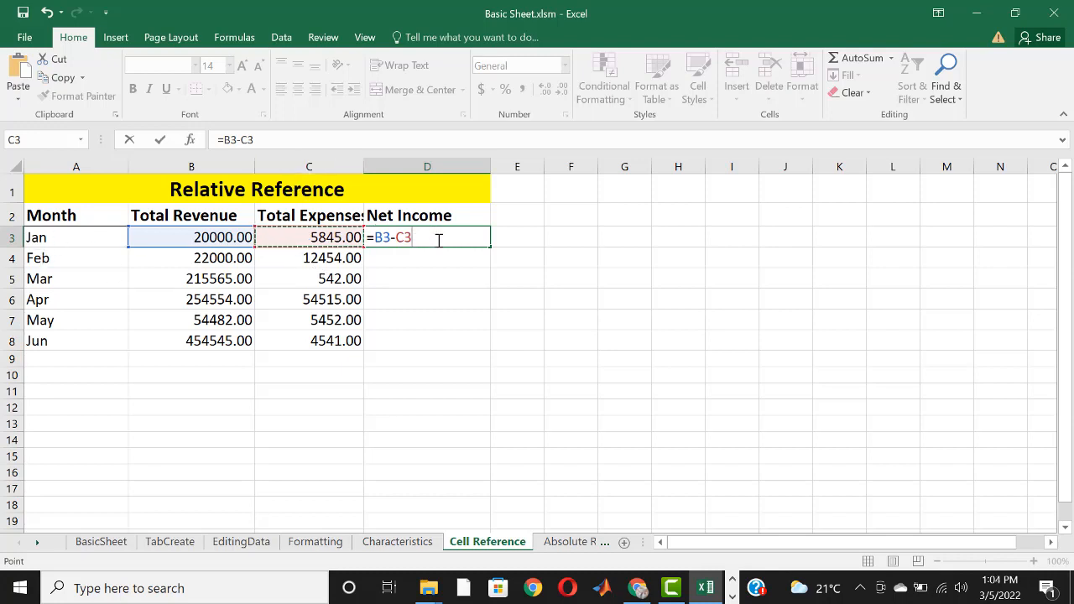
pyautogui.press('Return')
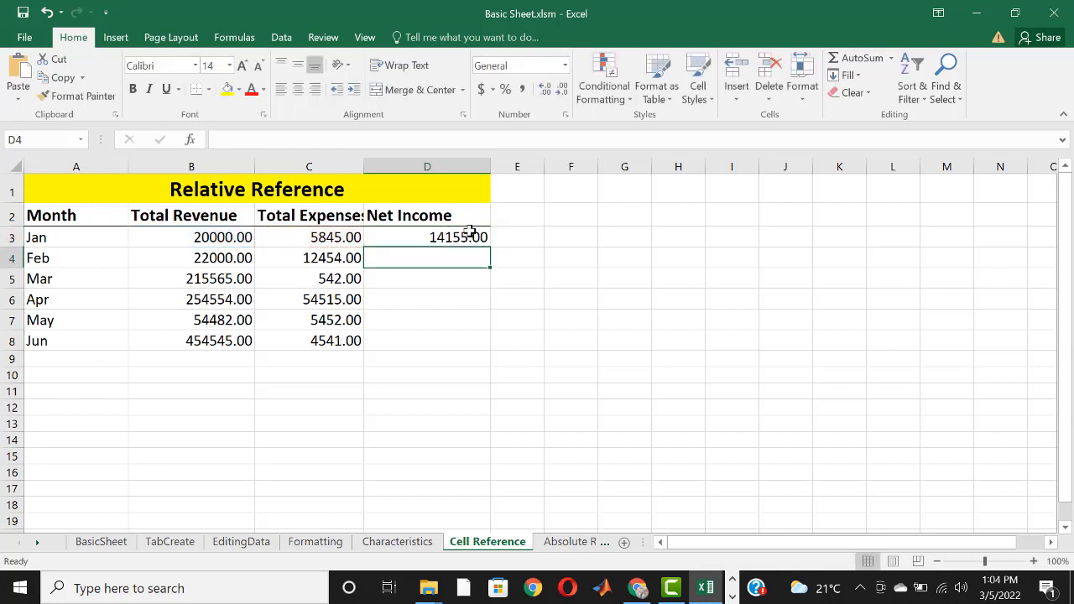
pyautogui.click(471, 235)
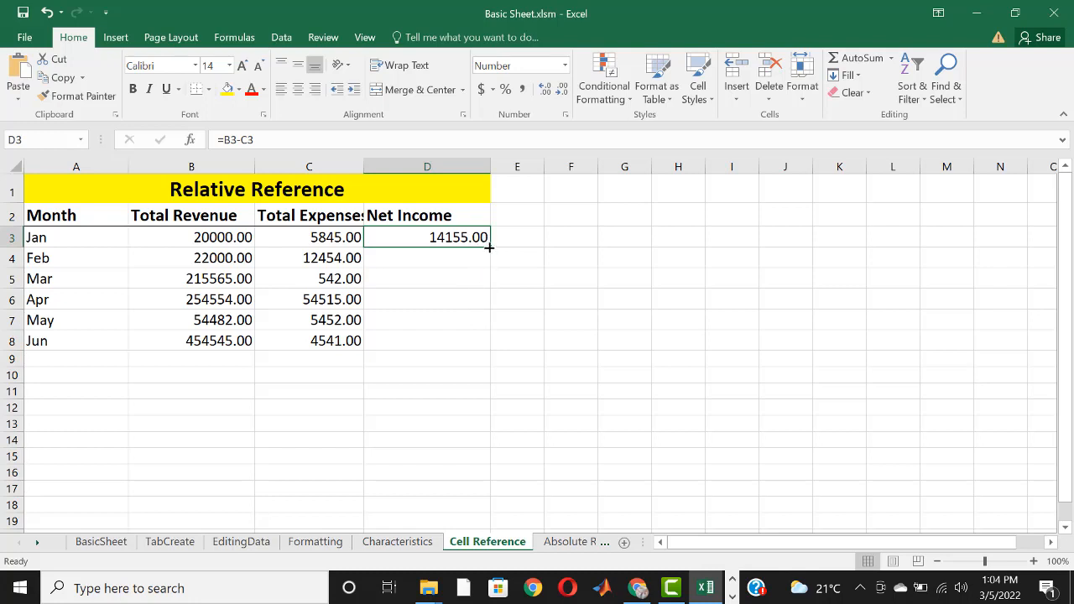
pyautogui.moveTo(489, 247); pyautogui.dragTo(470, 344)
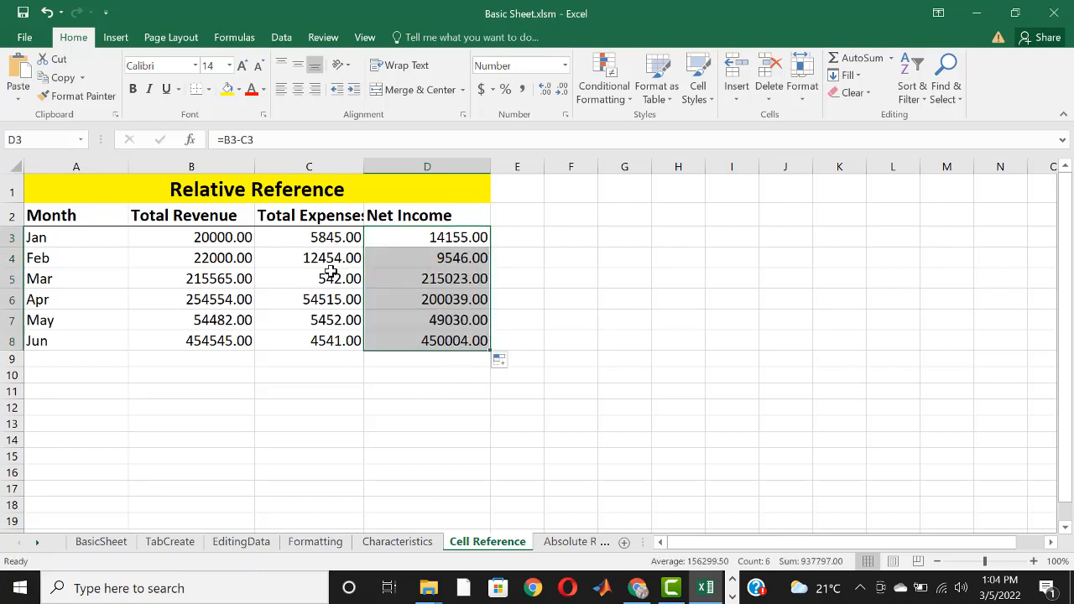
# Examine how the relative references change in the Net Income formulas of cells D3 through D6
pyautogui.click(448, 263)
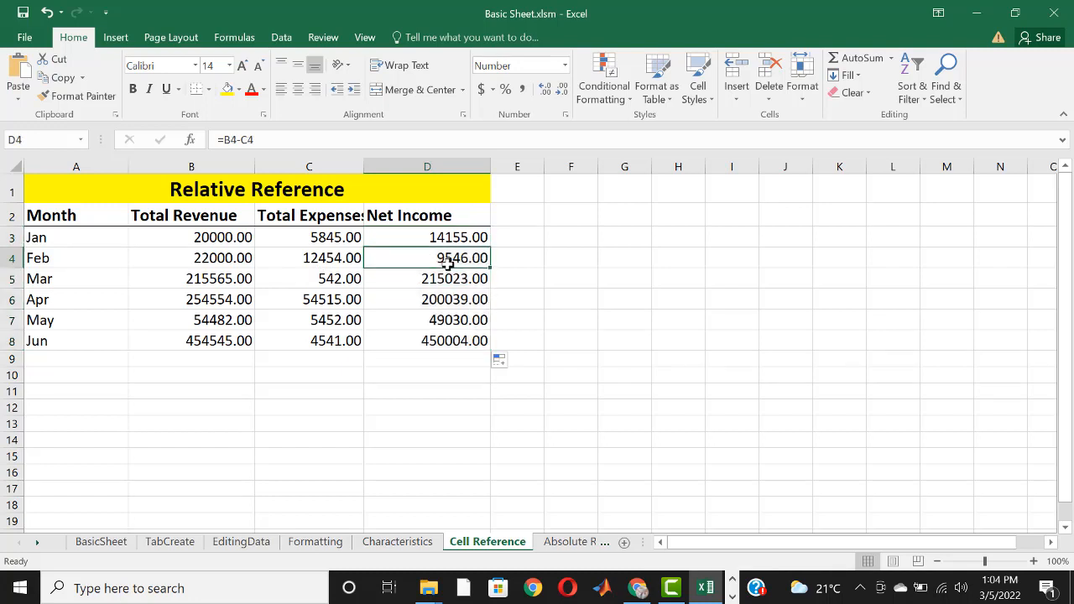
pyautogui.click(436, 238)
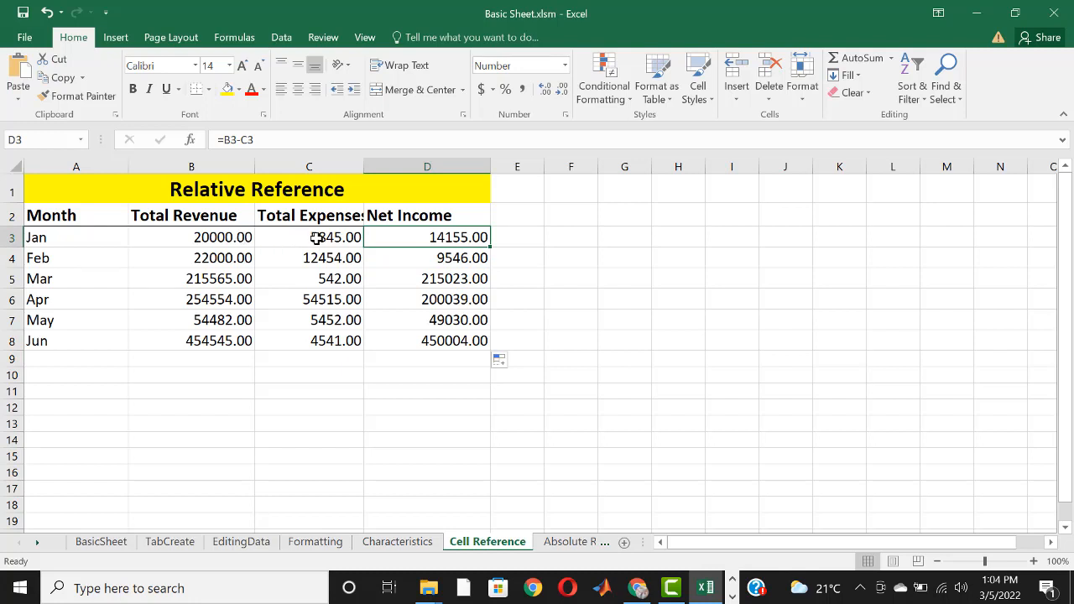
pyautogui.click(414, 273)
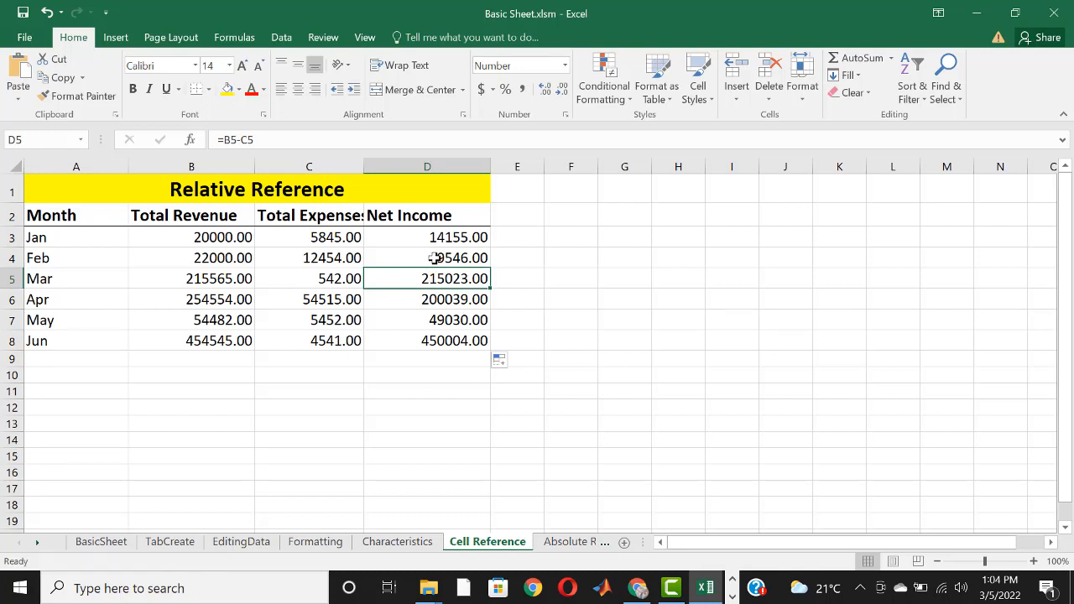
pyautogui.click(431, 257)
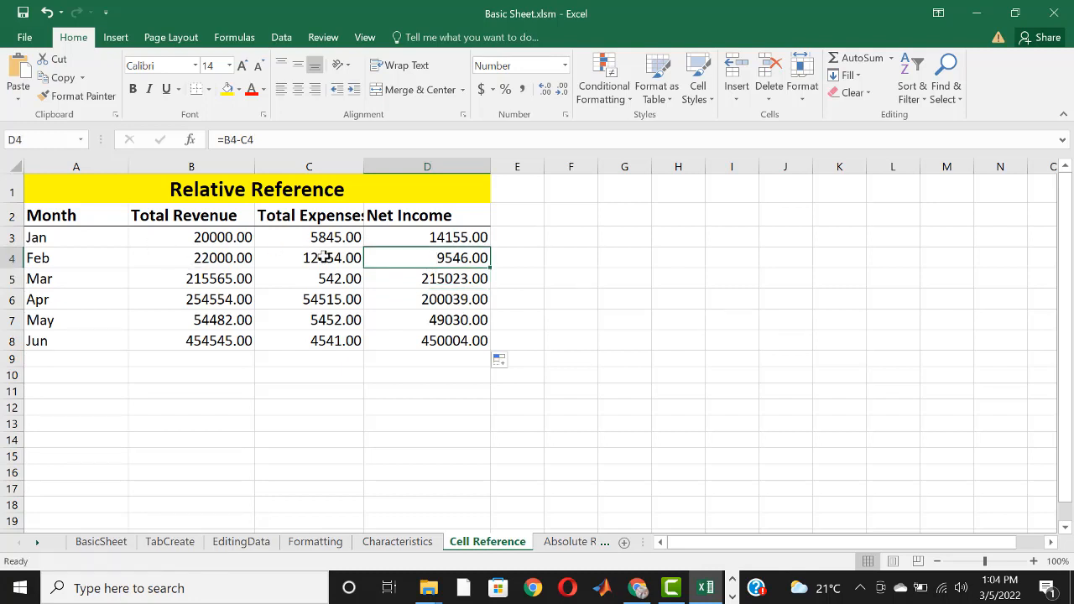
pyautogui.doubleClick(467, 254)
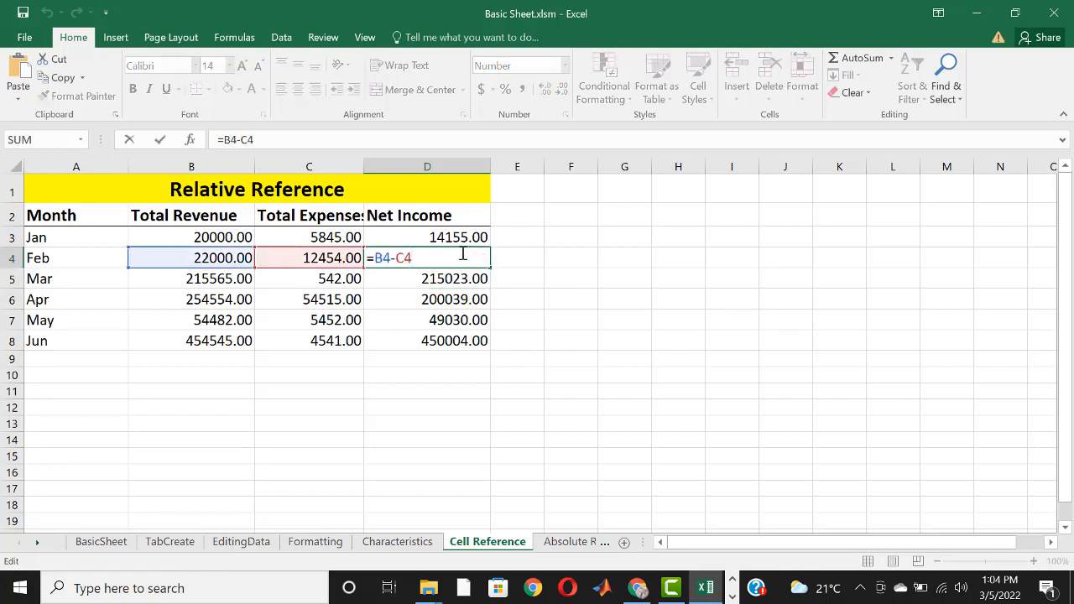
pyautogui.click(451, 280)
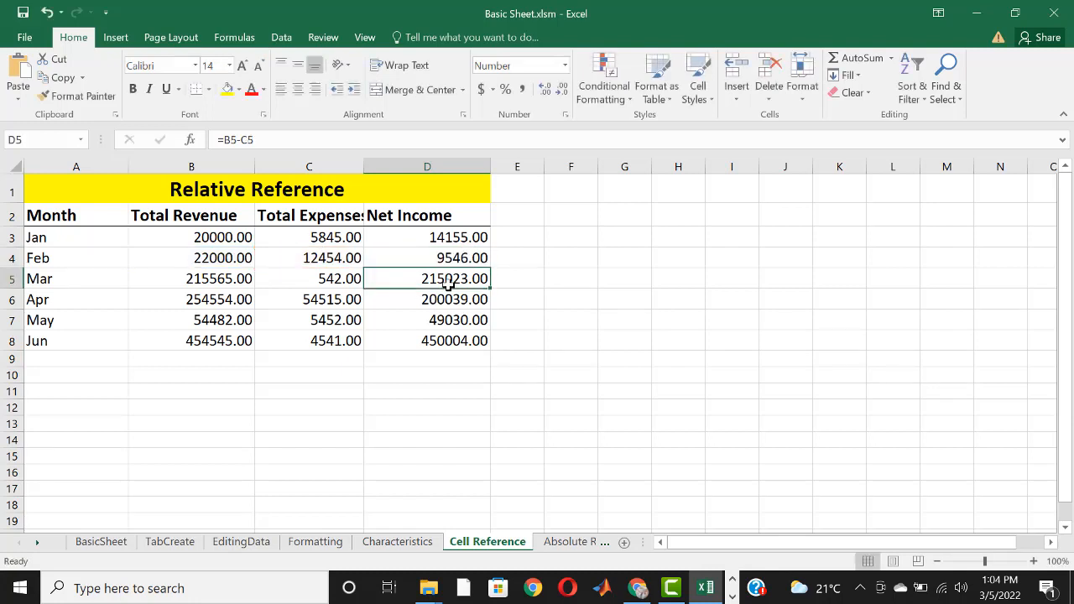
pyautogui.doubleClick(449, 283)
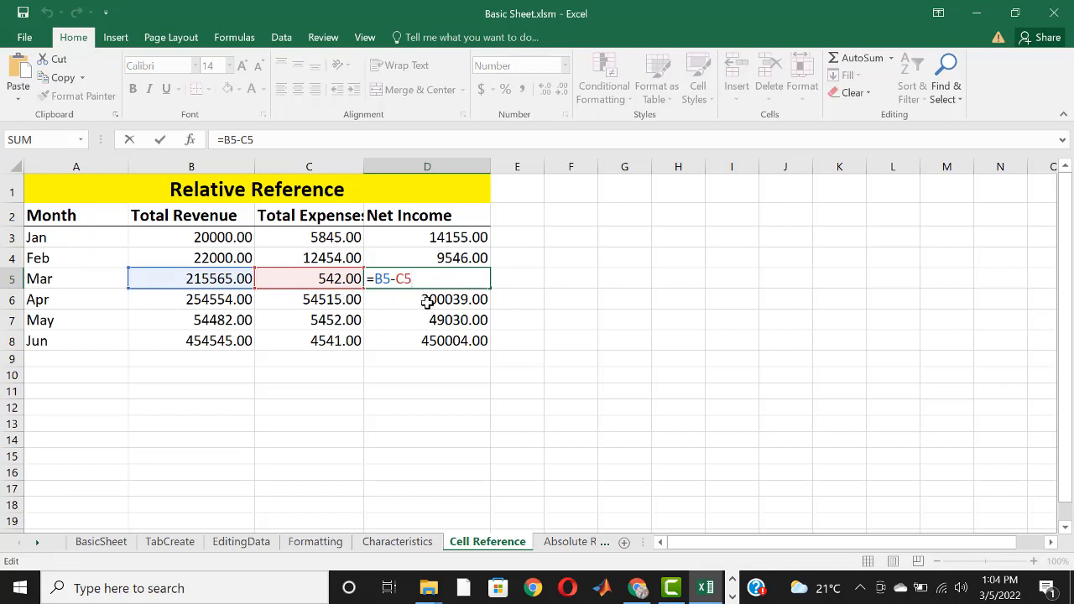
pyautogui.press('Return')
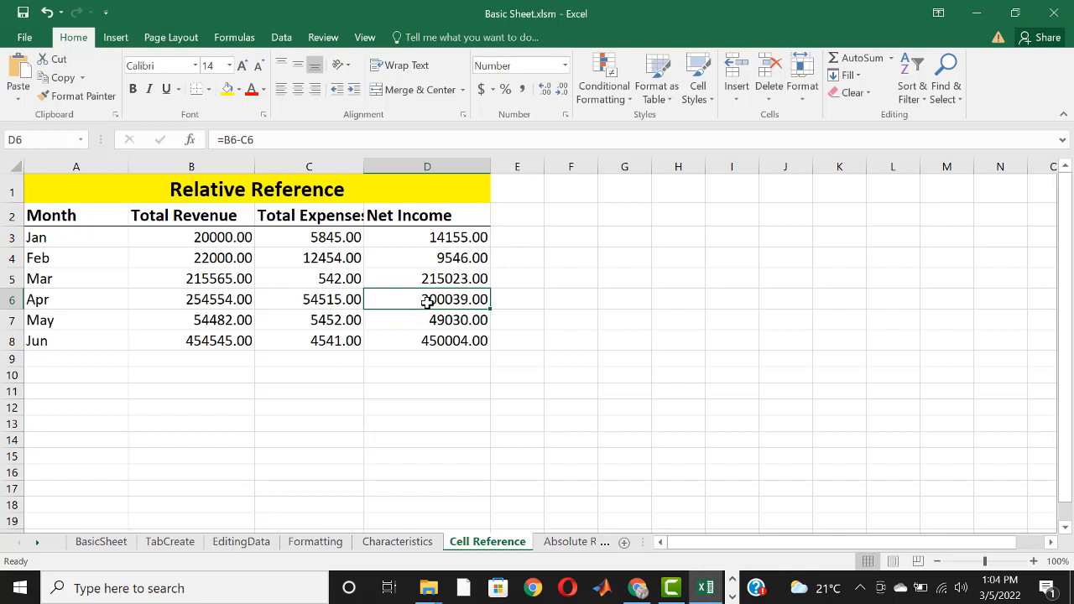
pyautogui.click(454, 237)
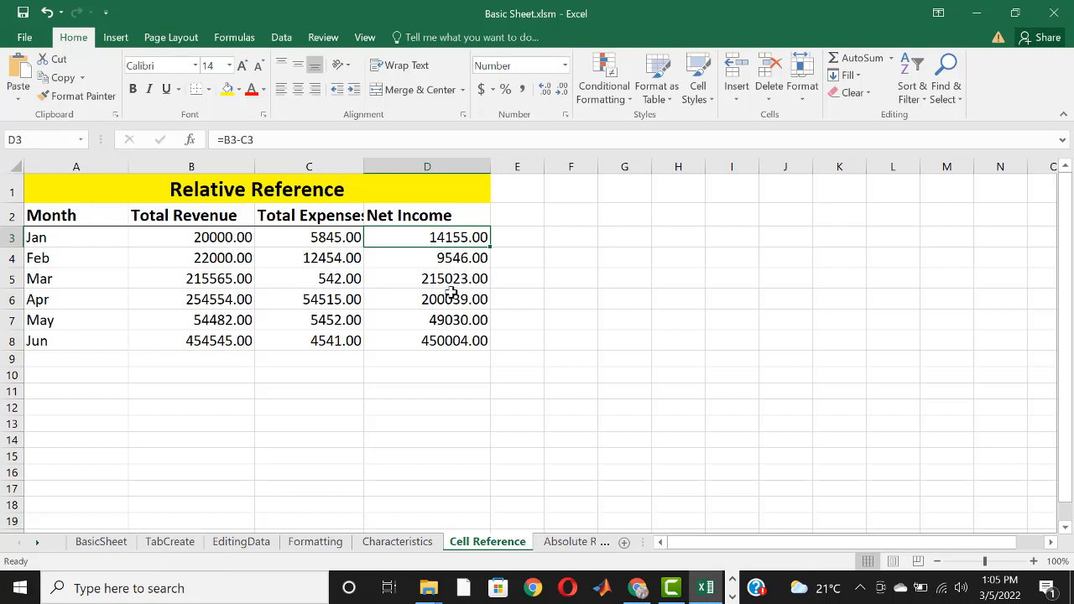
# Undo the fill and the formula entry in the Net Income column
pyautogui.hotkey('ctrl', 'z')
pyautogui.hotkey('ctrl', 'z')
pyautogui.hotkey('ctrl', 'z')
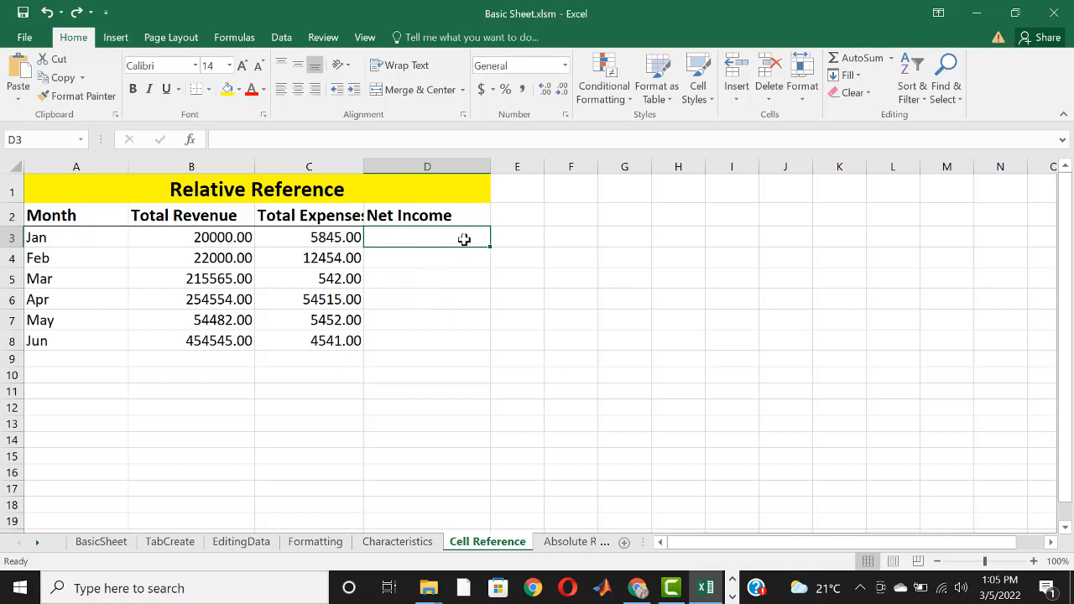
# Select the Net Income range D3:D8 and enter the formula =B3-C3 into all selected cells at once
pyautogui.moveTo(491, 249); pyautogui.dragTo(480, 357)
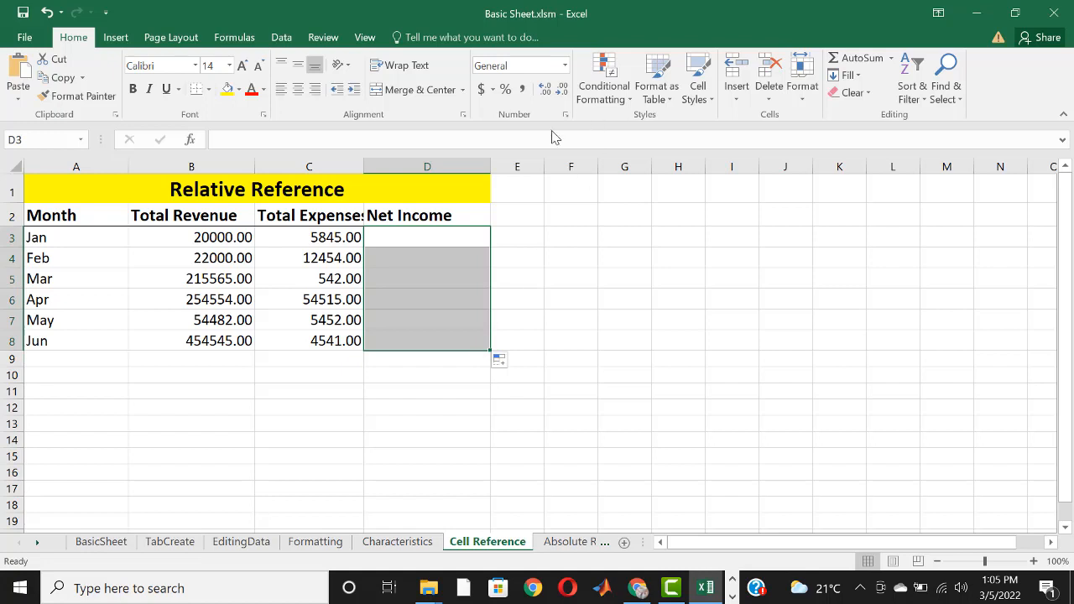
pyautogui.click(528, 165)
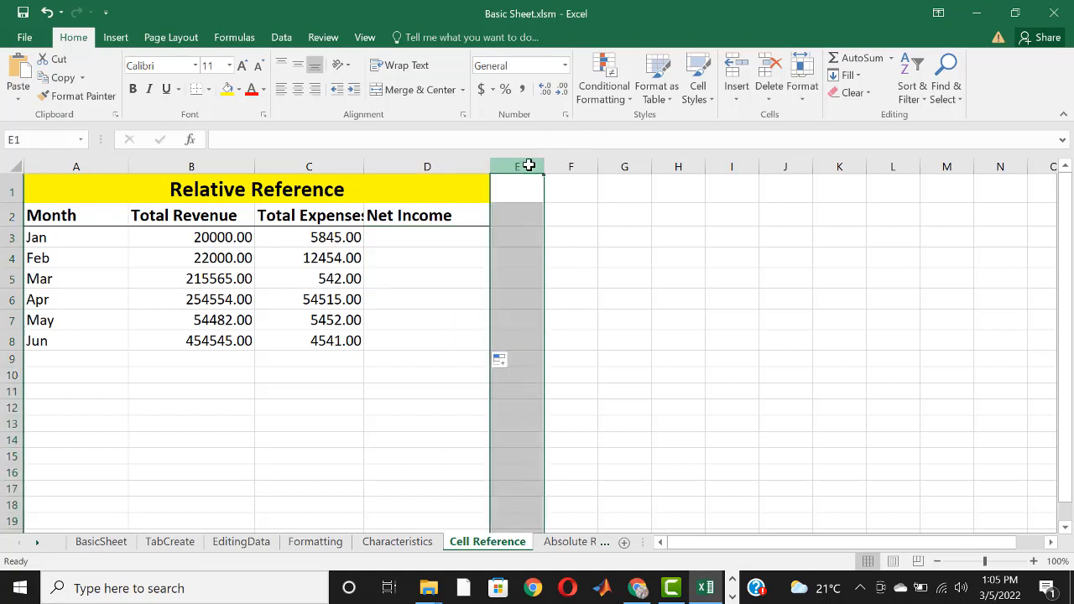
pyautogui.click(439, 237)
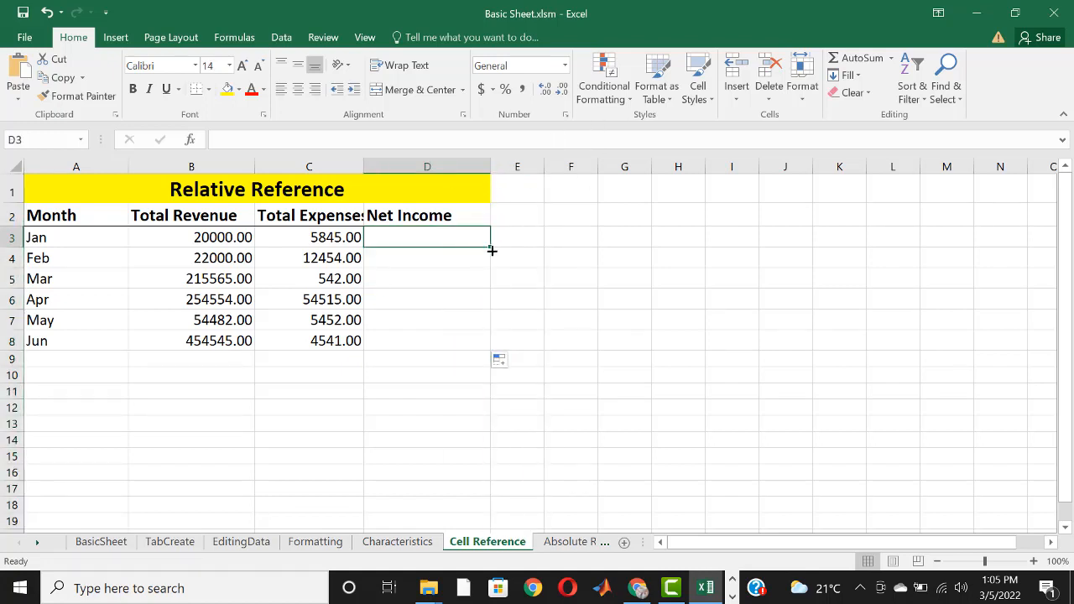
pyautogui.moveTo(489, 245); pyautogui.dragTo(475, 355)
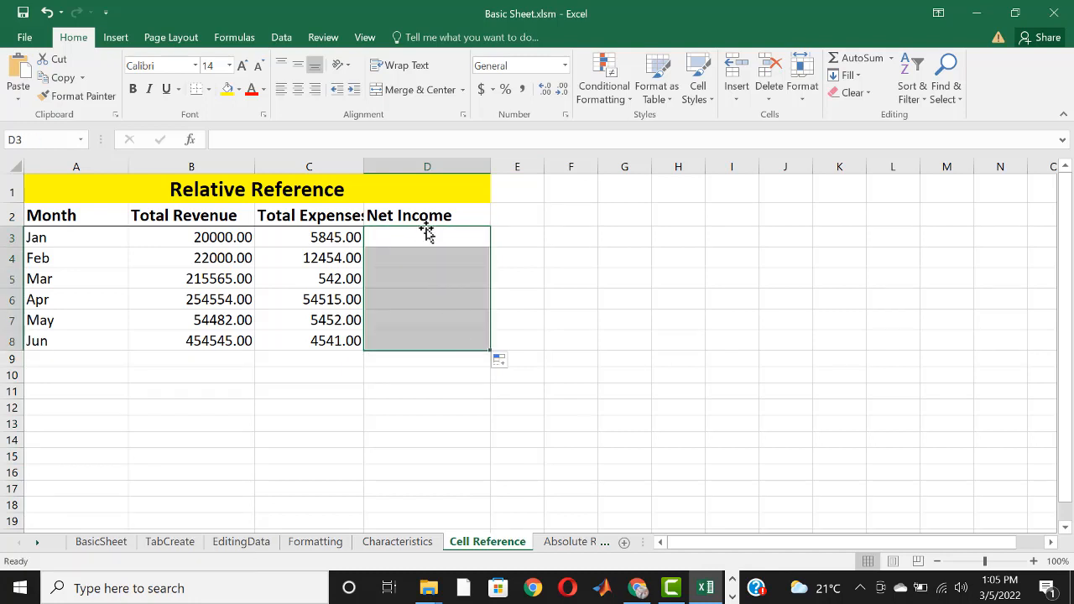
pyautogui.write('+')
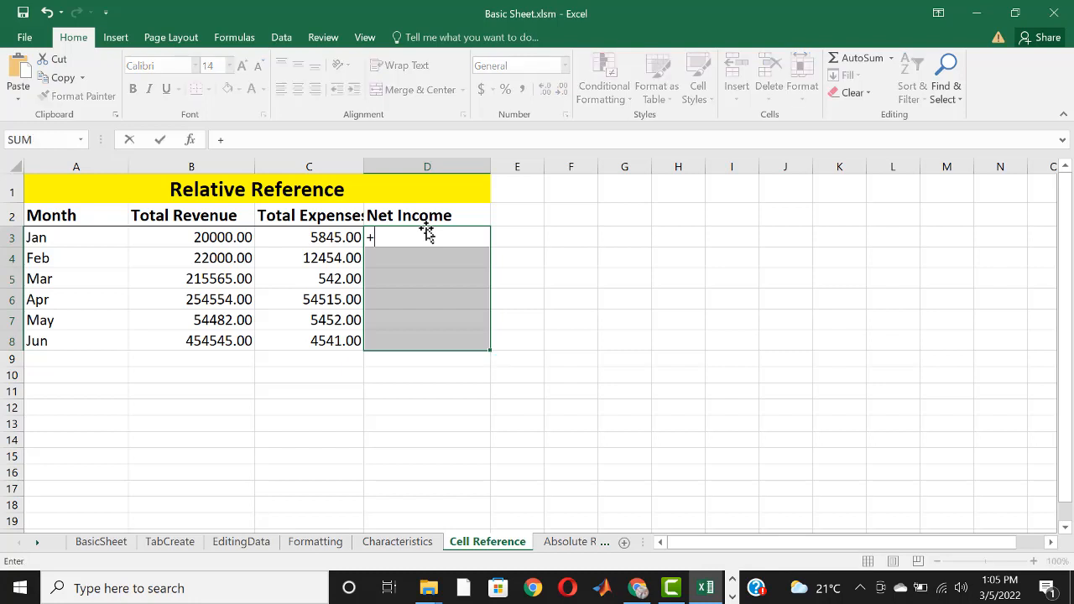
pyautogui.press('BackSpace')
pyautogui.write('=B')
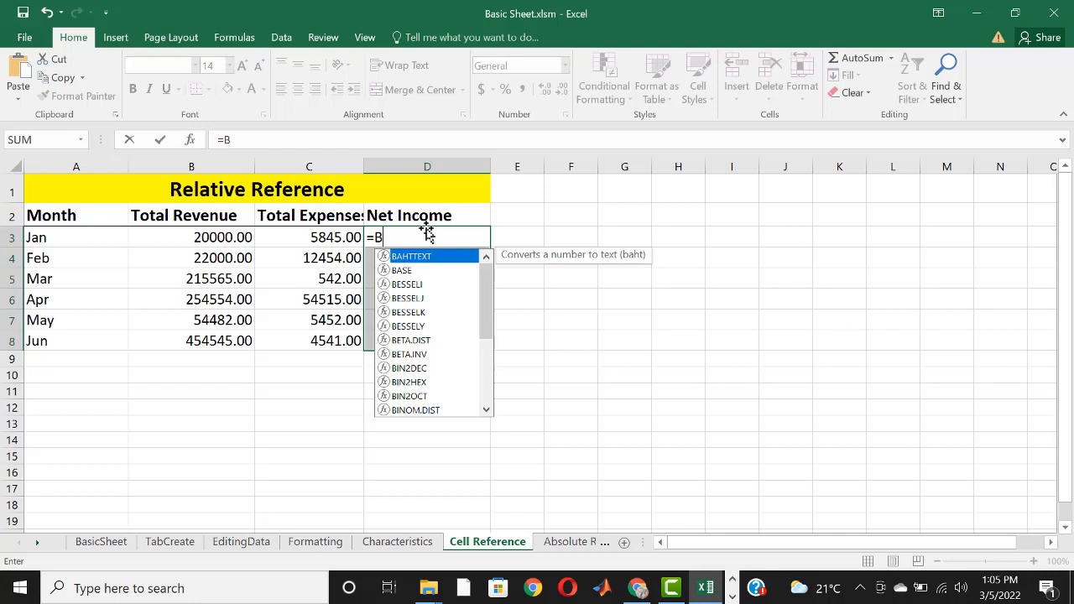
pyautogui.write('3-')
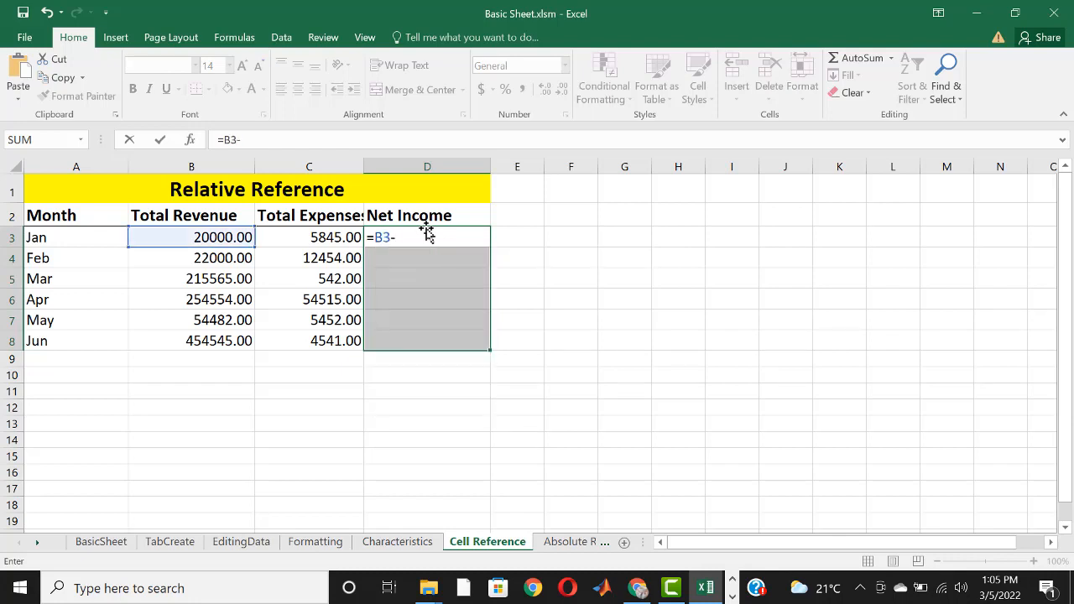
pyautogui.write('C3')
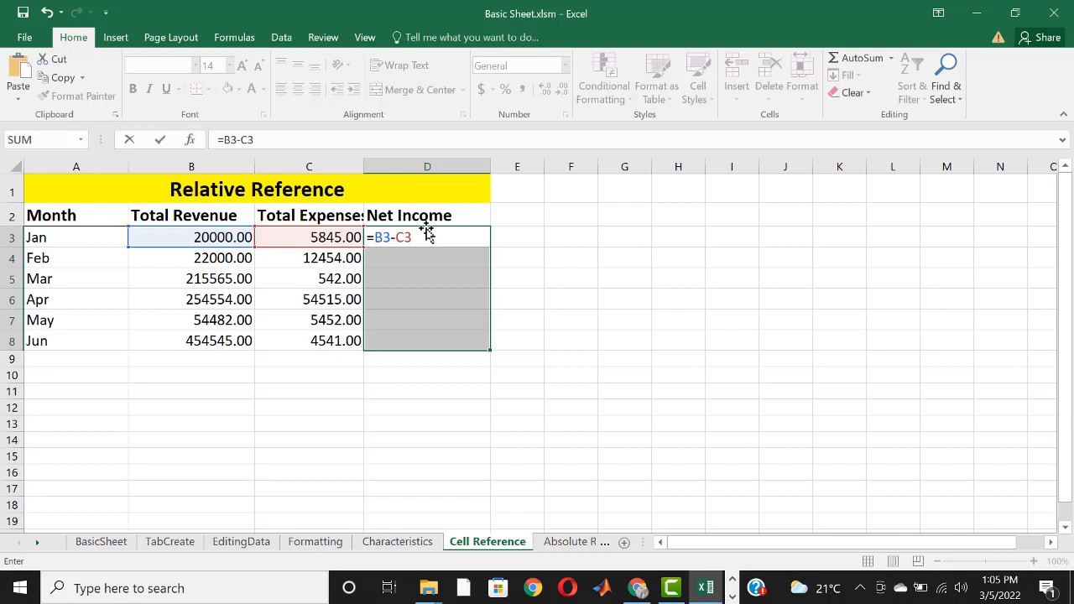
pyautogui.hotkey('ctrl', 'Return')
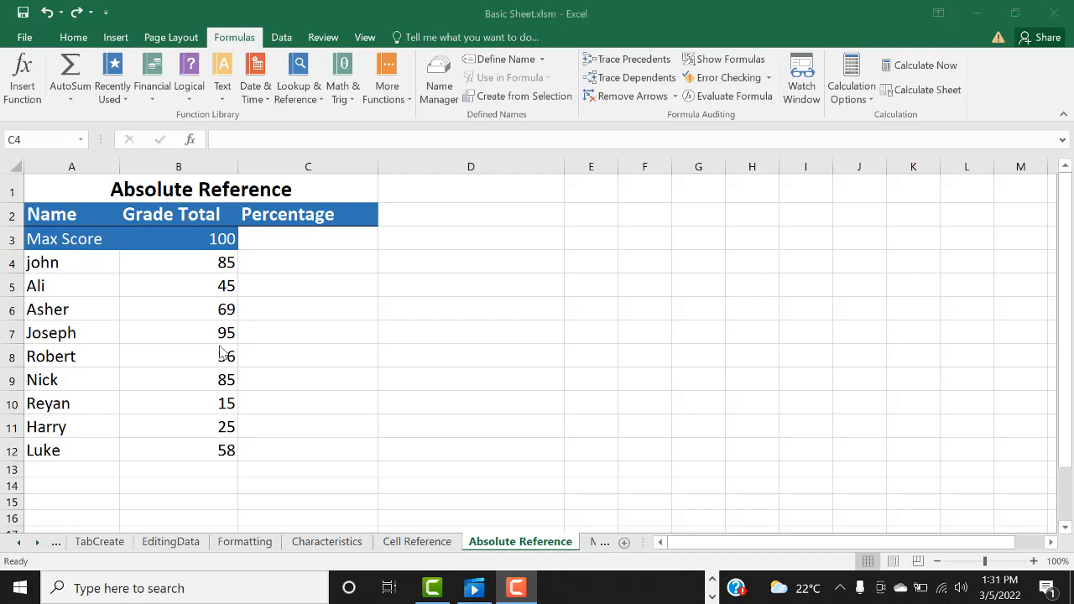
# On the Absolute Reference sheet, calculate the first student's percentage in C4 with the formula =B4/B3
pyautogui.click(286, 267)
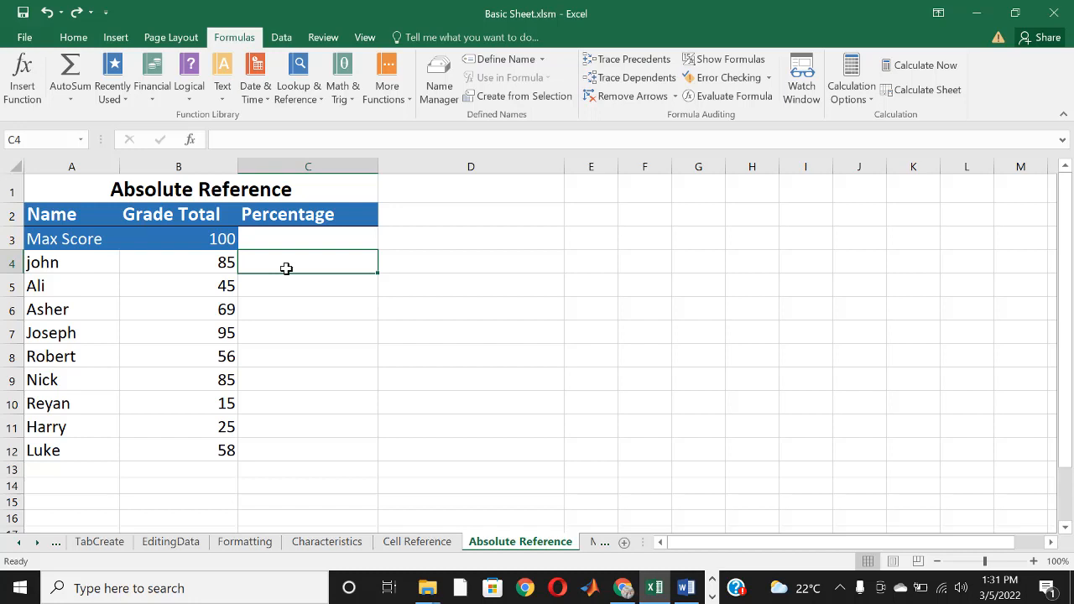
pyautogui.write('=')
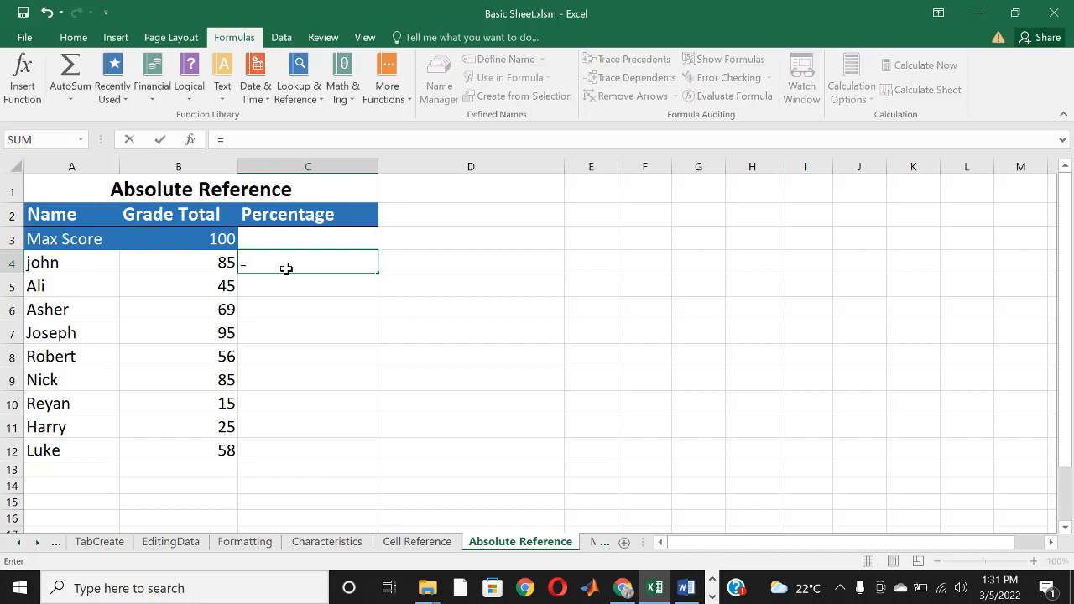
pyautogui.click(219, 264)
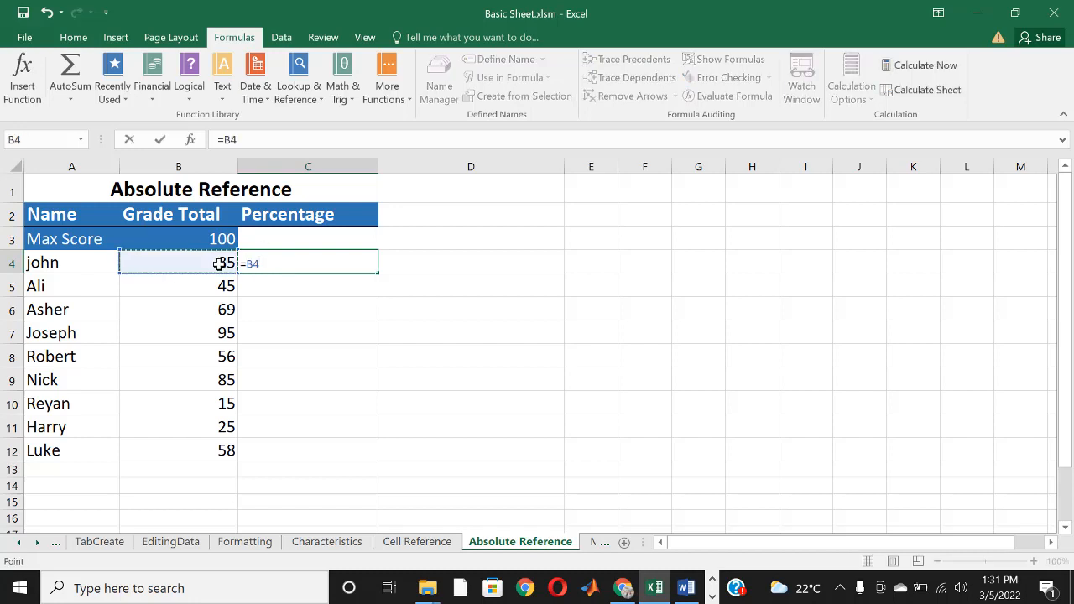
pyautogui.click(218, 239)
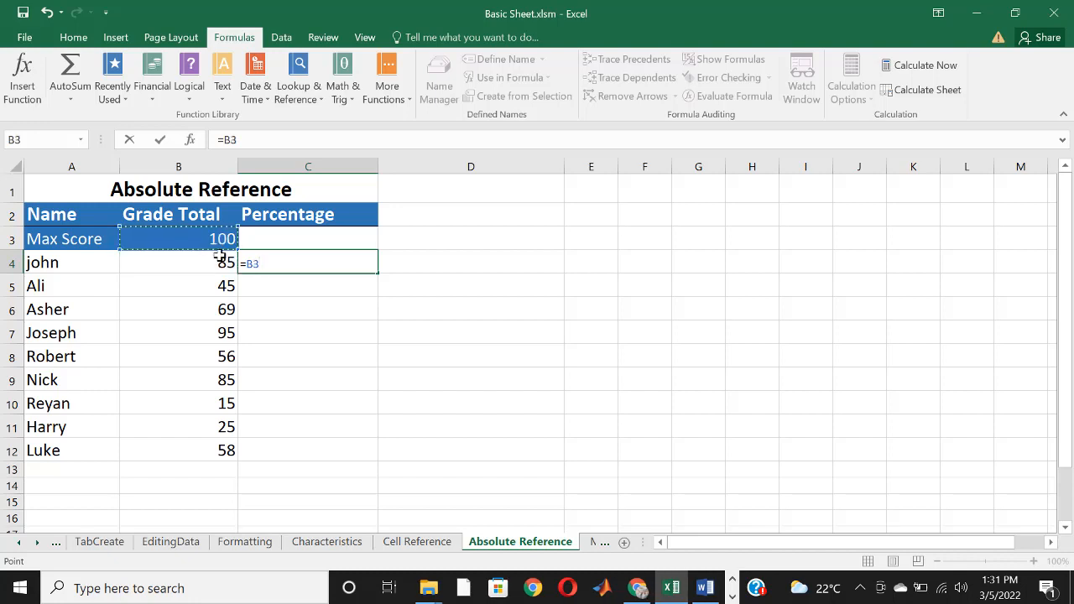
pyautogui.click(219, 262)
pyautogui.write('/')
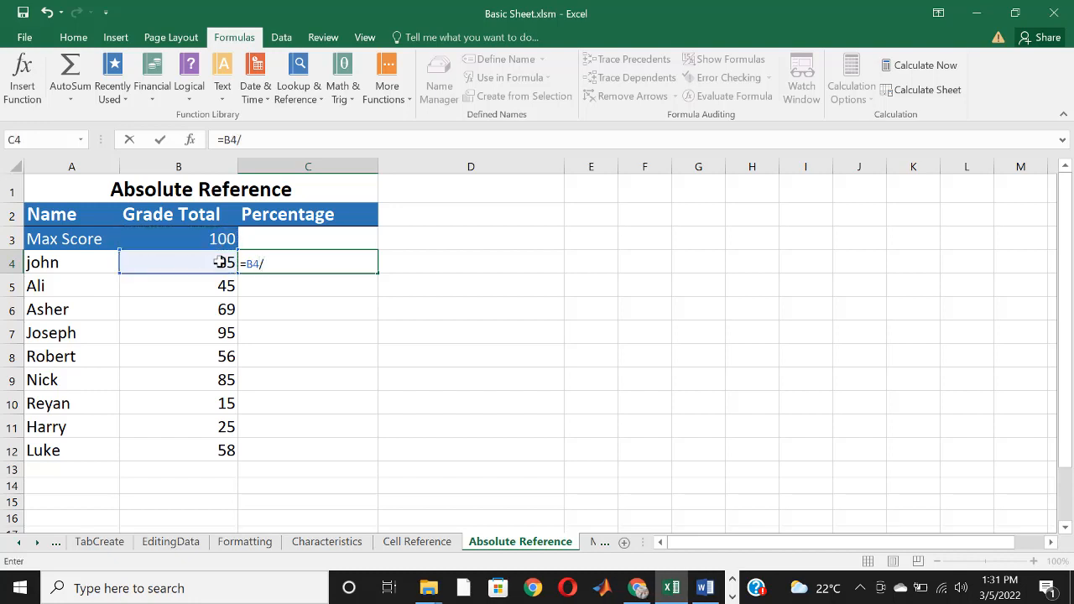
pyautogui.click(220, 232)
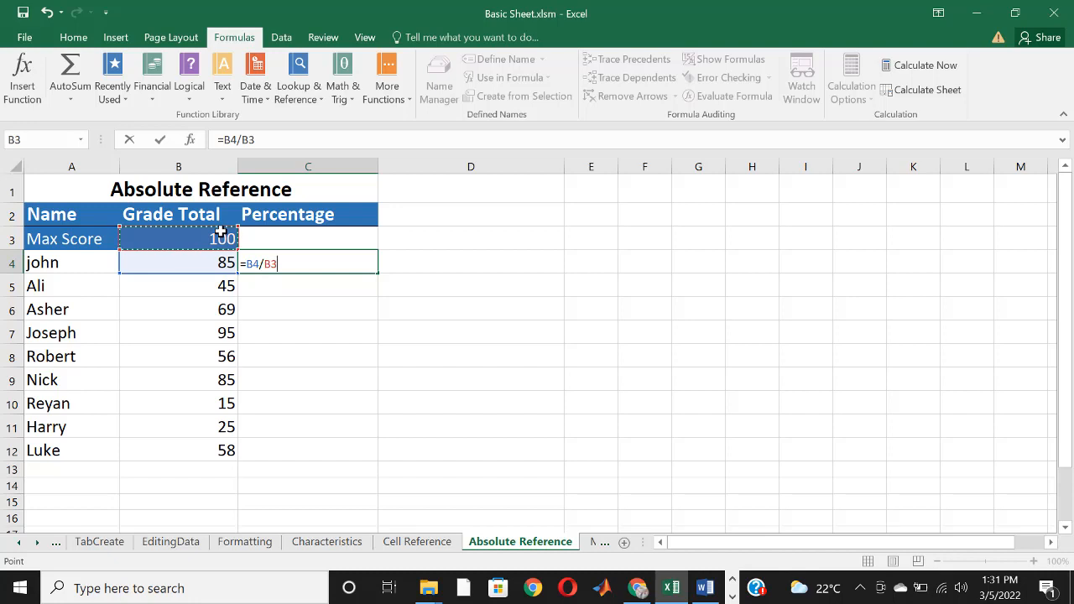
pyautogui.press('Return')
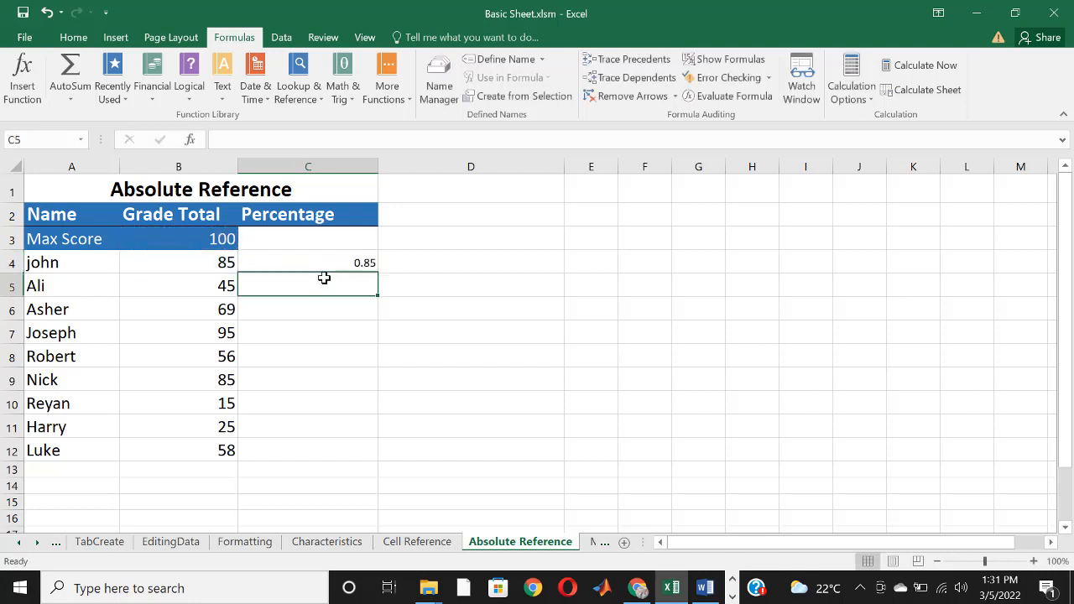
# Format the first student's percentage in C4 as a percentage and fill its formula down to C12
pyautogui.click(343, 263)
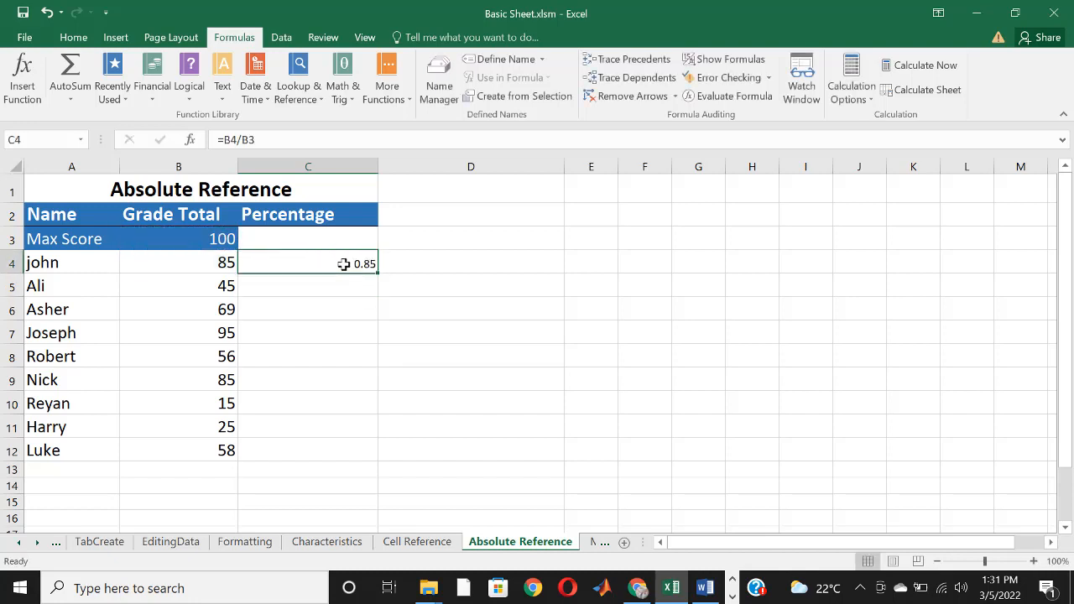
pyautogui.click(72, 37)
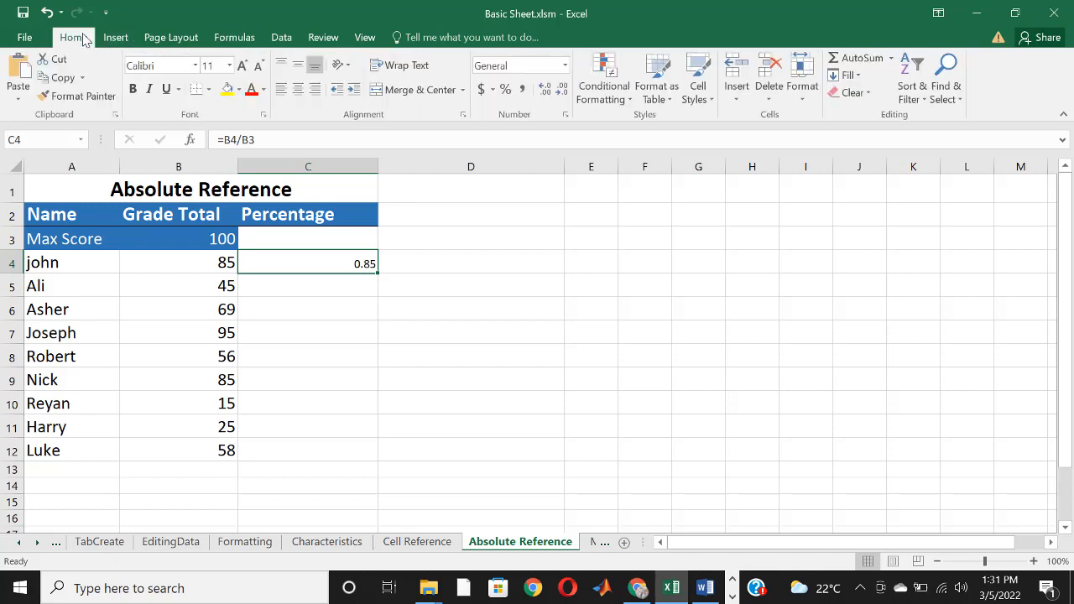
pyautogui.click(506, 88)
pyautogui.moveTo(378, 273); pyautogui.dragTo(370, 463)
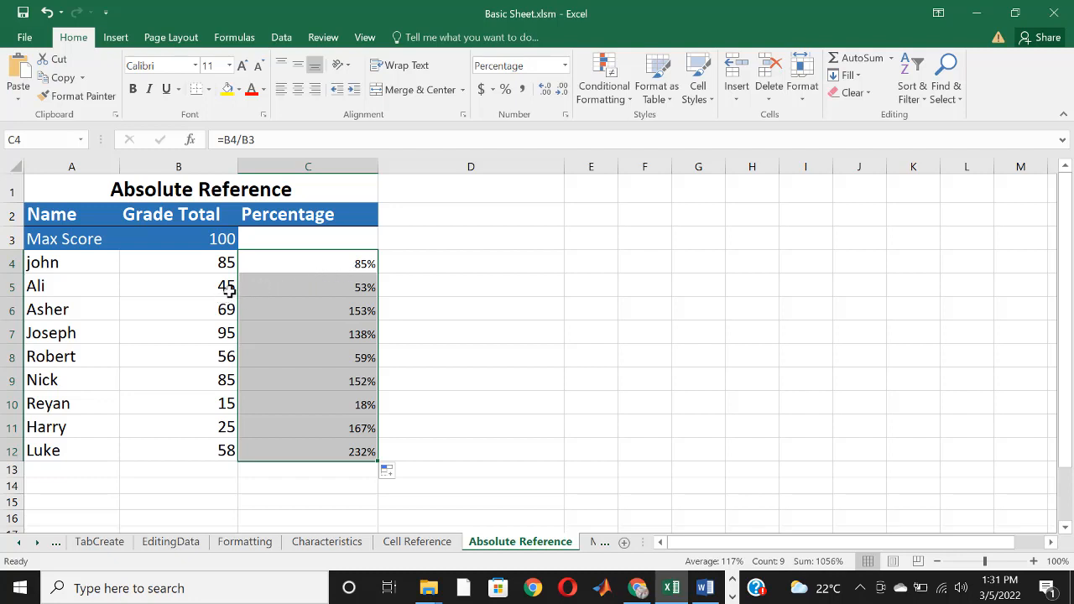
# Check the formulas in C4 and C5, and display the formulas instead of results across the sheet
pyautogui.click(358, 263)
pyautogui.click(357, 284)
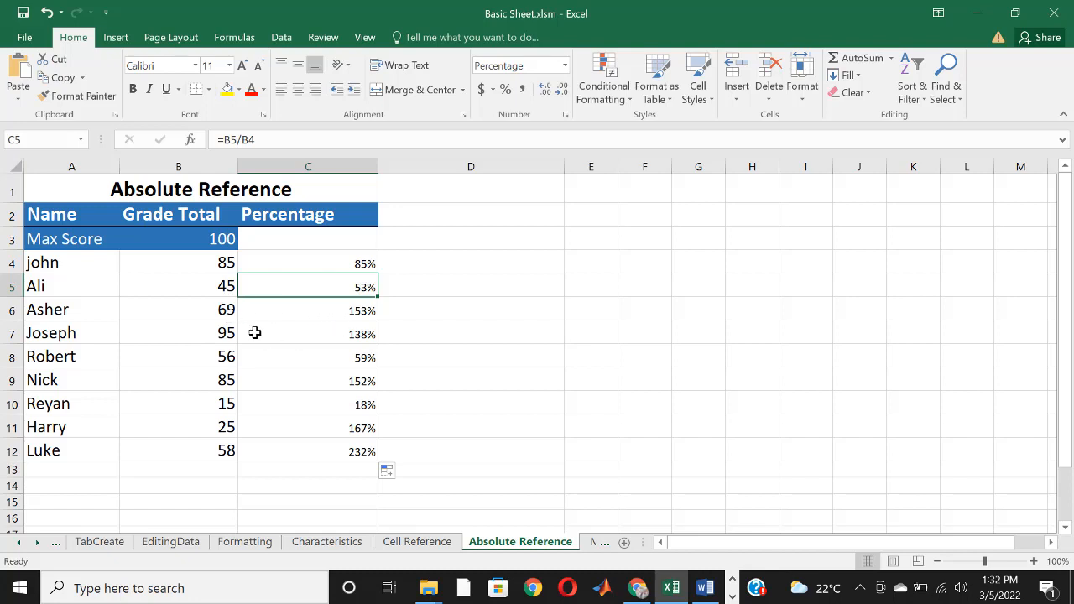
pyautogui.click(225, 37)
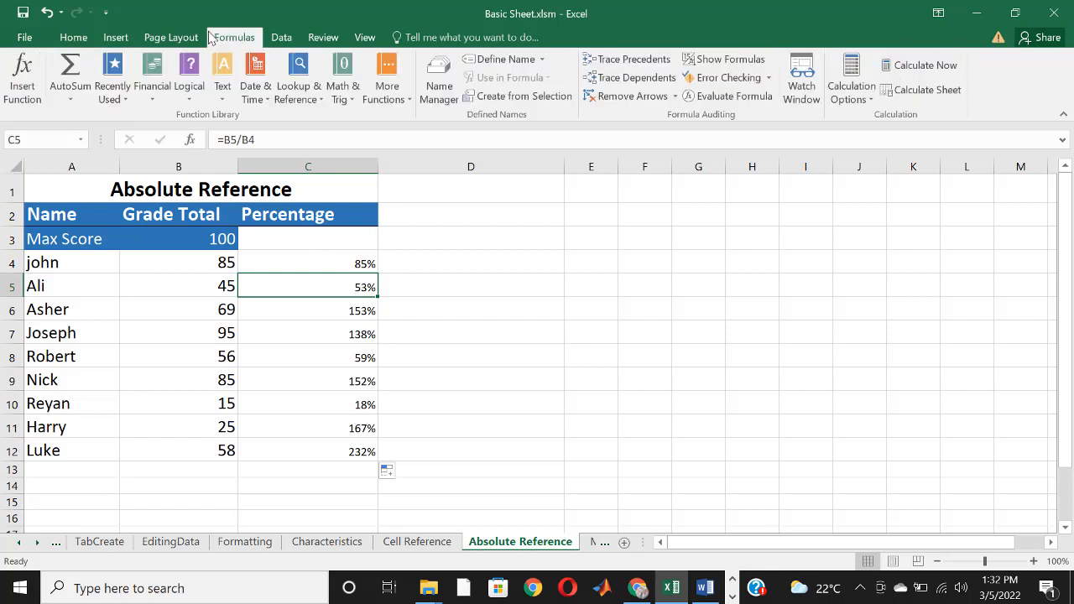
pyautogui.click(724, 65)
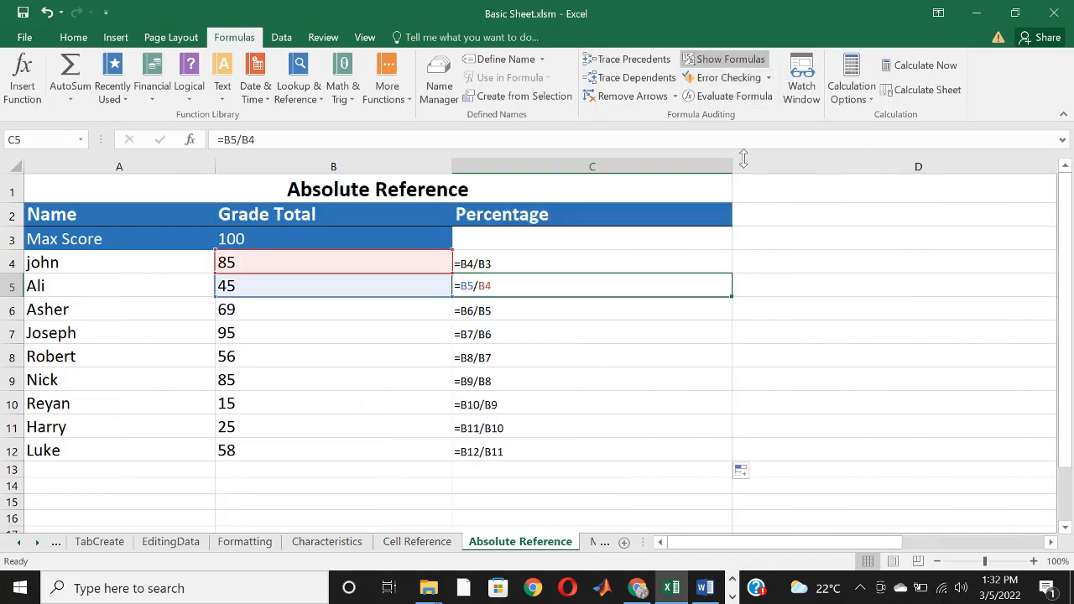
pyautogui.click(726, 58)
pyautogui.click(726, 59)
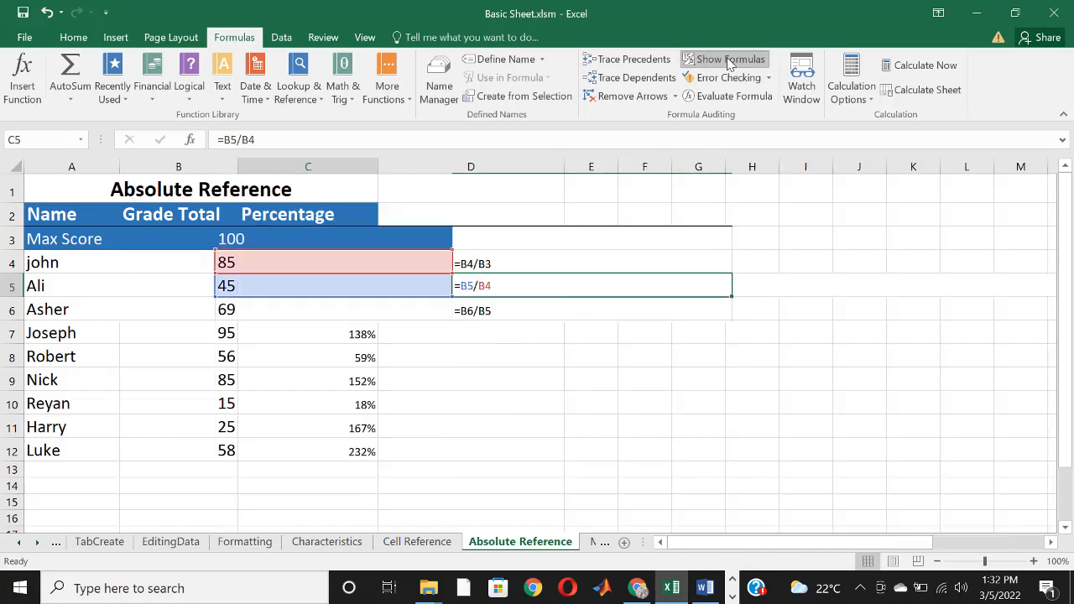
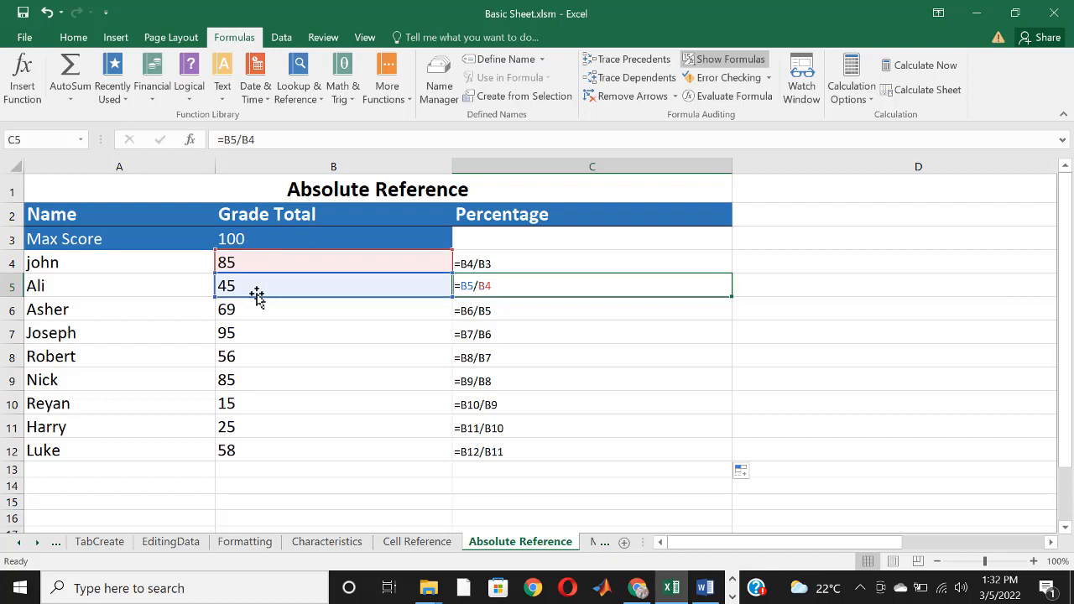
# Compare the cell references in the C4 and C6 formulas with the grade totals and the max score in B3
pyautogui.click(520, 257)
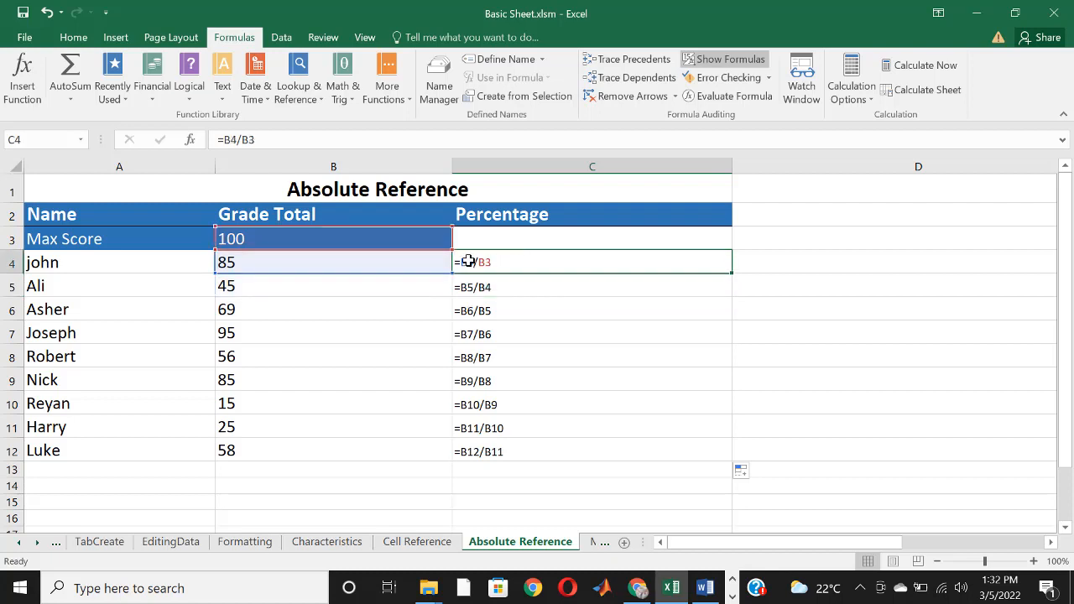
pyautogui.click(472, 311)
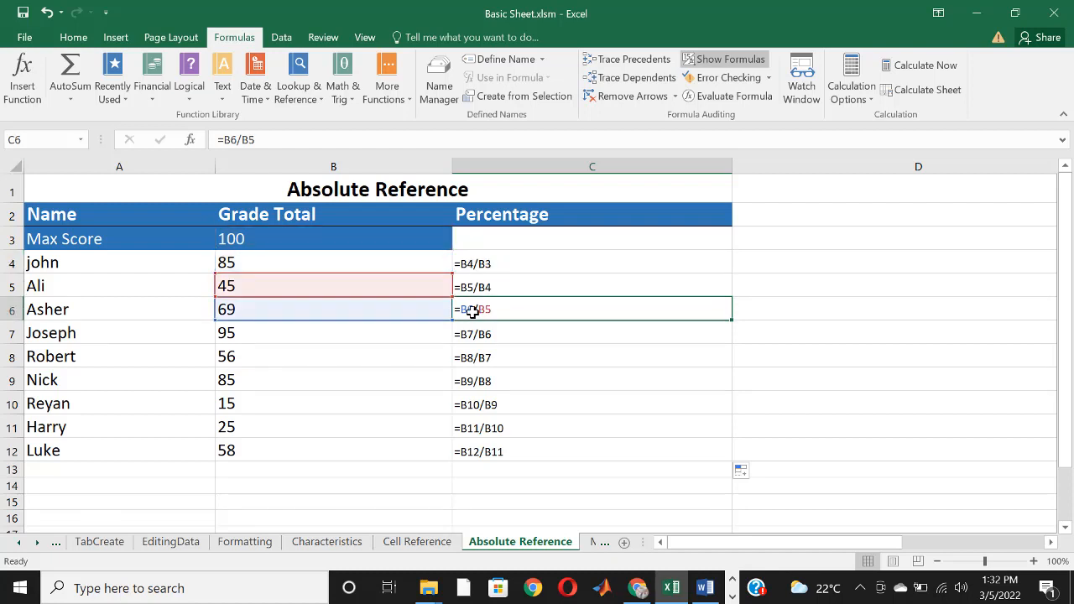
pyautogui.click(489, 261)
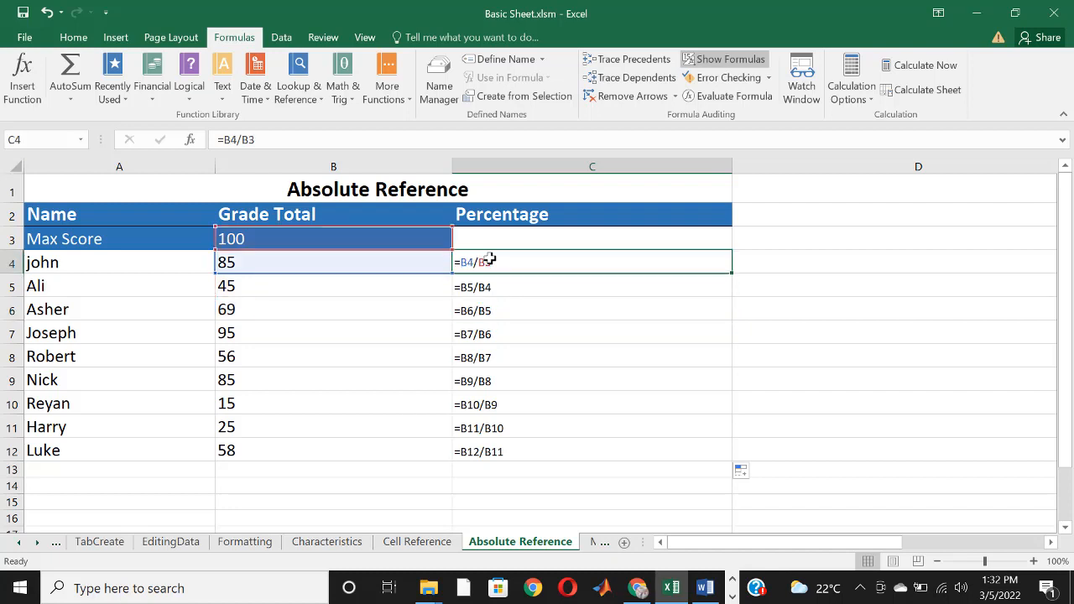
pyautogui.click(259, 302)
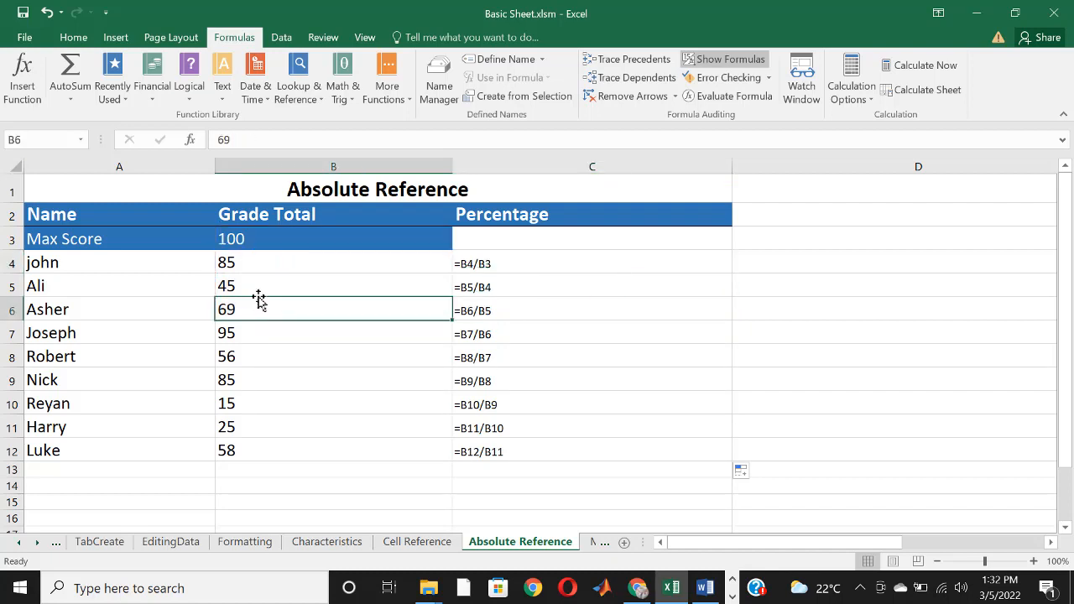
pyautogui.click(259, 336)
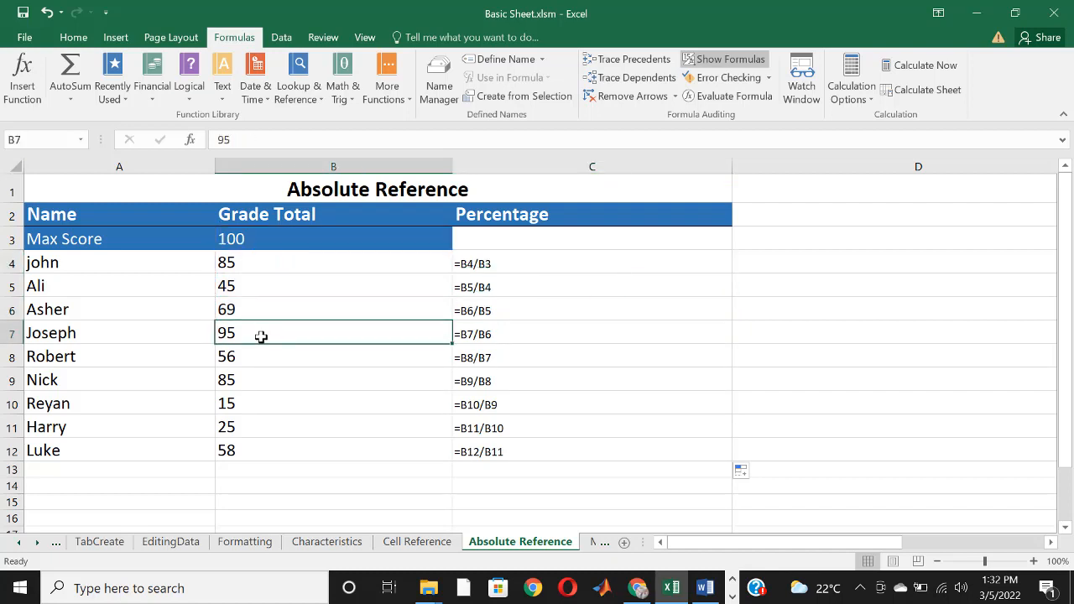
pyautogui.click(252, 239)
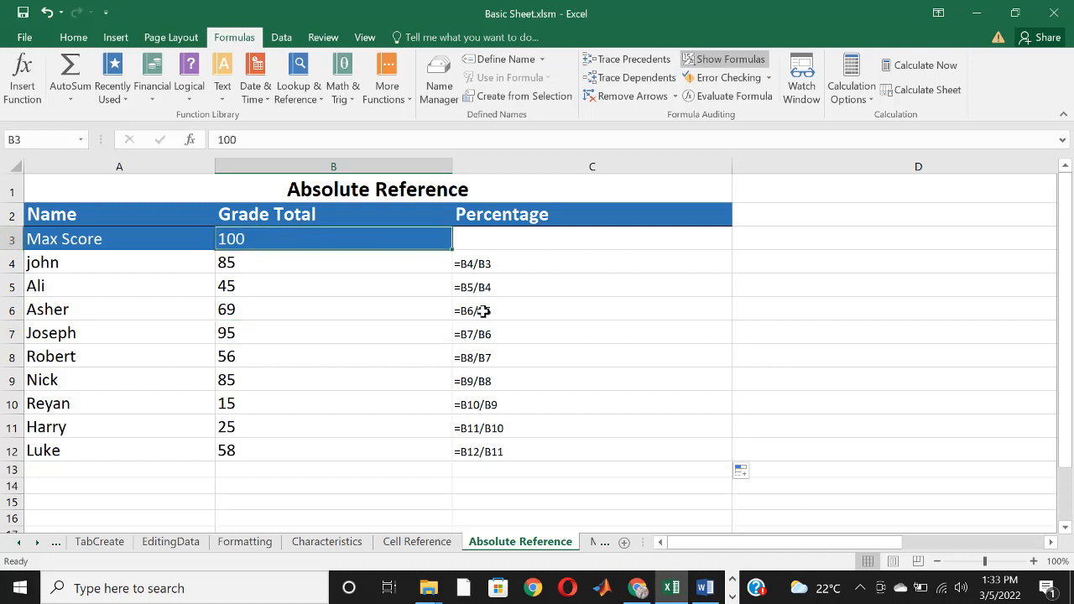
# Make the max score reference in C4's formula absolute so that it reads =B4/$B$3
pyautogui.doubleClick(509, 260)
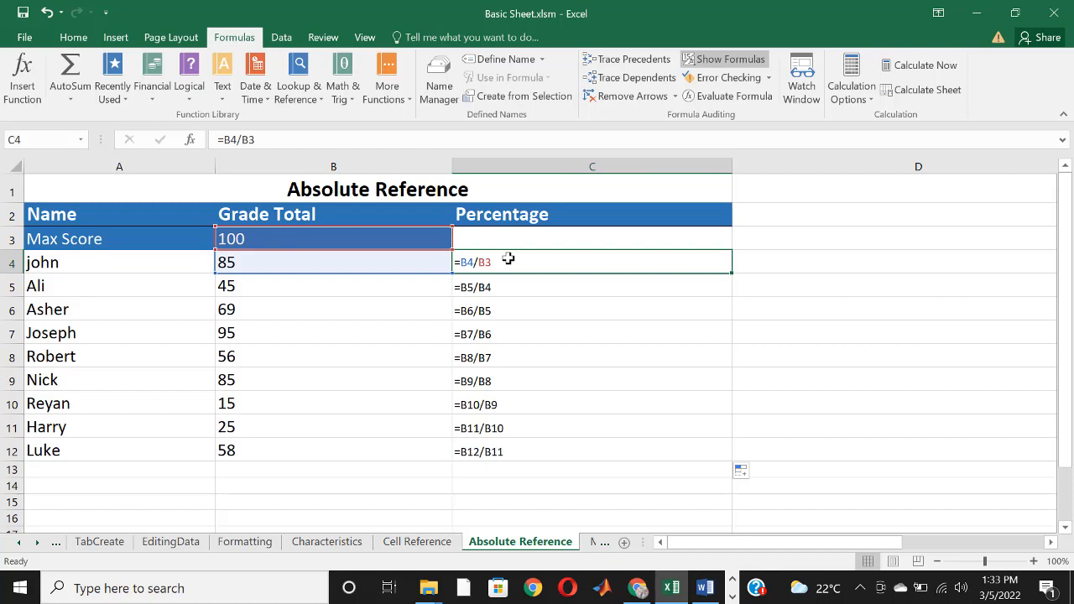
pyautogui.click(493, 264)
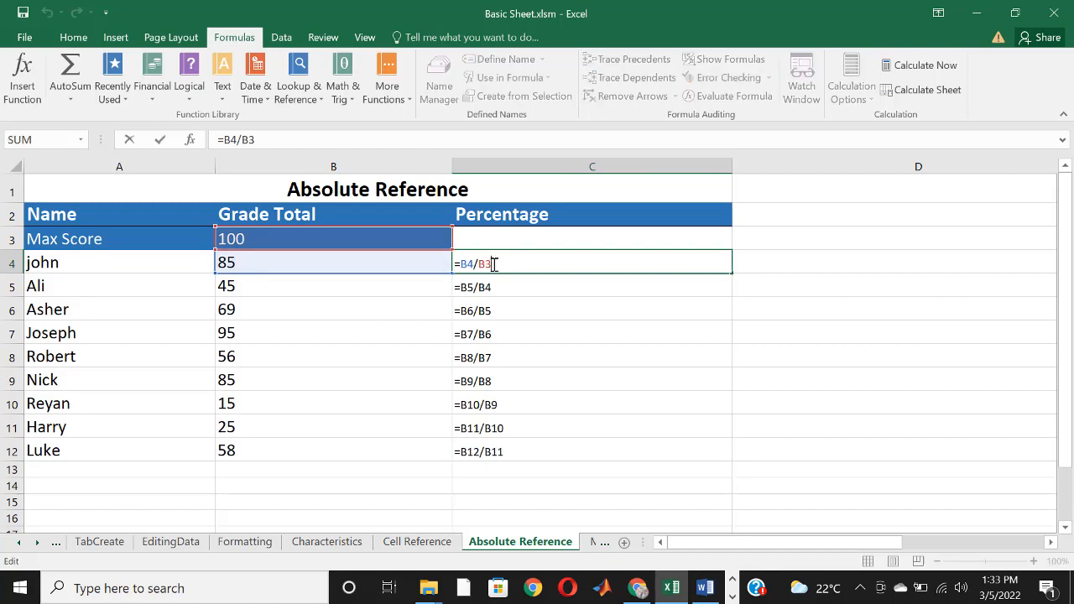
pyautogui.moveTo(495, 263); pyautogui.dragTo(470, 265)
pyautogui.click(466, 265)
pyautogui.click(499, 263)
pyautogui.press('F4')
pyautogui.moveTo(516, 266); pyautogui.dragTo(480, 265)
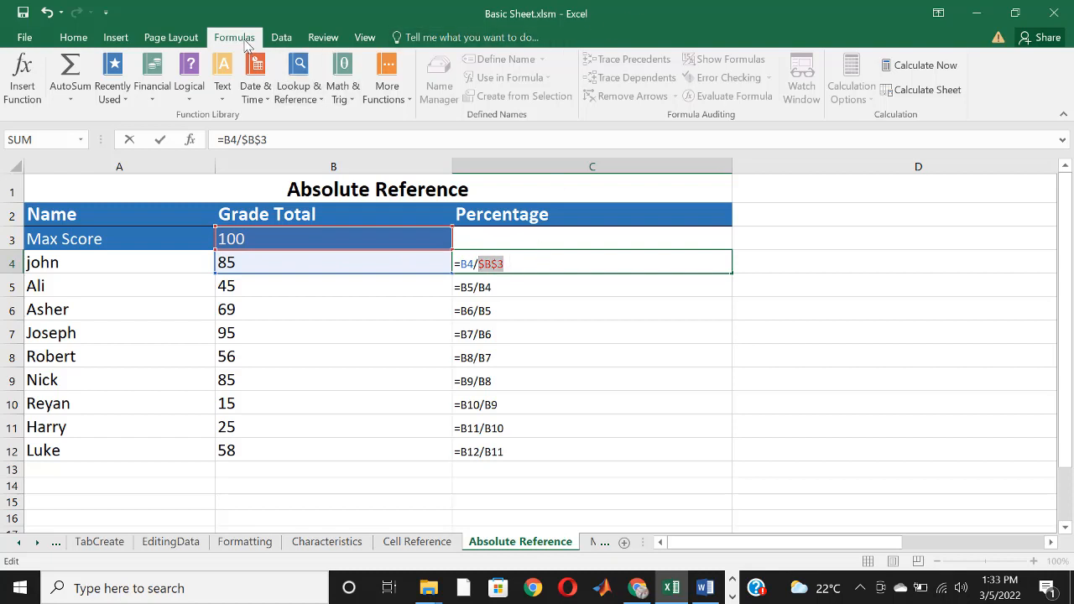
pyautogui.click(697, 231)
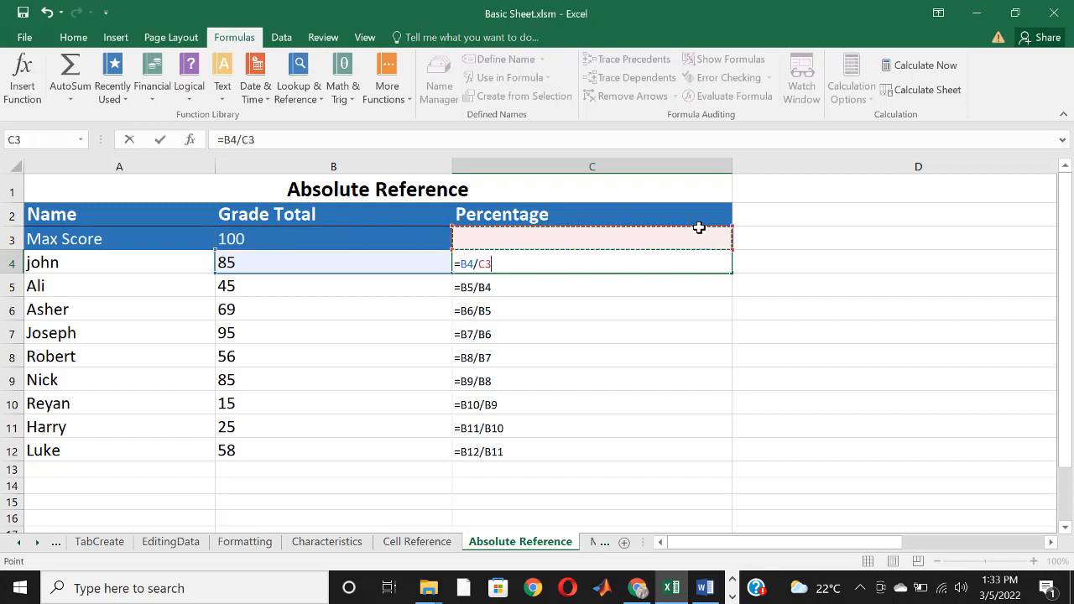
pyautogui.click(814, 255)
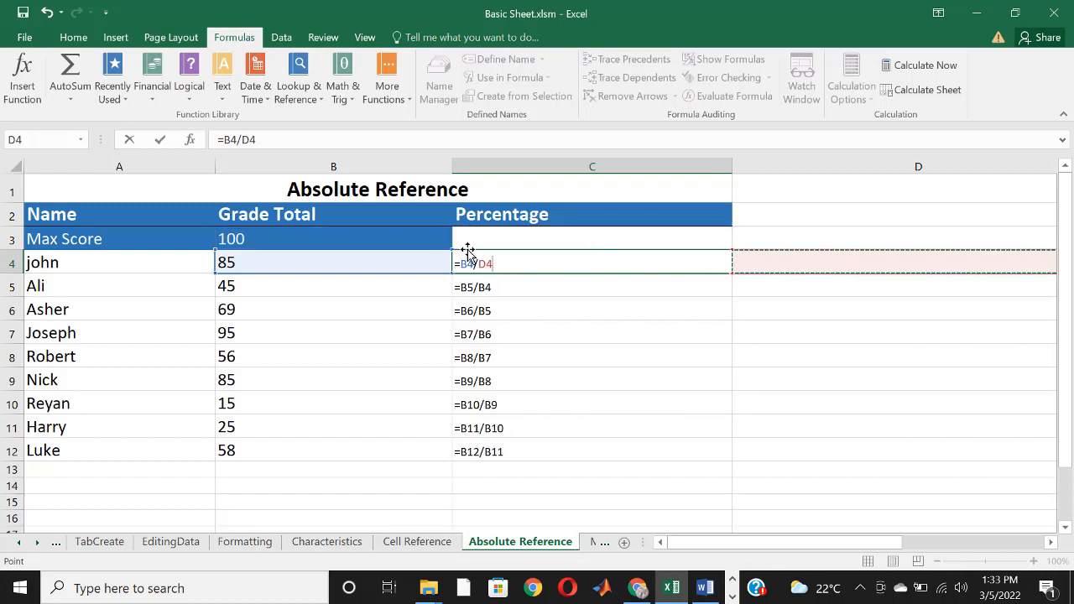
pyautogui.moveTo(455, 263); pyautogui.dragTo(473, 306)
pyautogui.click(473, 306)
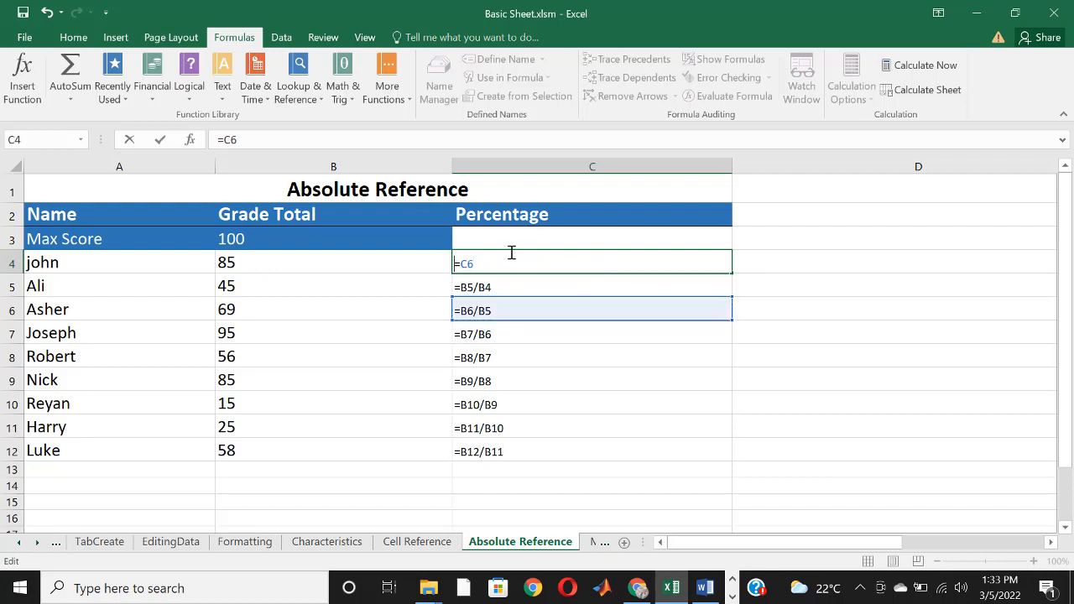
pyautogui.hotkey('ctrl', 'z')
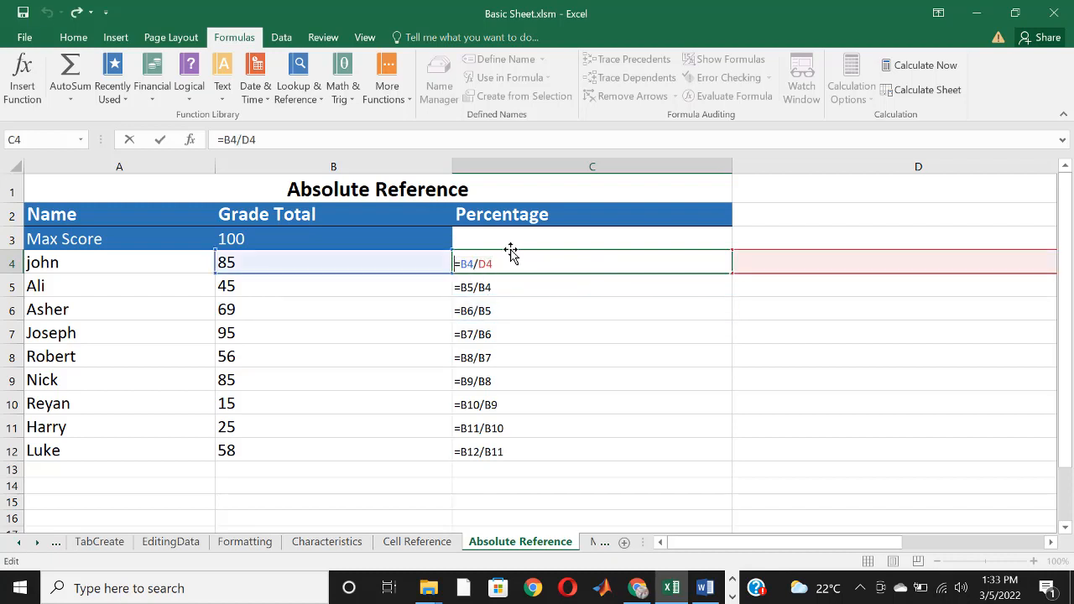
pyautogui.click(492, 216)
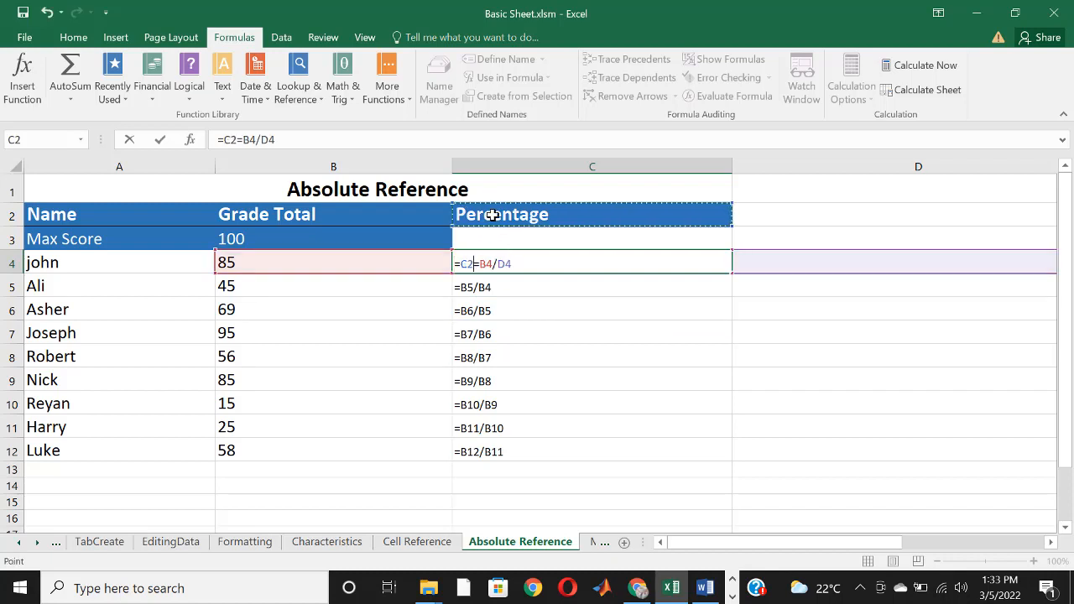
pyautogui.press('BackSpace')
pyautogui.press('BackSpace')
pyautogui.press('BackSpace')
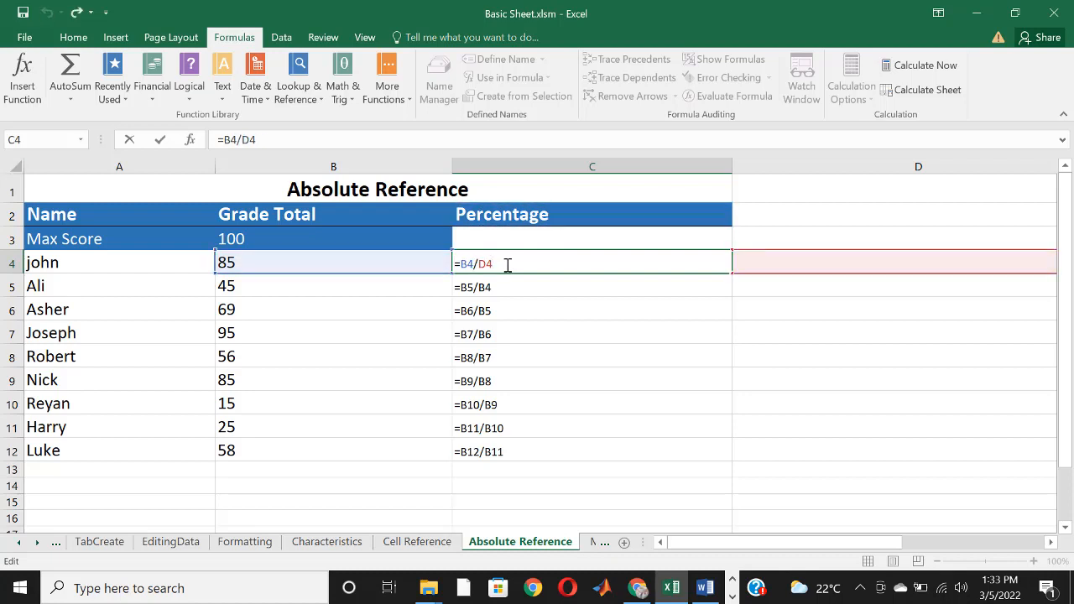
# Replace the divisor D4 in C4's formula with the absolute reference $B$3 and commit =B4/$B$3
pyautogui.press('BackSpace')
pyautogui.press('BackSpace')
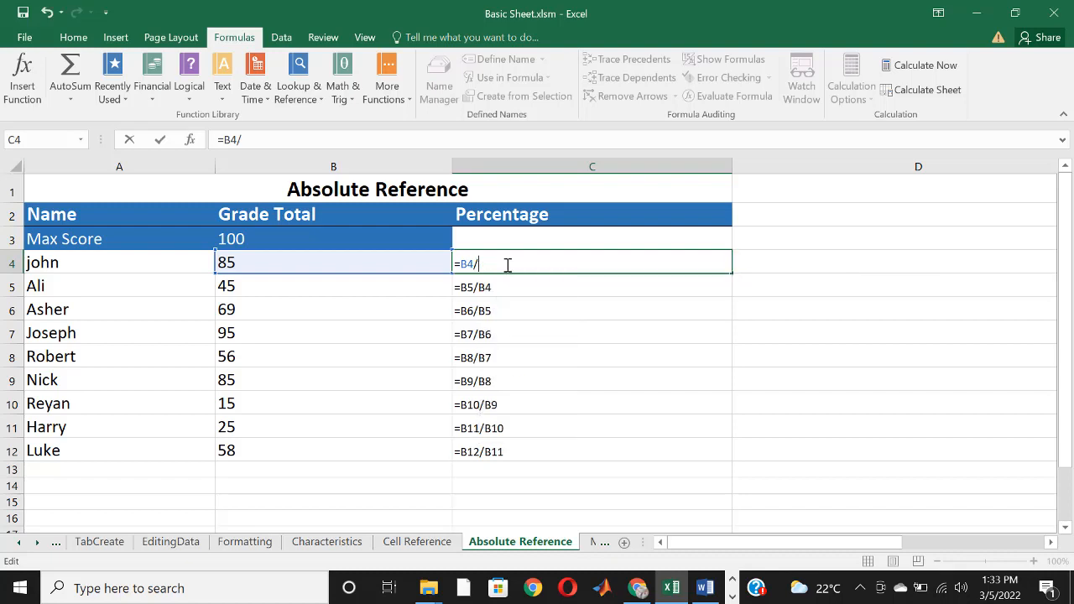
pyautogui.write('b3')
pyautogui.press('BackSpace')
pyautogui.press('BackSpace')
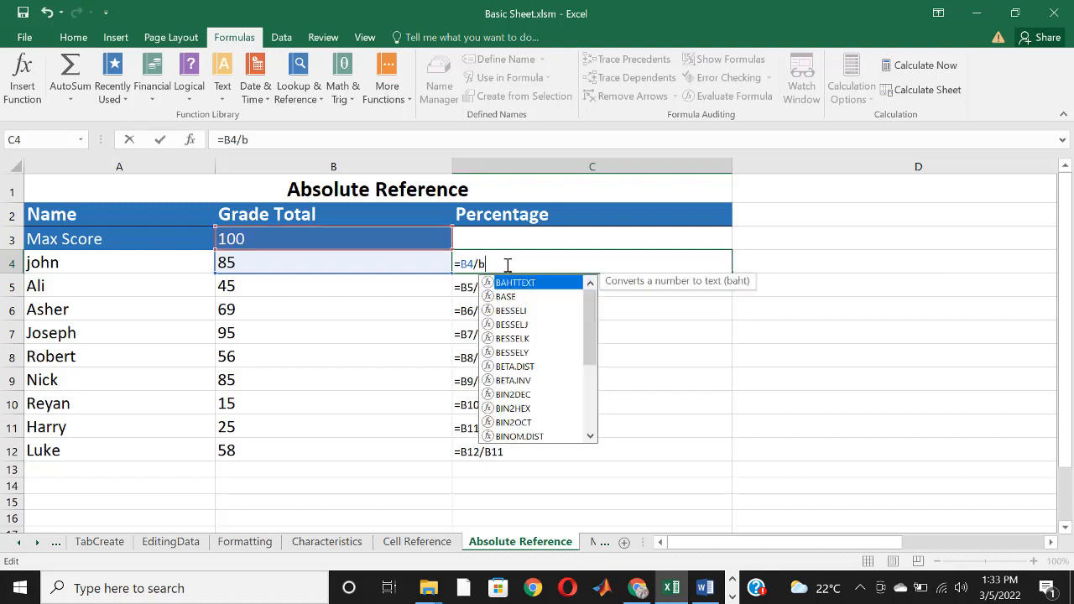
pyautogui.write('b3')
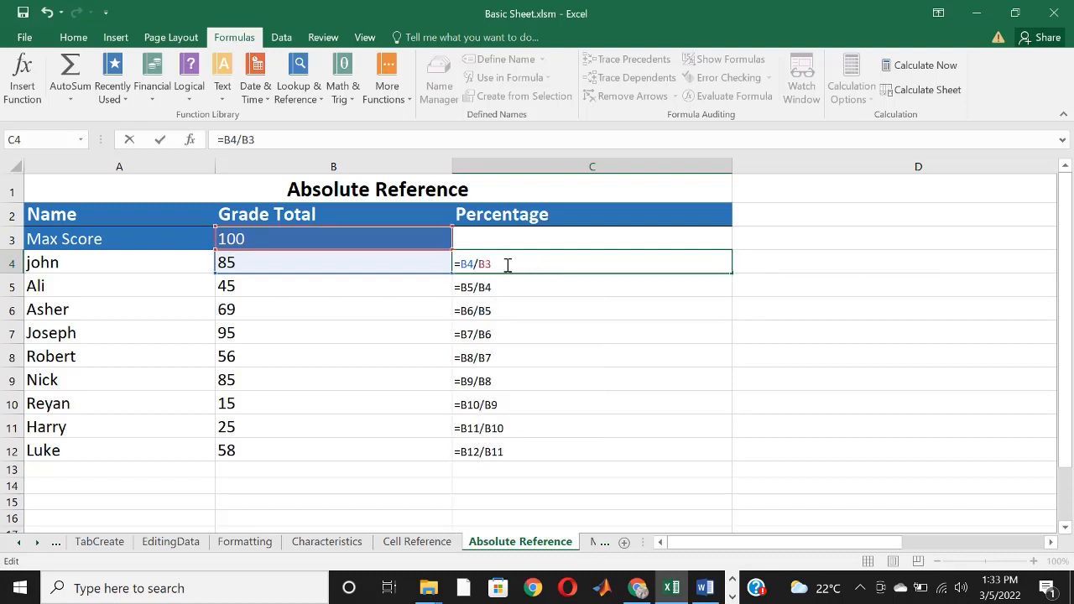
pyautogui.press('F4')
pyautogui.press('Return')
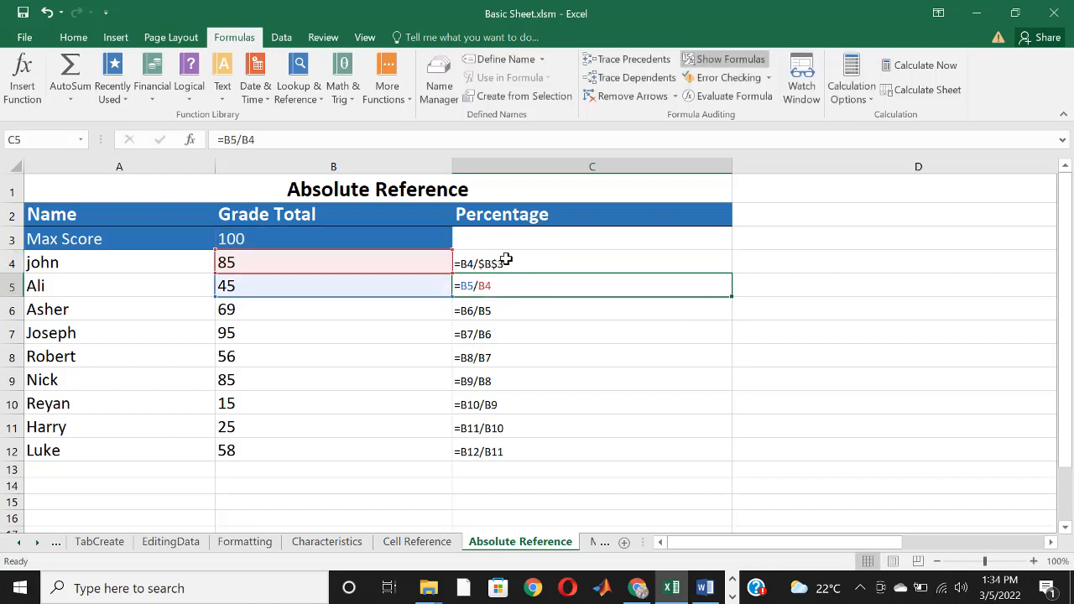
# Switch the sheet back to showing results and fill the absolute-reference formula from C4 down to C12
pyautogui.click(744, 54)
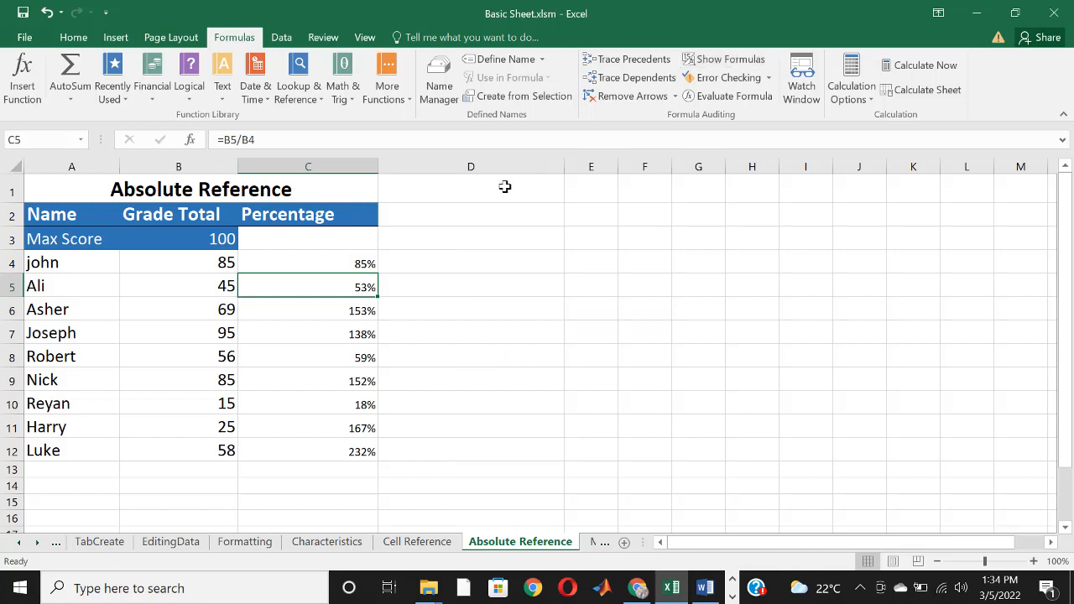
pyautogui.doubleClick(327, 265)
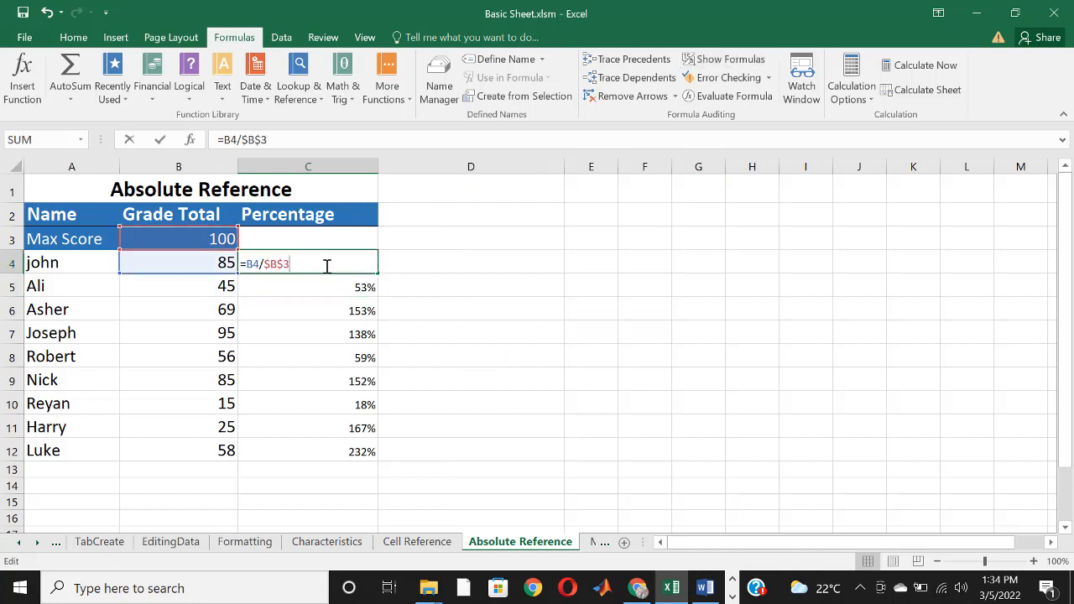
pyautogui.click(386, 264)
pyautogui.click(362, 264)
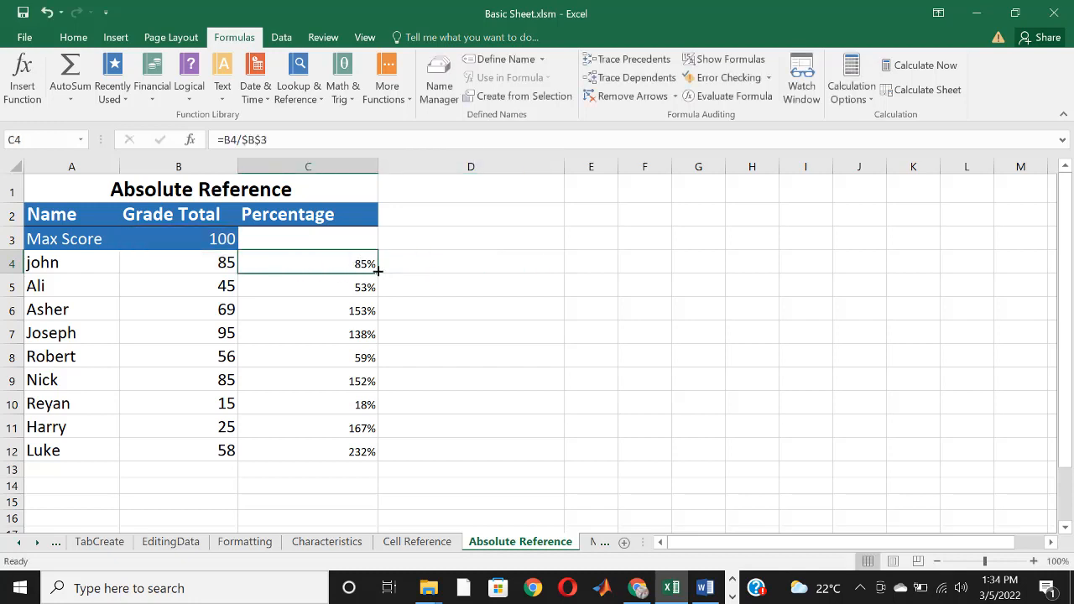
pyautogui.moveTo(378, 272); pyautogui.dragTo(387, 459)
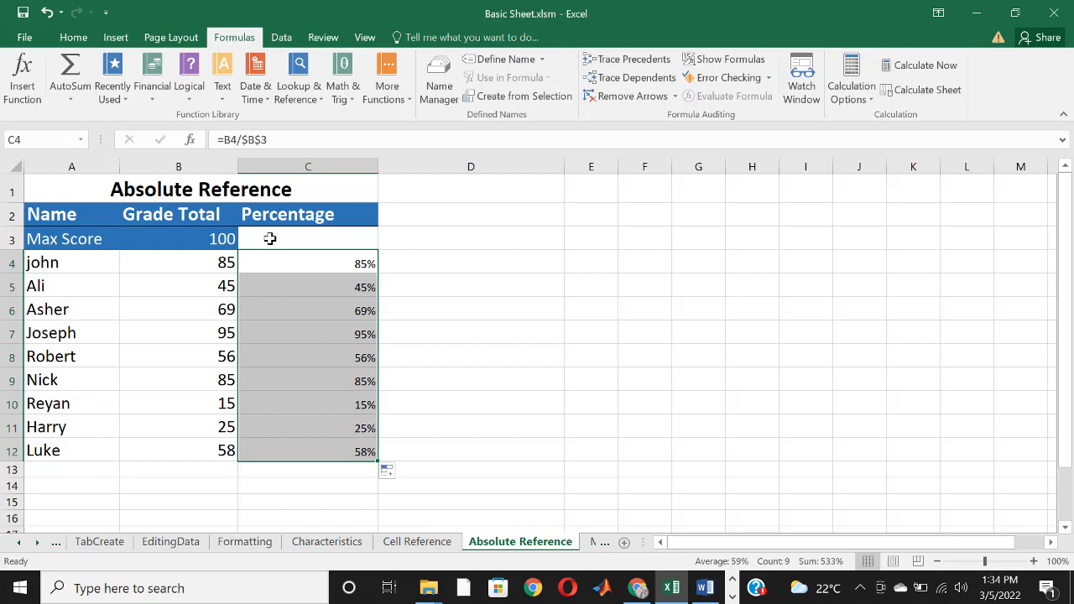
# Display the formulas in the Percentage column and examine the absolute reference in C4
pyautogui.click(726, 61)
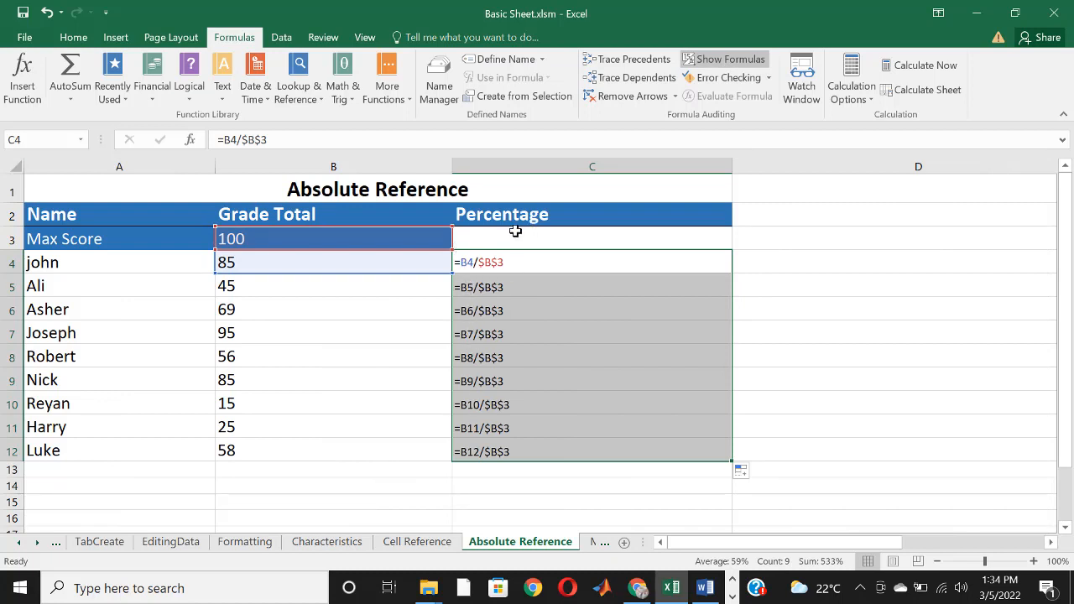
pyautogui.click(499, 263)
pyautogui.moveTo(501, 275); pyautogui.dragTo(501, 263)
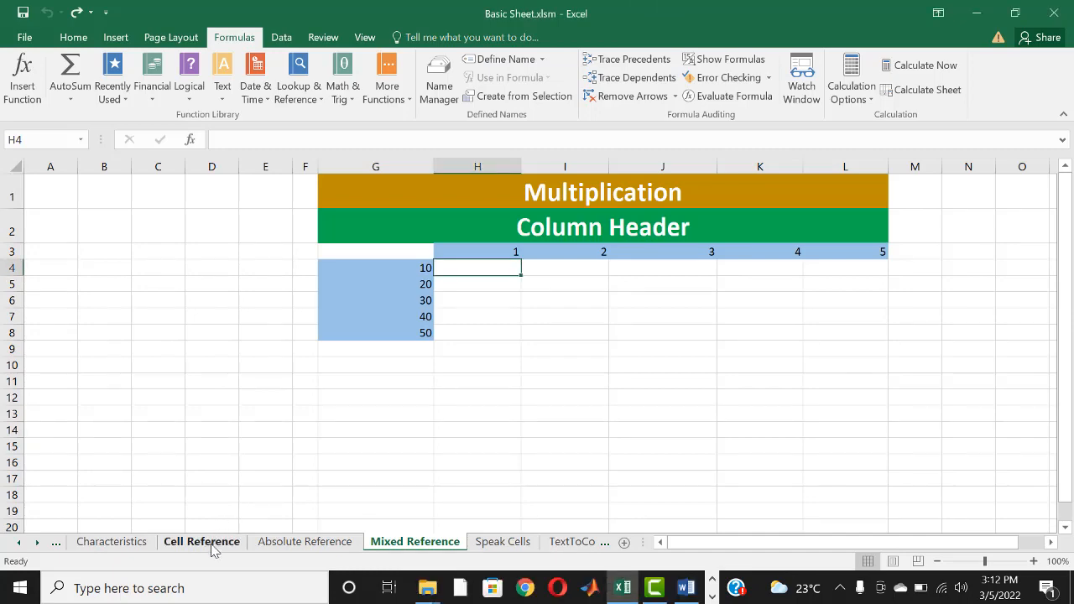
# Review the Cell Reference and Absolute Reference sheets and return to the Mixed Reference sheet
pyautogui.click(211, 545)
pyautogui.click(311, 547)
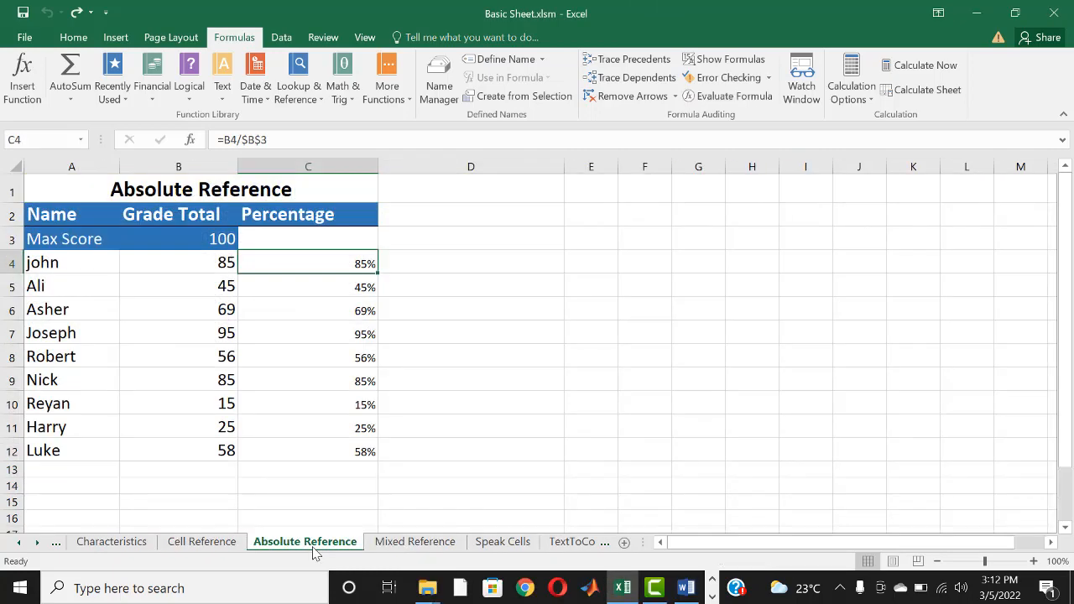
pyautogui.click(397, 545)
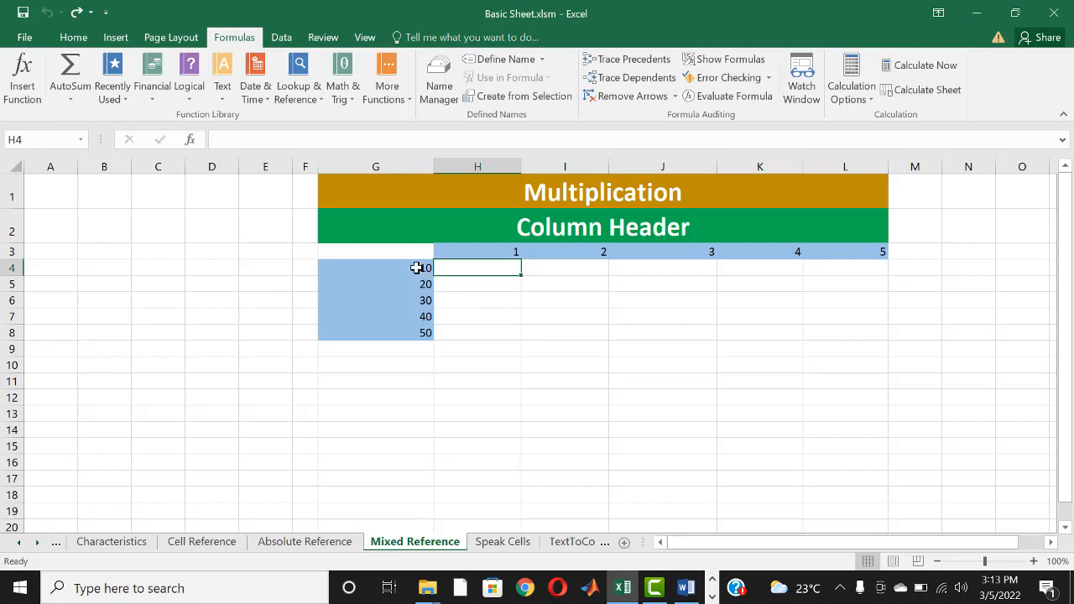
# Examine how the row headers in G4:G6 and the column header in H3 pair up for the products in column H
pyautogui.click(424, 269)
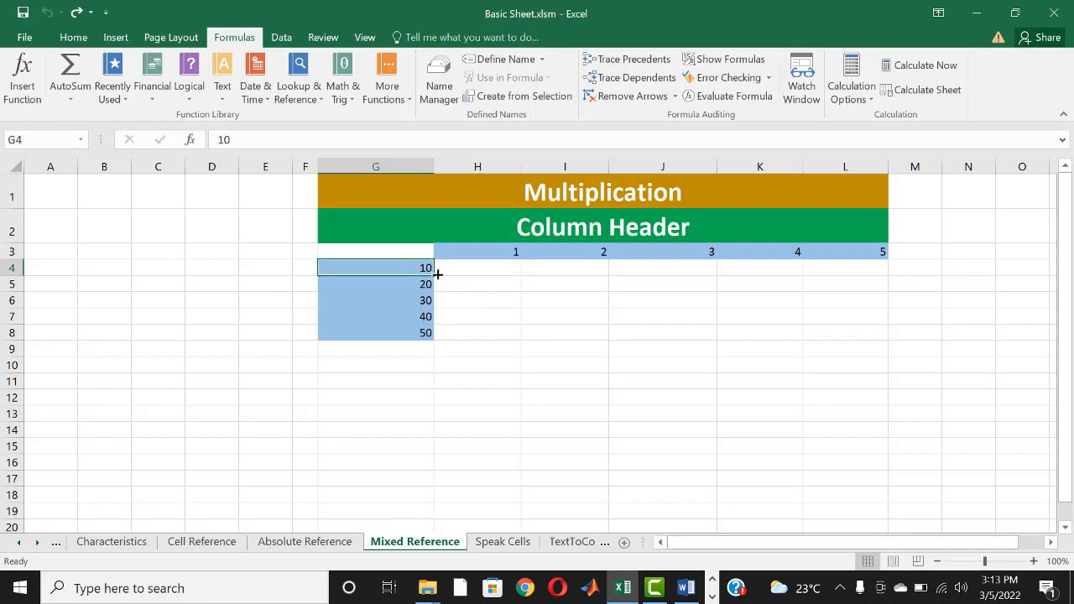
pyautogui.click(458, 255)
pyautogui.doubleClick(458, 255)
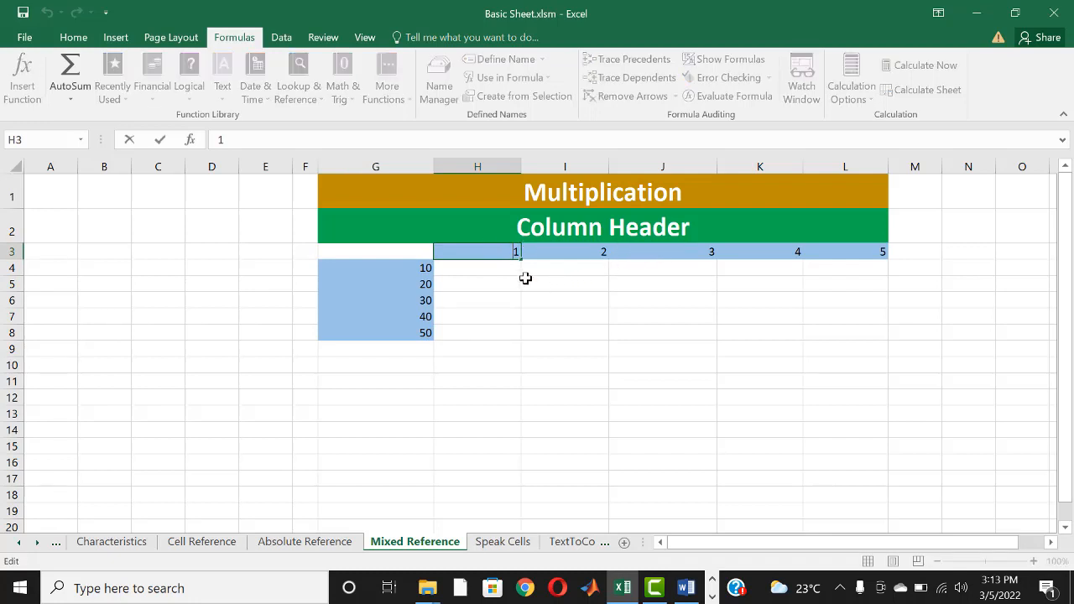
pyautogui.click(495, 269)
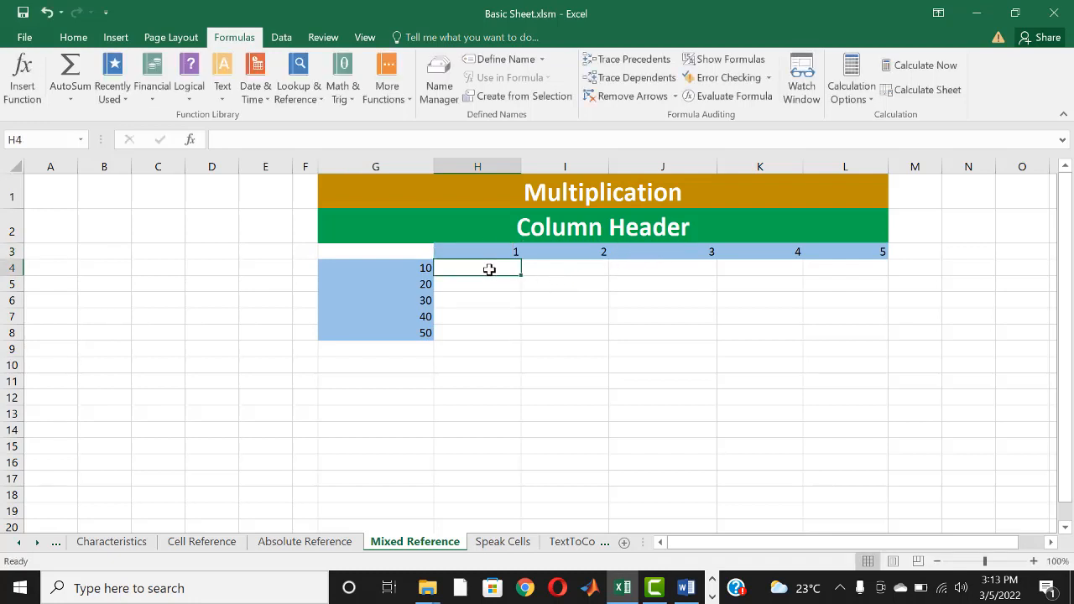
pyautogui.click(400, 268)
pyautogui.click(483, 252)
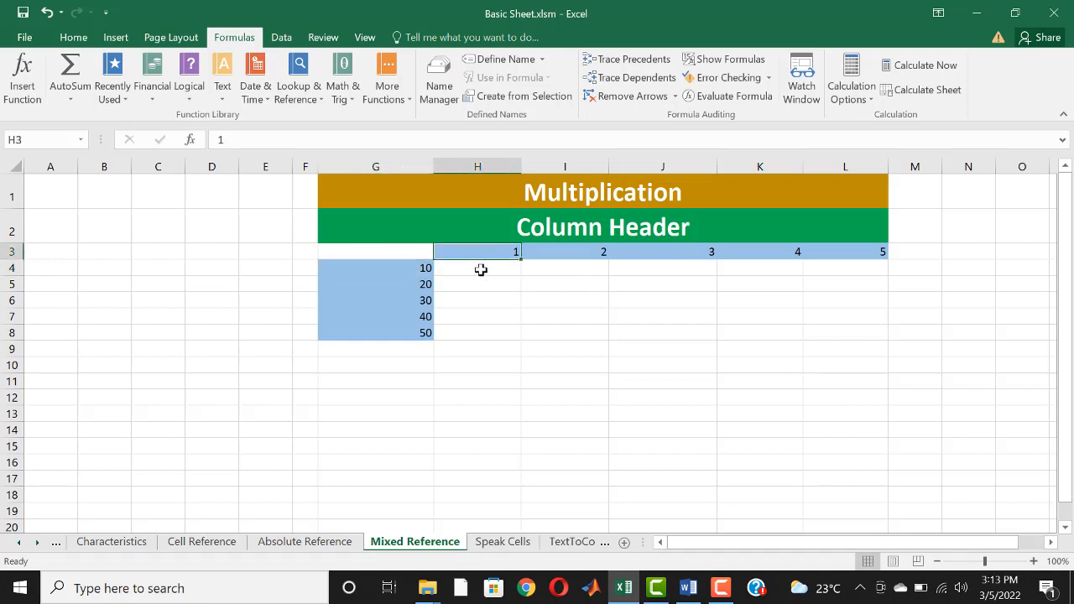
pyautogui.click(485, 267)
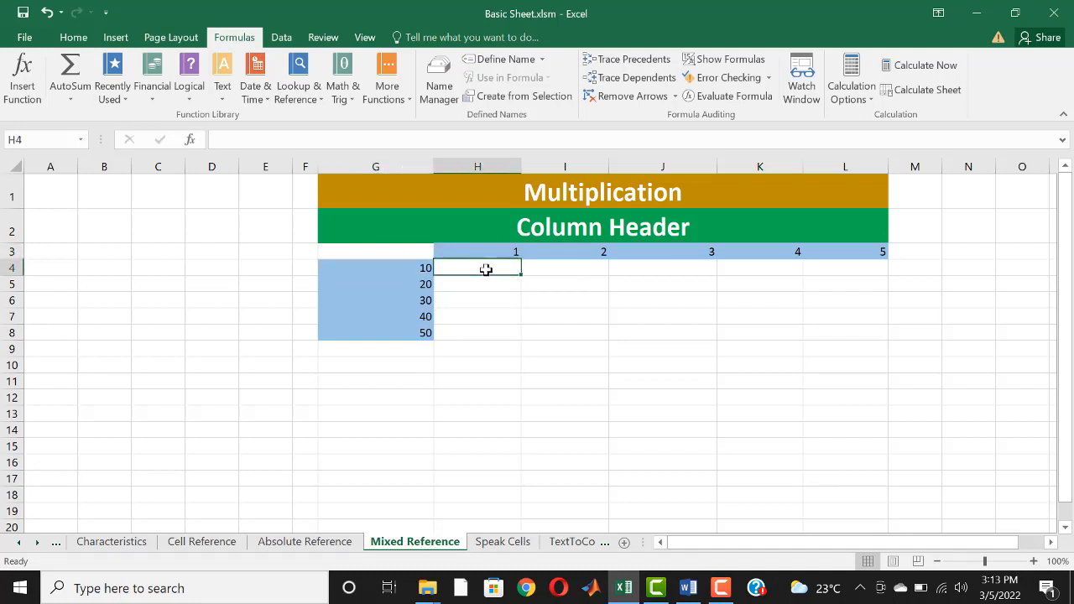
pyautogui.click(424, 288)
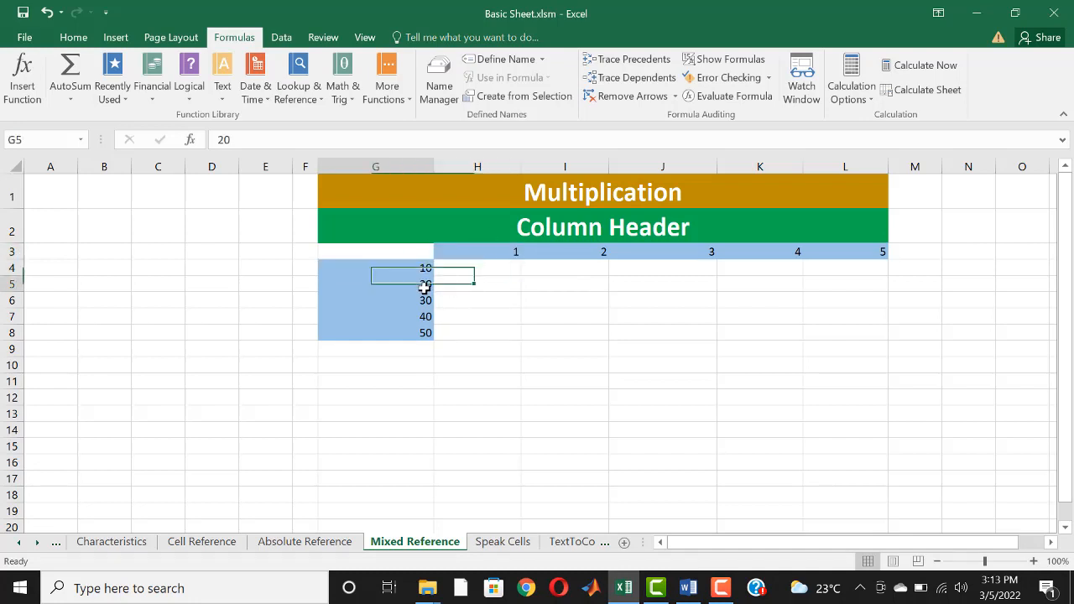
pyautogui.click(493, 255)
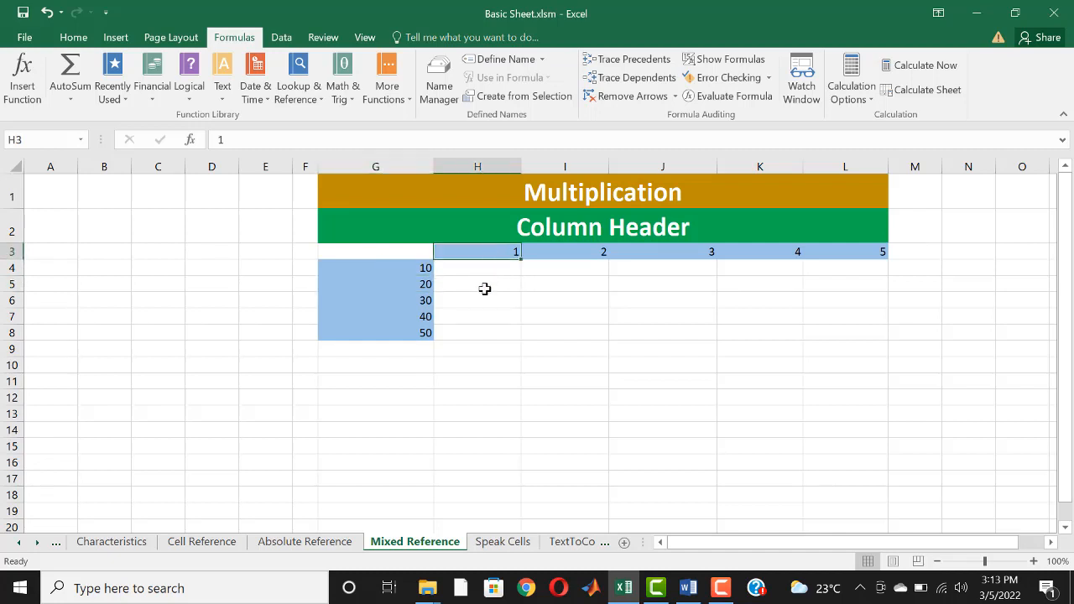
pyautogui.click(484, 289)
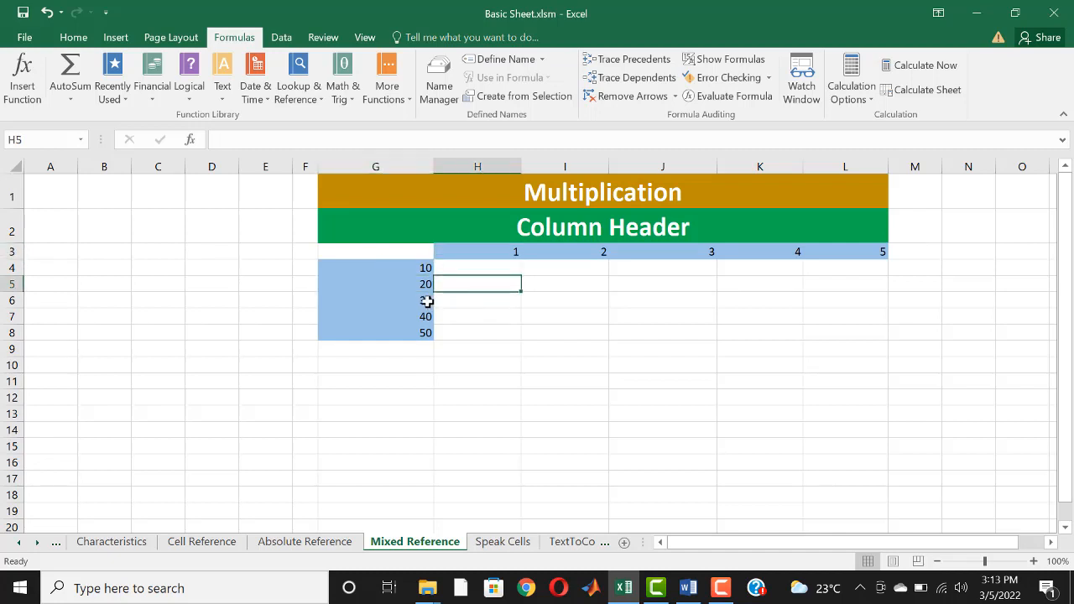
pyautogui.click(485, 301)
# Enter =G4*H3 in H4 and fill the formula down to H8
pyautogui.click(466, 272)
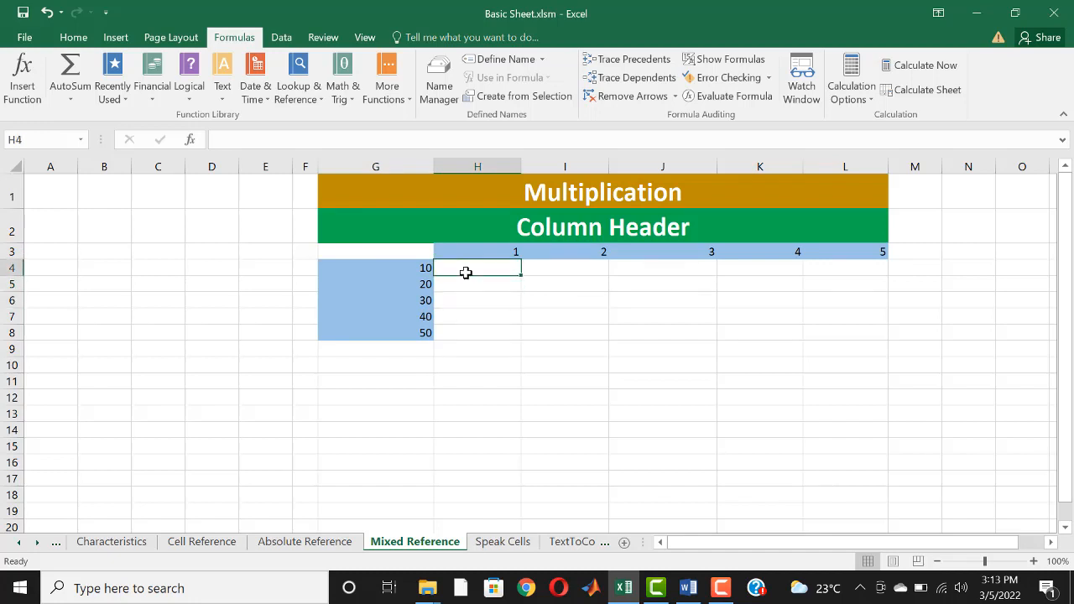
pyautogui.write('=')
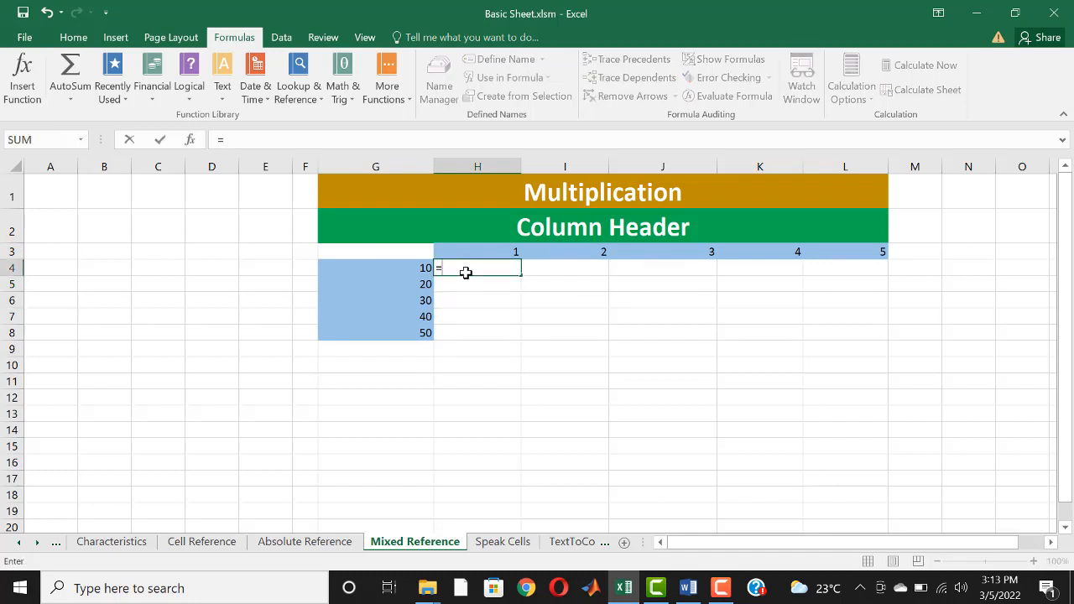
pyautogui.write('B')
pyautogui.press('BackSpace')
pyautogui.click(417, 268)
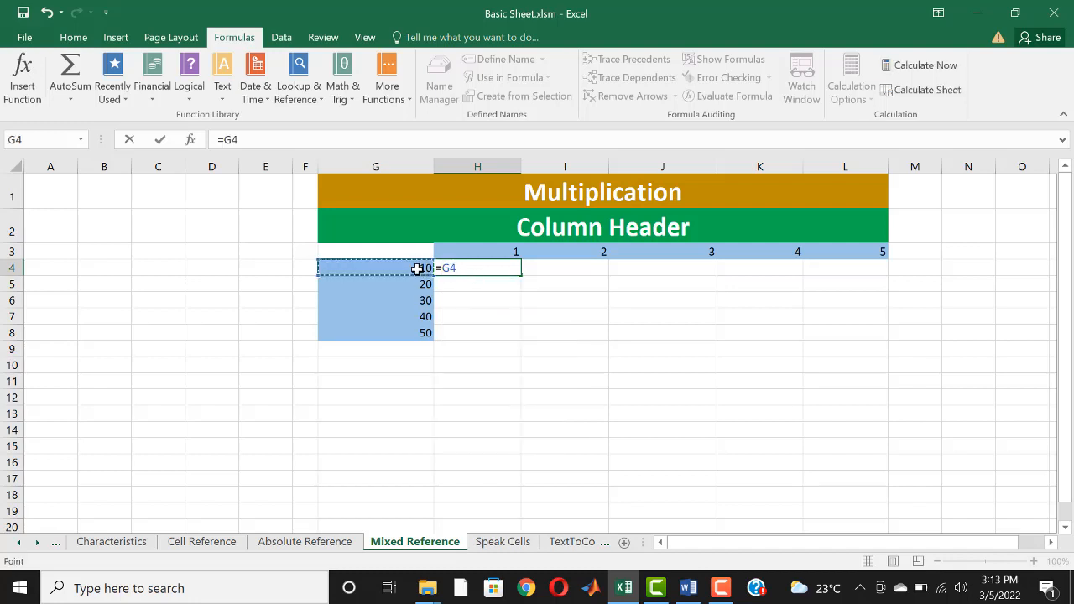
pyautogui.write('*')
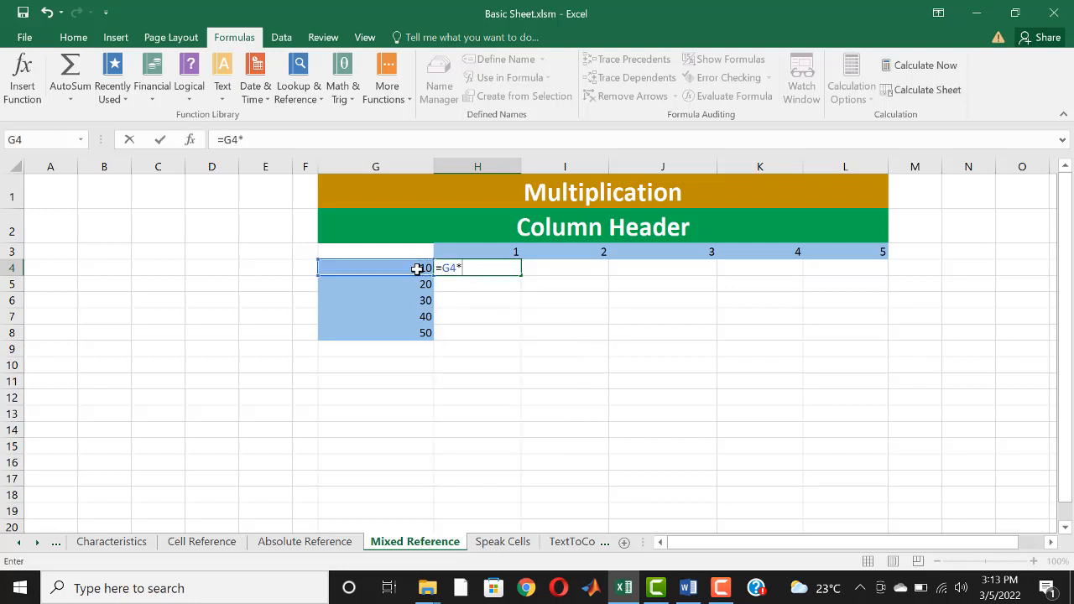
pyautogui.click(475, 251)
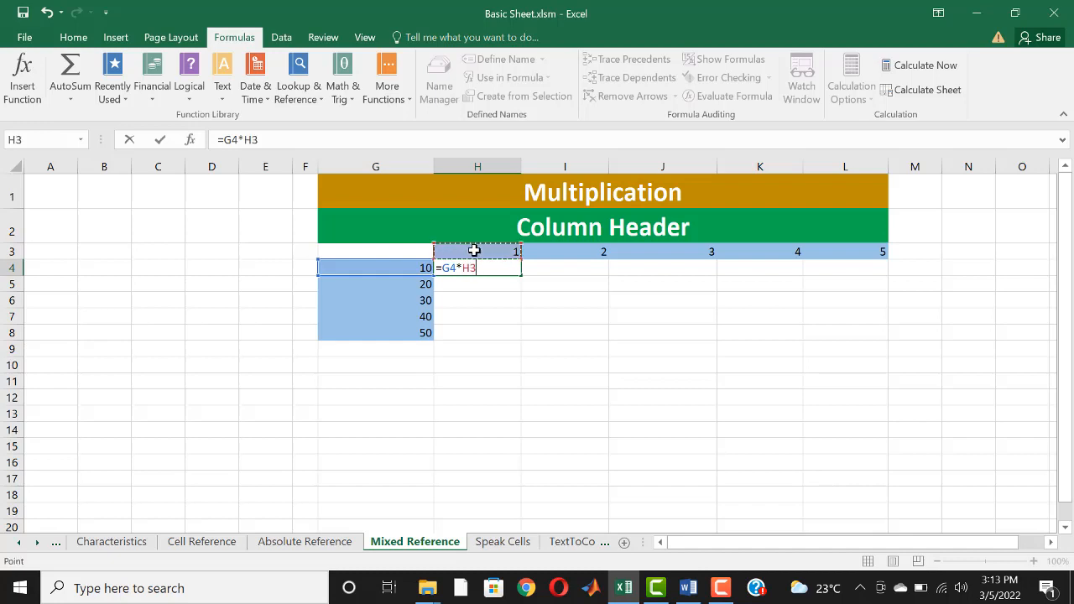
pyautogui.press('Return')
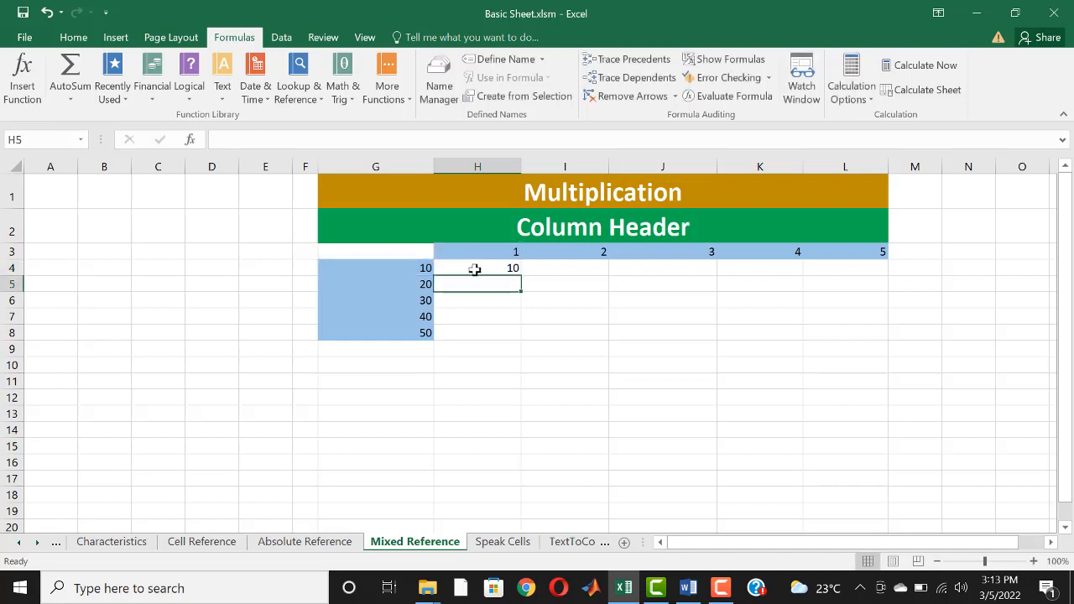
pyautogui.click(476, 266)
pyautogui.moveTo(519, 271); pyautogui.dragTo(518, 340)
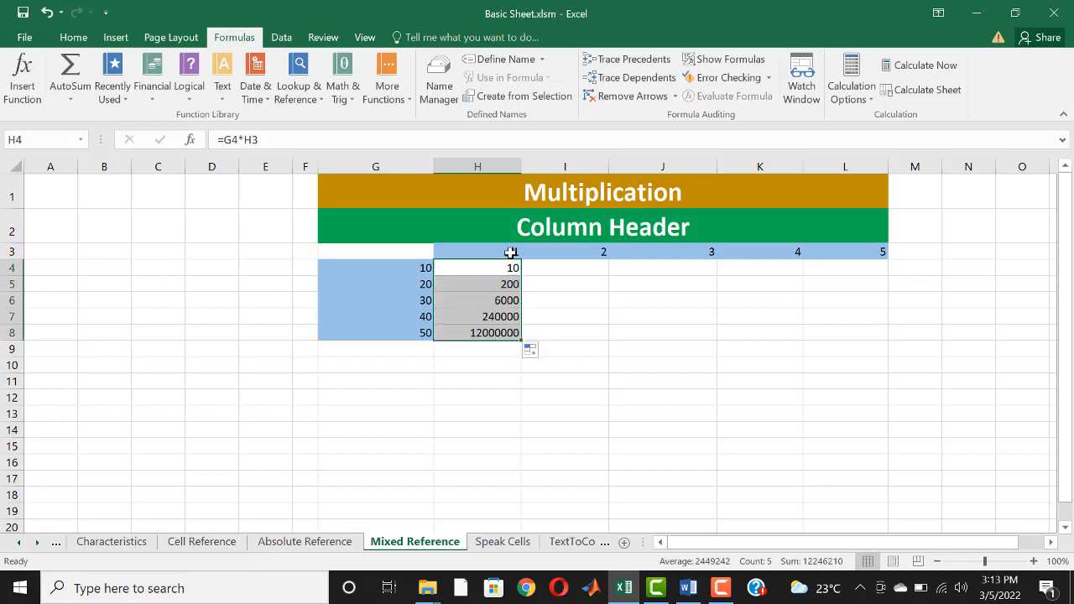
# Display the sheet's formulas and examine how the relative references shift from H4 to H6
pyautogui.click(701, 60)
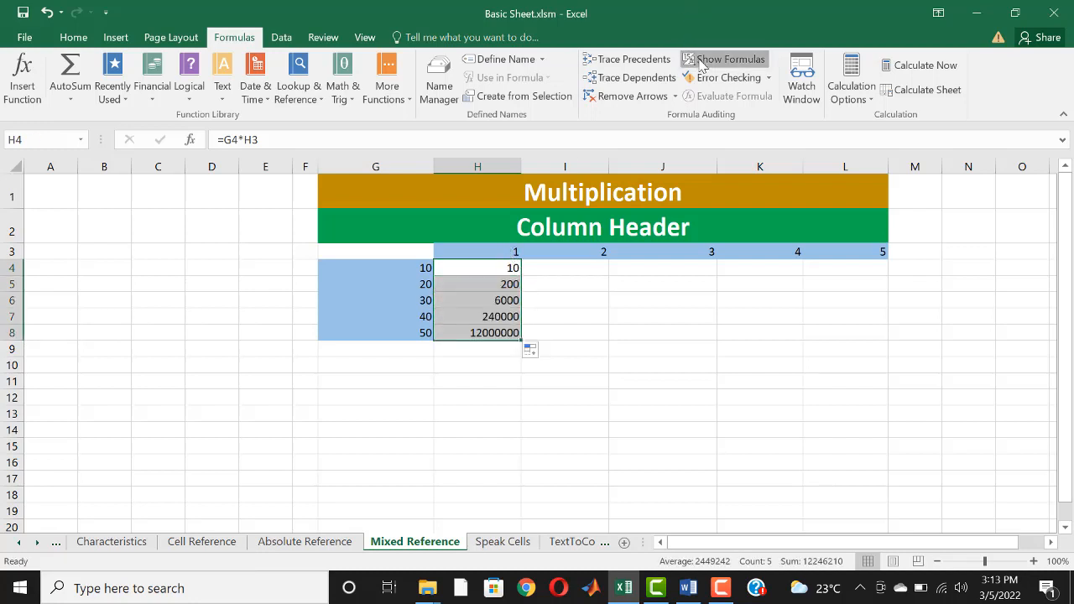
pyautogui.moveTo(749, 542); pyautogui.dragTo(875, 542)
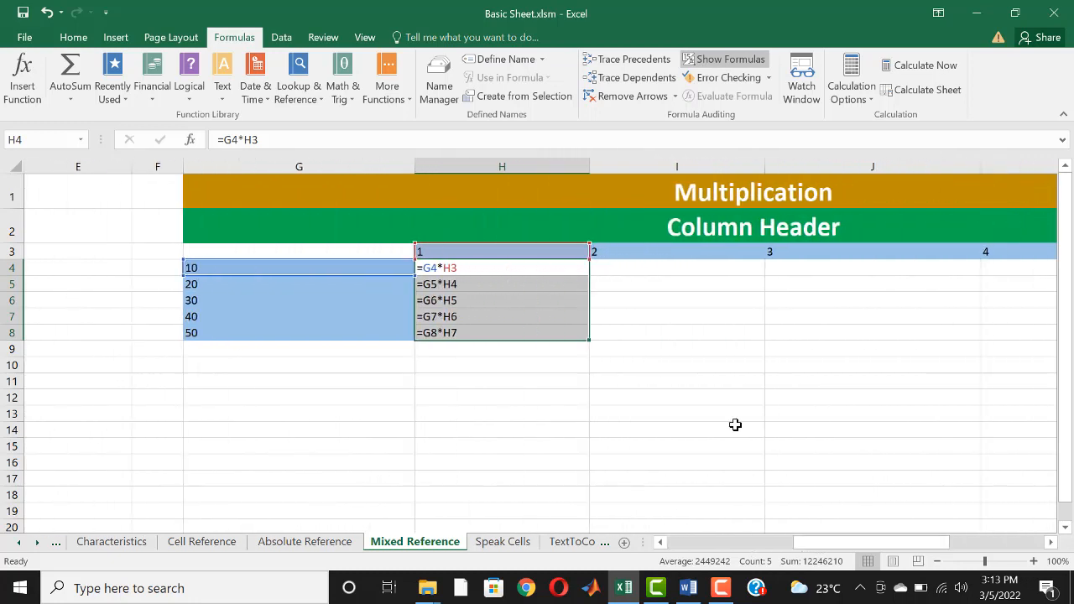
pyautogui.click(527, 266)
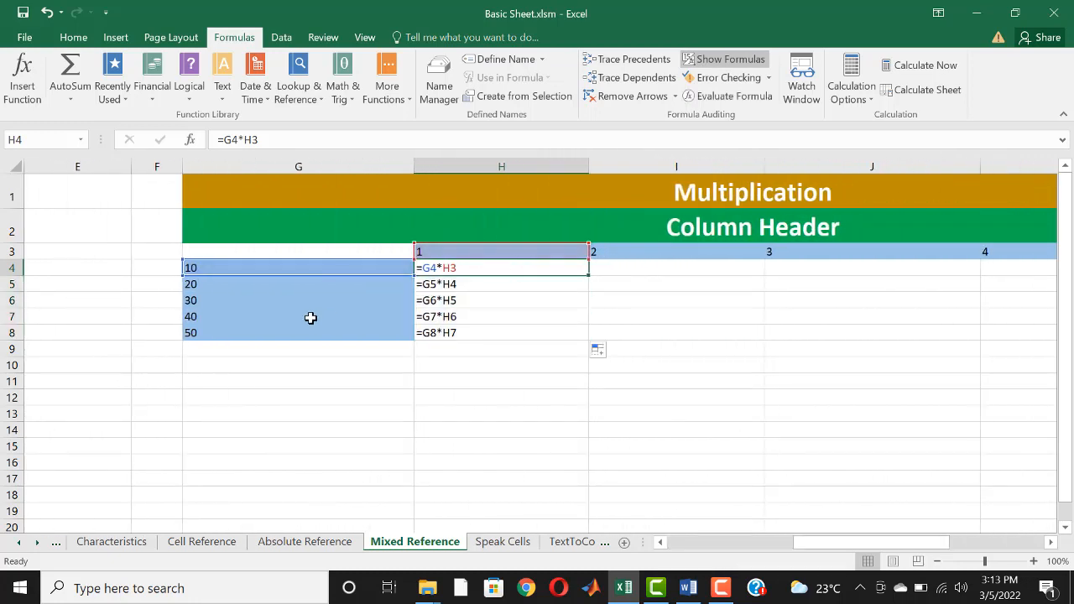
pyautogui.click(443, 284)
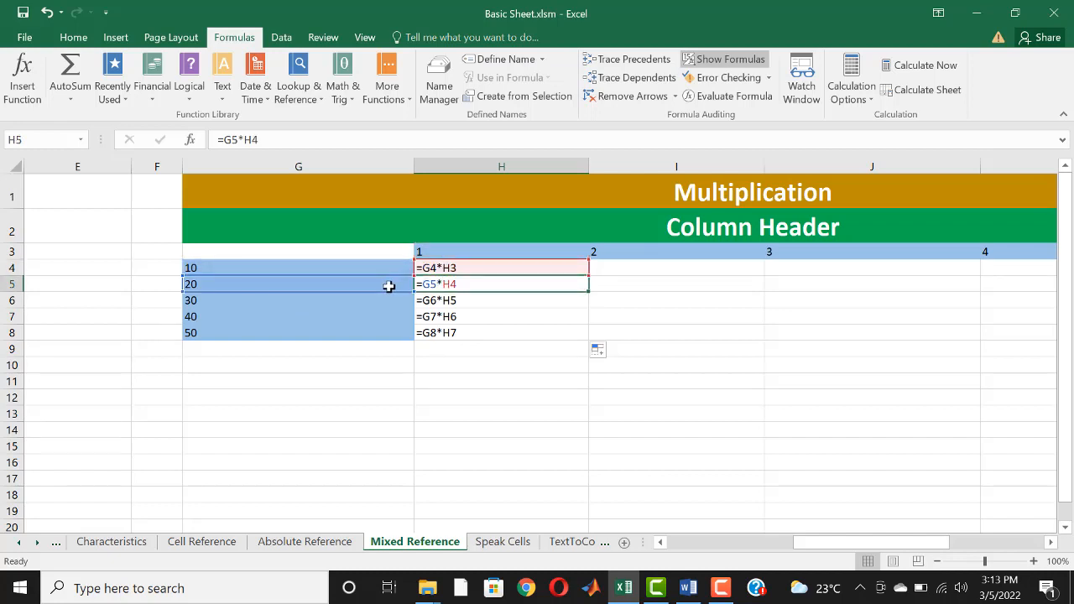
pyautogui.click(439, 267)
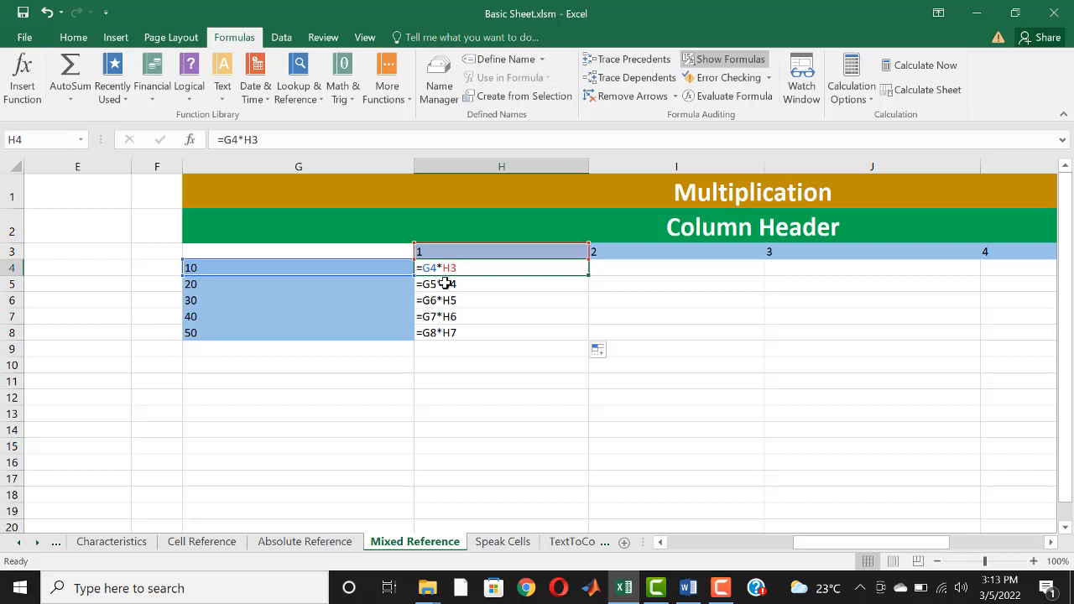
pyautogui.click(443, 283)
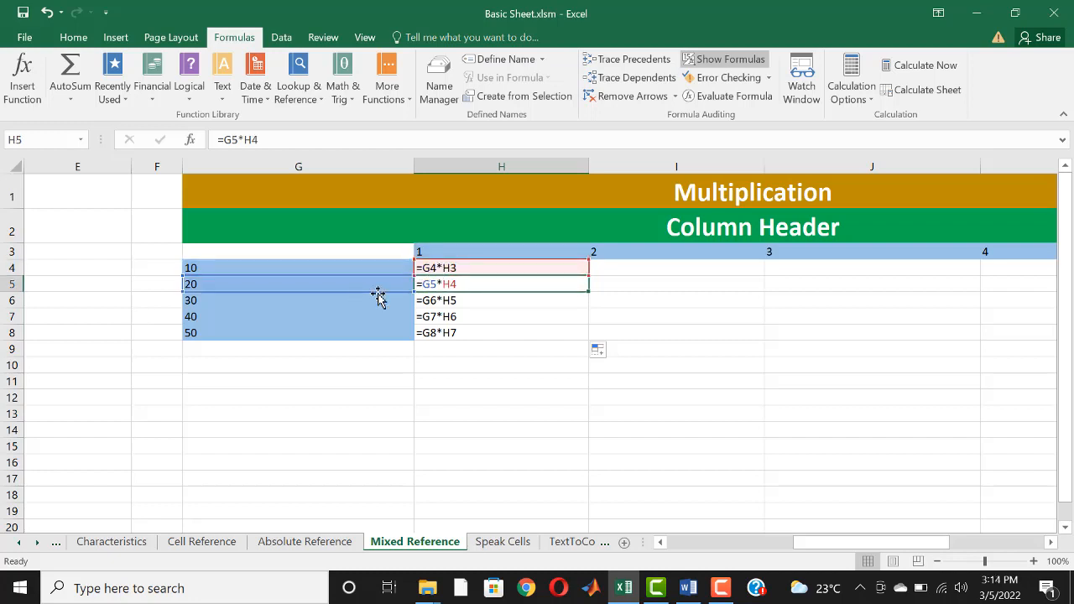
pyautogui.click(439, 300)
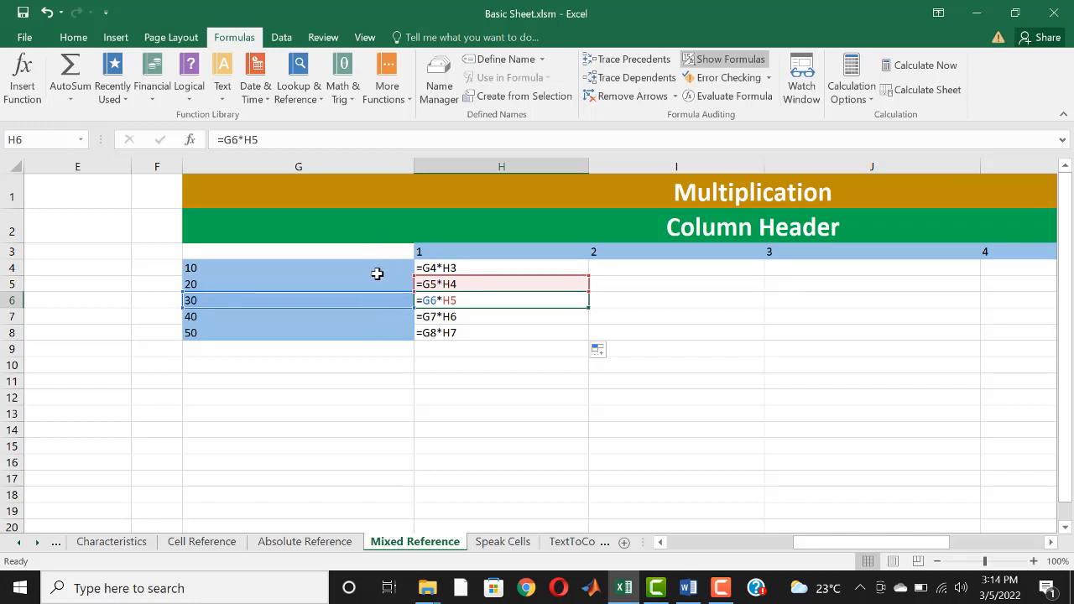
# Make H3 absolute in H4's formula so it reads =G4*$H$3, and fill it down to H8
pyautogui.click(452, 267)
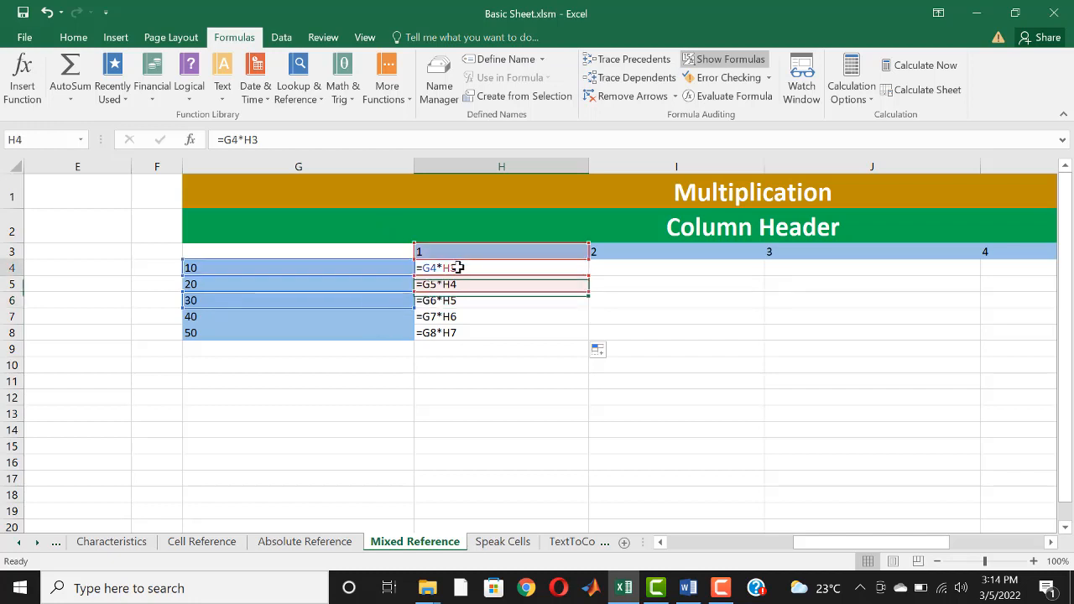
pyautogui.doubleClick(452, 268)
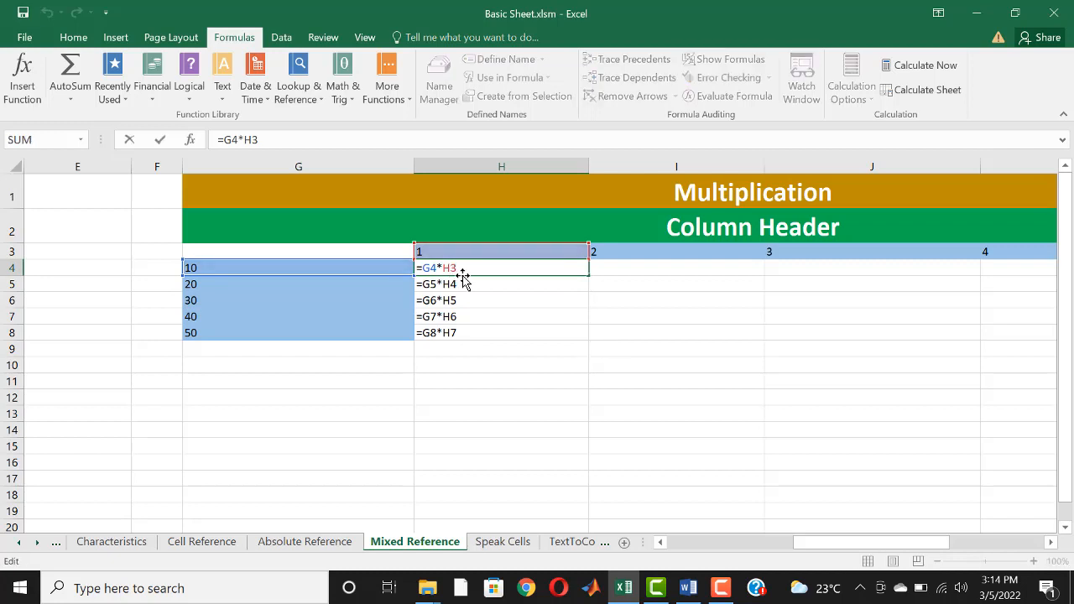
pyautogui.write('y')
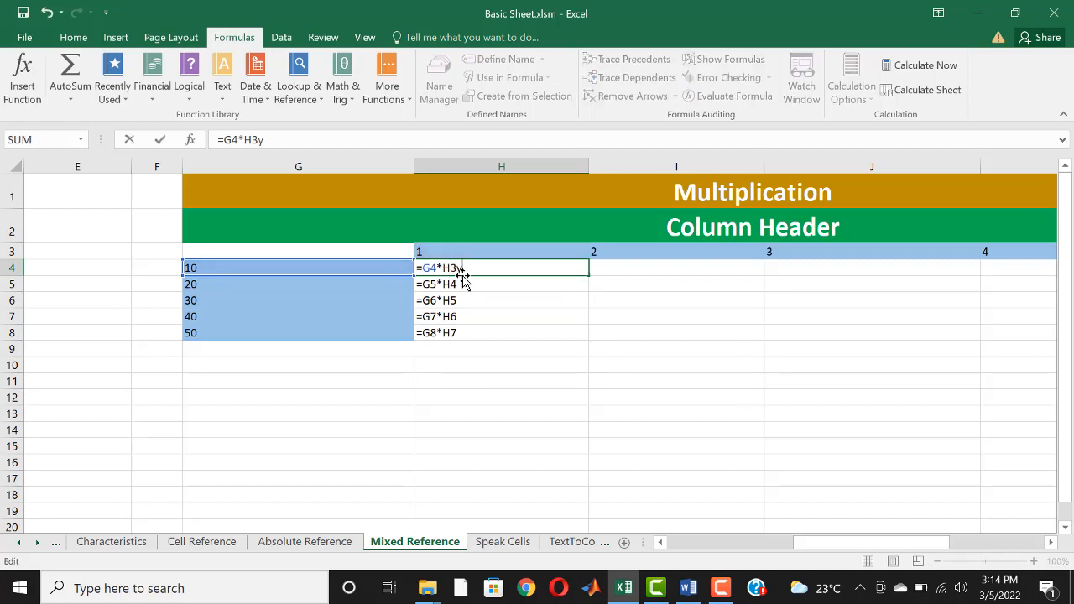
pyautogui.press('BackSpace')
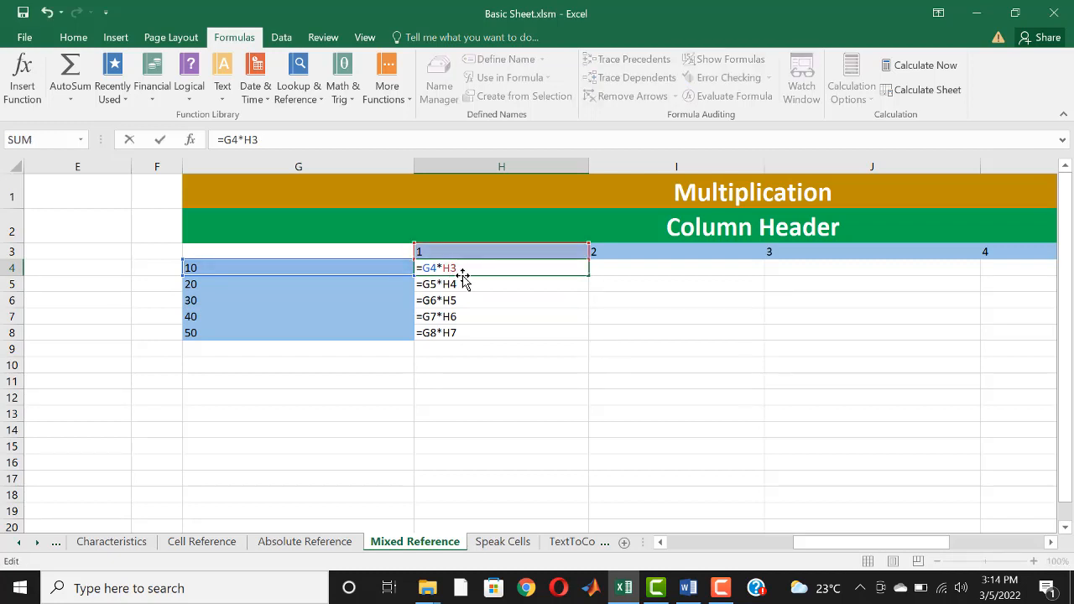
pyautogui.press('F4')
pyautogui.moveTo(589, 275); pyautogui.dragTo(579, 342)
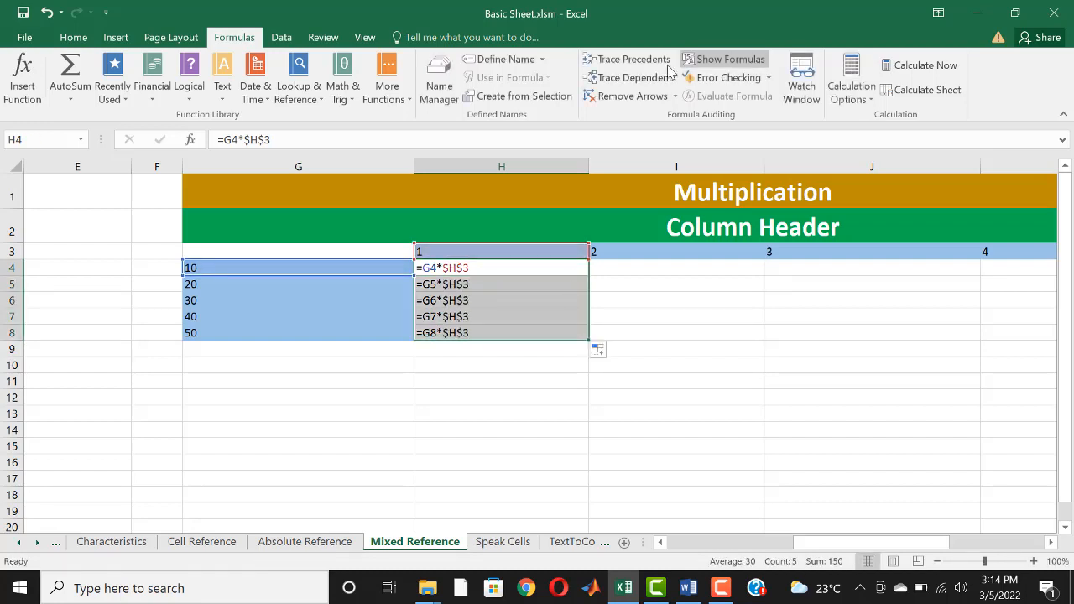
# Switch the sheet back to showing results and fill H4's formula across the whole table through L8
pyautogui.click(720, 59)
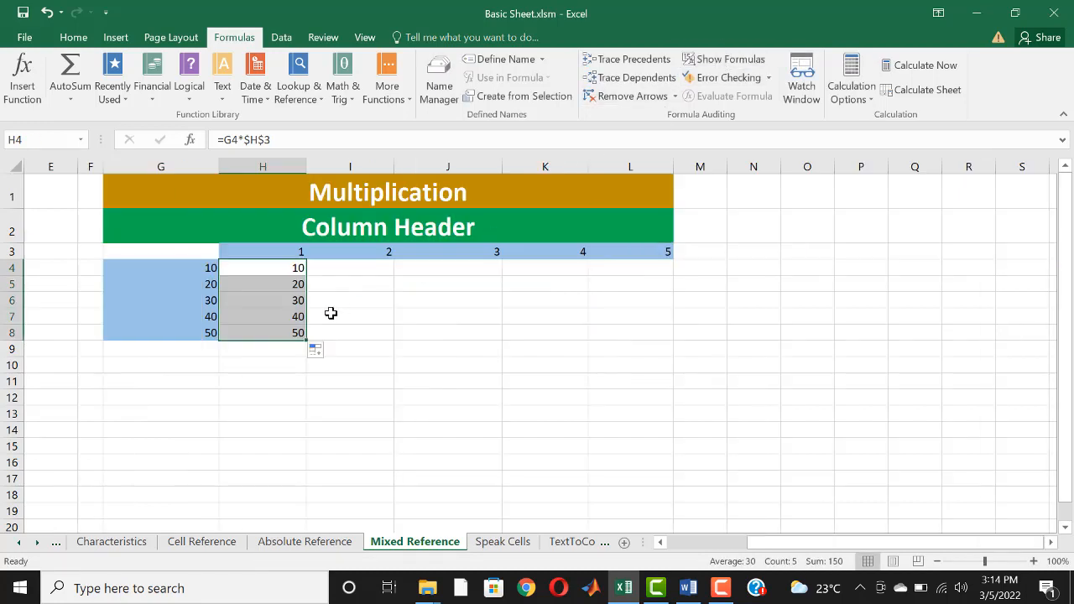
pyautogui.click(296, 253)
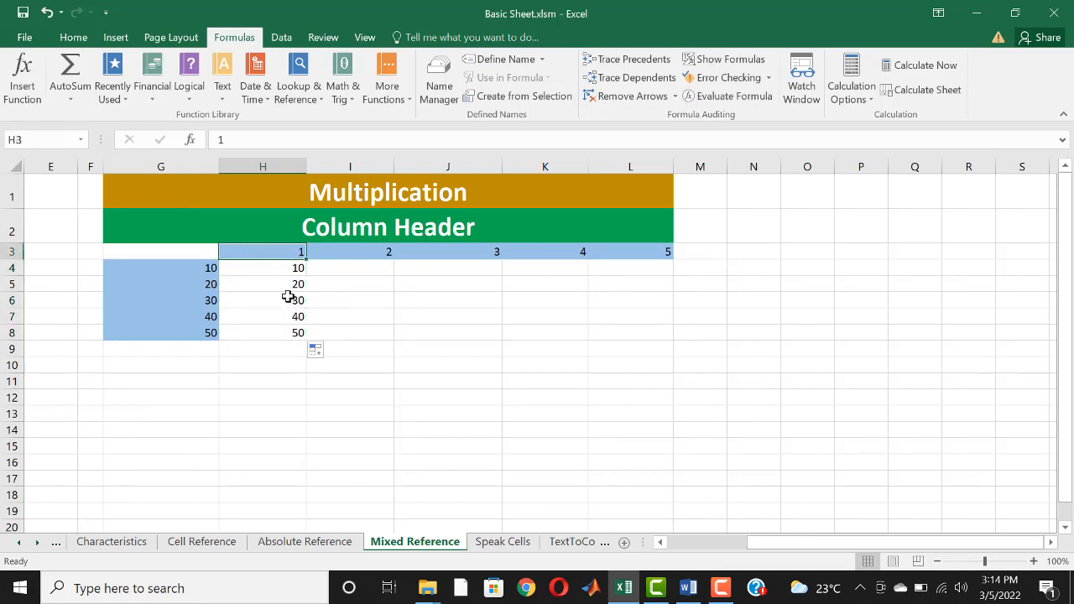
pyautogui.moveTo(293, 251); pyautogui.dragTo(293, 324)
pyautogui.doubleClick(280, 266)
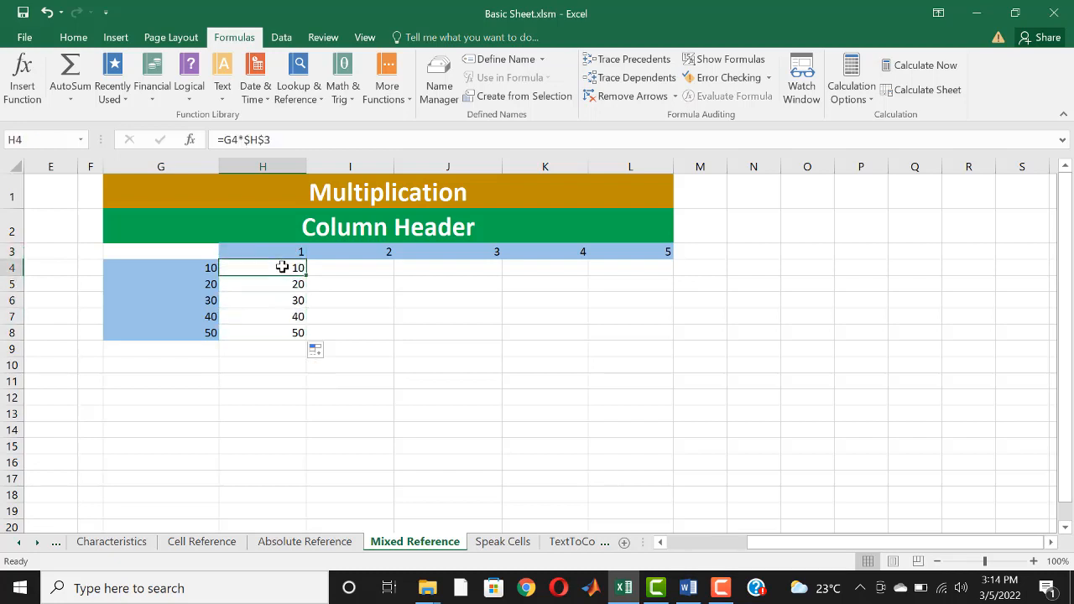
pyautogui.click(288, 329)
pyautogui.click(295, 270)
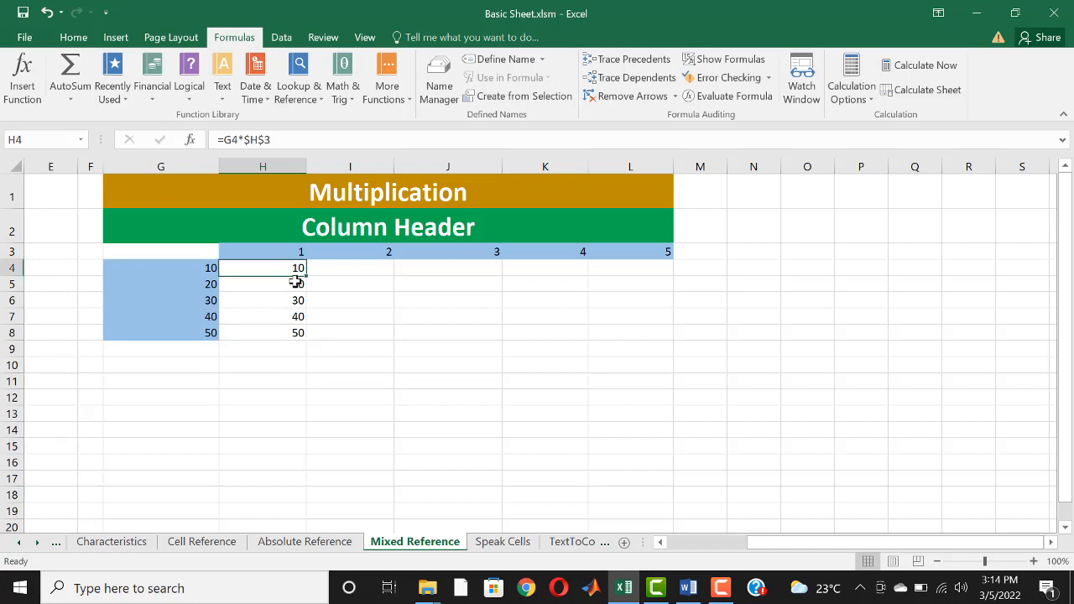
pyautogui.moveTo(305, 275); pyautogui.dragTo(662, 328)
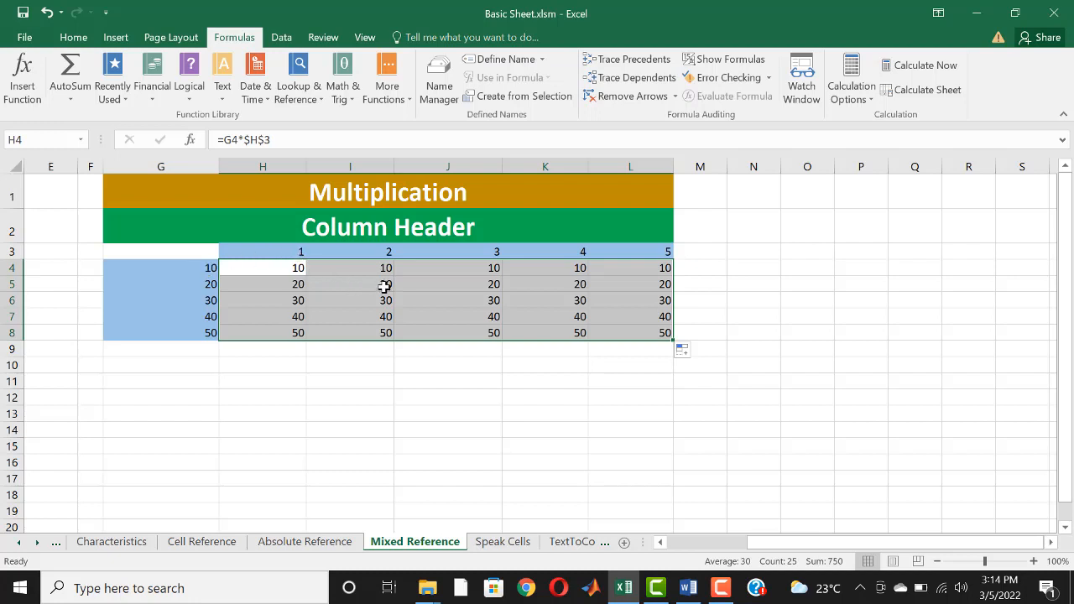
# Check I4's formula against the column header in I3, displaying the formulas for the whole table
pyautogui.click(385, 249)
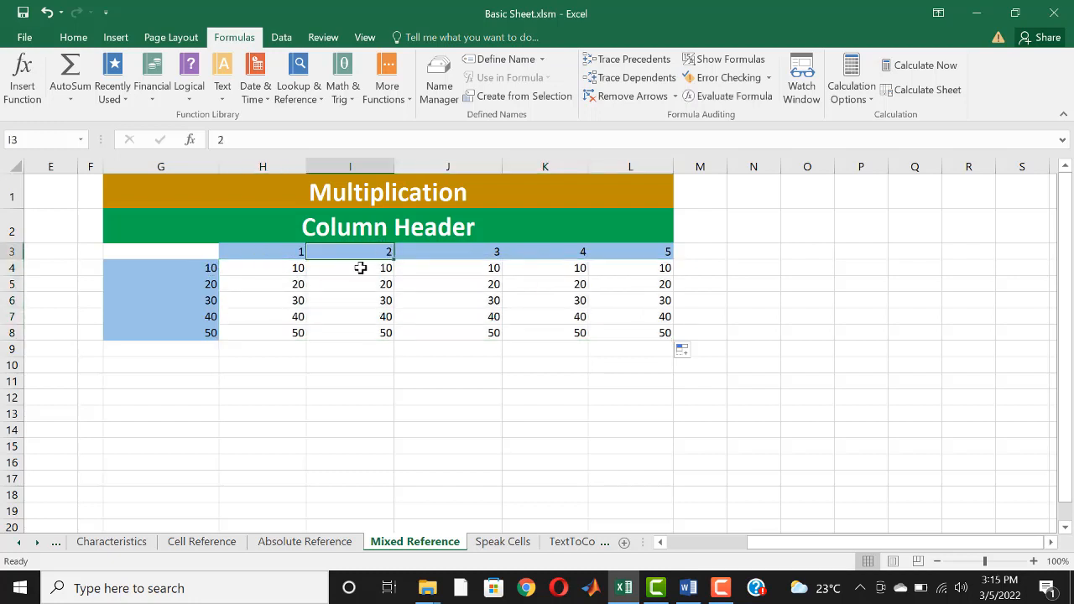
pyautogui.click(385, 273)
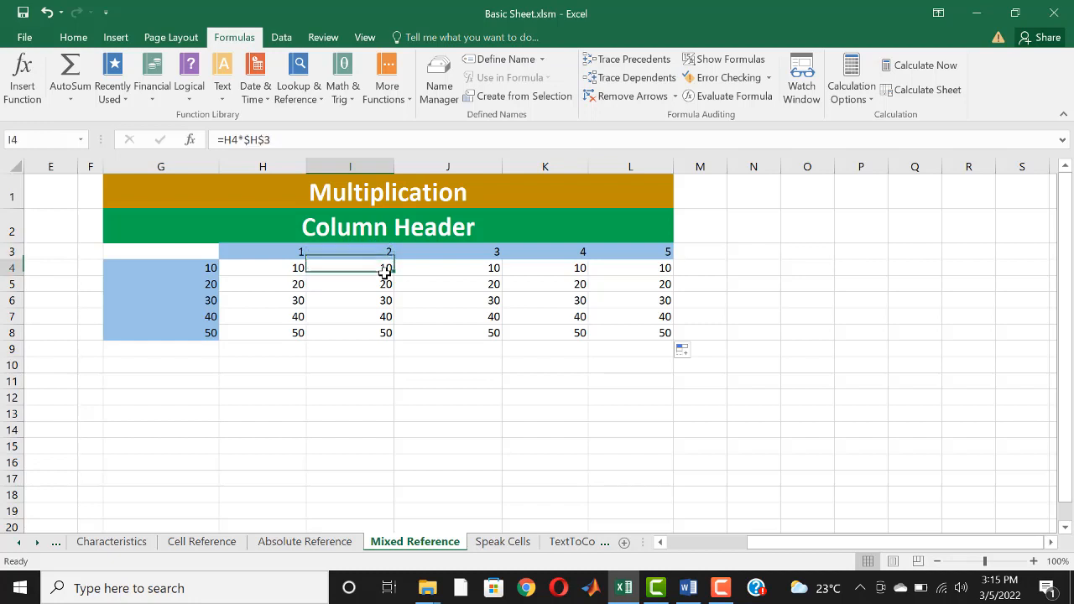
pyautogui.click(714, 60)
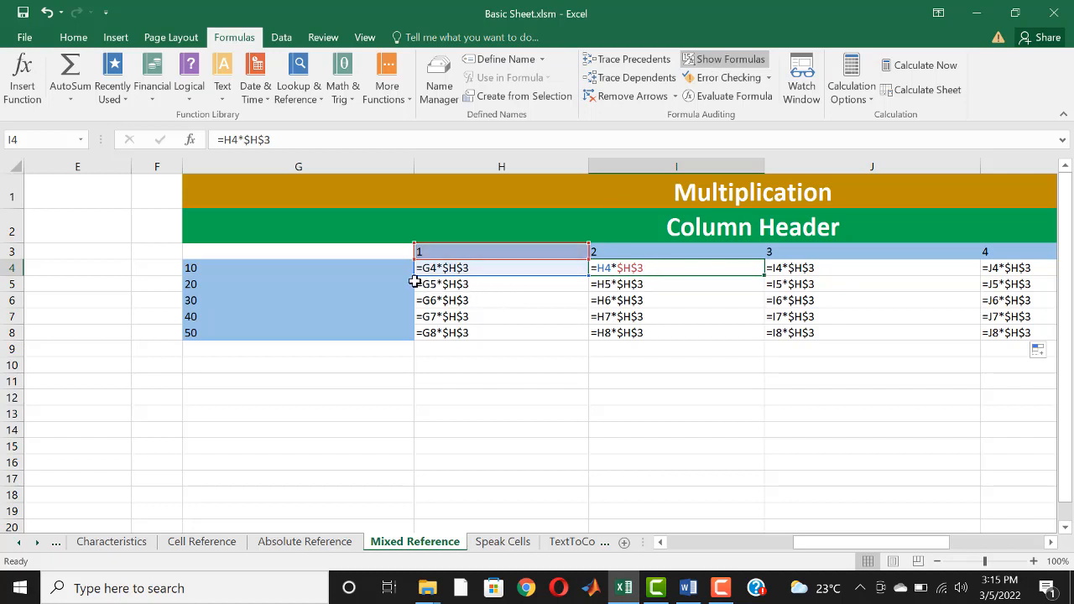
# Compare the formulas in H4:H8 and I4:I8 against the column header cell H3 that they all reference
pyautogui.click(466, 269)
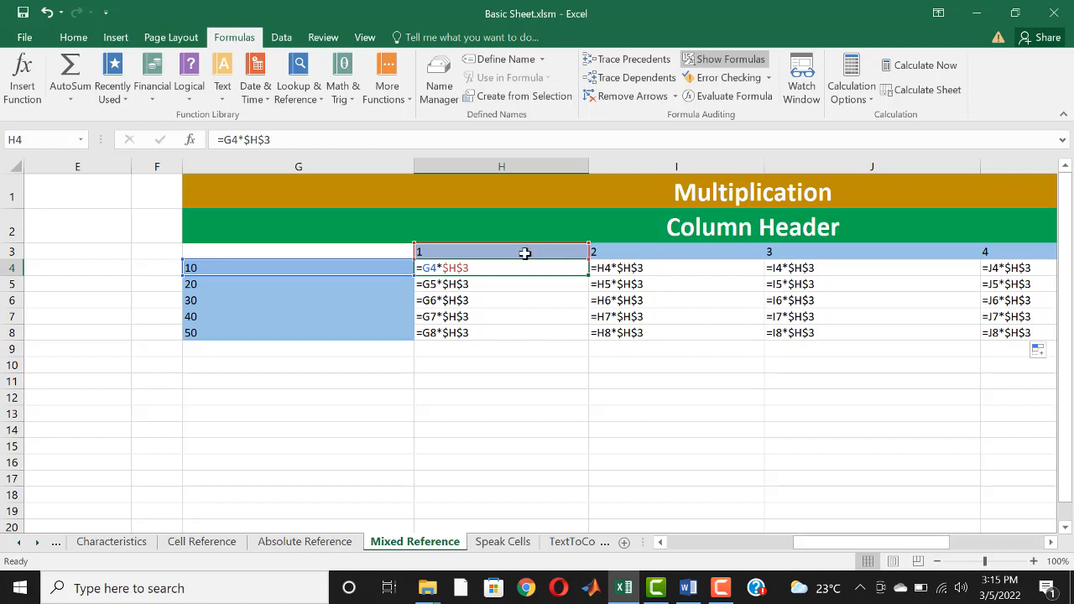
pyautogui.click(633, 285)
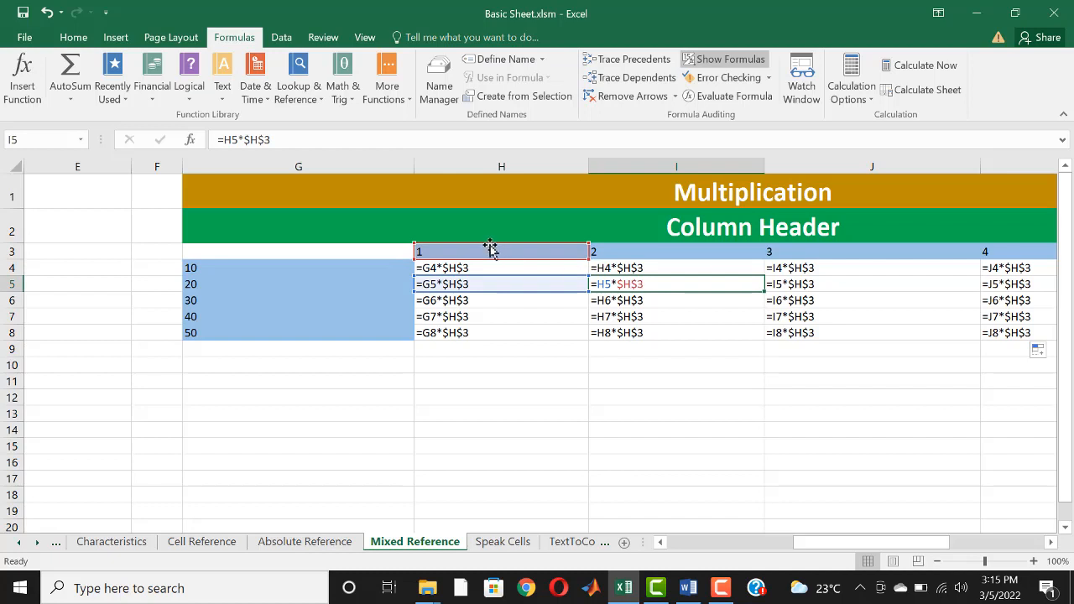
pyautogui.click(620, 304)
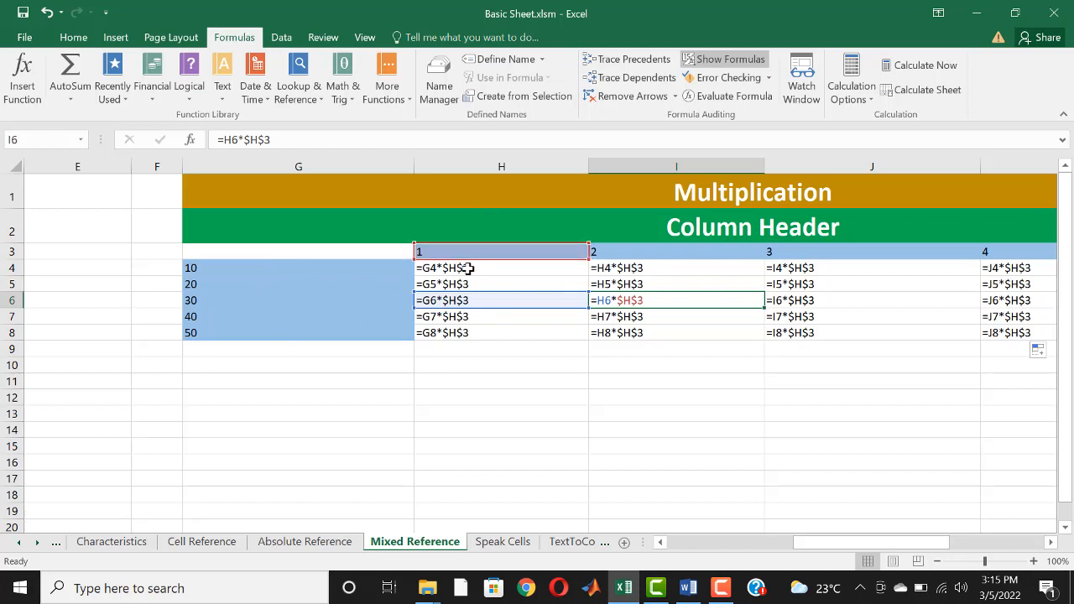
pyautogui.moveTo(466, 268); pyautogui.dragTo(467, 330)
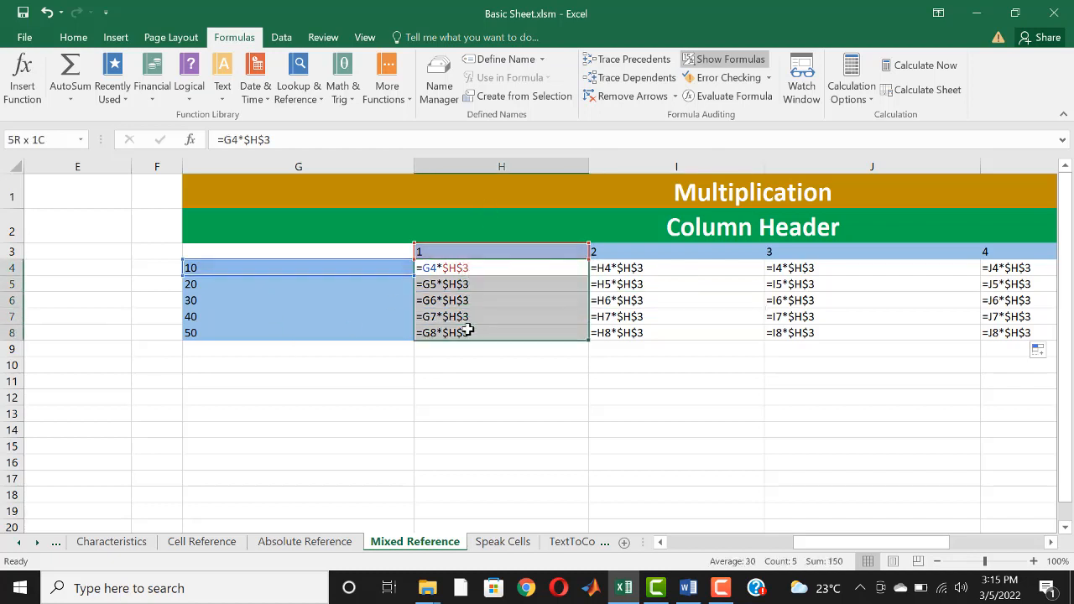
pyautogui.click(467, 251)
pyautogui.moveTo(628, 269); pyautogui.dragTo(635, 326)
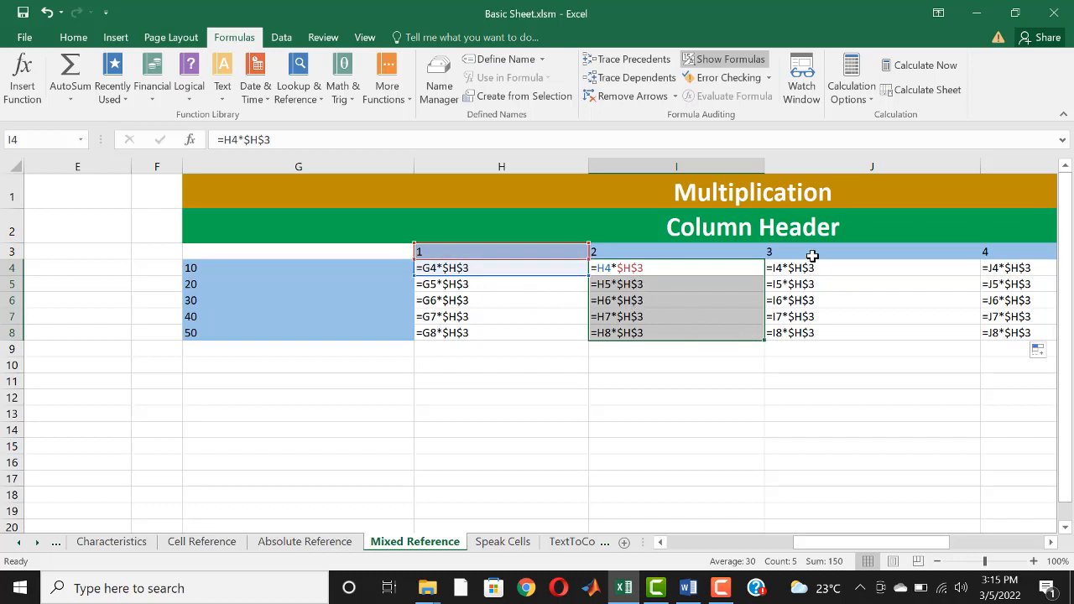
# Undo the fills and formula entries in the multiplication table until H4:L8 is empty again
pyautogui.hotkey('ctrl', 'z')
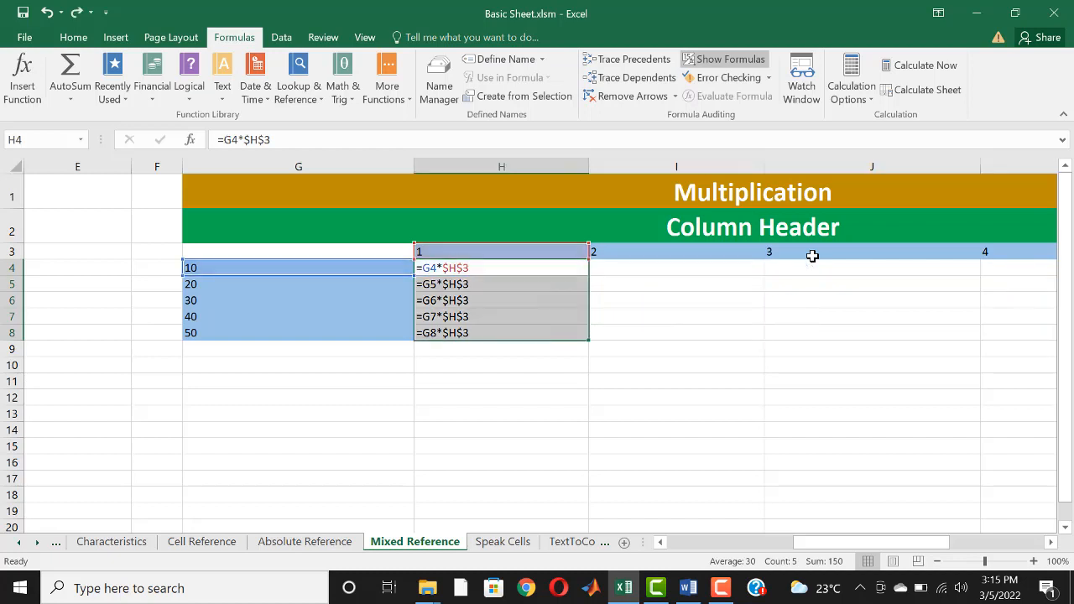
pyautogui.hotkey('ctrl', 'z')
pyautogui.hotkey('ctrl', 'z')
pyautogui.hotkey('ctrl', 'z')
pyautogui.hotkey('ctrl', 'z')
pyautogui.hotkey('ctrl', 'z')
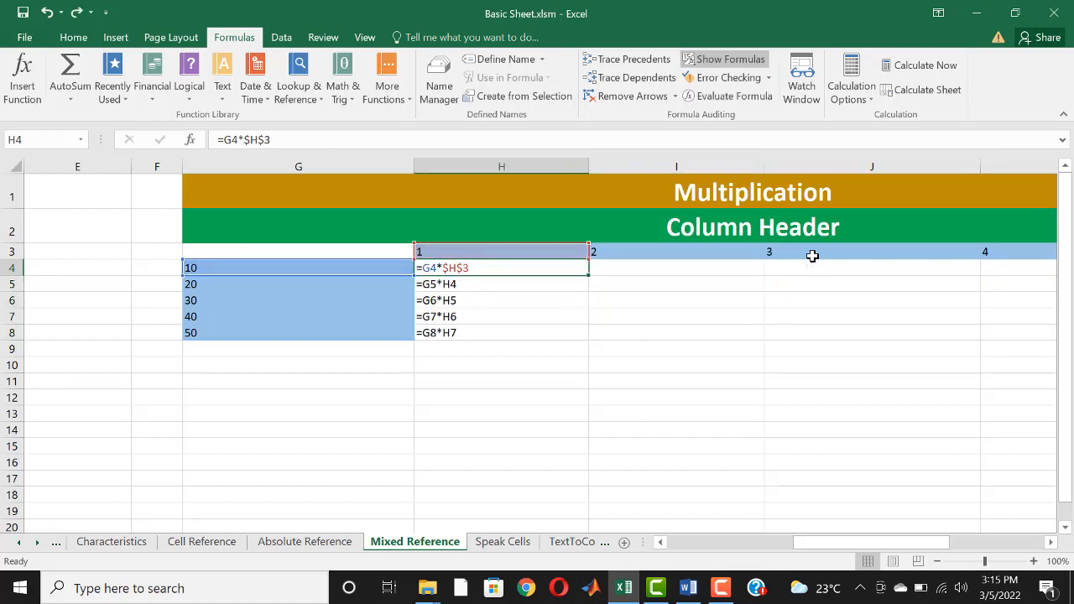
pyautogui.hotkey('ctrl', 'z')
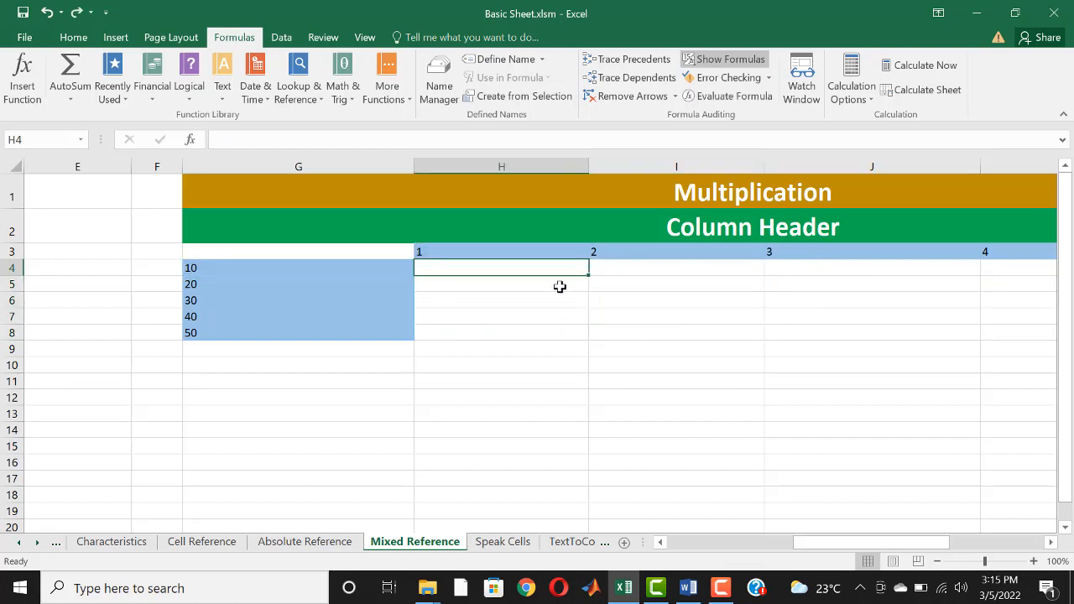
# Review the row header values in column G and the column header values in row 3
pyautogui.moveTo(348, 267); pyautogui.dragTo(341, 345)
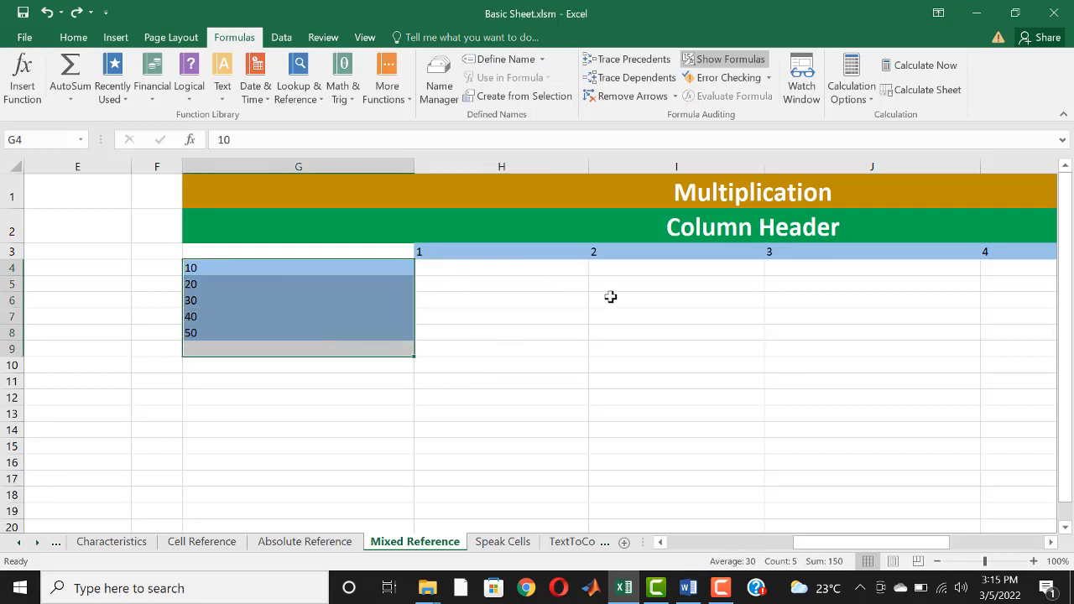
pyautogui.click(456, 250)
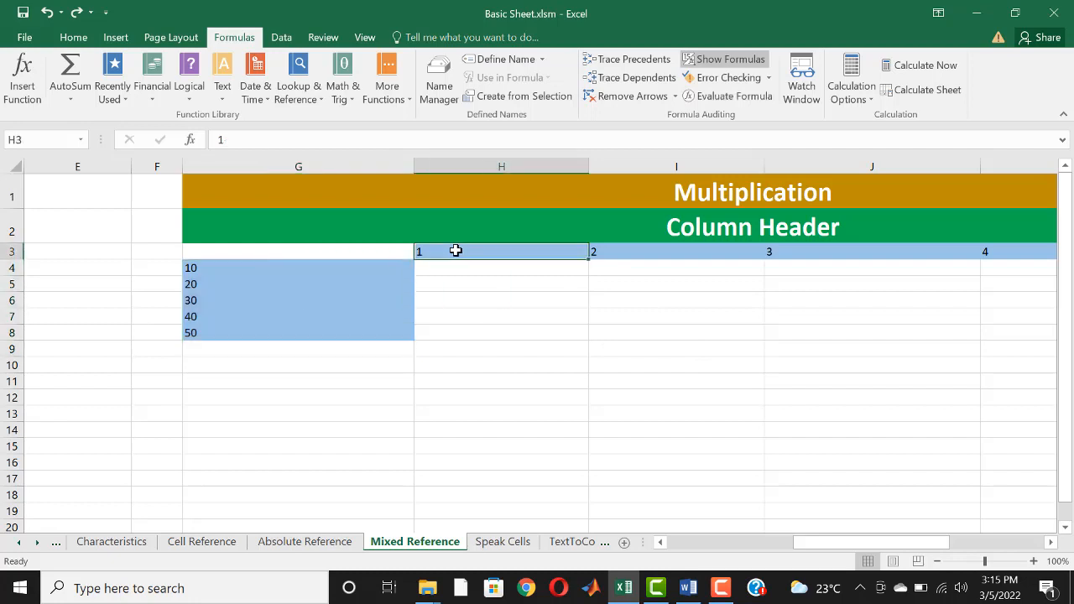
pyautogui.moveTo(456, 251); pyautogui.dragTo(803, 252)
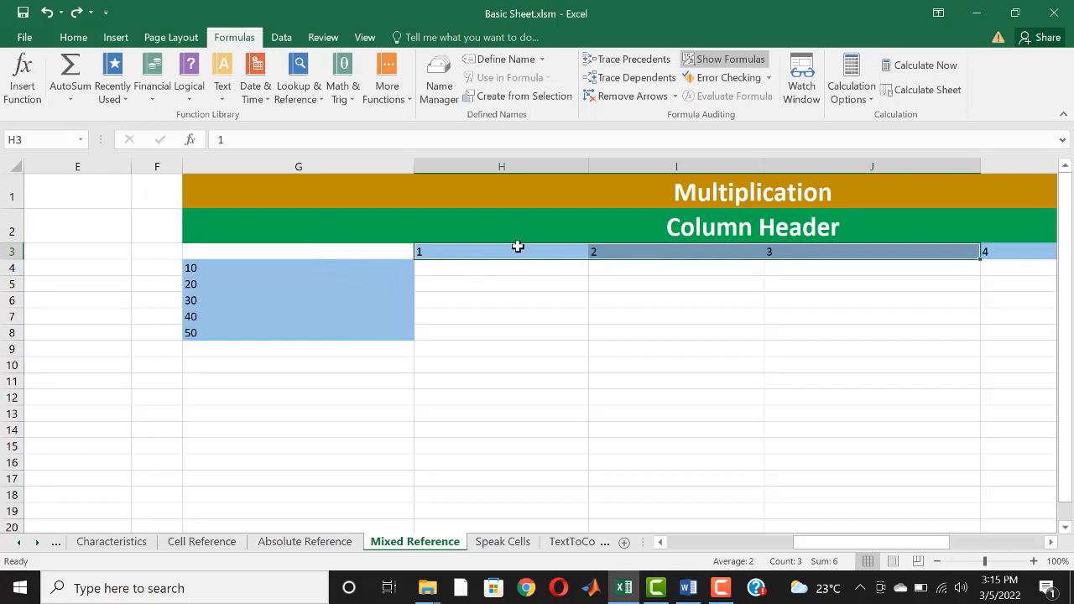
# Enter the mixed-reference formula =$G4*H$3 in H4, locking column G and row 3
pyautogui.click(468, 265)
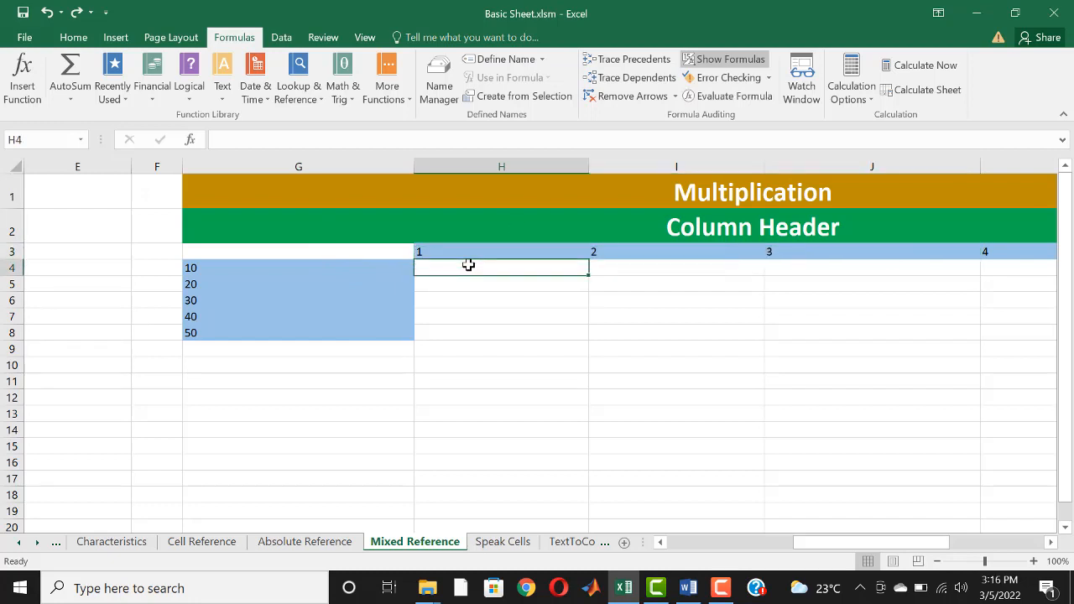
pyautogui.write('=')
pyautogui.click(304, 267)
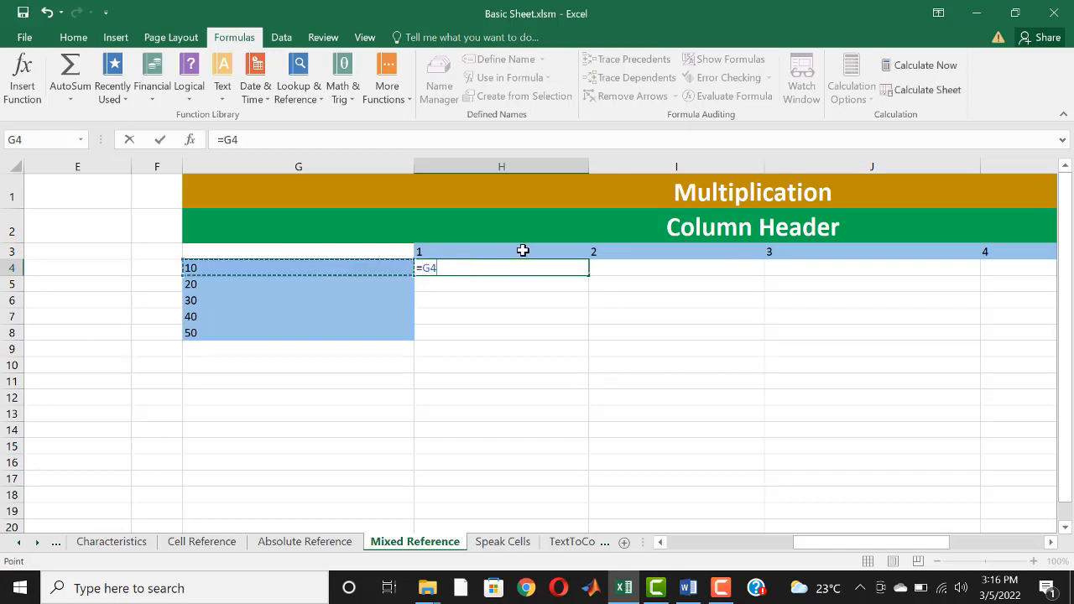
pyautogui.press('Left')
pyautogui.press('Right')
pyautogui.click(424, 269)
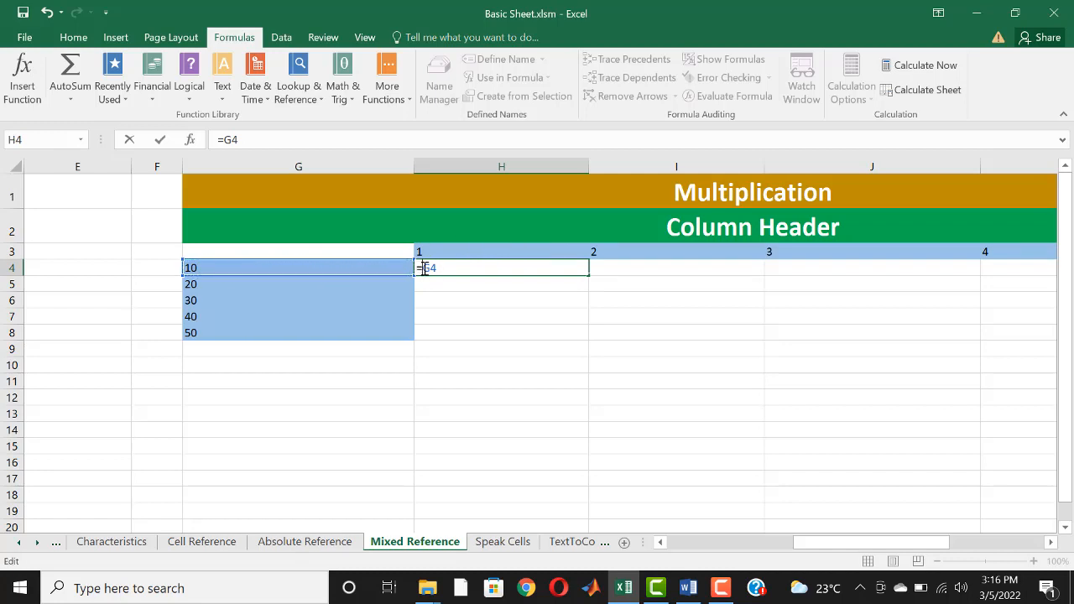
pyautogui.write('$G4*')
pyautogui.click(455, 252)
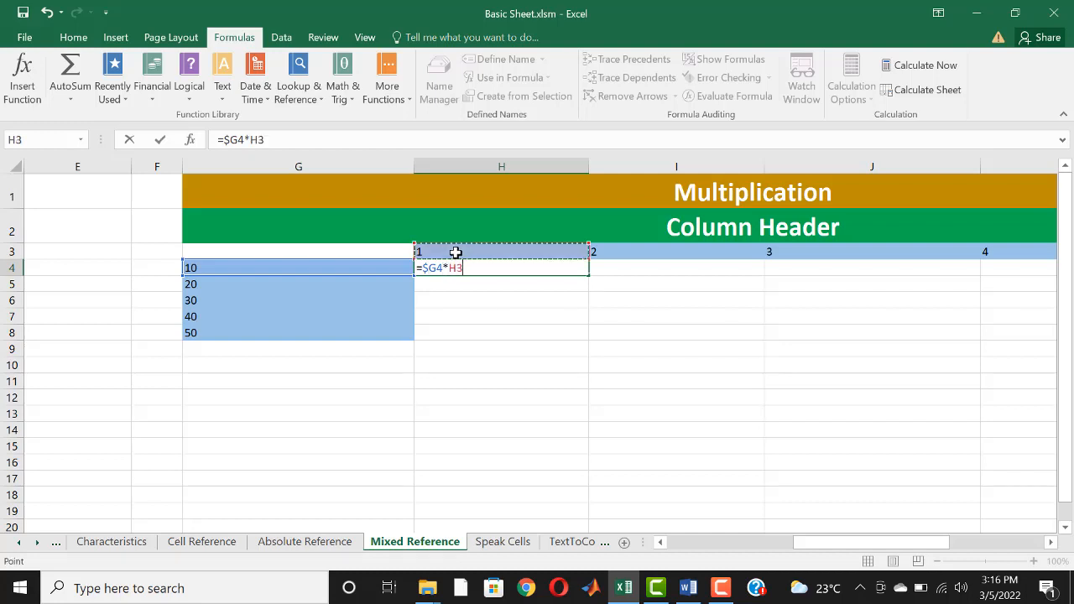
pyautogui.press('Left')
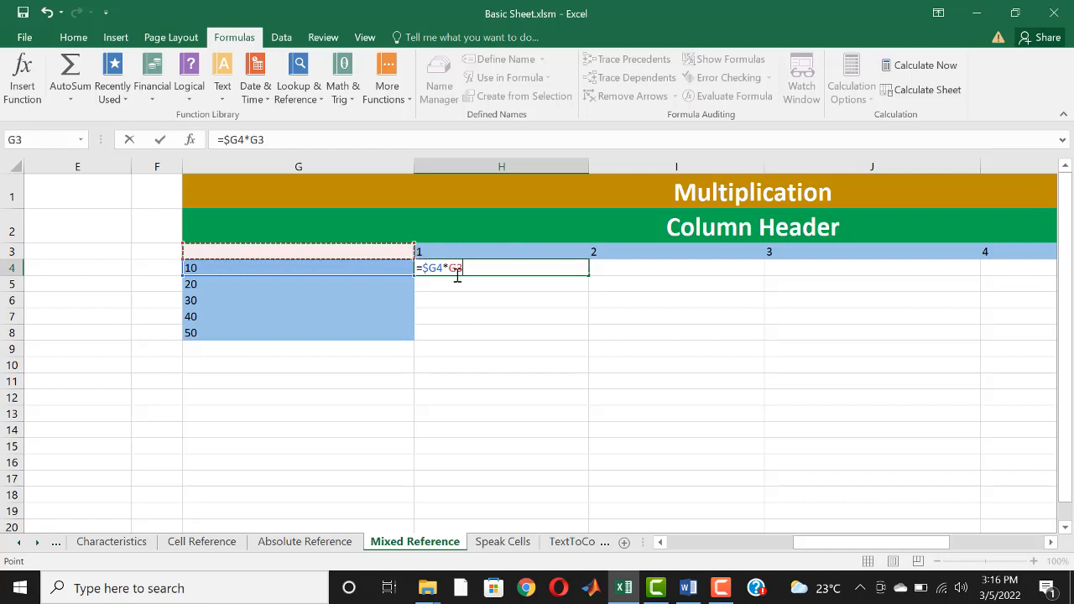
pyautogui.press('Right')
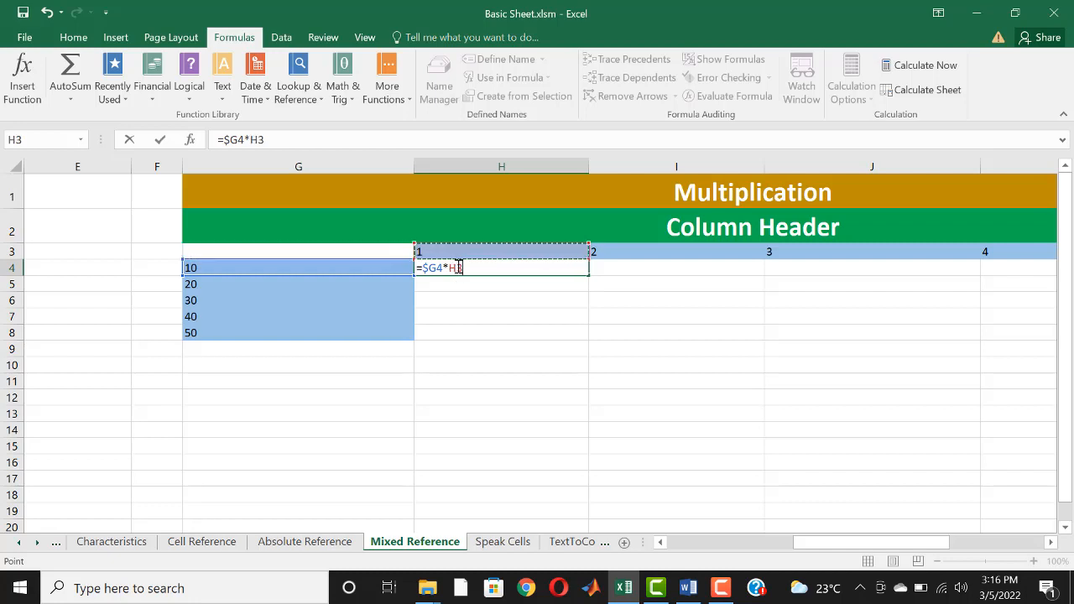
pyautogui.click(458, 267)
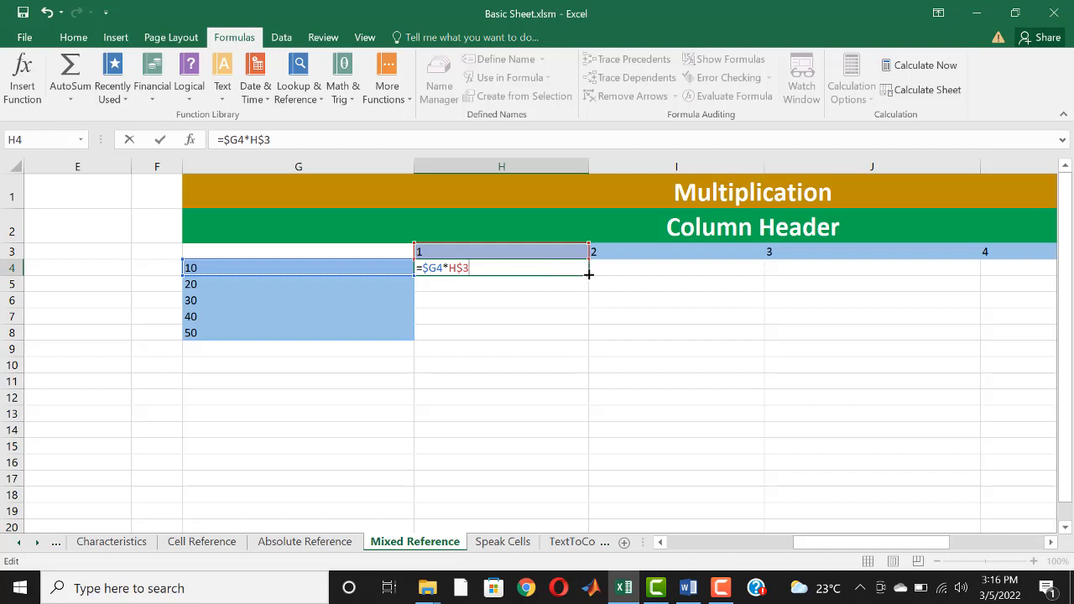
# Fill H4's mixed-reference formula down to H8, and extend the filled block across to column K
pyautogui.moveTo(591, 275); pyautogui.dragTo(585, 341)
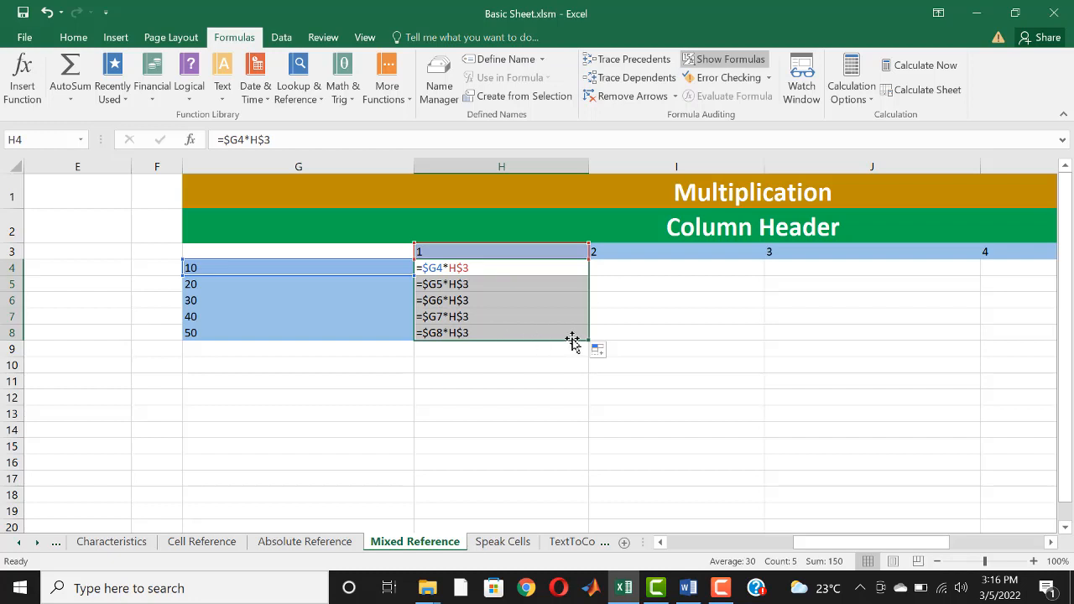
pyautogui.moveTo(588, 338); pyautogui.dragTo(696, 334)
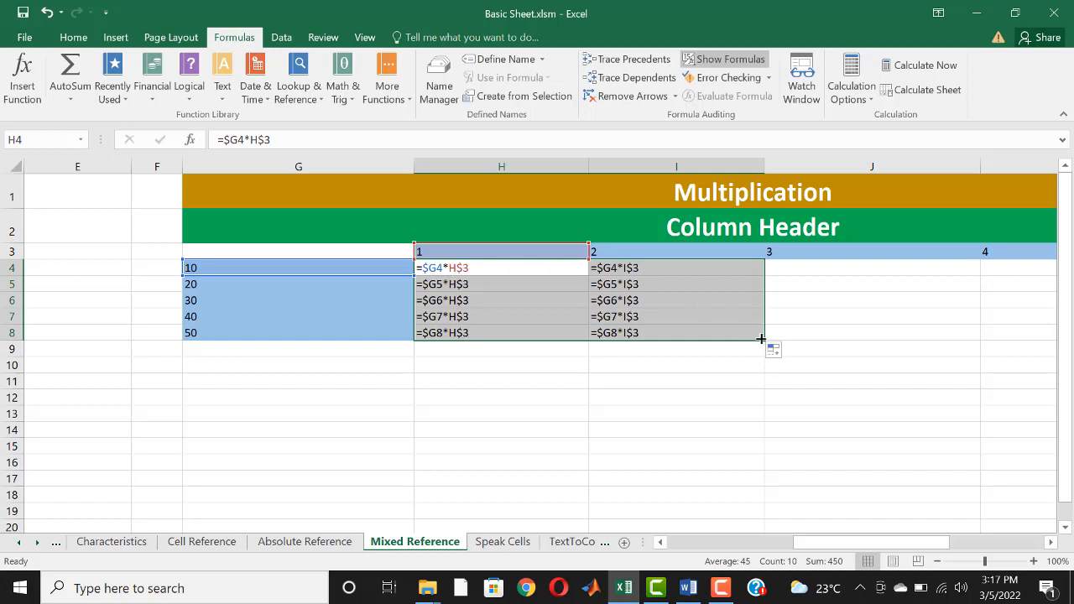
pyautogui.moveTo(763, 340); pyautogui.dragTo(961, 339)
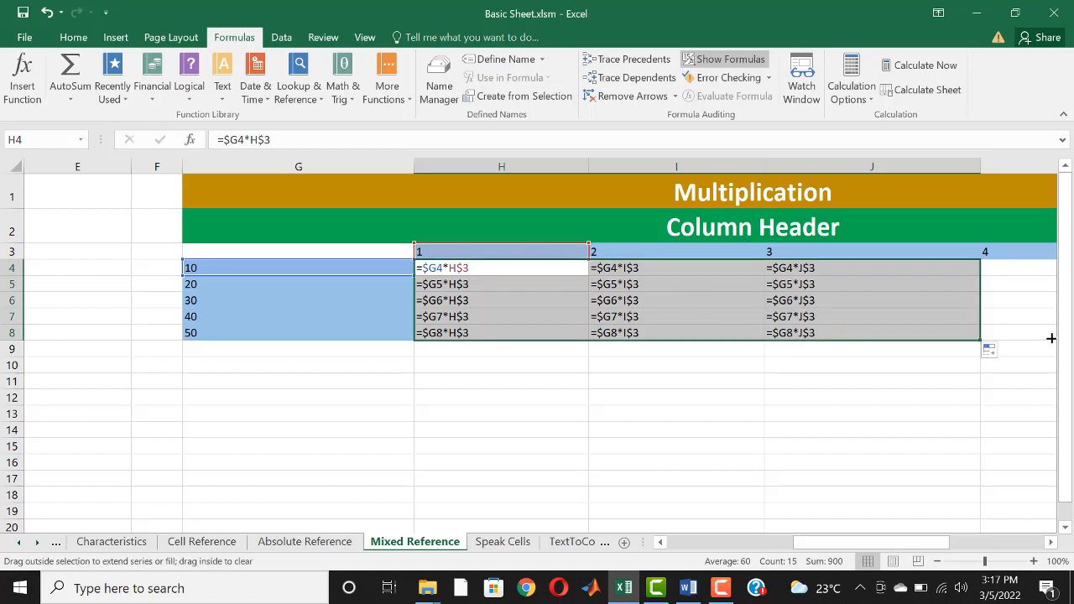
pyautogui.moveTo(981, 340); pyautogui.dragTo(830, 341)
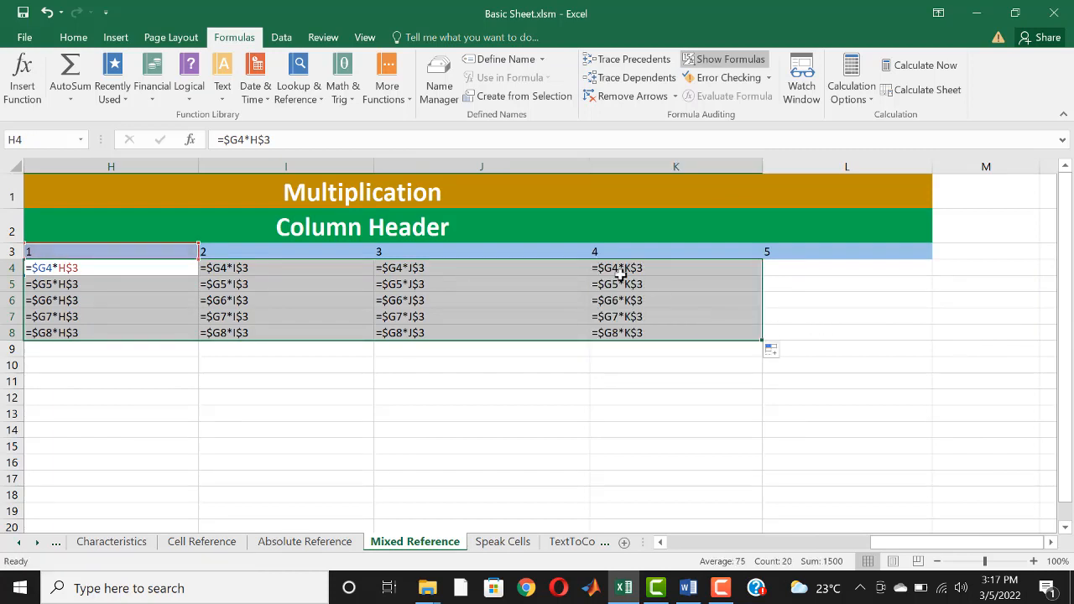
# Switch the sheet back to showing results and extend the table's formulas into L4:L8
pyautogui.click(727, 62)
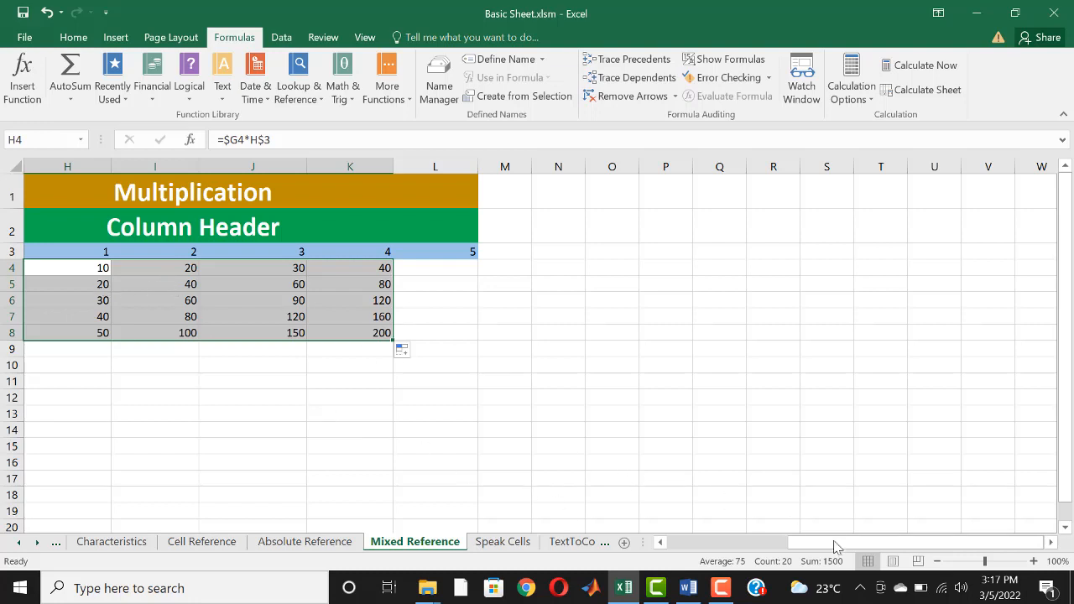
pyautogui.moveTo(835, 545); pyautogui.dragTo(785, 547)
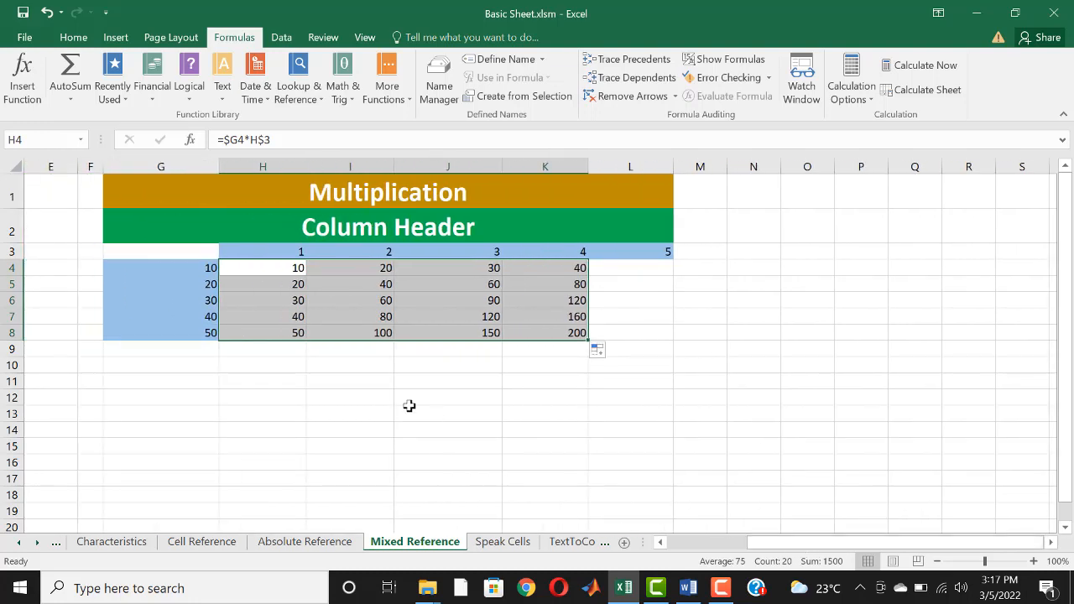
pyautogui.moveTo(591, 340); pyautogui.dragTo(647, 336)
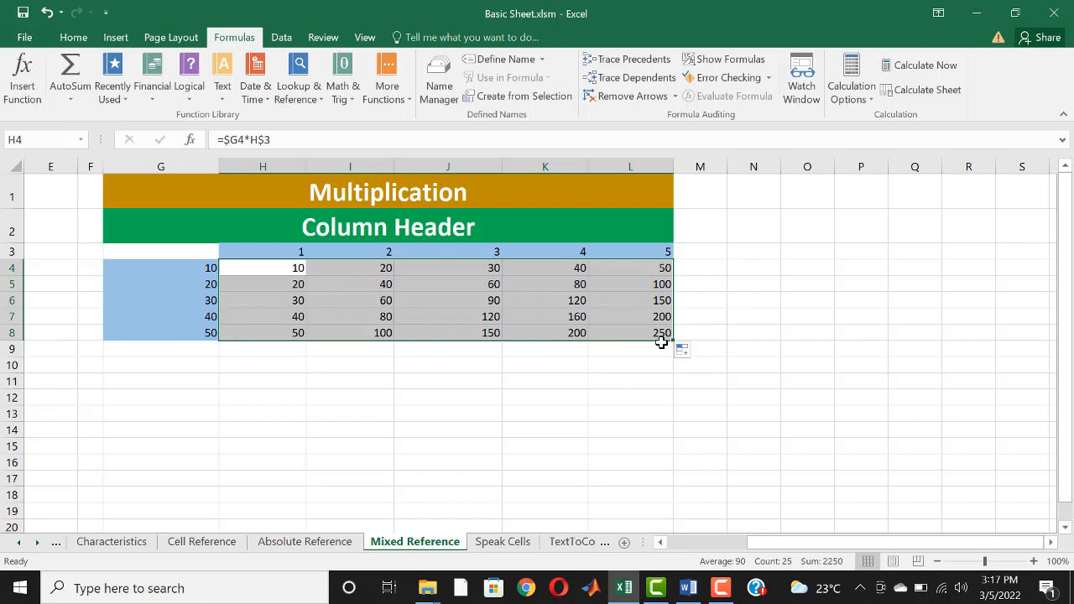
# Check J7's formula against the row headers in G4:G8 and the column headers in row 3
pyautogui.click(492, 317)
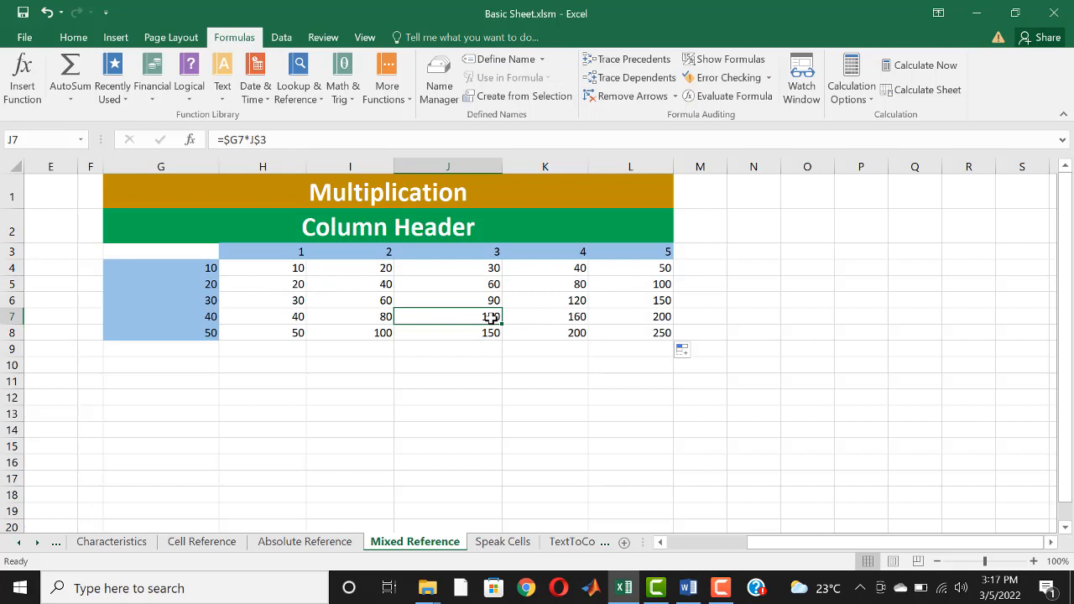
pyautogui.moveTo(201, 266); pyautogui.dragTo(191, 333)
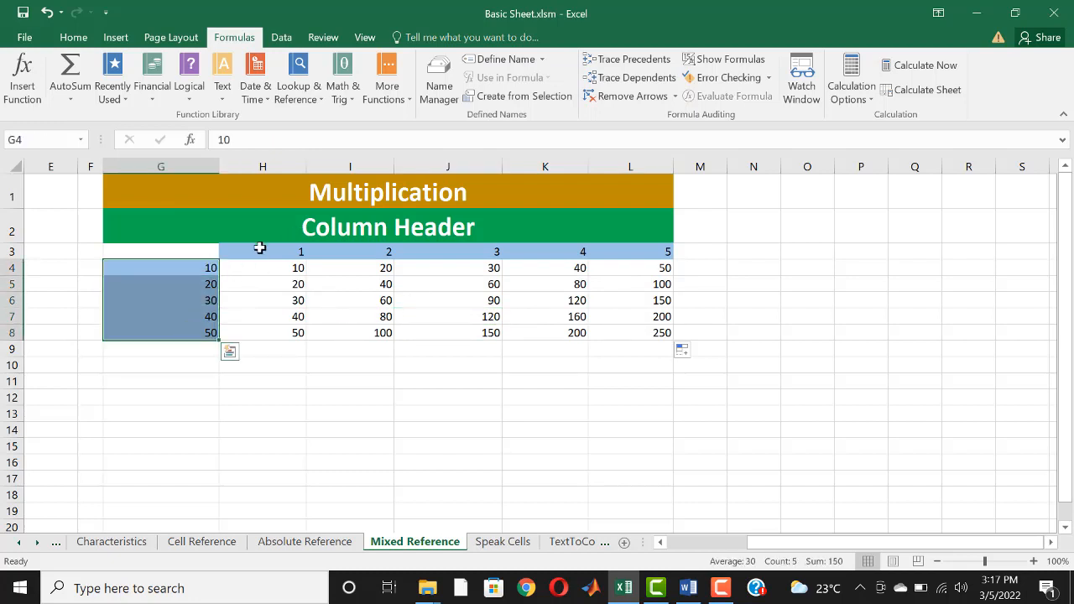
pyautogui.moveTo(259, 248); pyautogui.dragTo(582, 245)
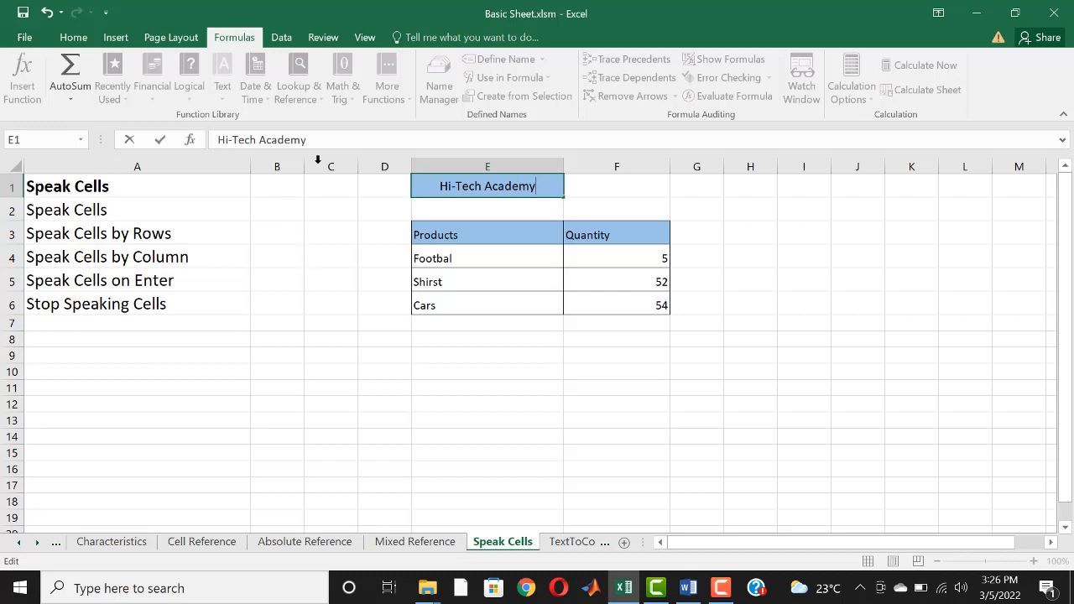
# Open the Quick Access Toolbar customization options and list all available commands
pyautogui.click(90, 202)
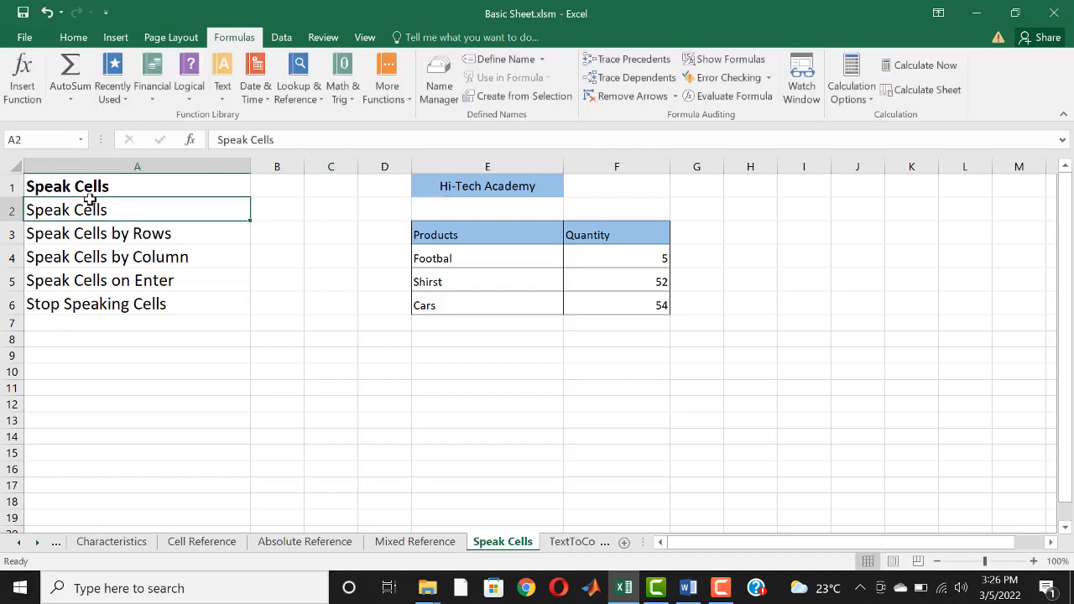
pyautogui.click(26, 37)
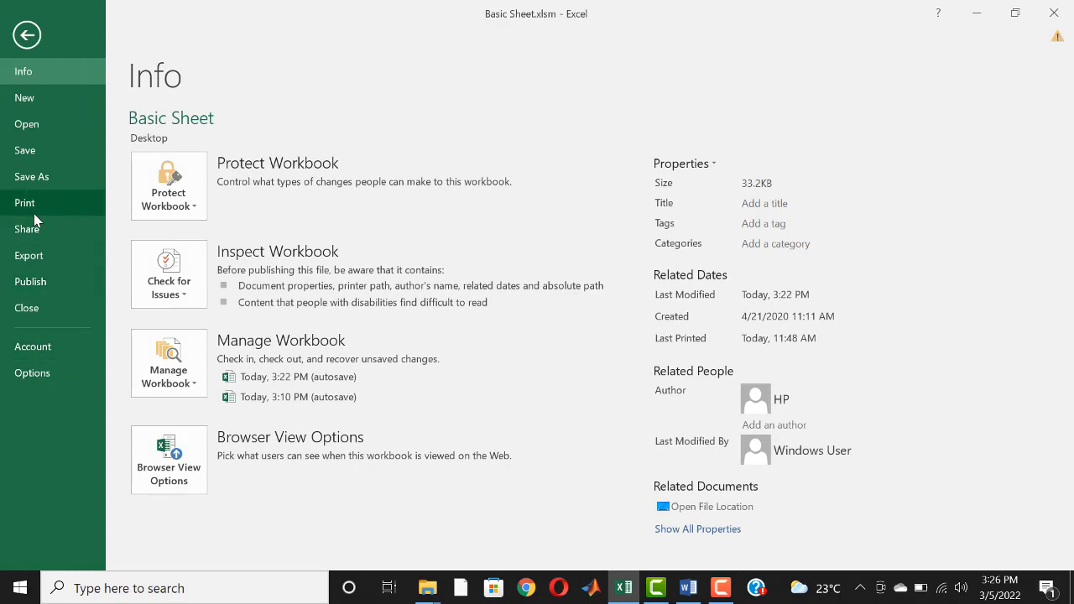
pyautogui.click(32, 374)
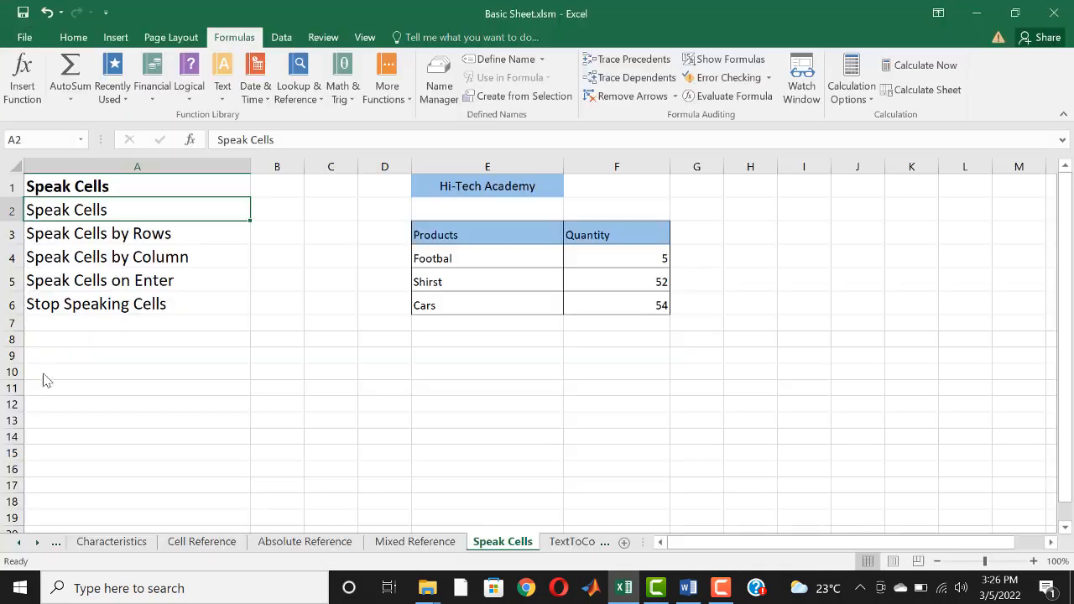
pyautogui.click(252, 205)
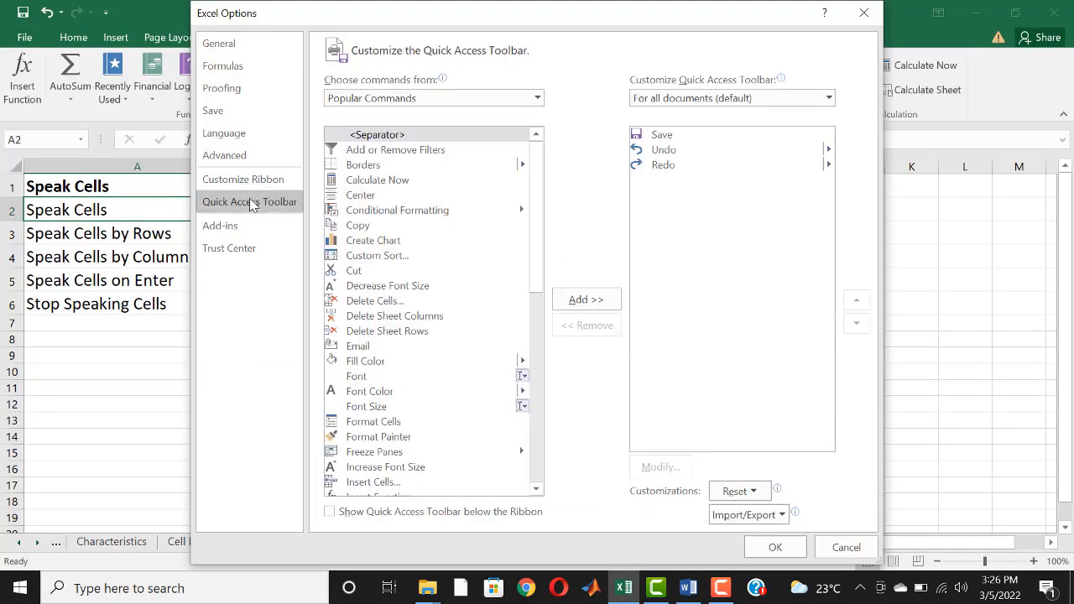
pyautogui.click(474, 101)
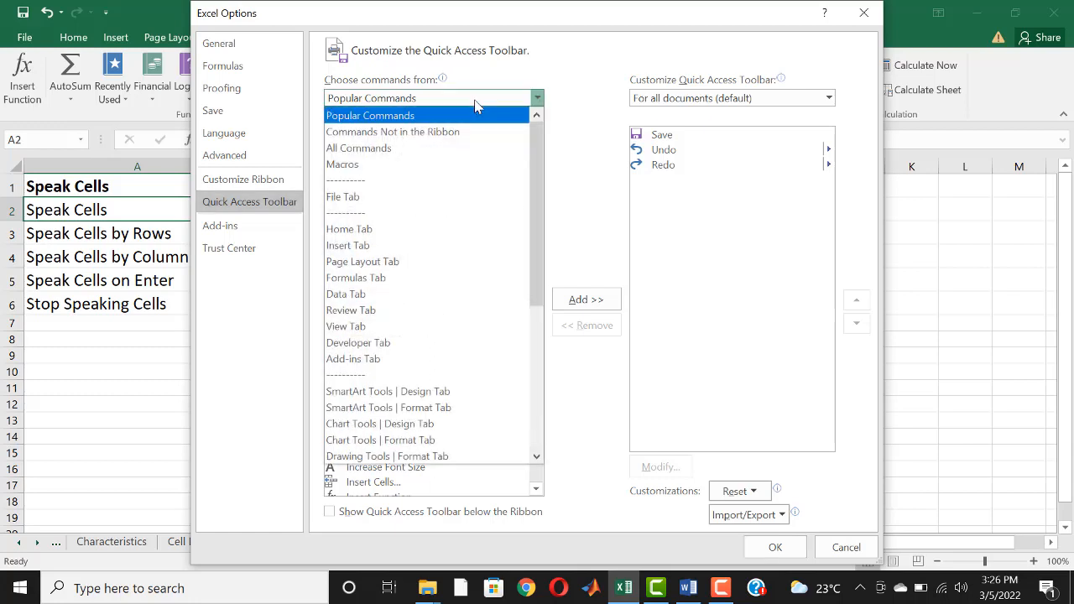
pyautogui.click(394, 150)
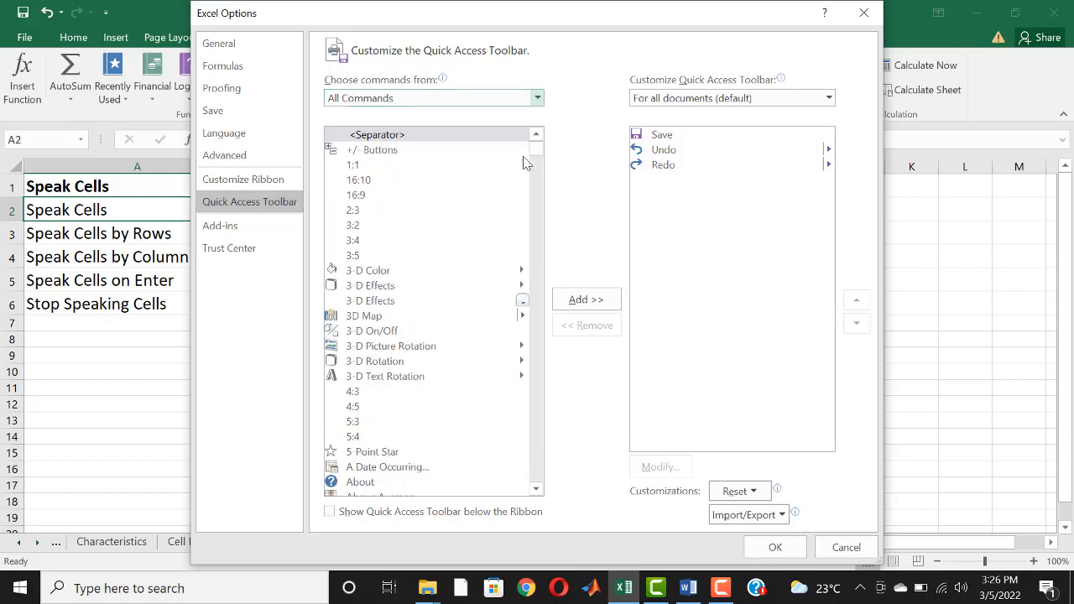
# Add Speak Cells, Stop Speaking Cells, Speak Cells by Columns, Speak Cells by Rows and Speak Cells on Enter to the Quick Access Toolbar
pyautogui.moveTo(537, 155); pyautogui.dragTo(543, 438)
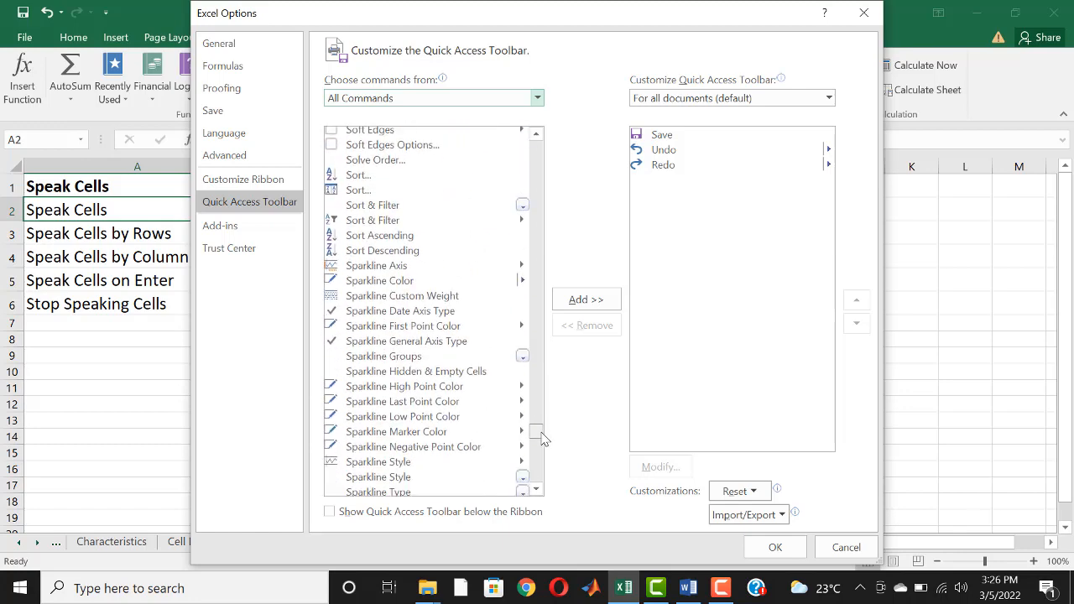
pyautogui.scroll(-18, 542, 445)
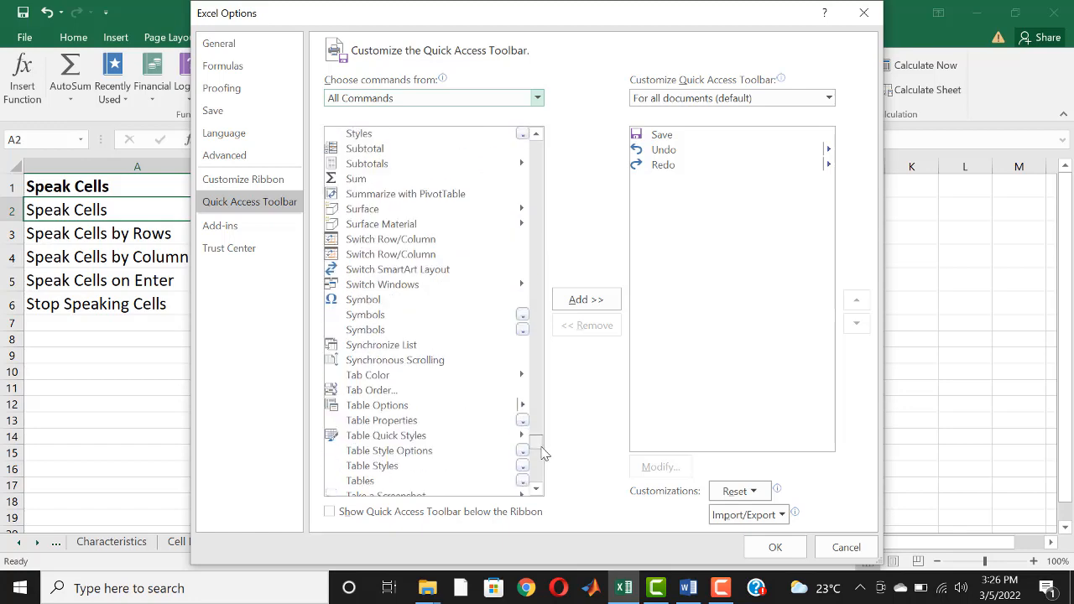
pyautogui.scroll(8, 542, 445)
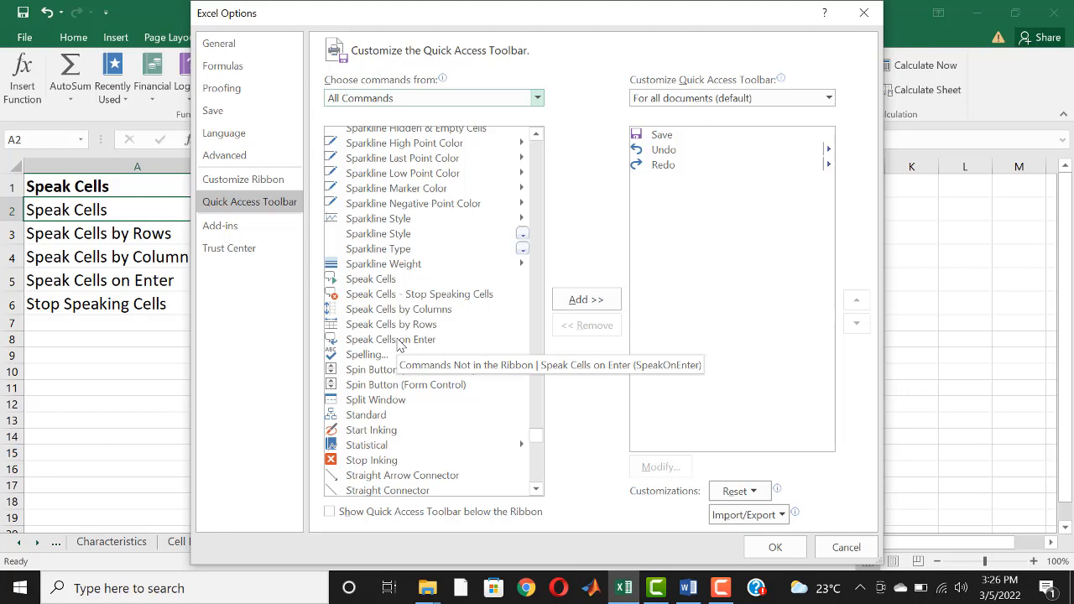
pyautogui.click(378, 278)
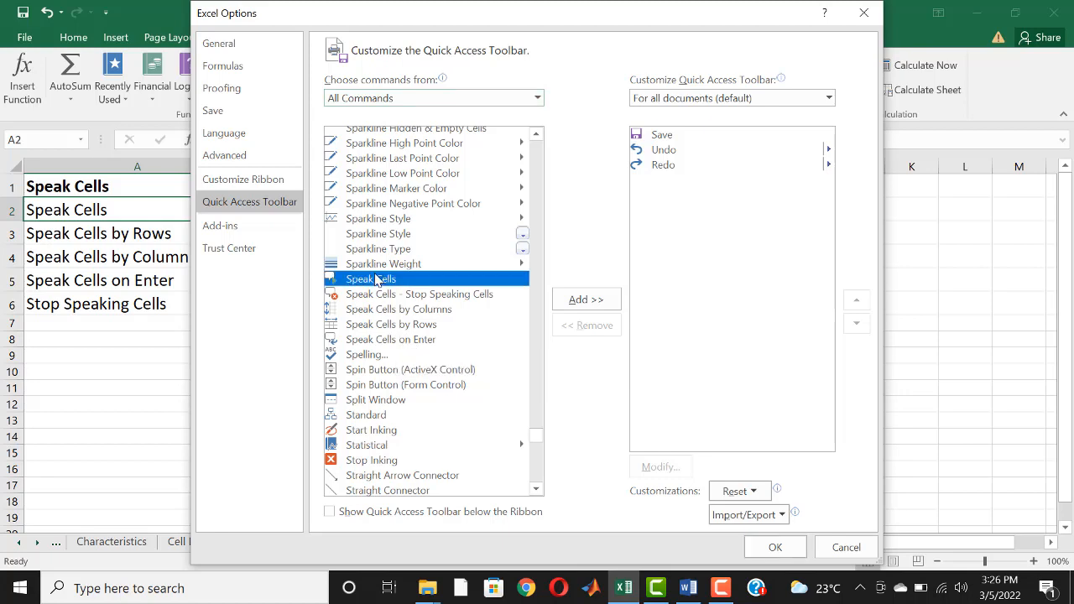
pyautogui.click(607, 306)
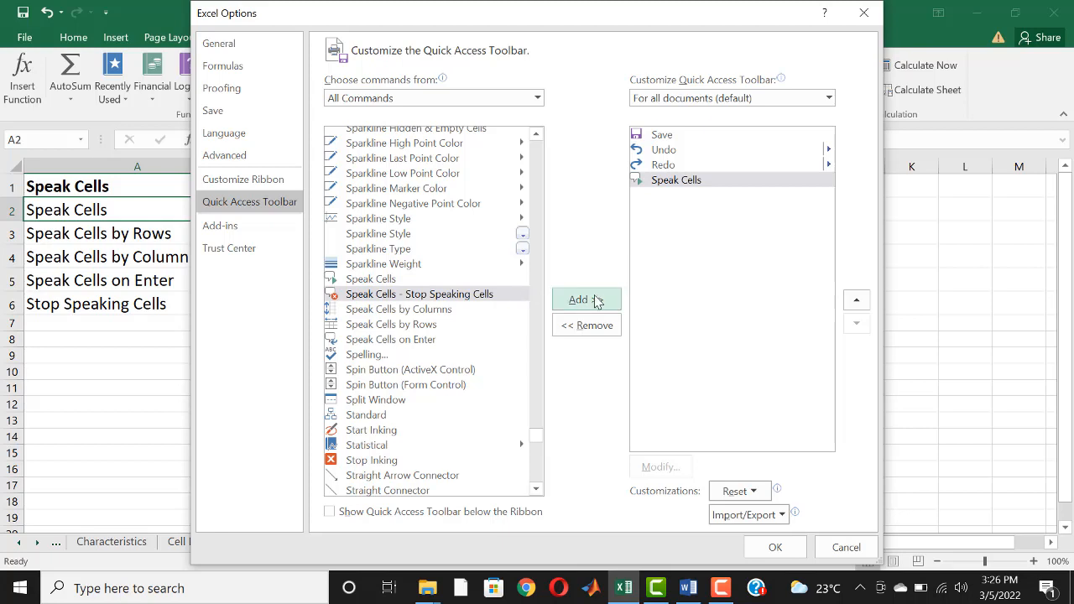
pyautogui.click(597, 301)
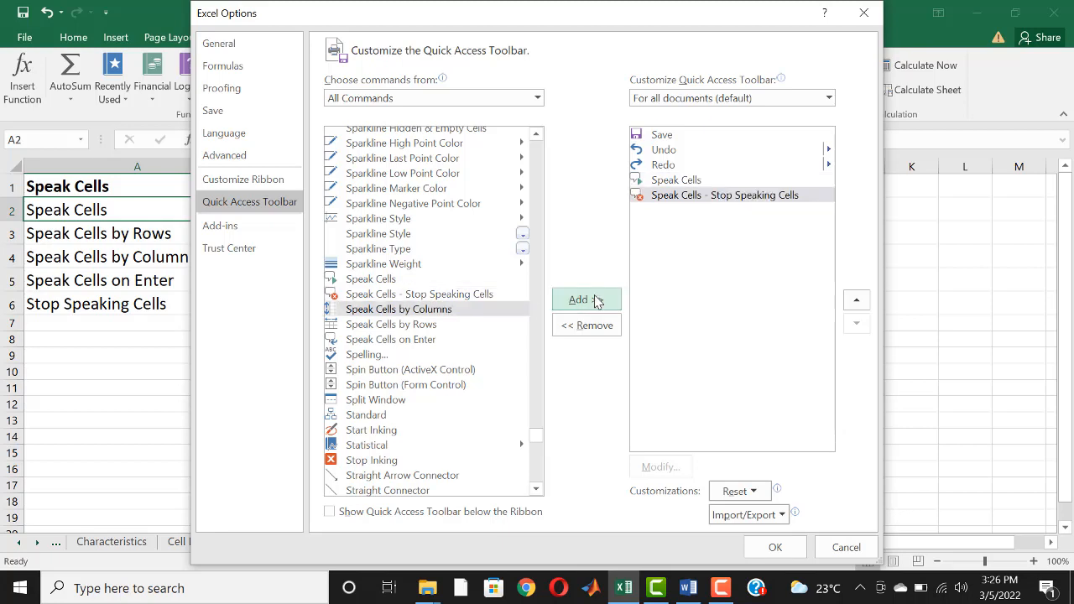
pyautogui.click(596, 301)
pyautogui.click(597, 301)
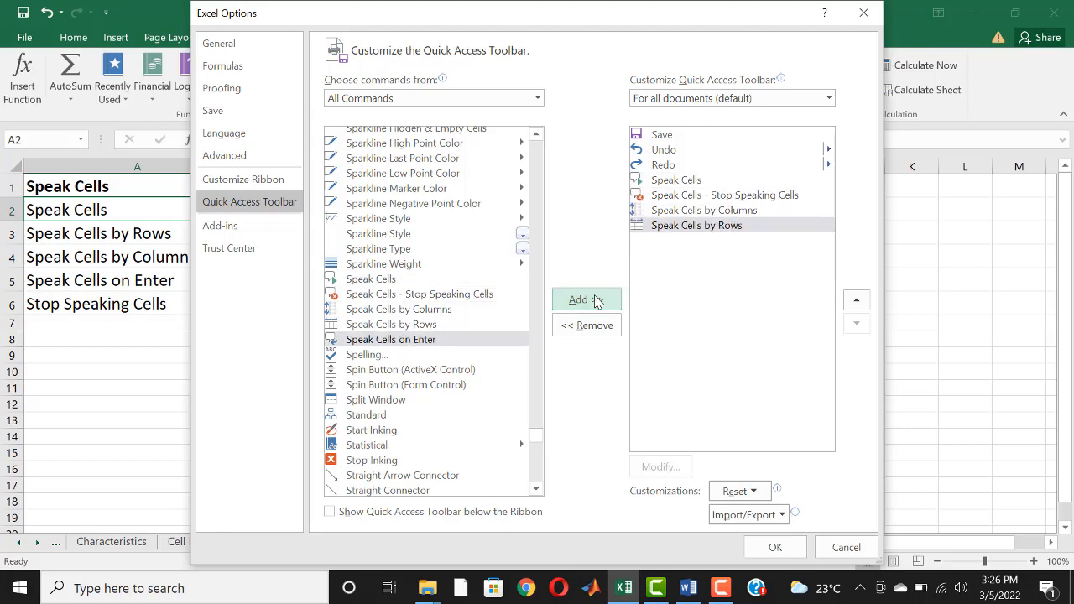
pyautogui.click(596, 301)
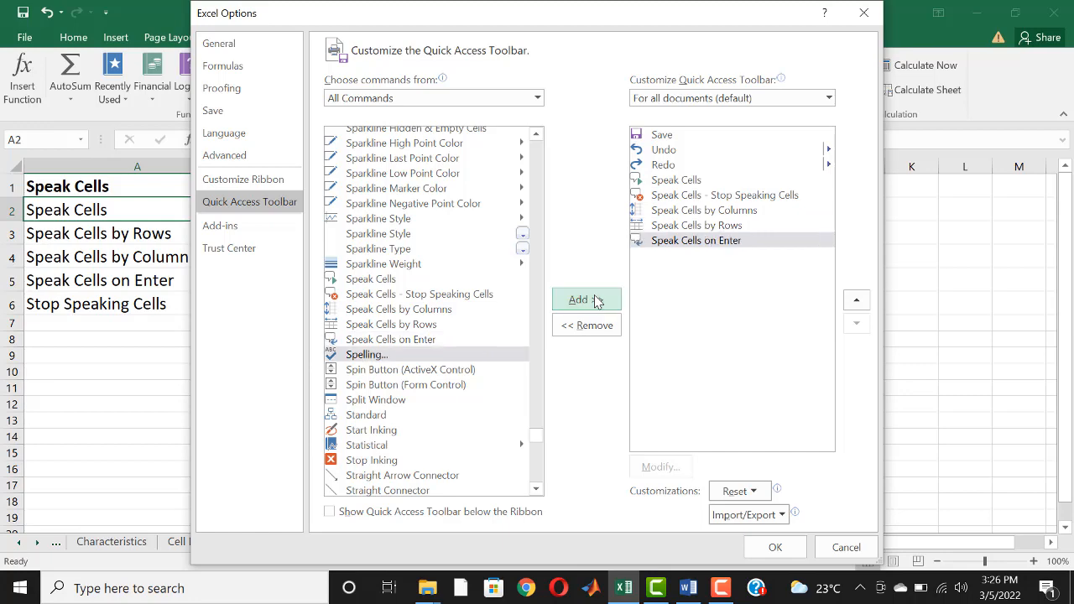
pyautogui.click(775, 547)
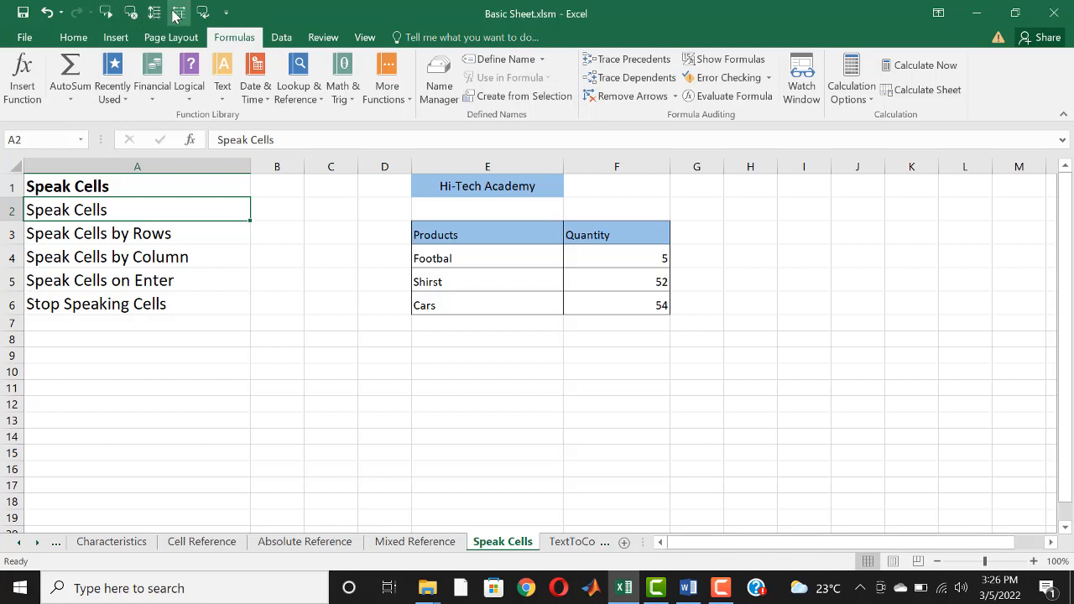
# Have the product table spoken by rows from the Products header in E3, and stop the speech partway
pyautogui.click(464, 186)
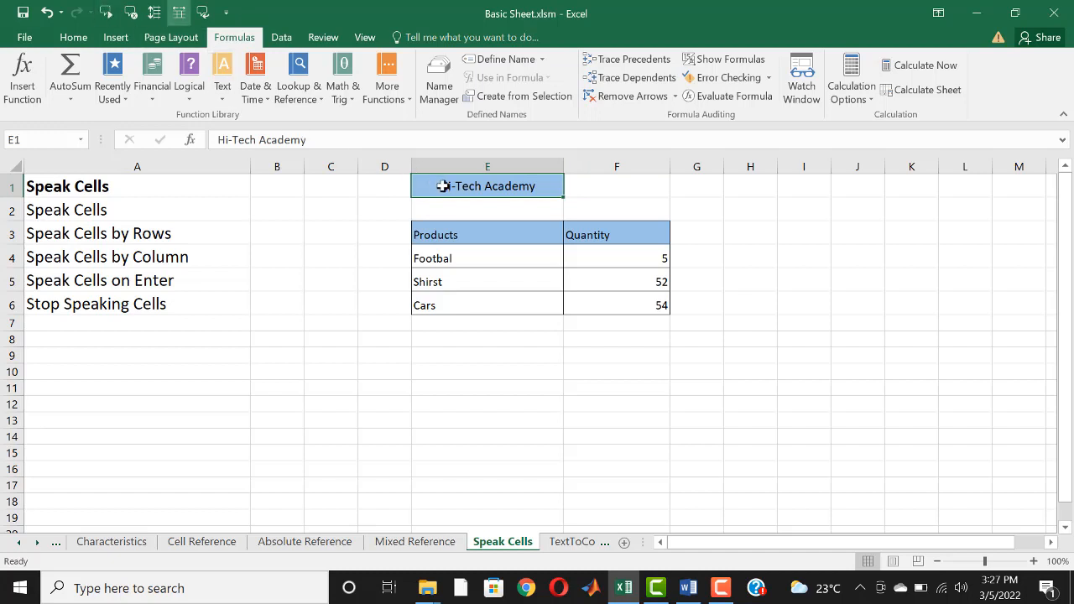
pyautogui.click(437, 237)
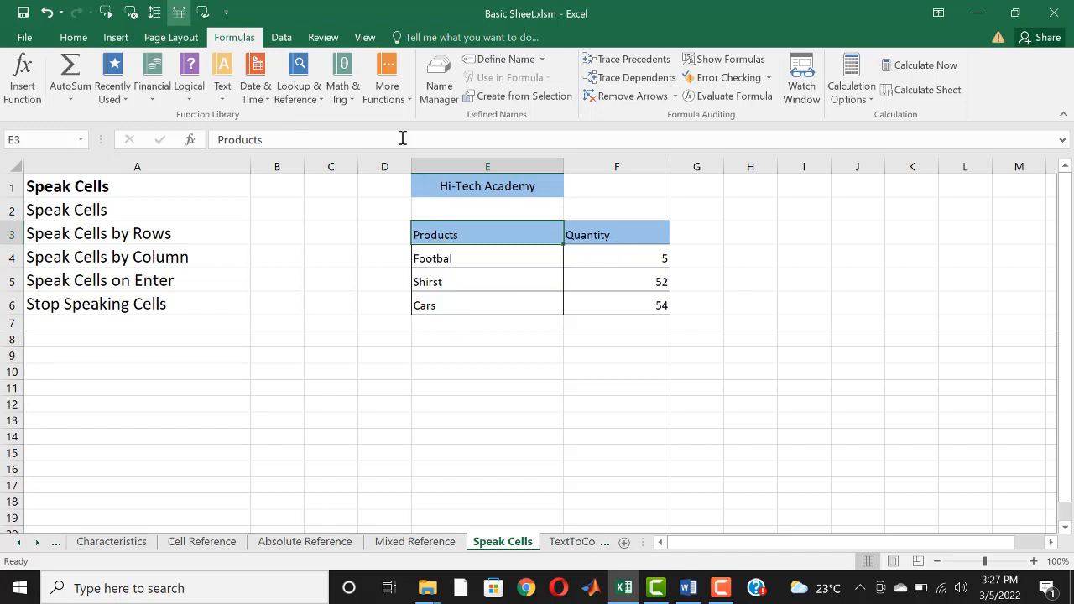
pyautogui.click(107, 12)
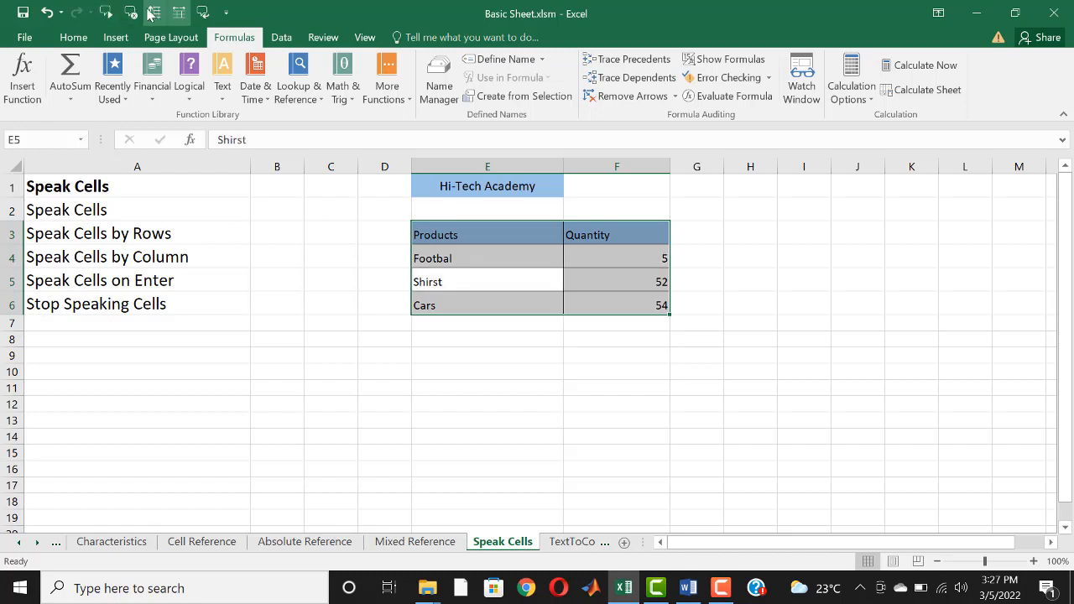
pyautogui.click(130, 16)
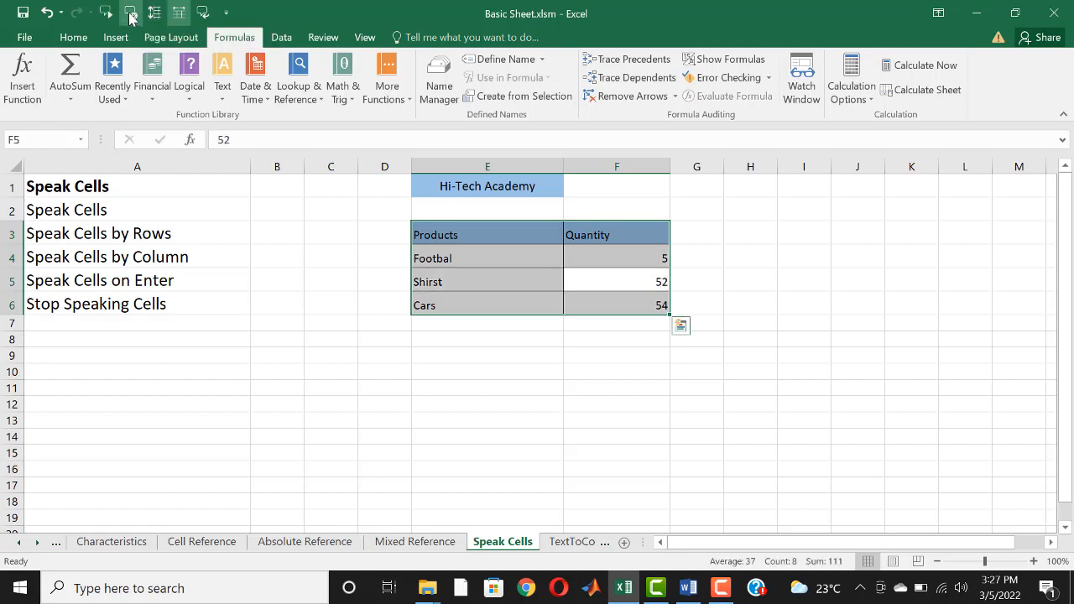
pyautogui.click(488, 237)
pyautogui.moveTo(489, 237); pyautogui.dragTo(590, 233)
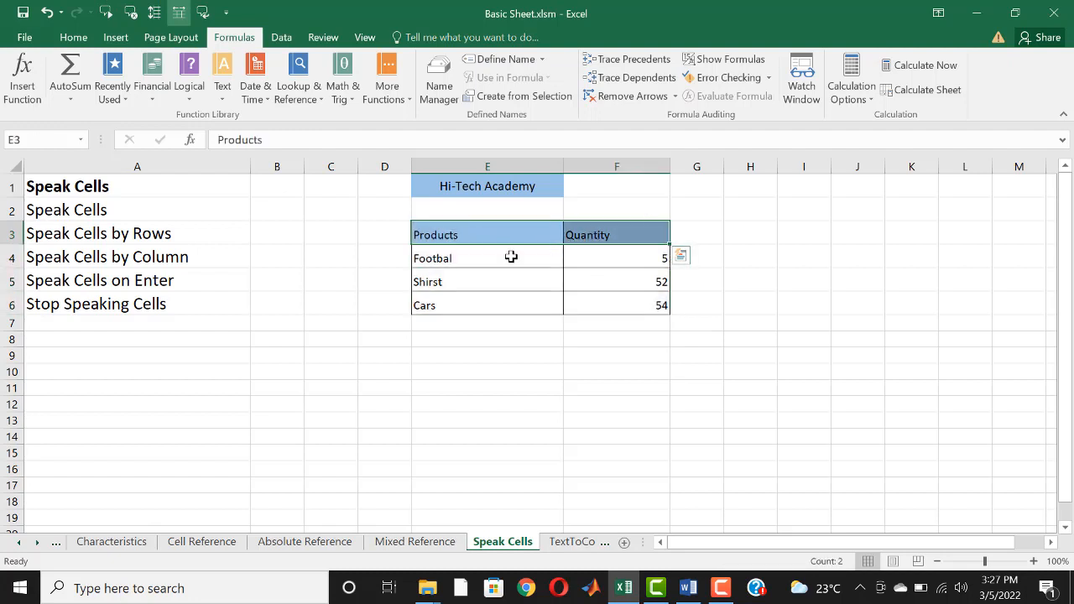
pyautogui.click(455, 256)
pyautogui.click(451, 235)
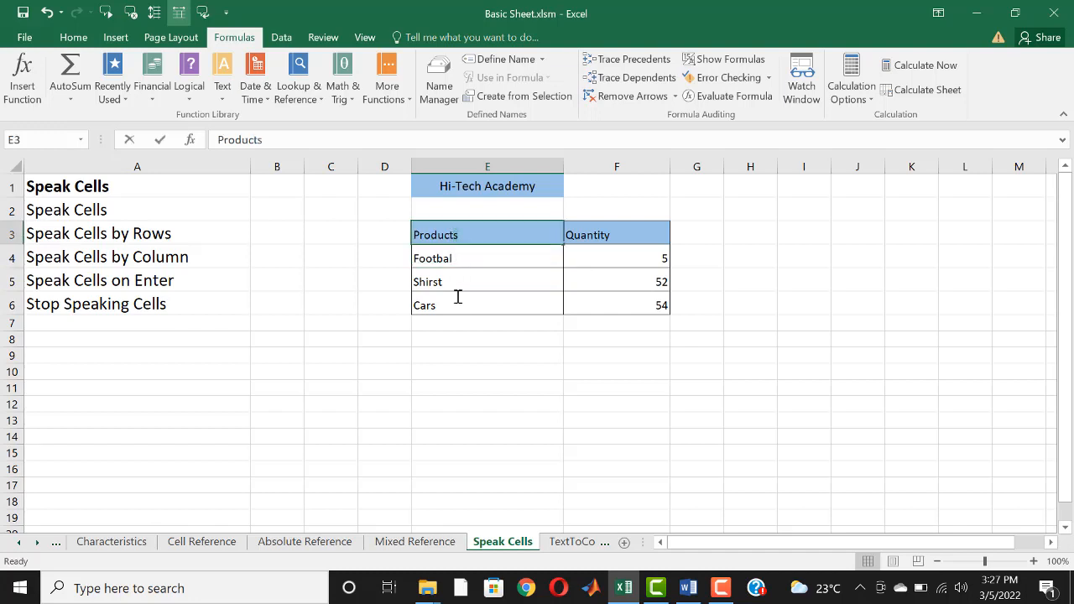
pyautogui.doubleClick(446, 234)
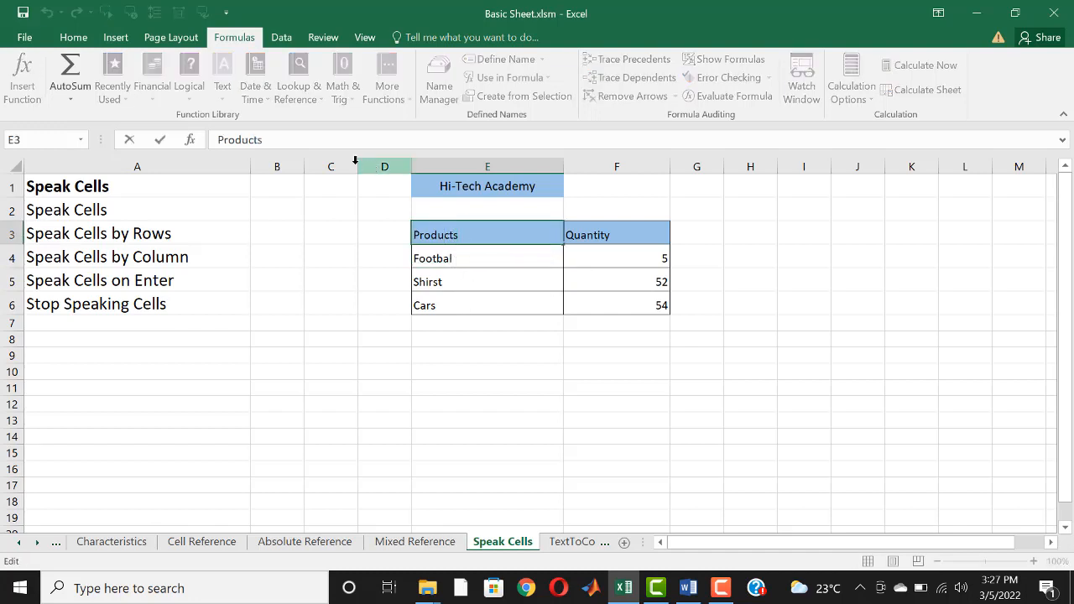
pyautogui.click(470, 299)
pyautogui.click(383, 276)
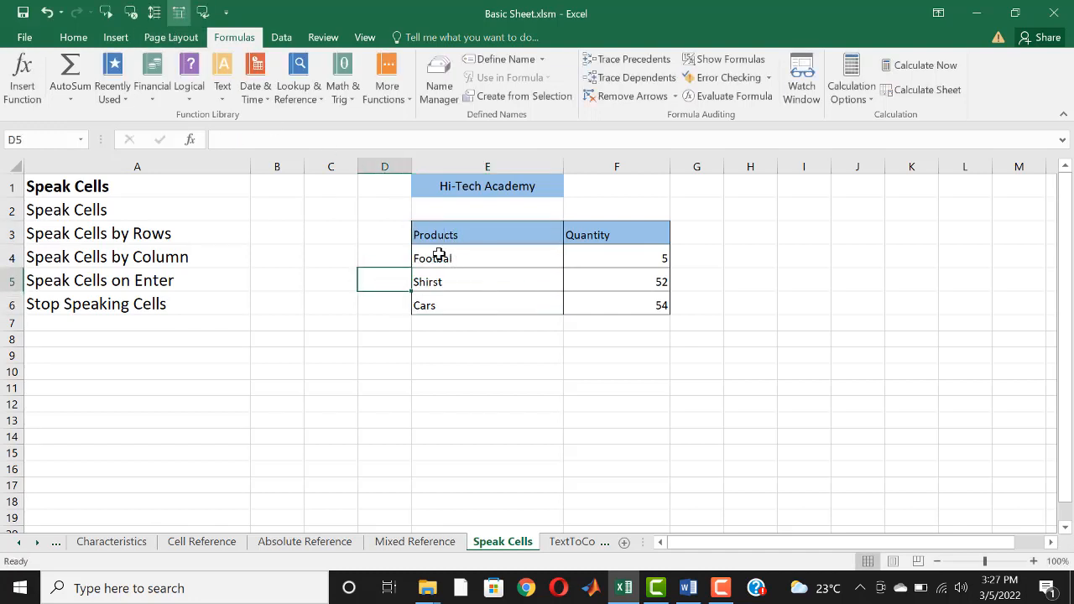
# Switch the speaking order to columns and have the product table read aloud starting from E3
pyautogui.click(472, 233)
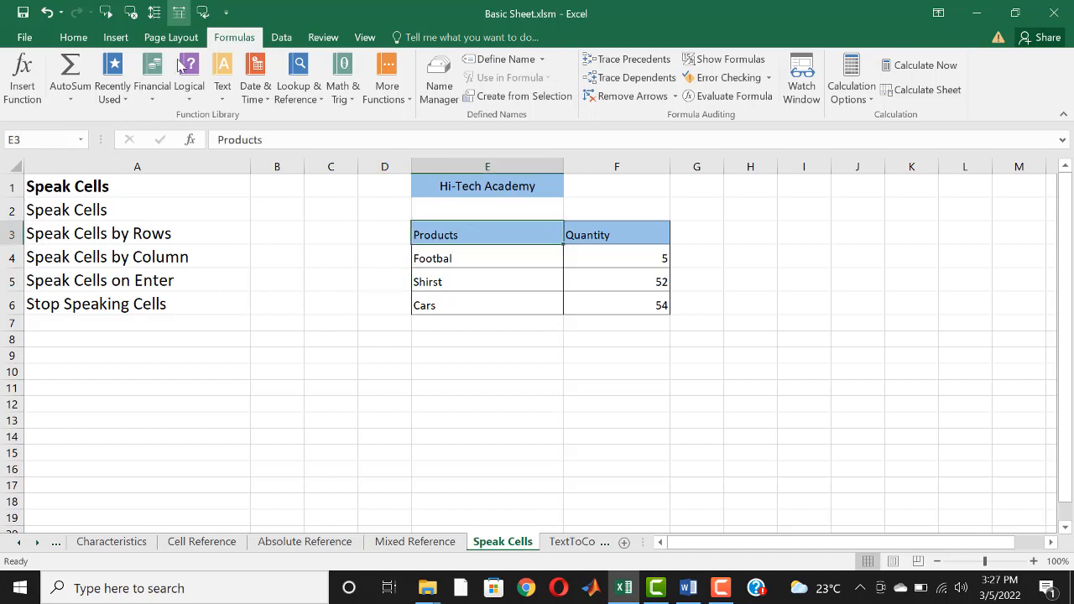
pyautogui.click(107, 12)
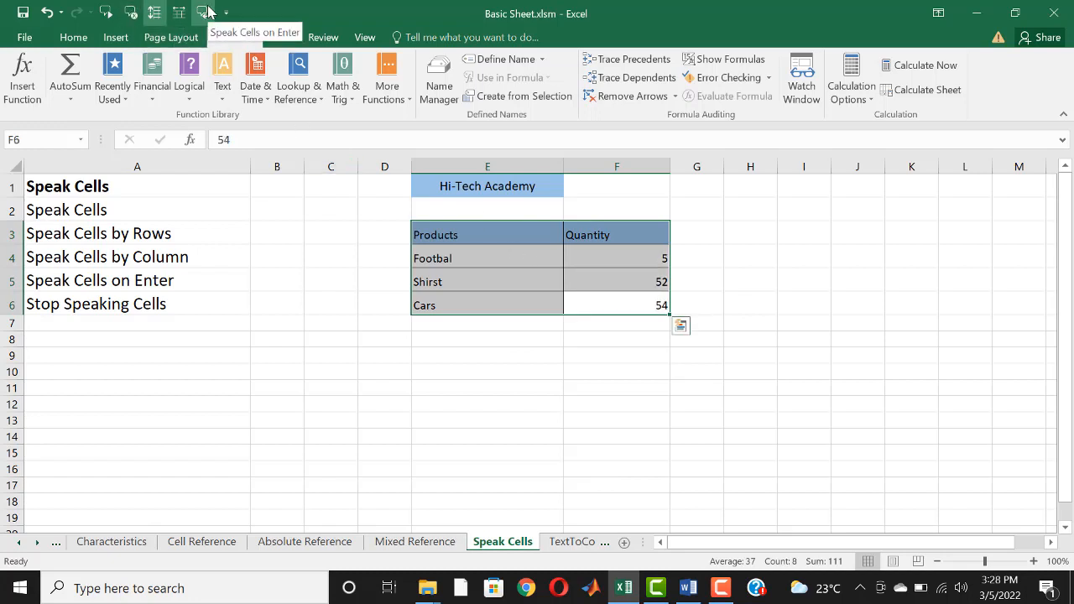
# Turn on Speak Cells on Enter, and enter Data in G1 and University in G2 to test it
pyautogui.click(688, 187)
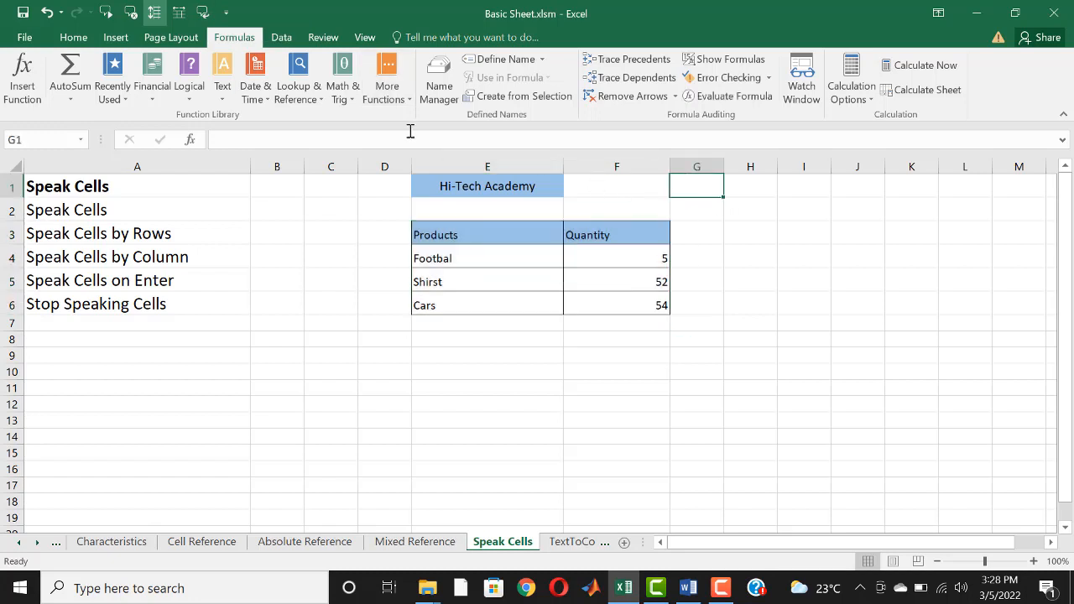
pyautogui.click(202, 13)
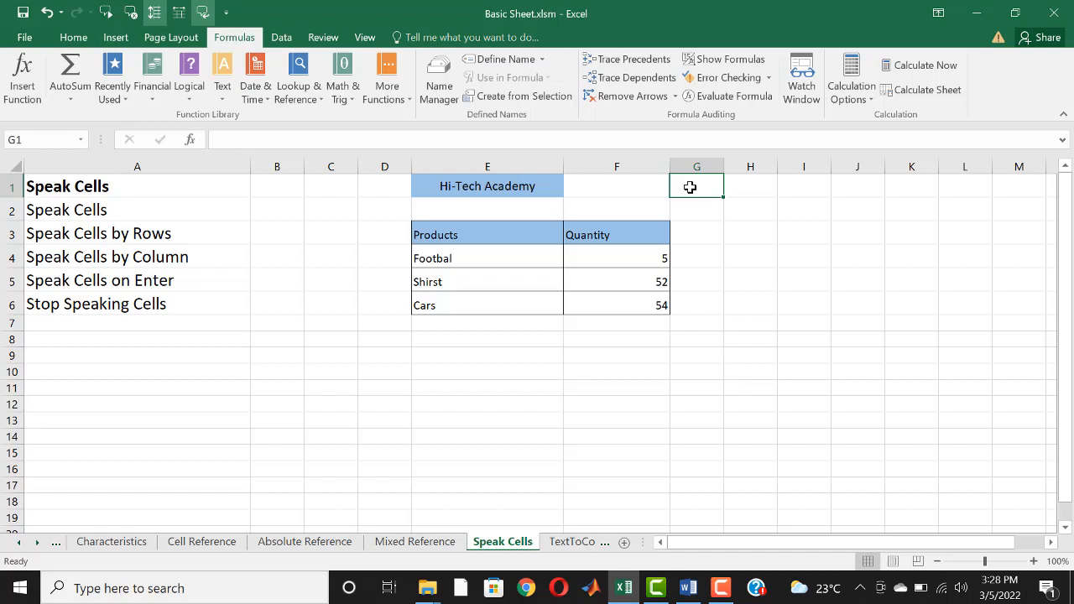
pyautogui.write('Data')
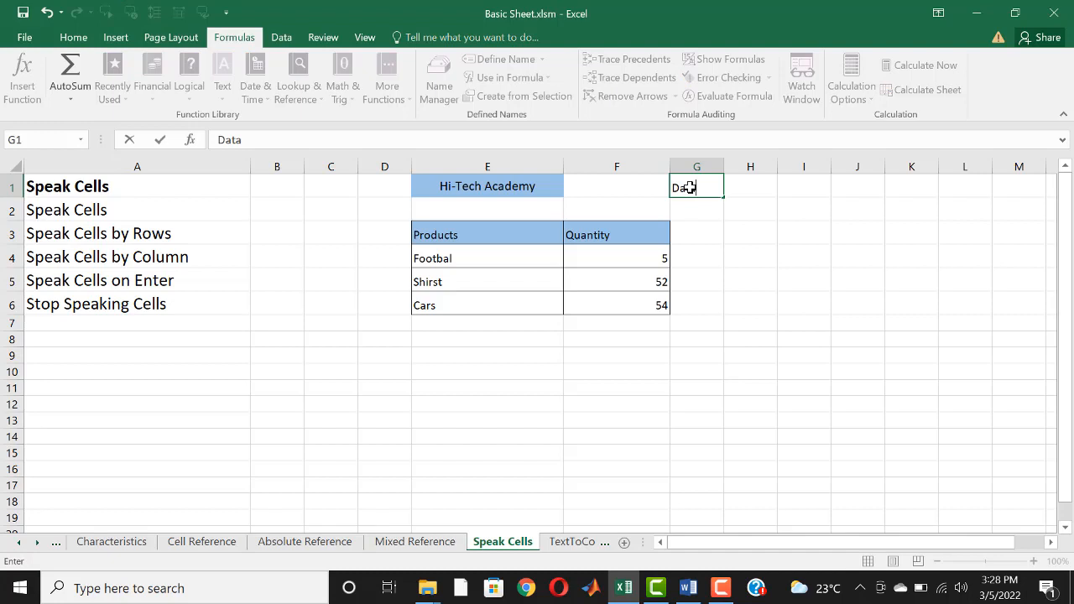
pyautogui.press('Return')
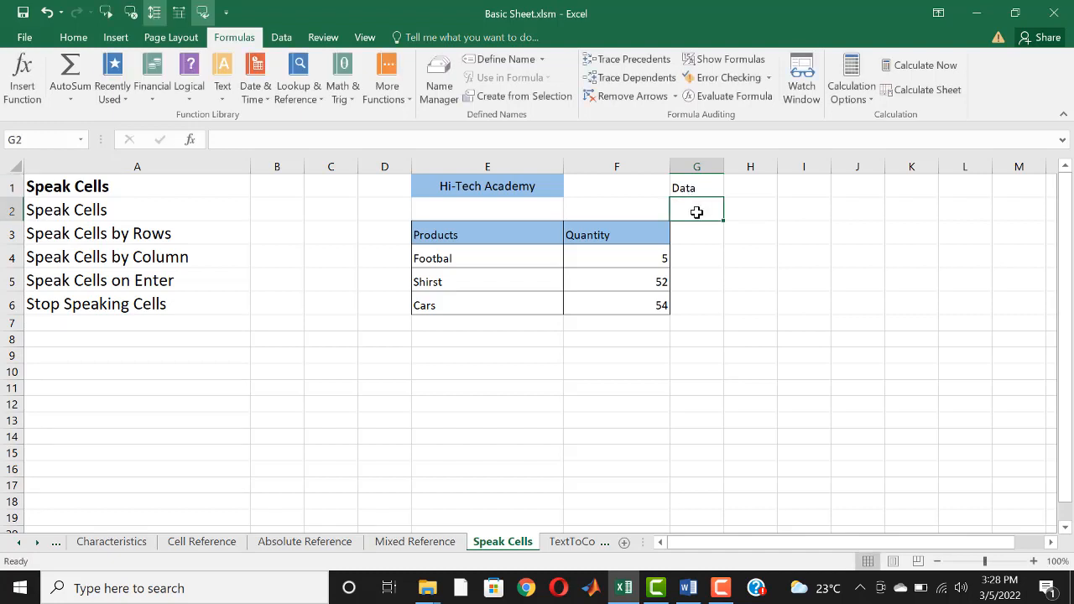
pyautogui.write('U')
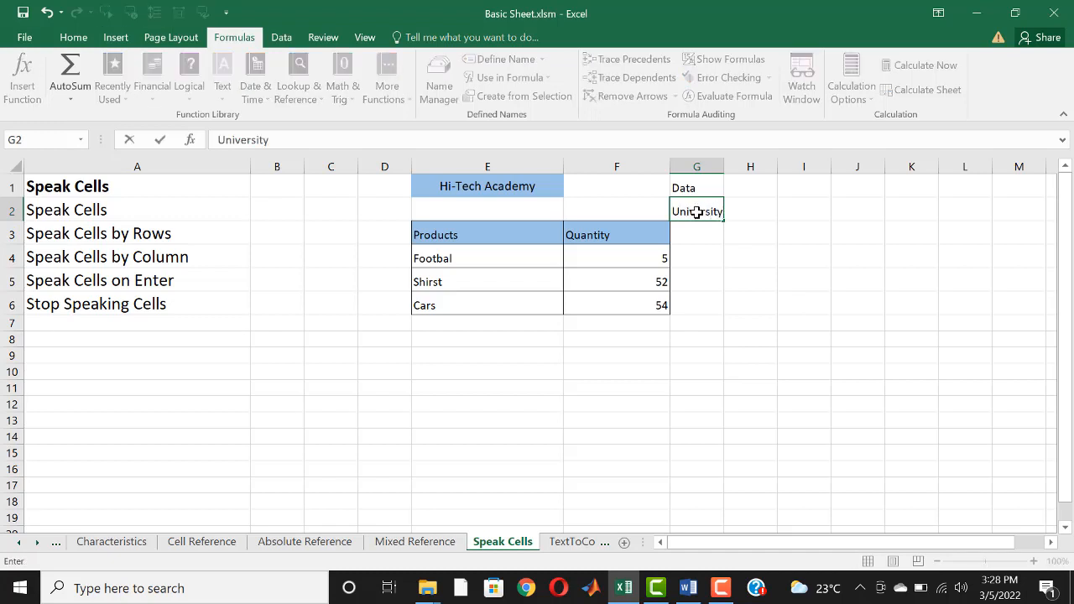
pyautogui.write('niversity')
pyautogui.press('Return')
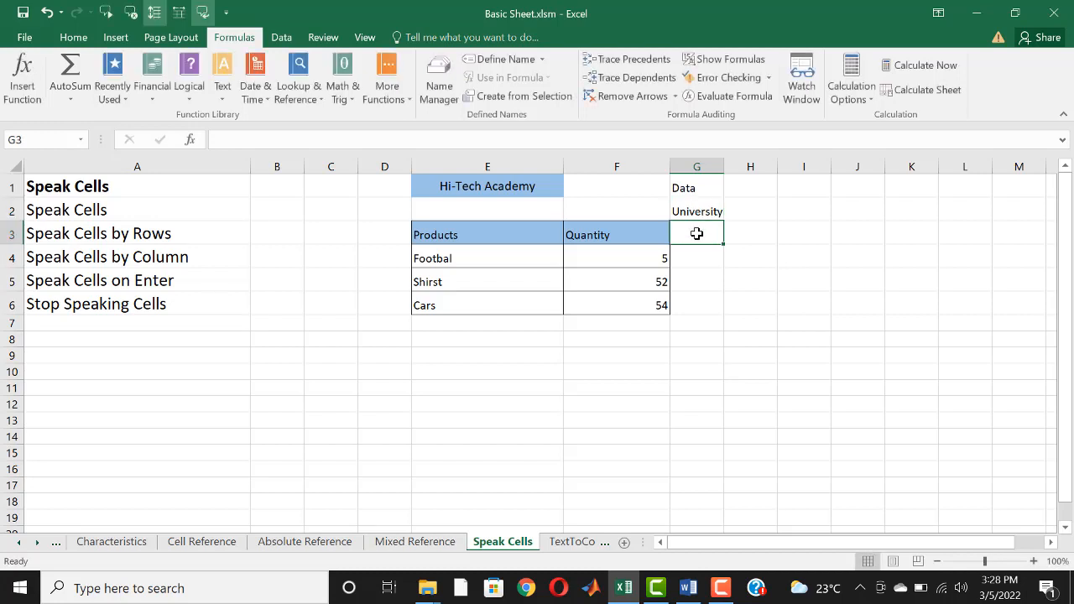
# Enter ord in G3 as a further Speak Cells on Enter test, and correct the entry to word
pyautogui.write('ord')
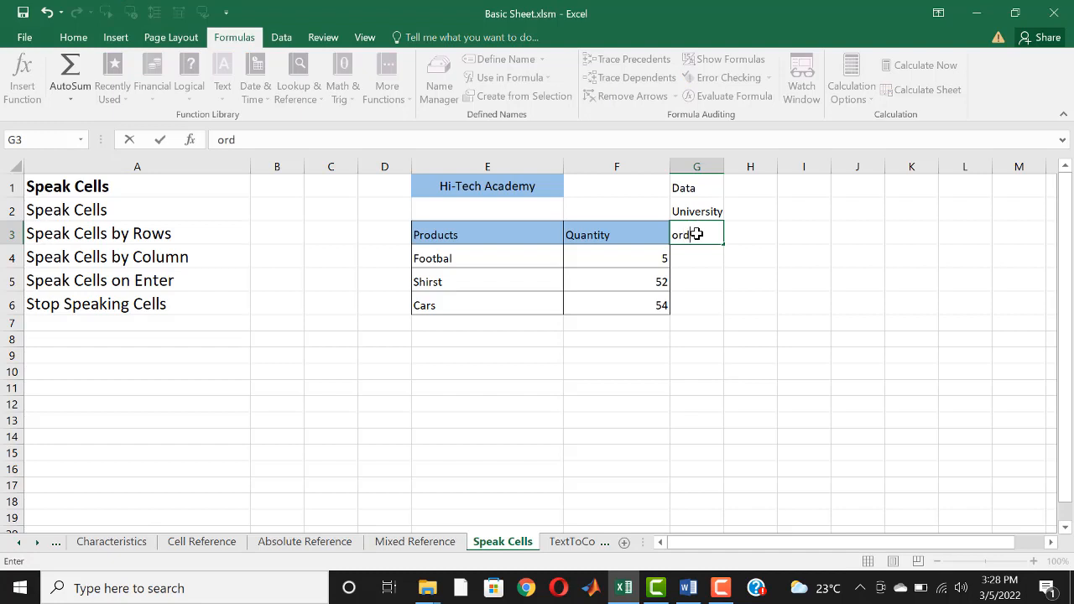
pyautogui.press('Return')
pyautogui.press('Return')
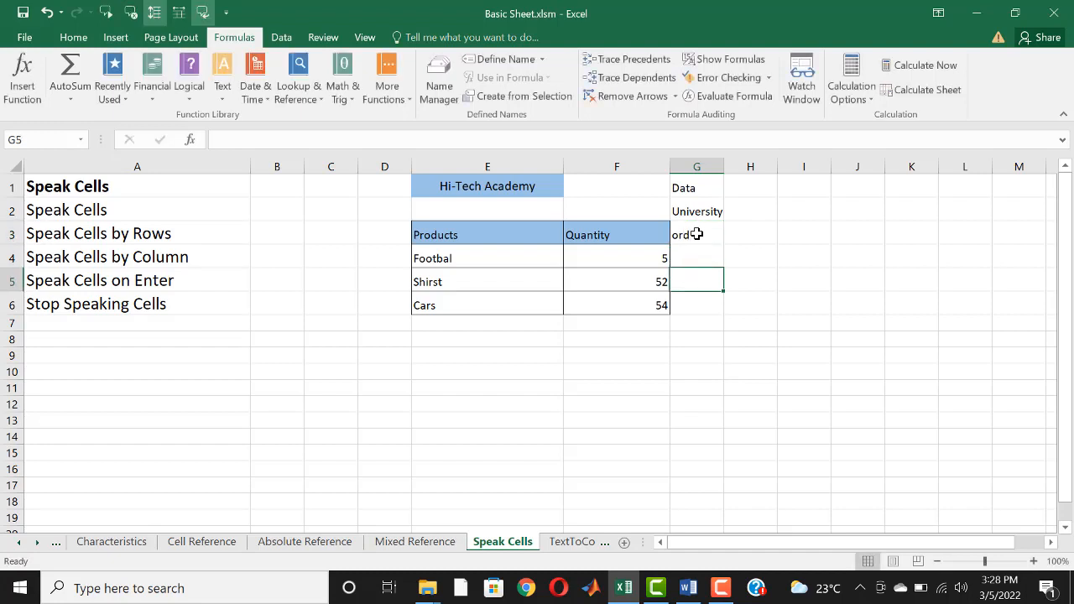
pyautogui.click(696, 234)
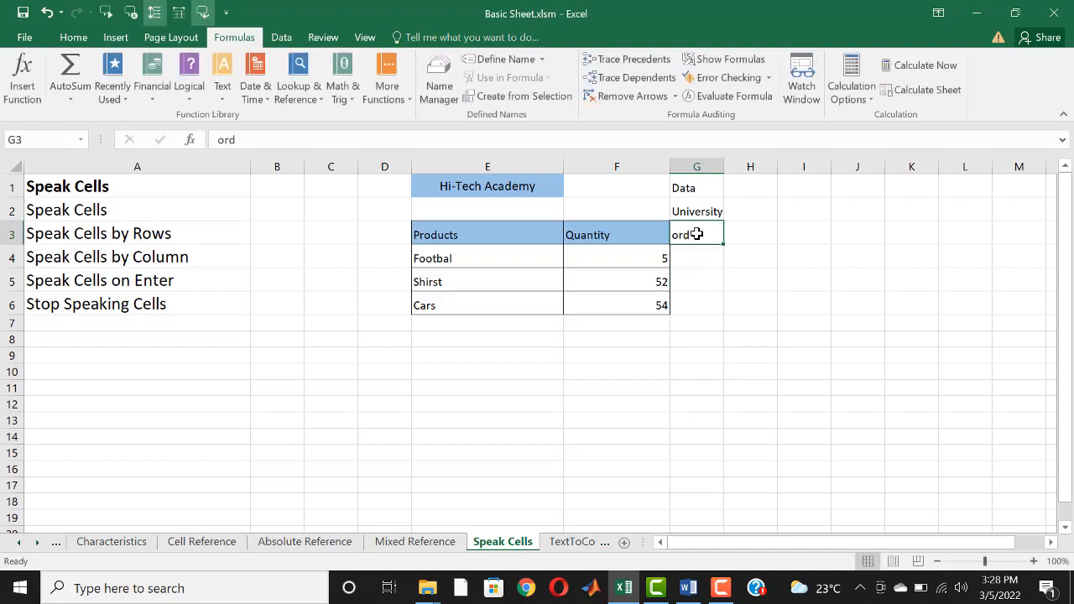
pyautogui.doubleClick(675, 236)
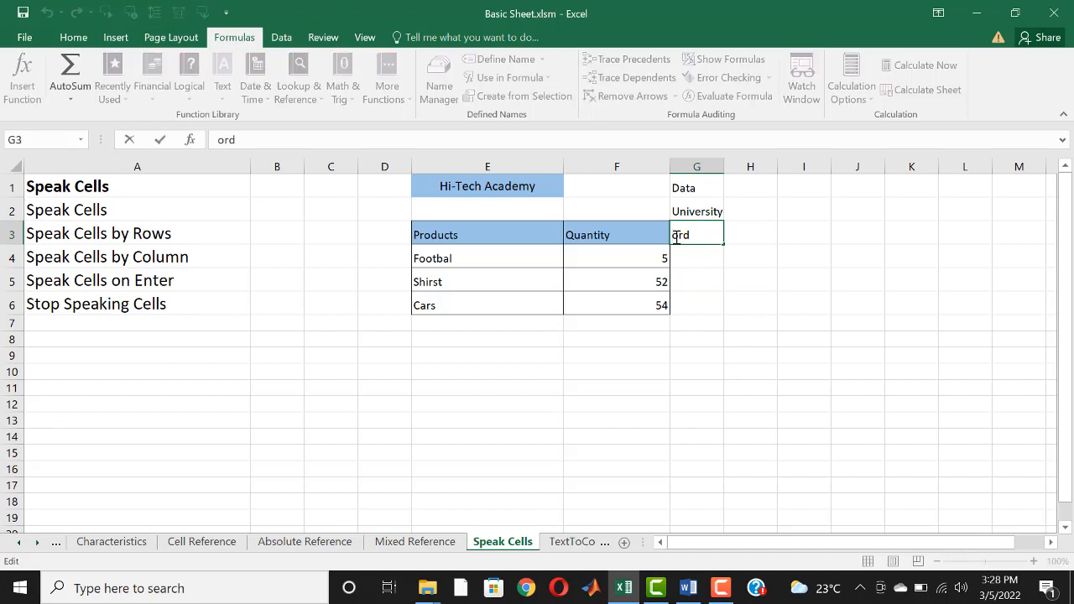
pyautogui.write('w')
pyautogui.press('Return')
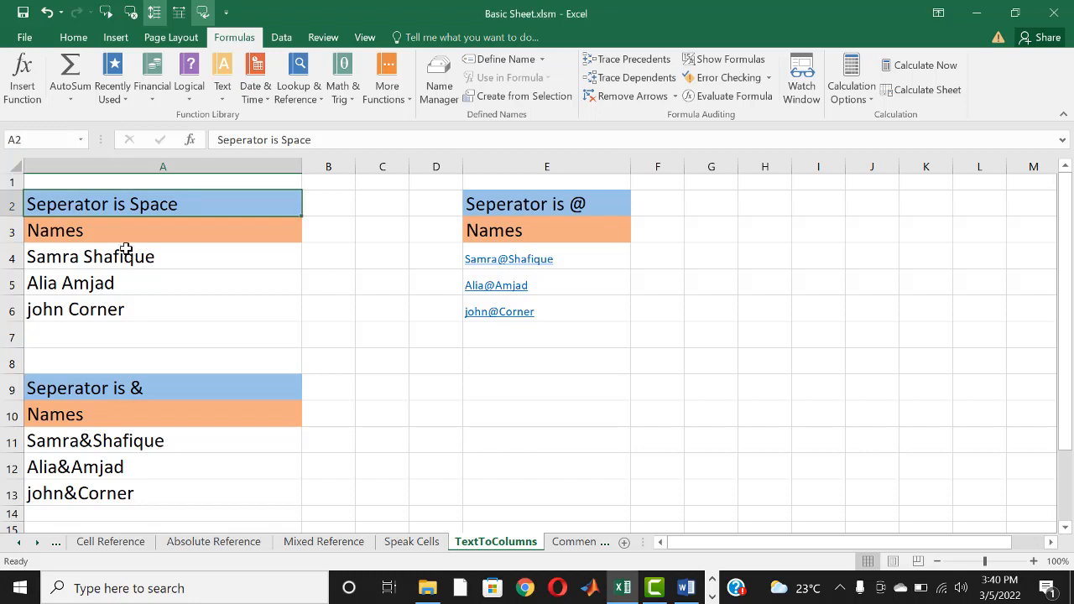
# Split the names in A4:A6 with Text to Columns as delimited text at the space, keeping A4 as the destination
pyautogui.moveTo(126, 257); pyautogui.dragTo(125, 310)
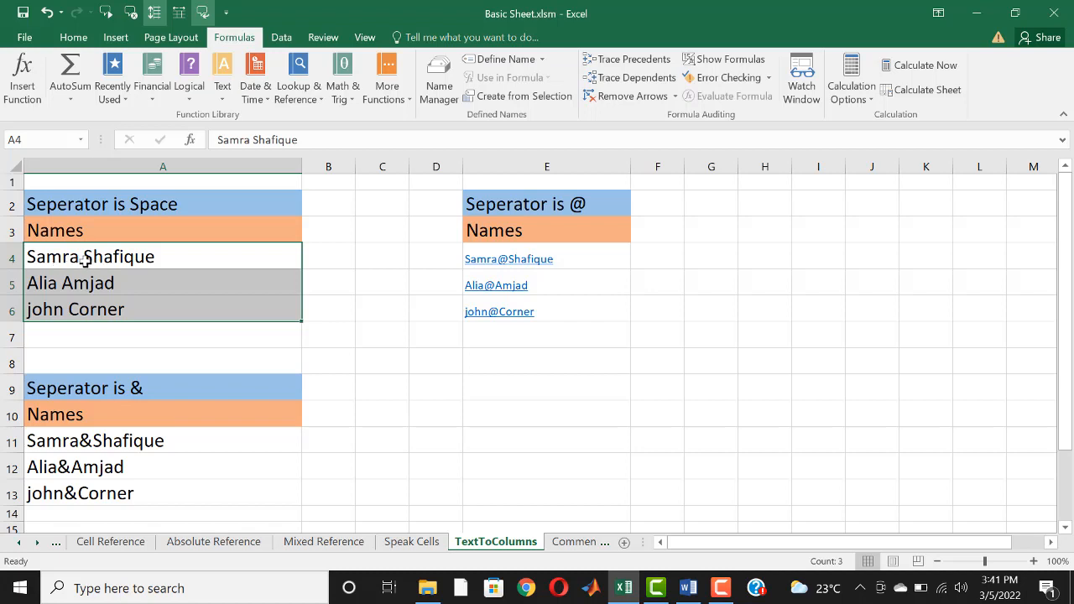
pyautogui.click(282, 38)
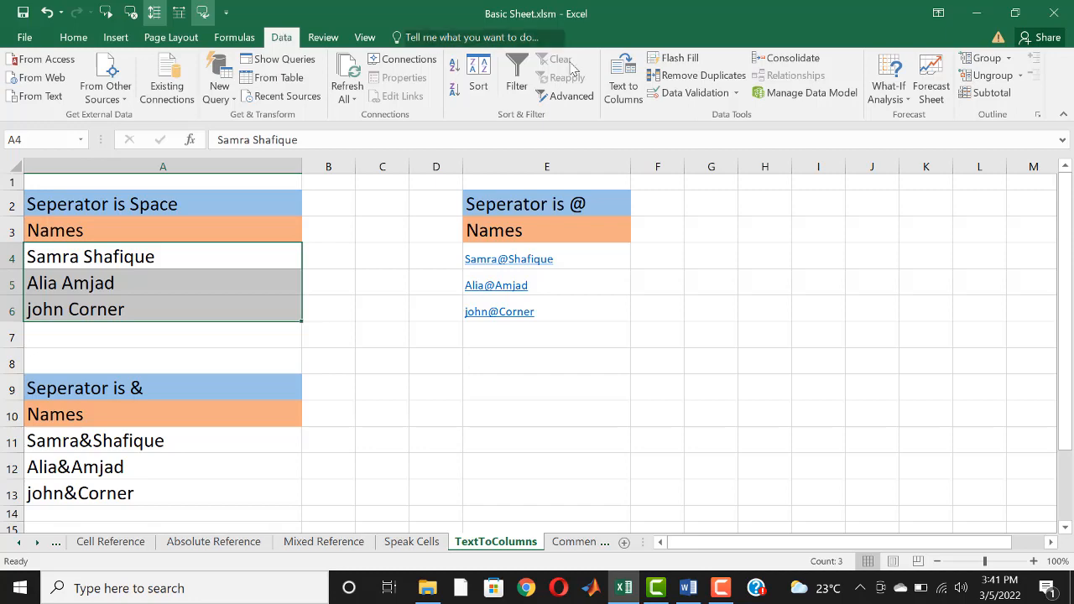
pyautogui.click(615, 99)
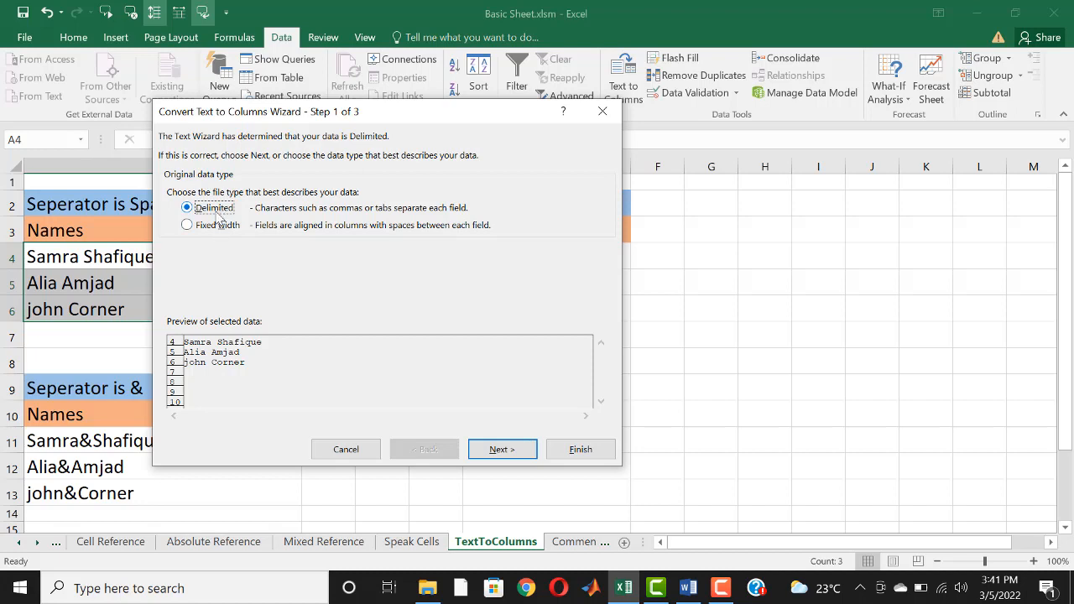
pyautogui.click(502, 450)
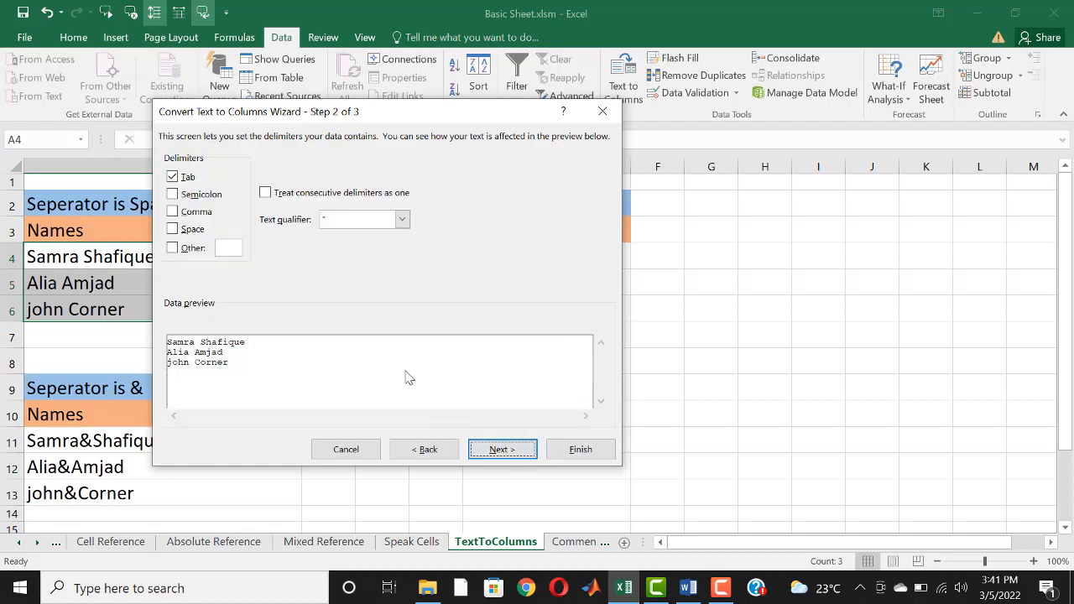
pyautogui.moveTo(333, 118); pyautogui.dragTo(492, 120)
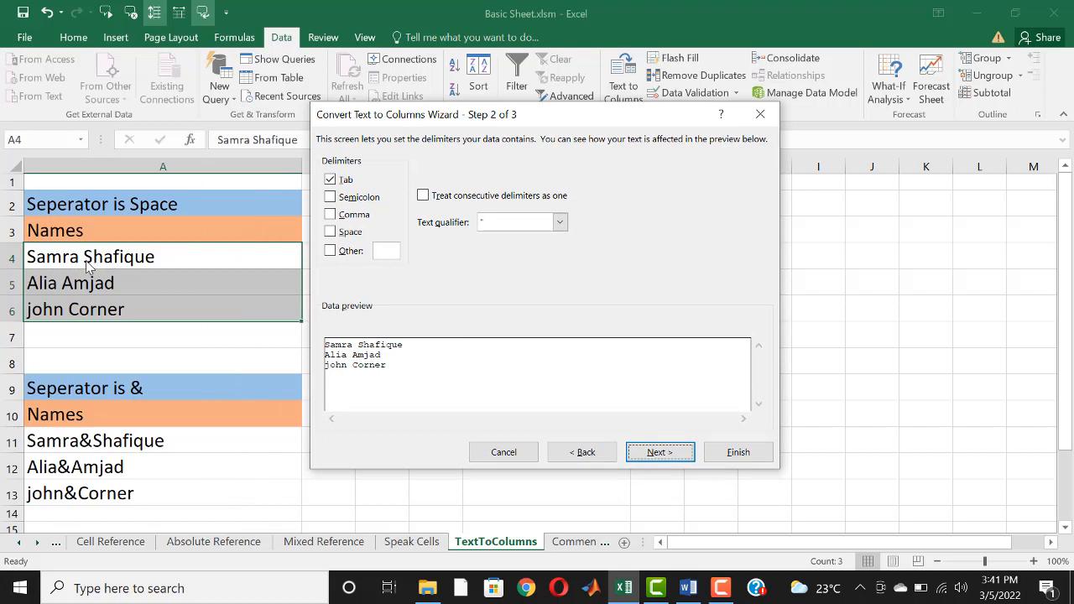
pyautogui.click(331, 232)
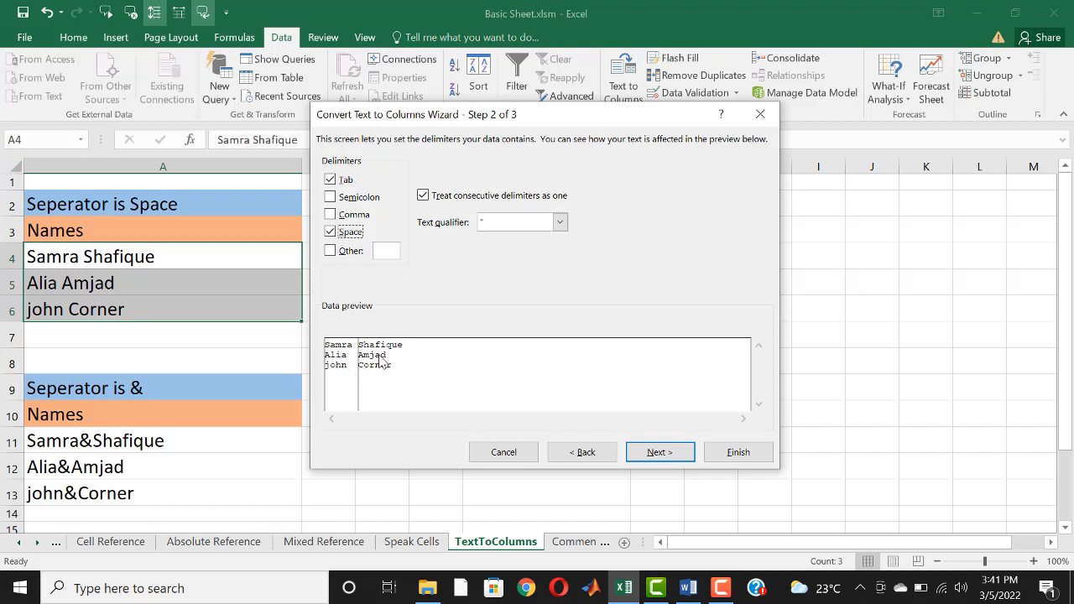
pyautogui.click(661, 453)
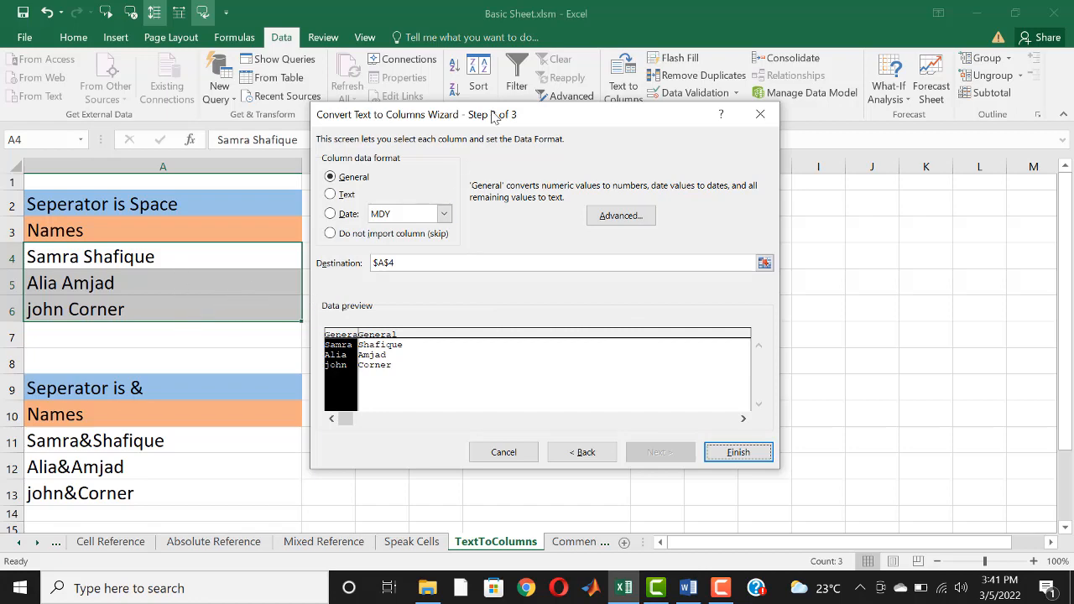
pyautogui.moveTo(513, 117); pyautogui.dragTo(728, 105)
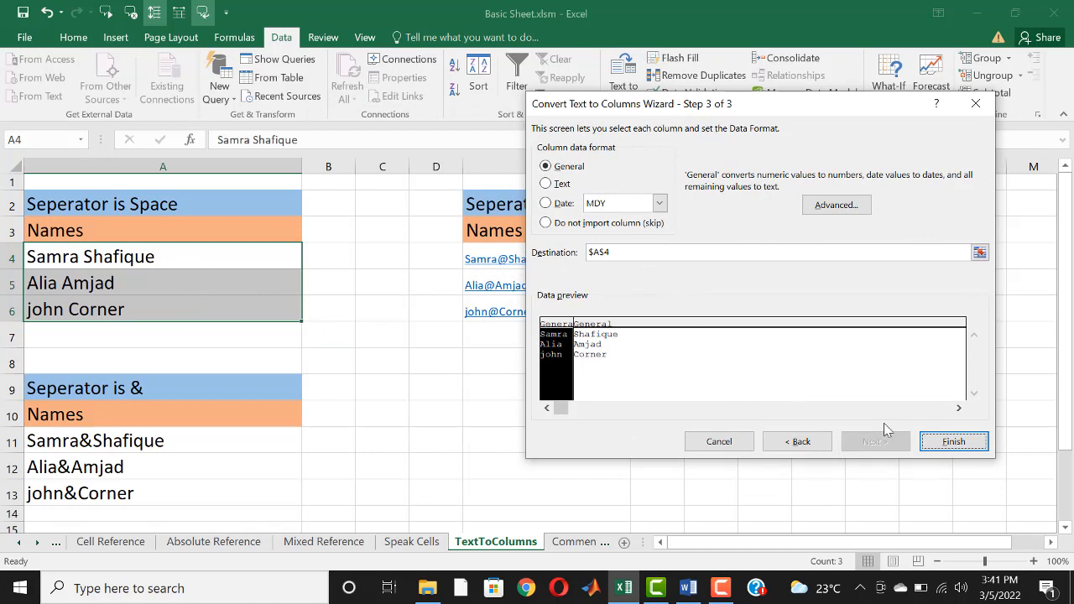
pyautogui.click(941, 444)
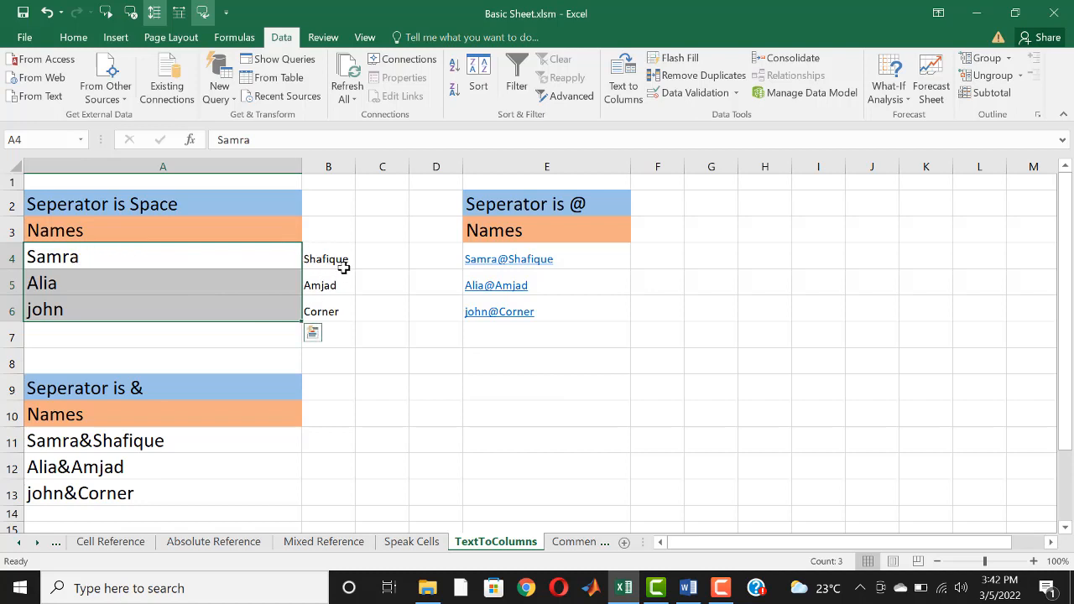
# Undo the split of the names under Seperator is Space
pyautogui.click(379, 267)
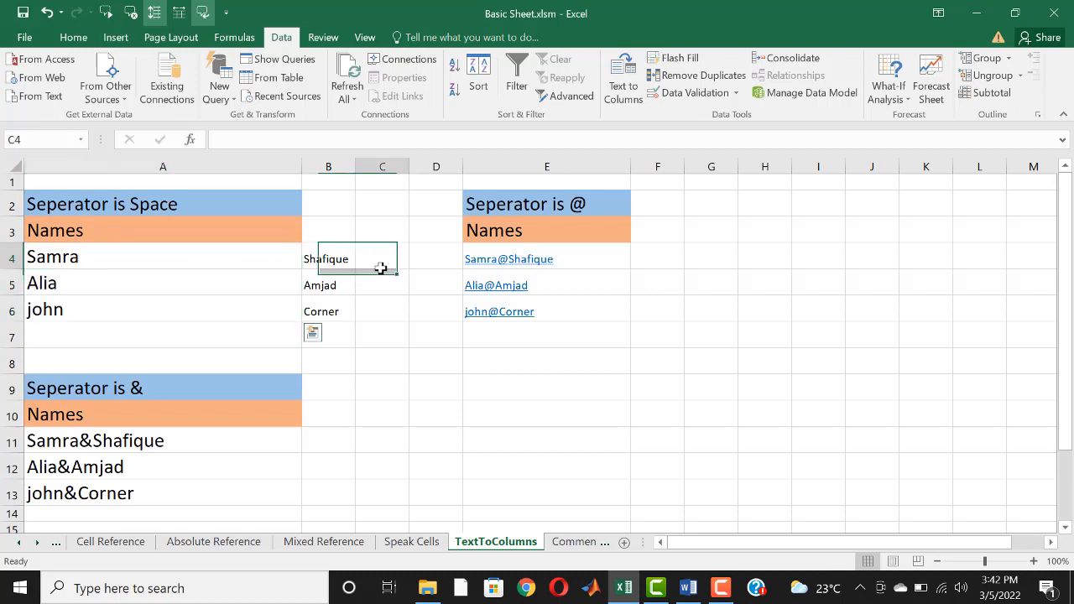
pyautogui.click(210, 248)
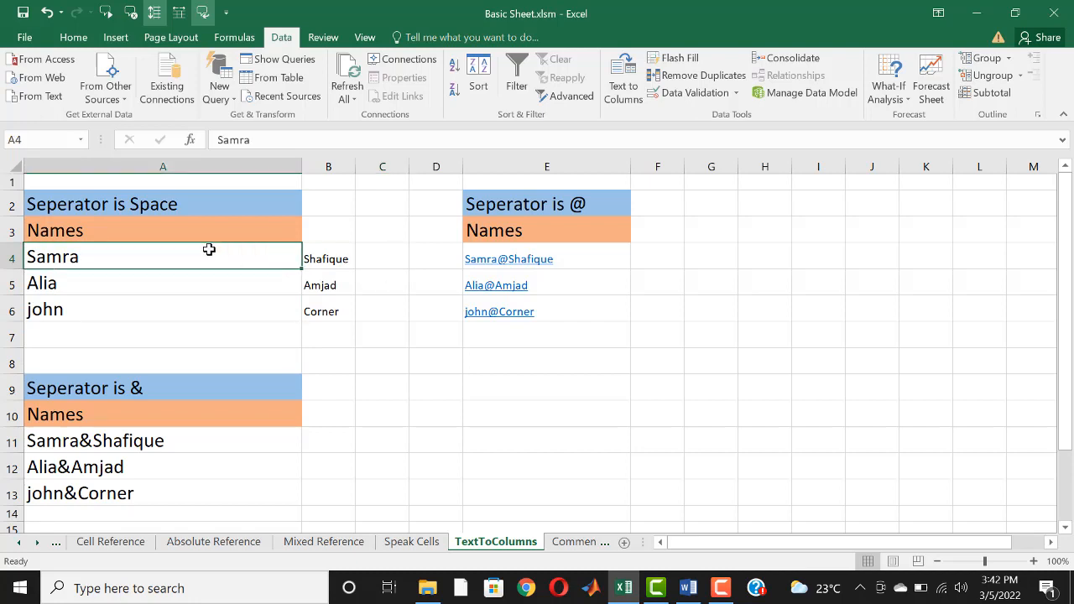
pyautogui.hotkey('ctrl', 'z')
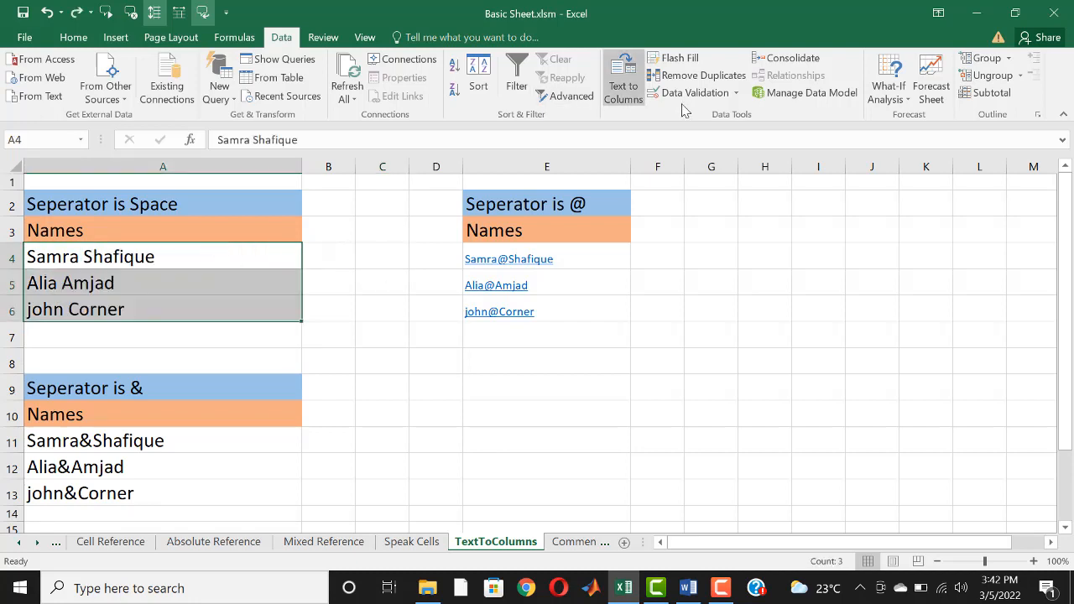
# Split the names in A4:A6 into two columns at the space with Text to Columns, sending the output to G4
pyautogui.click(636, 98)
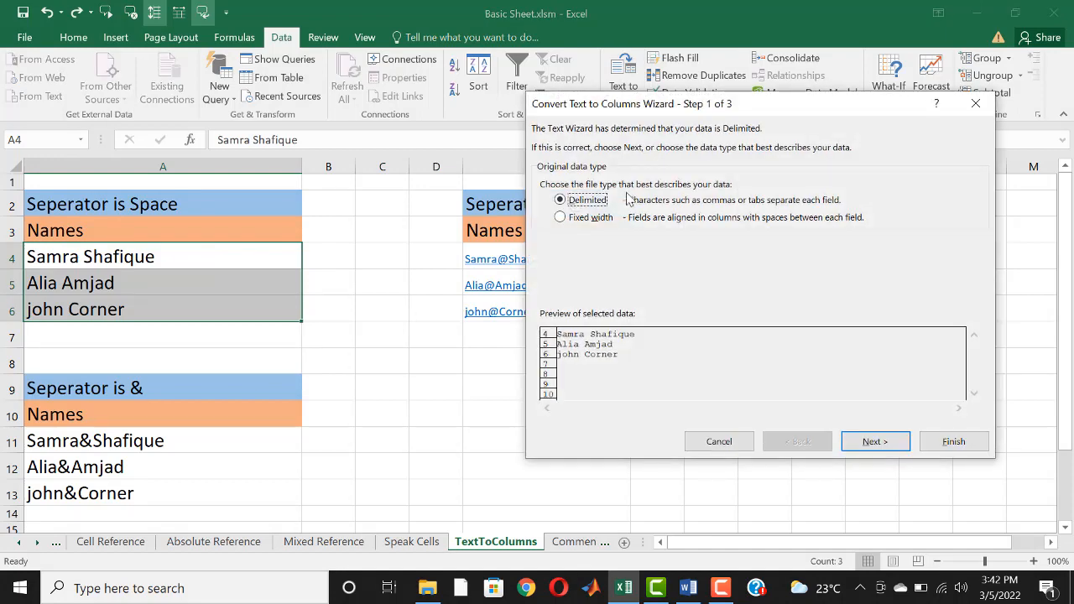
pyautogui.click(861, 442)
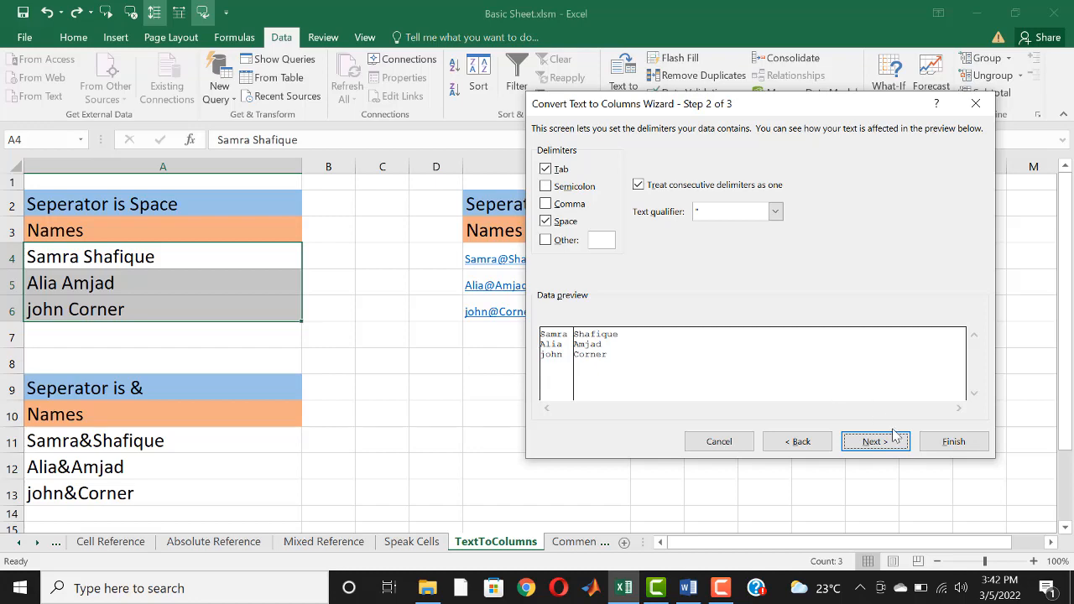
pyautogui.click(874, 442)
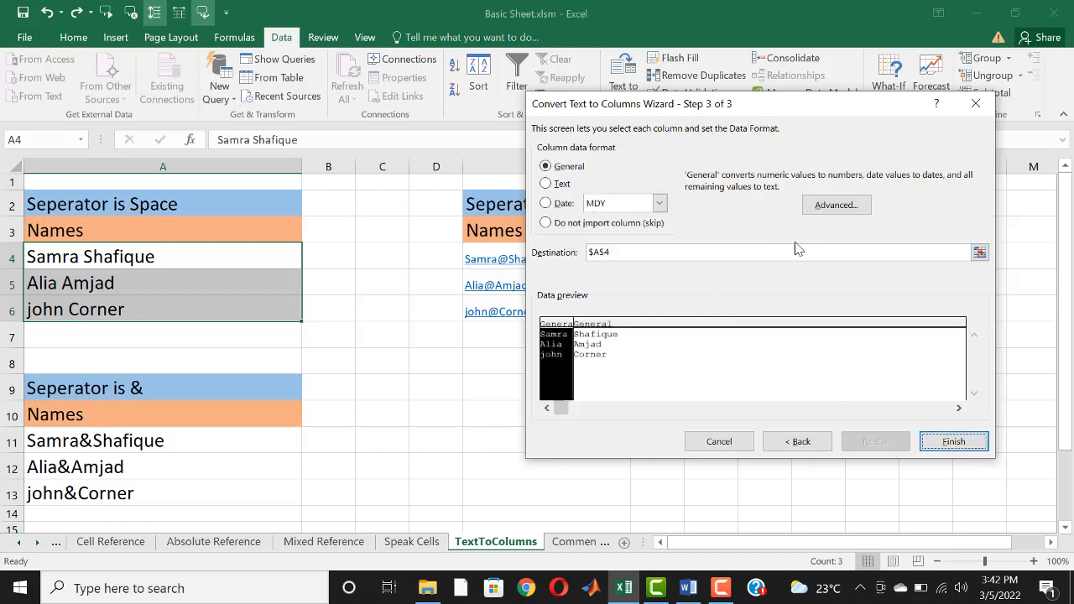
pyautogui.moveTo(689, 106); pyautogui.dragTo(323, 130)
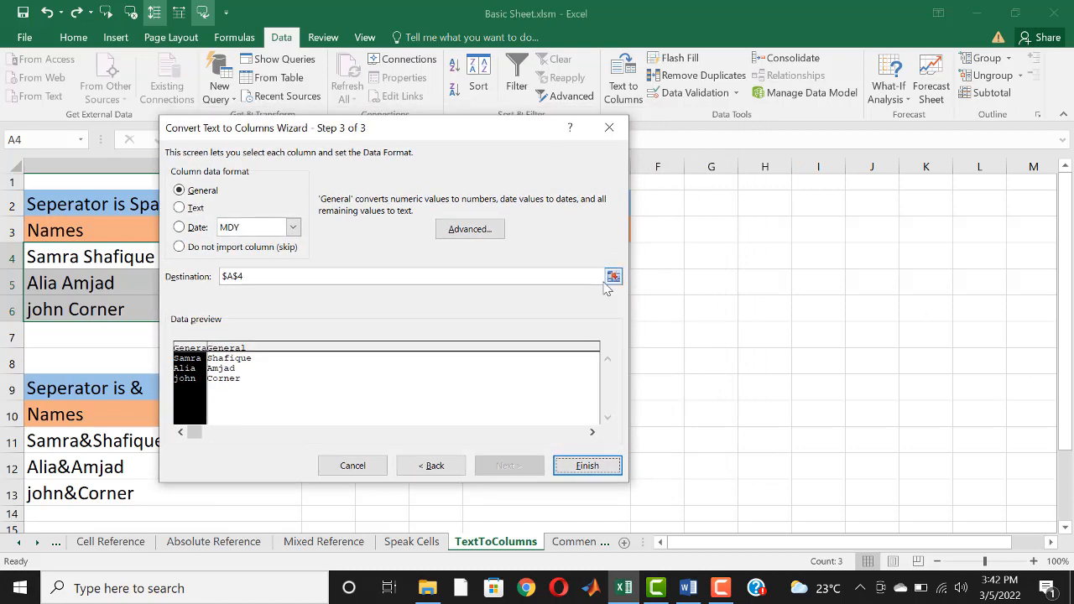
pyautogui.click(570, 274)
pyautogui.press('BackSpace')
pyautogui.press('BackSpace')
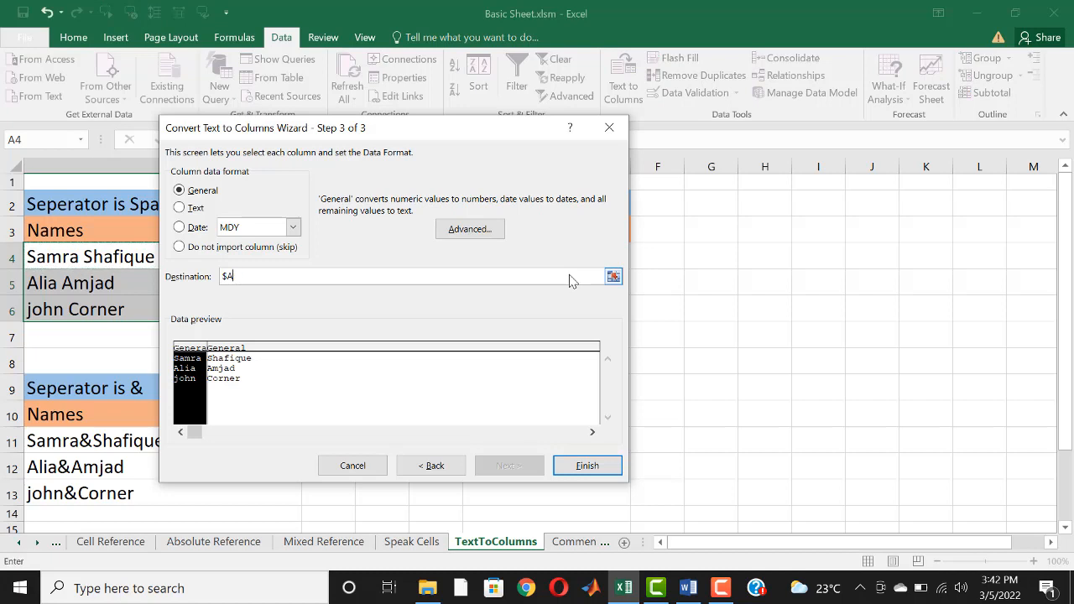
pyautogui.click(715, 258)
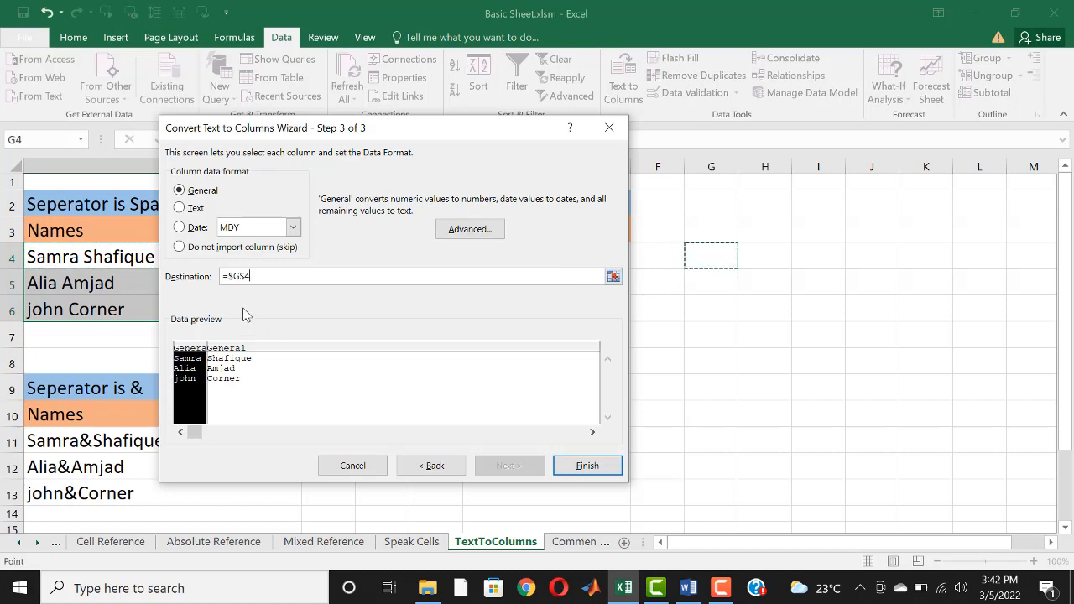
pyautogui.click(586, 466)
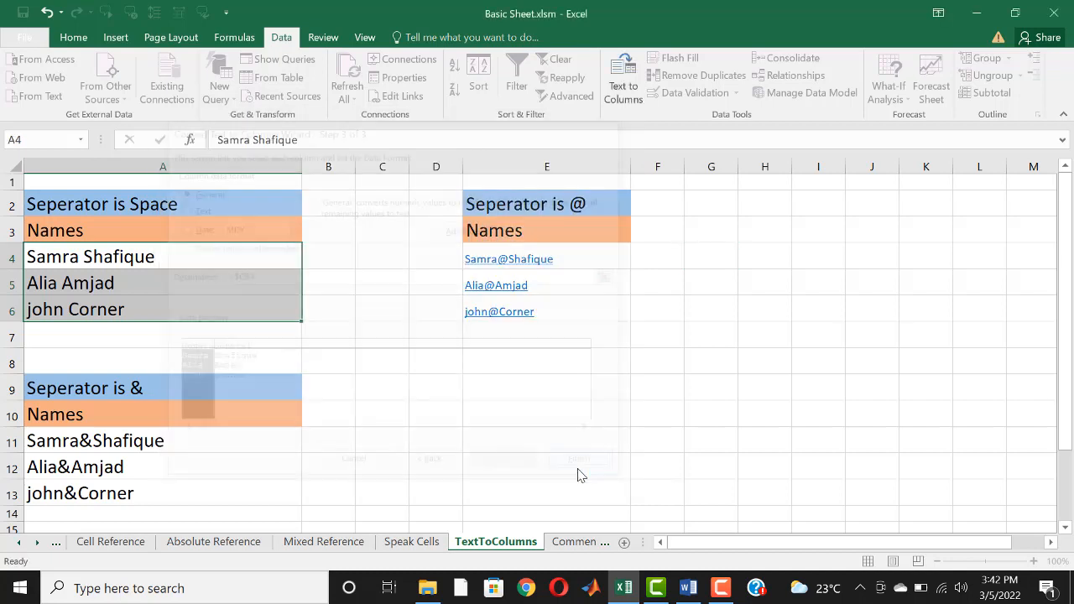
pyautogui.moveTo(717, 256); pyautogui.dragTo(758, 315)
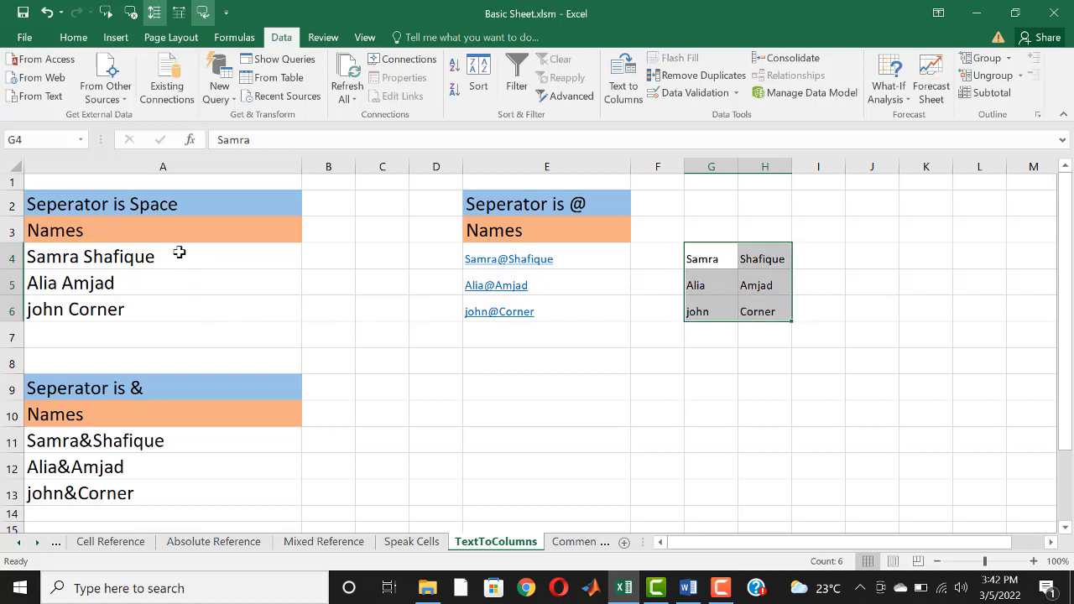
pyautogui.moveTo(180, 252); pyautogui.dragTo(179, 318)
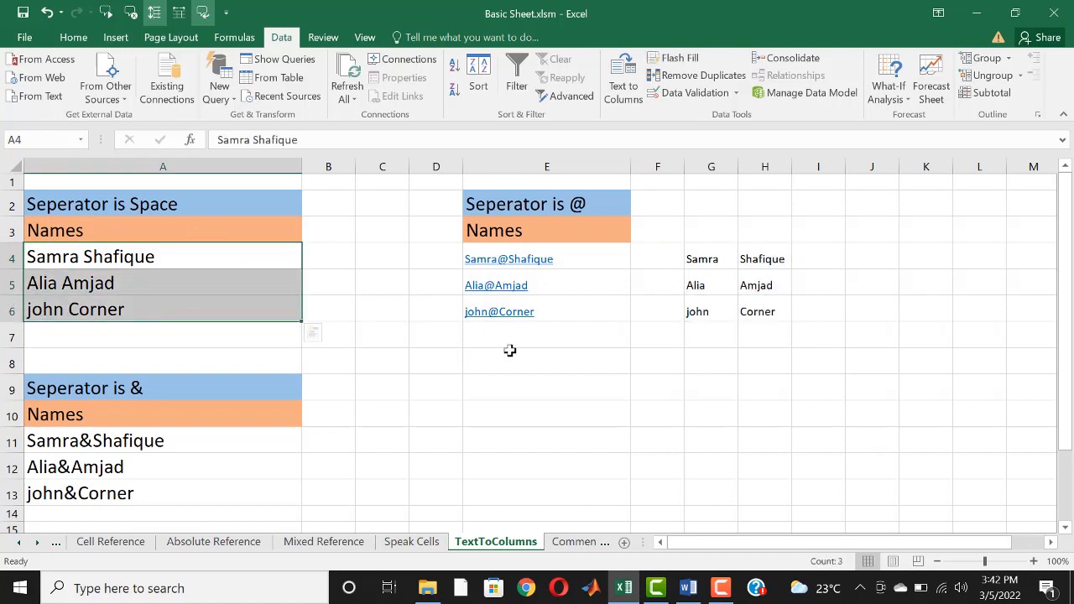
pyautogui.moveTo(709, 256); pyautogui.dragTo(759, 325)
pyautogui.click(759, 329)
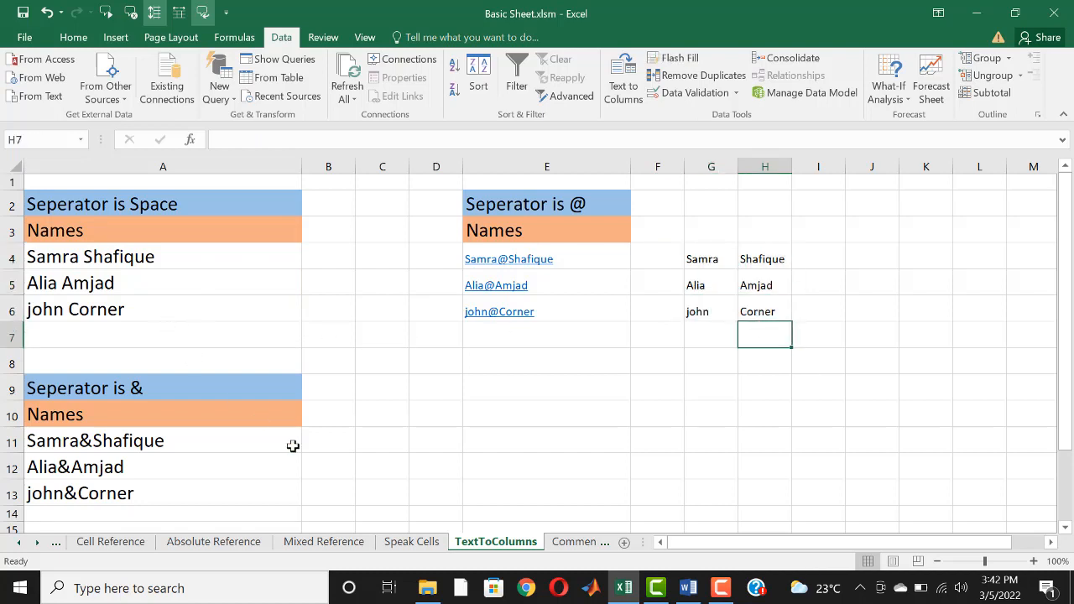
# Set up Text to Columns for the names in A11:A13 as delimited text, with Space off and & as the custom delimiter
pyautogui.click(110, 438)
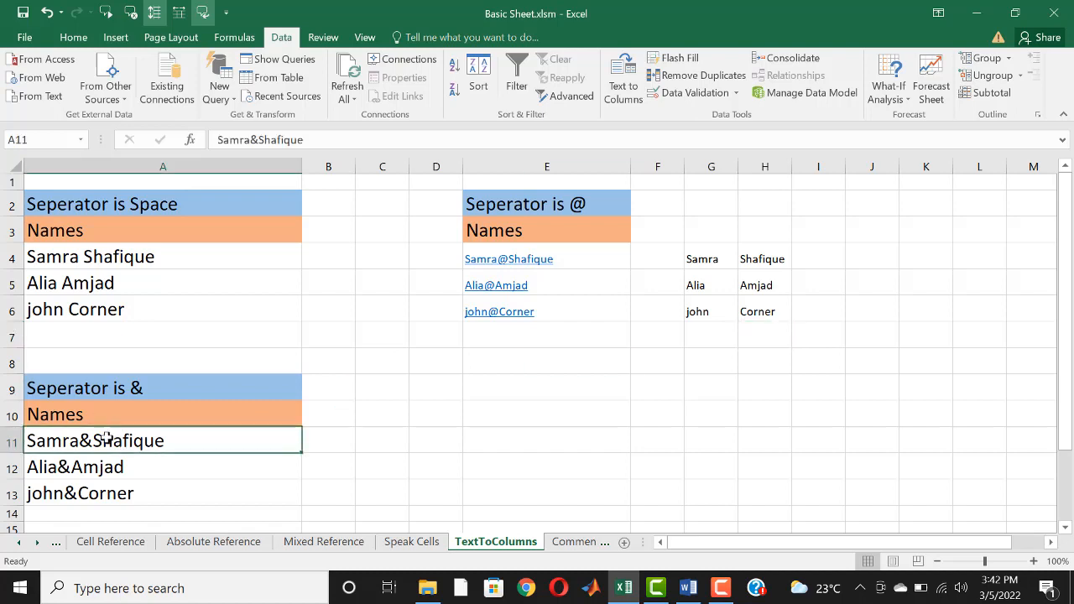
pyautogui.moveTo(75, 438); pyautogui.dragTo(72, 497)
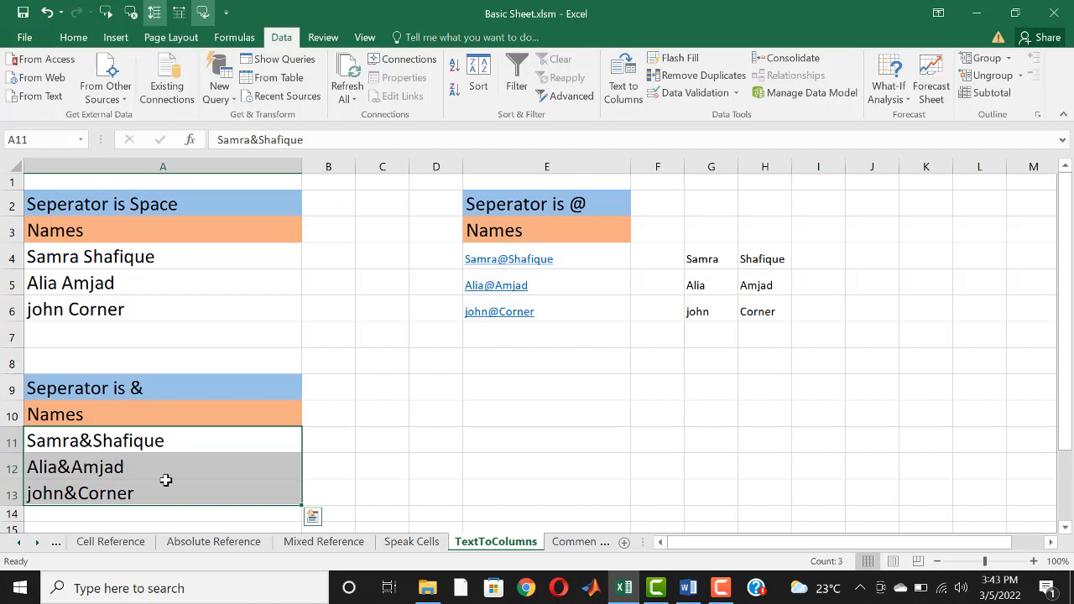
pyautogui.click(625, 88)
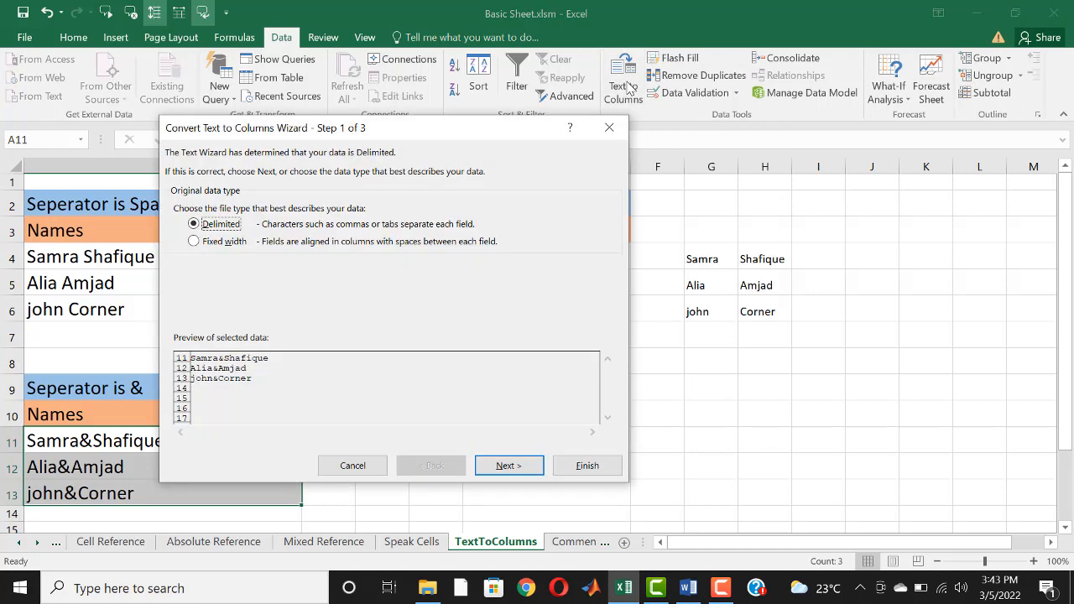
pyautogui.click(505, 464)
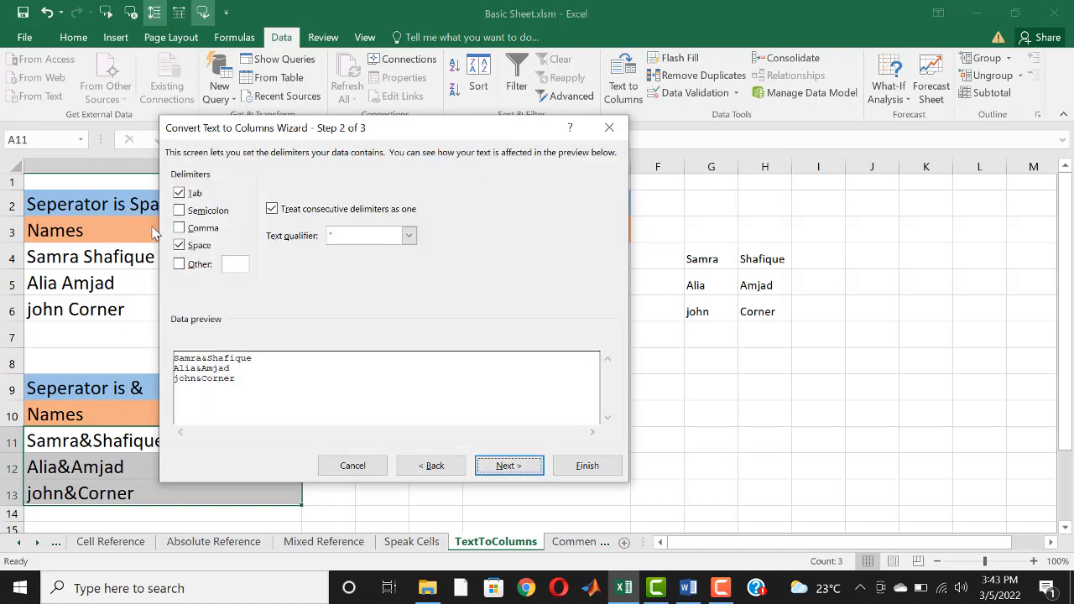
pyautogui.click(179, 245)
pyautogui.click(178, 264)
pyautogui.write('&')
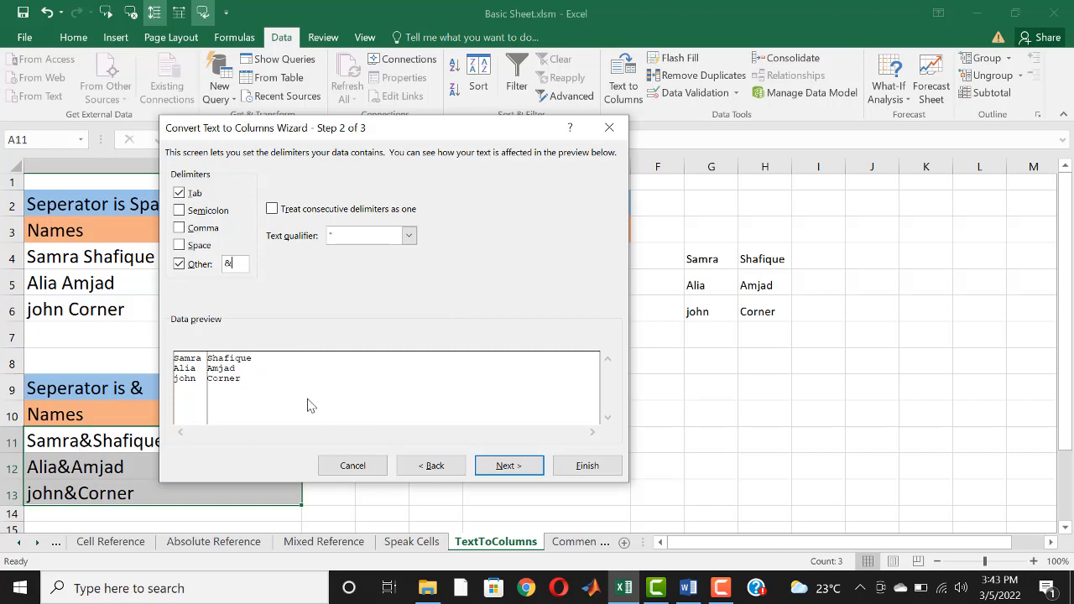
# Set the destination of the & split to G10 and complete Text to Columns for the names in A11:A13
pyautogui.click(509, 466)
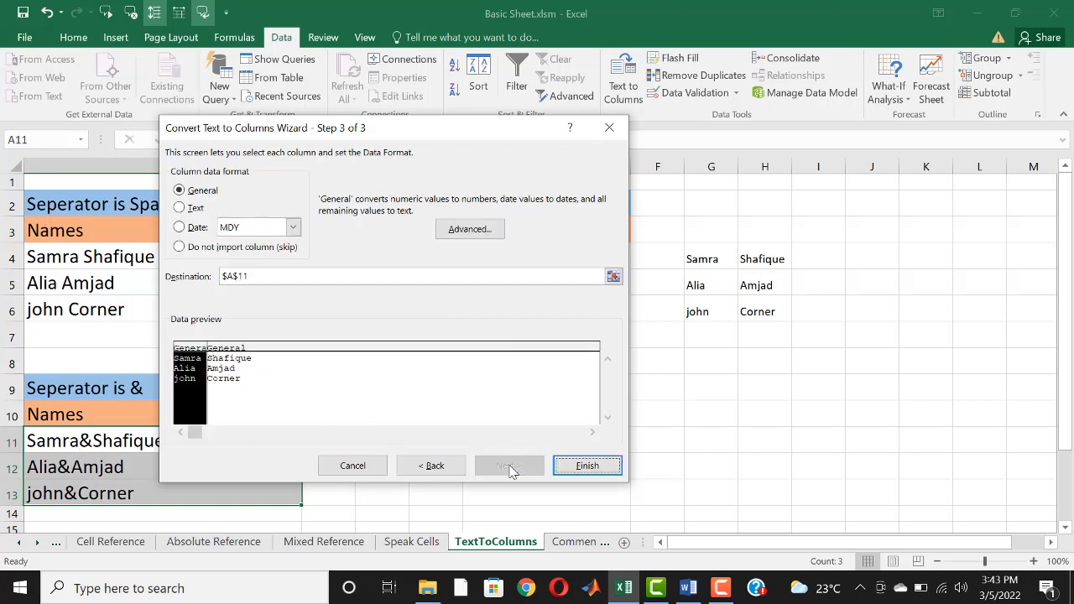
pyautogui.click(400, 277)
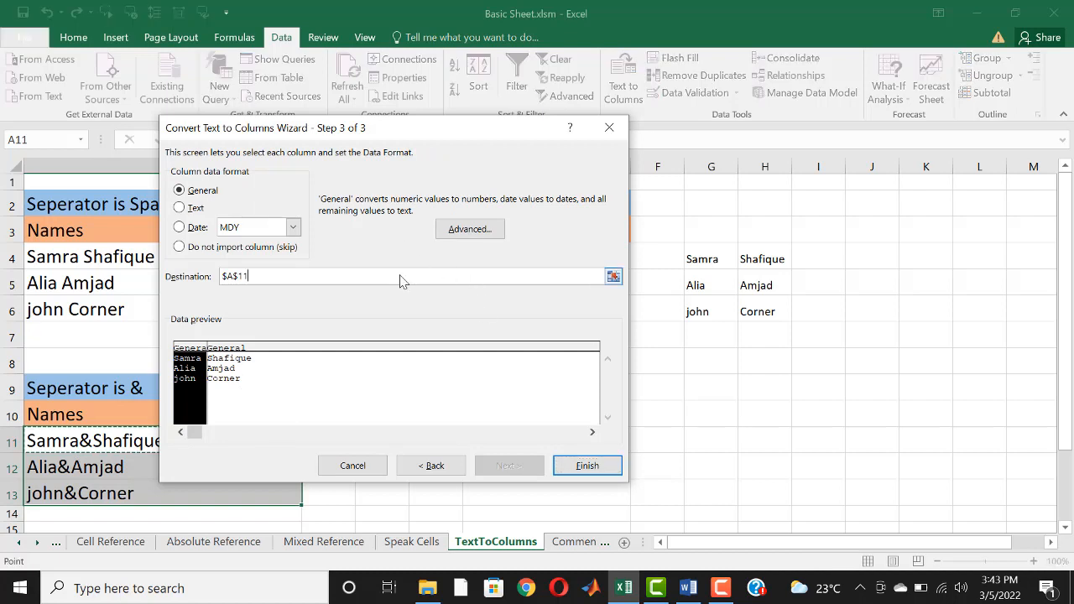
pyautogui.press('BackSpace')
pyautogui.press('BackSpace')
pyautogui.press('BackSpace')
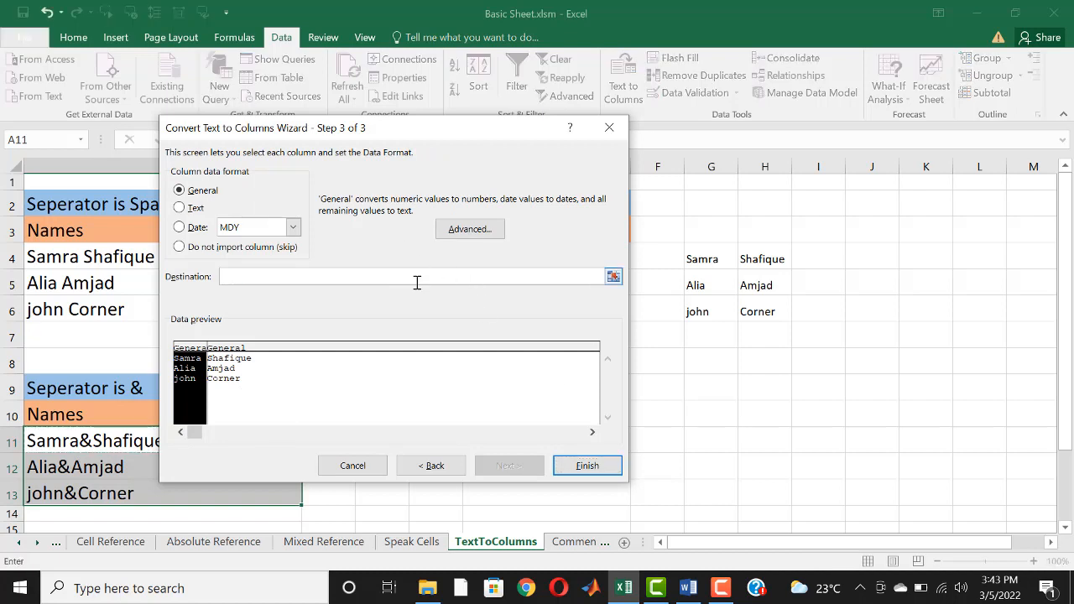
pyautogui.click(707, 417)
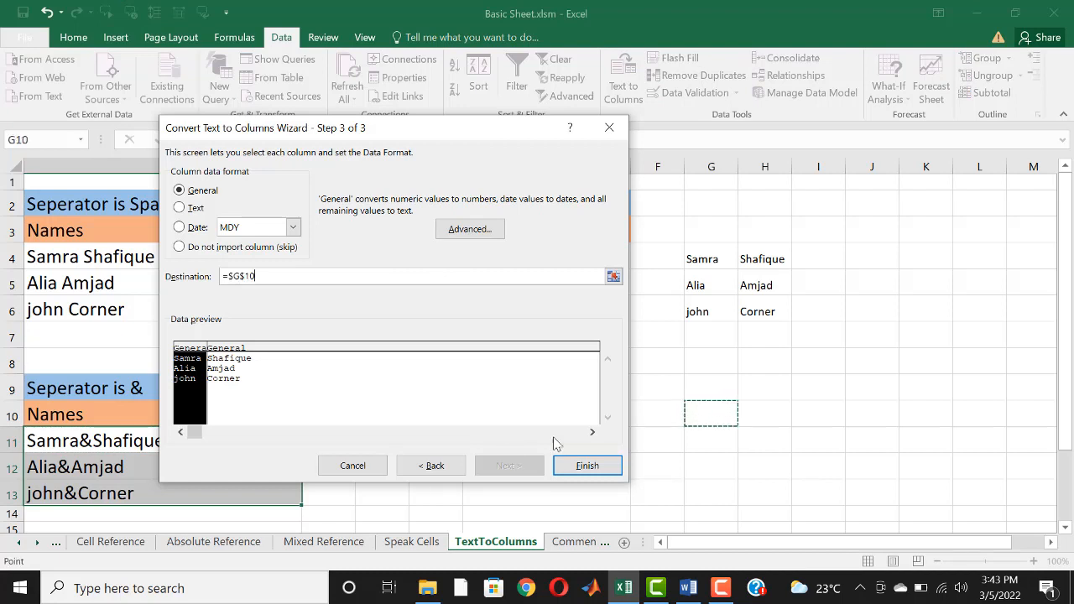
pyautogui.click(580, 466)
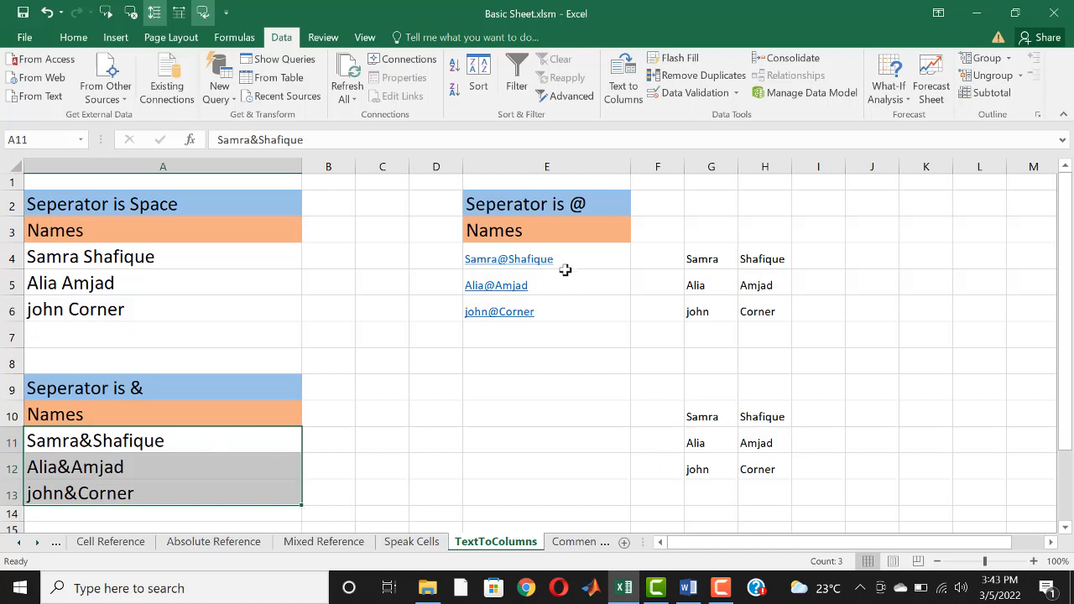
# Set up Text to Columns for the names in E4:E6 as delimited text with @ as the custom delimiter
pyautogui.moveTo(575, 252); pyautogui.dragTo(575, 302)
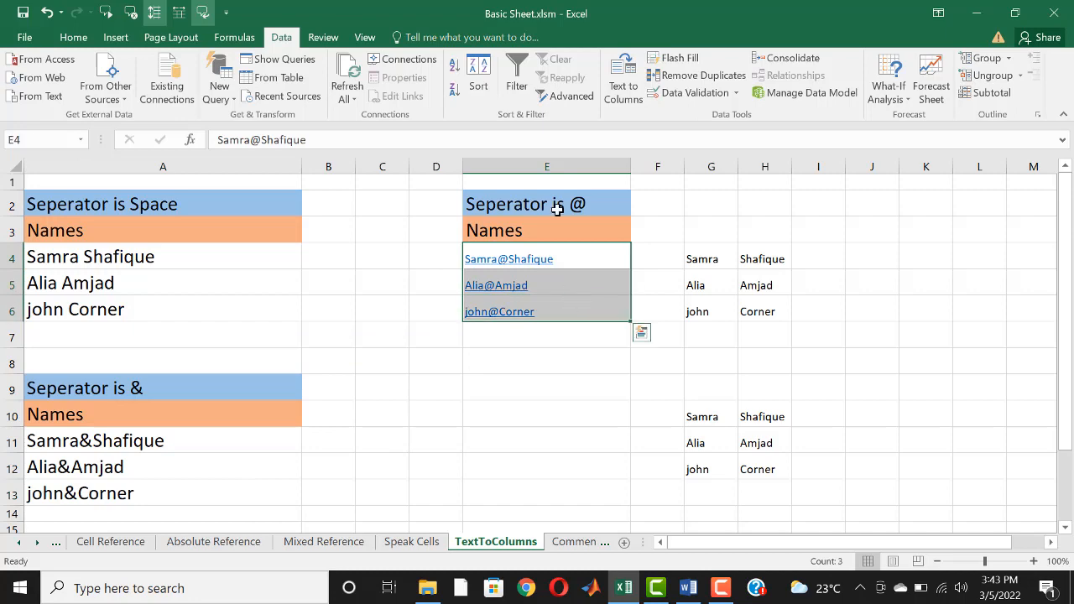
pyautogui.click(635, 90)
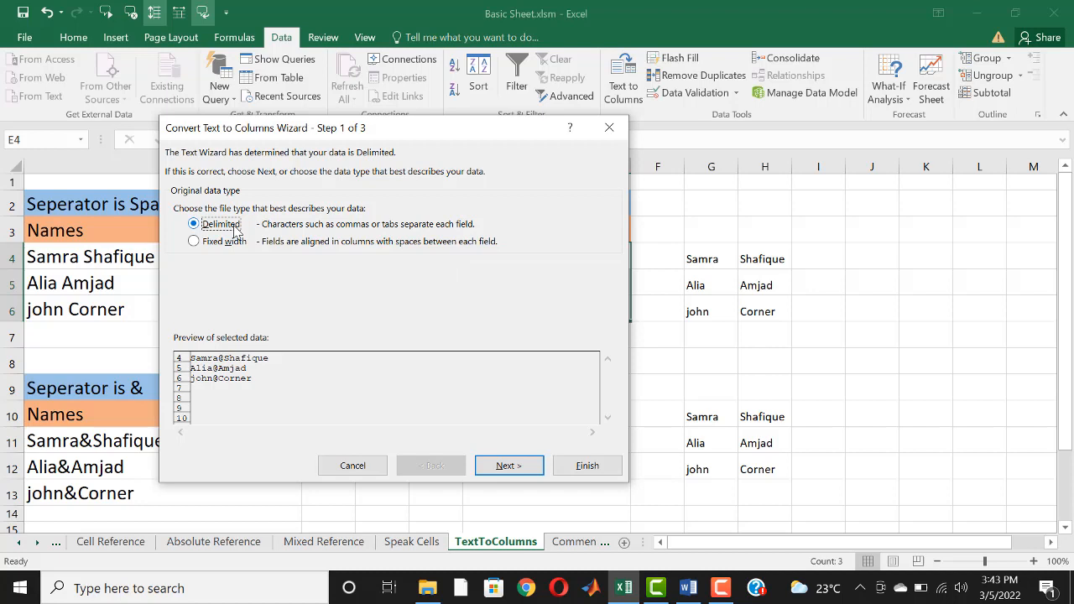
pyautogui.click(514, 467)
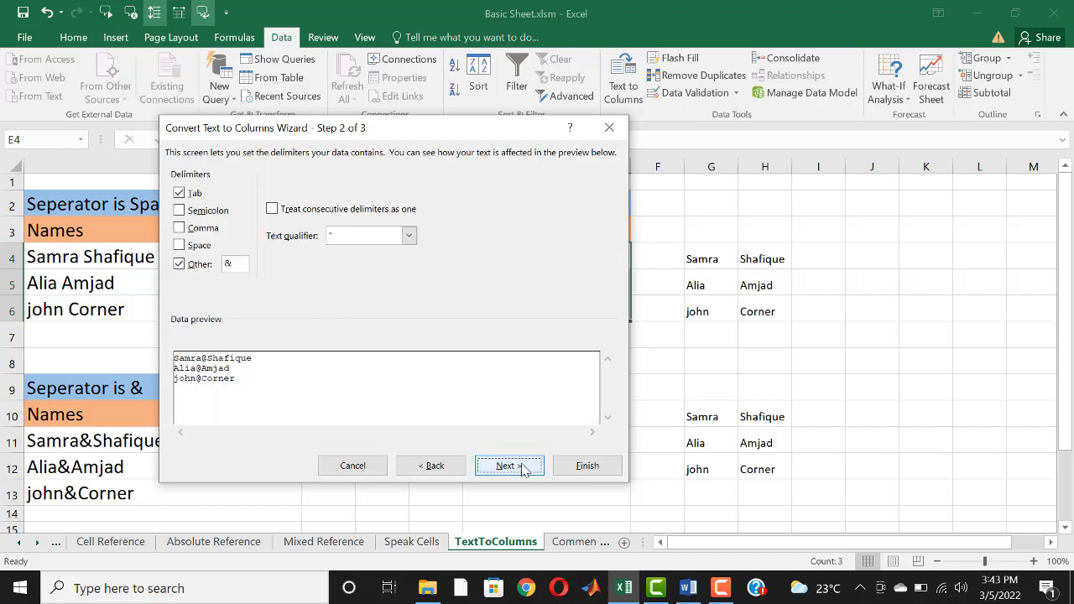
pyautogui.click(229, 264)
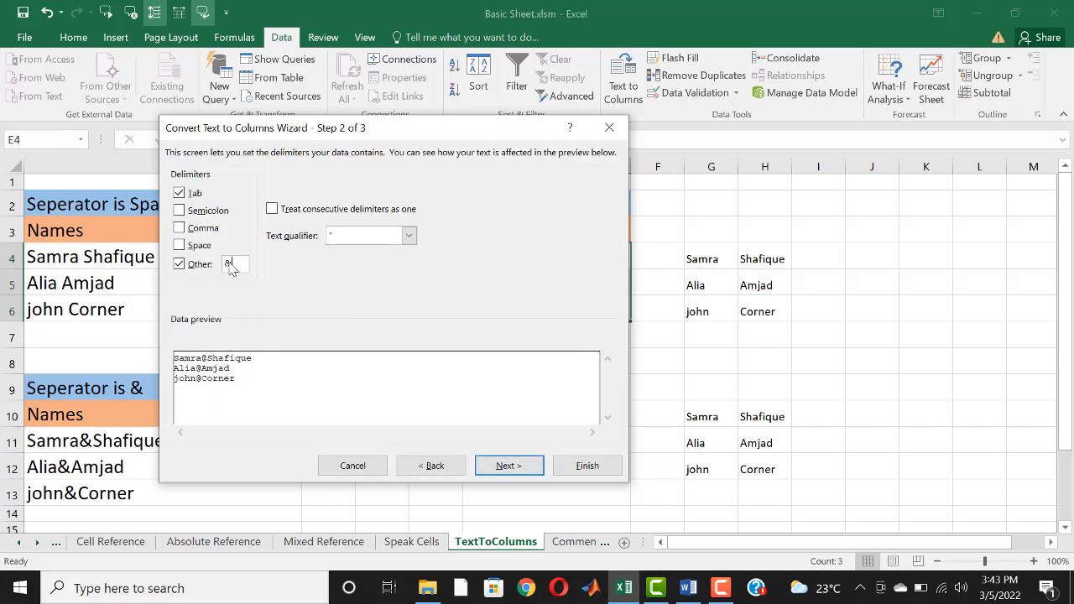
pyautogui.write('@')
pyautogui.click(510, 466)
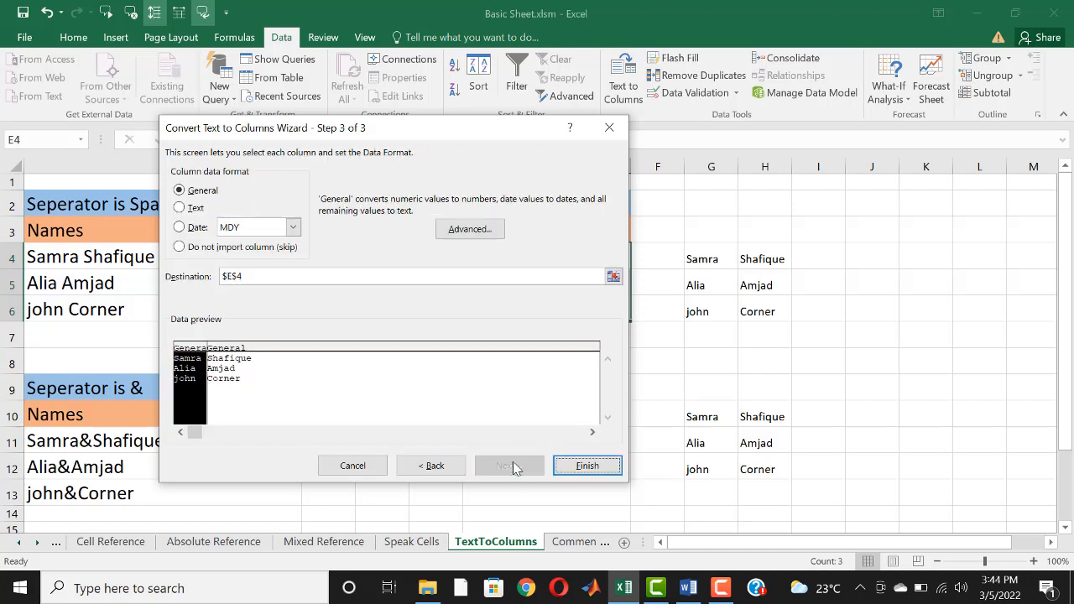
# Send the @ split output to J4 and complete the conversion
pyautogui.click(436, 280)
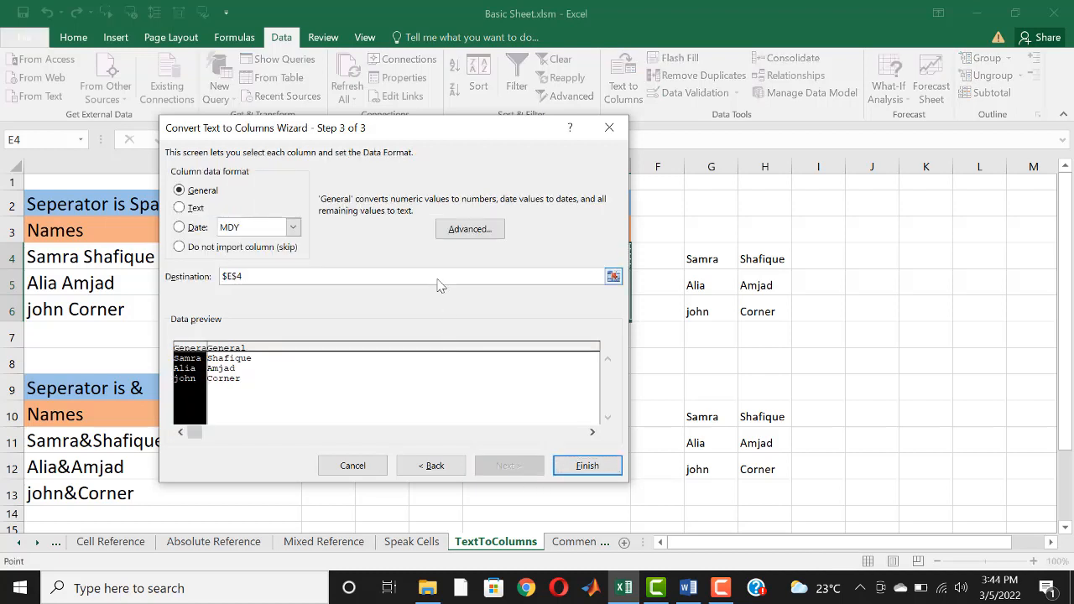
pyautogui.press('BackSpace')
pyautogui.click(876, 251)
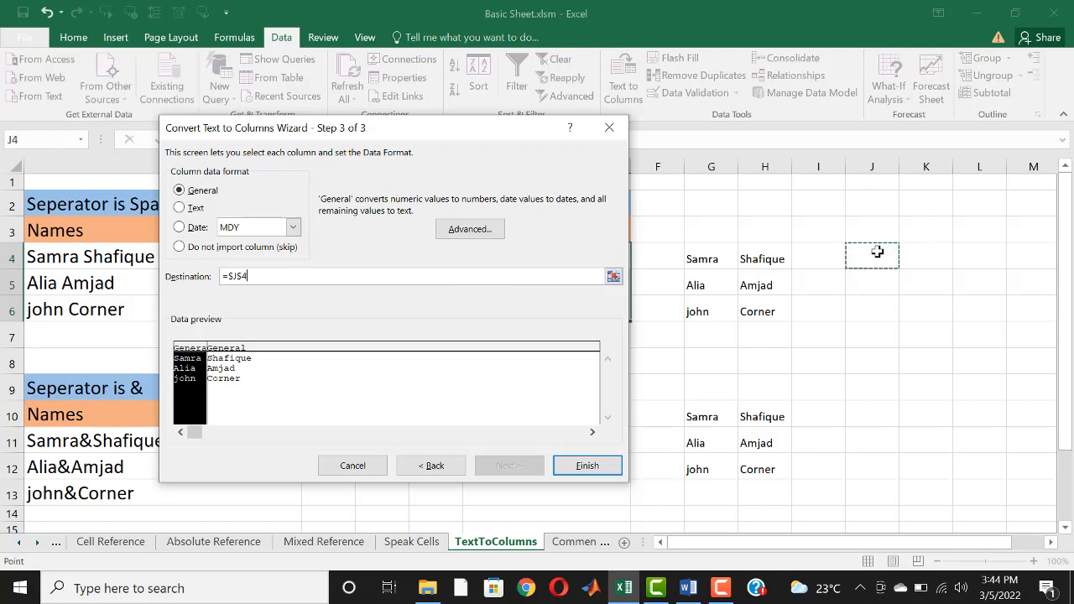
pyautogui.click(587, 466)
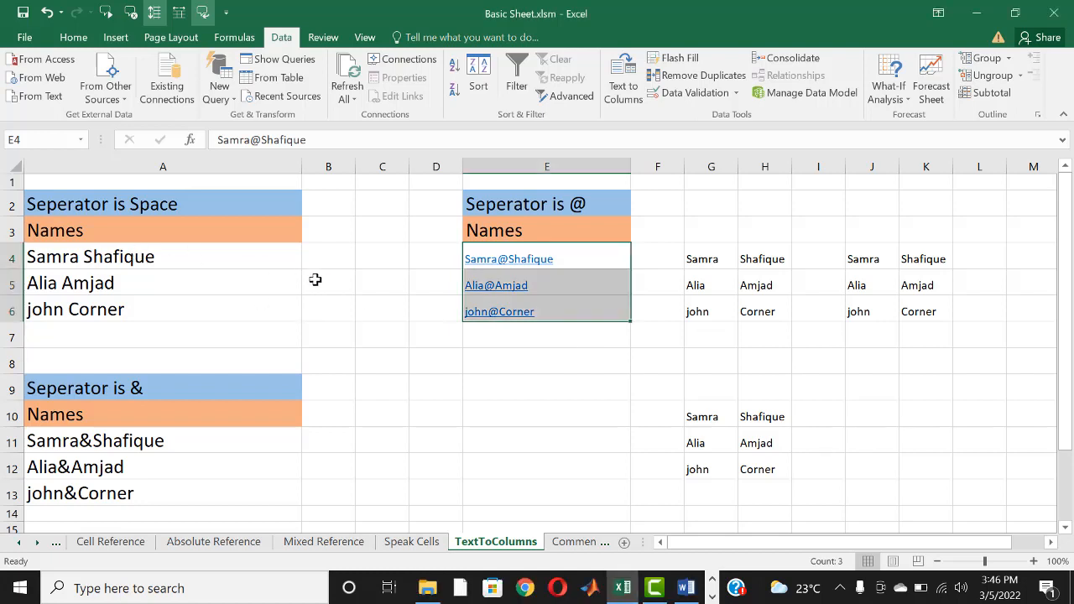
# Set up Text to Columns for the names in A4:A6 as fixed width, with column breaks after the second and fifth characters
pyautogui.moveTo(156, 265); pyautogui.dragTo(144, 310)
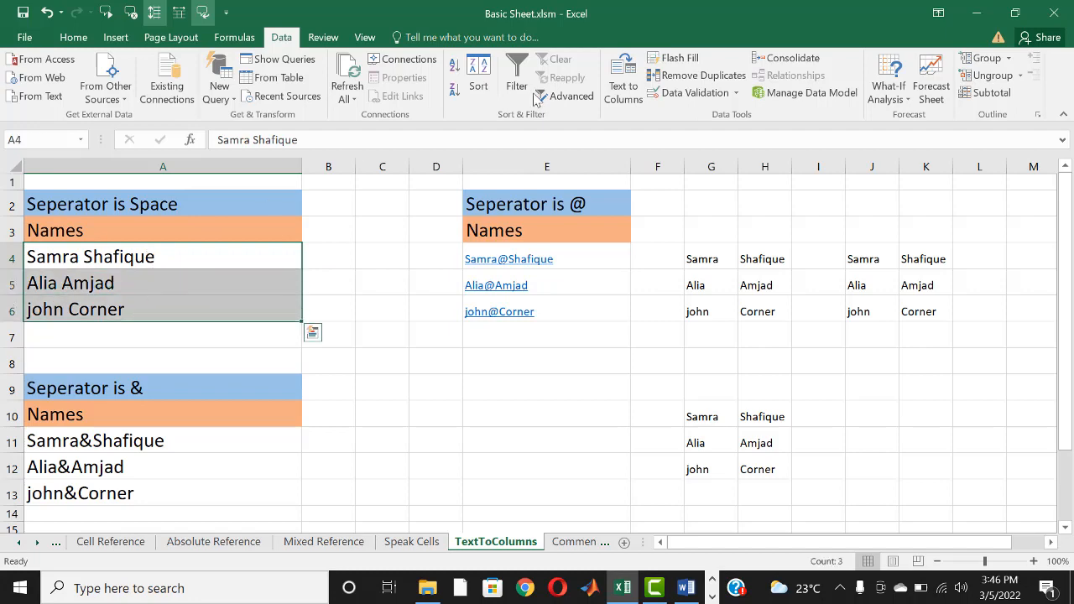
pyautogui.click(624, 92)
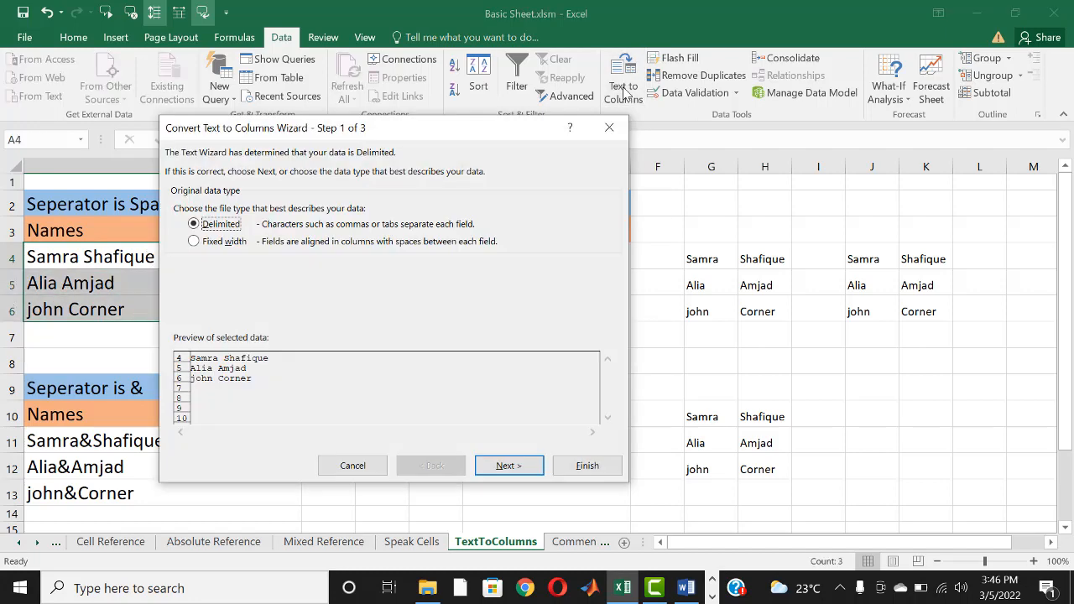
pyautogui.click(224, 246)
pyautogui.click(528, 472)
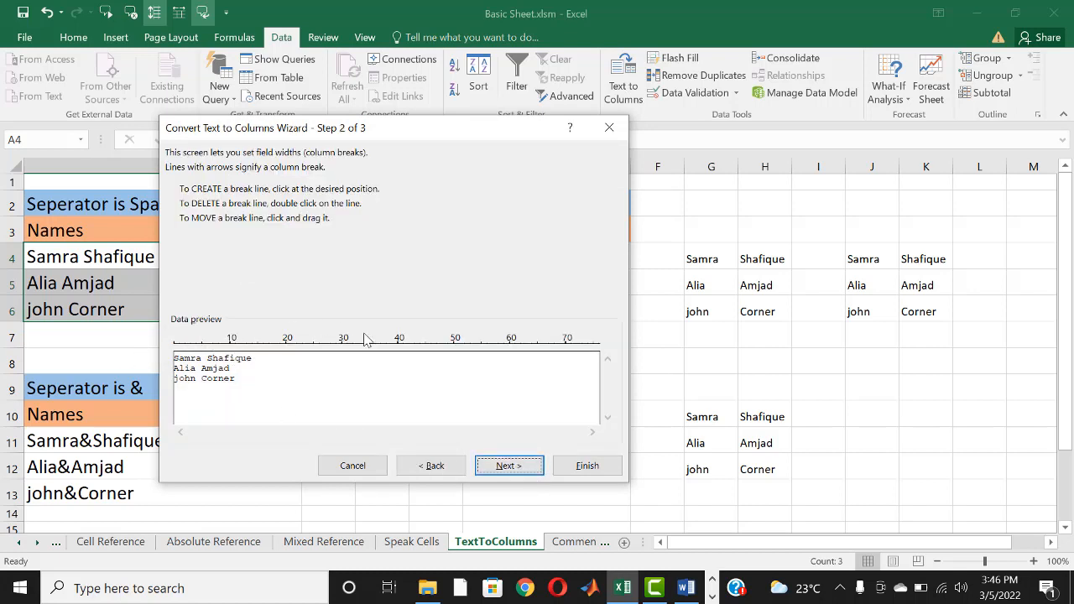
pyautogui.click(185, 347)
pyautogui.click(202, 359)
pyautogui.click(533, 467)
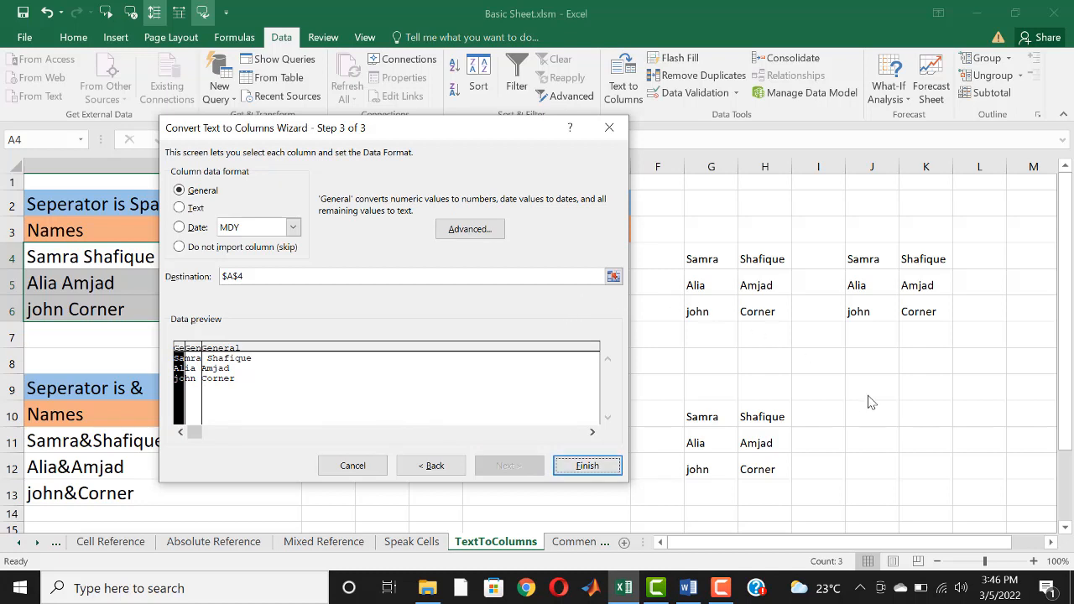
# Set the destination of the fixed-width split to J10 and complete the conversion
pyautogui.click(372, 276)
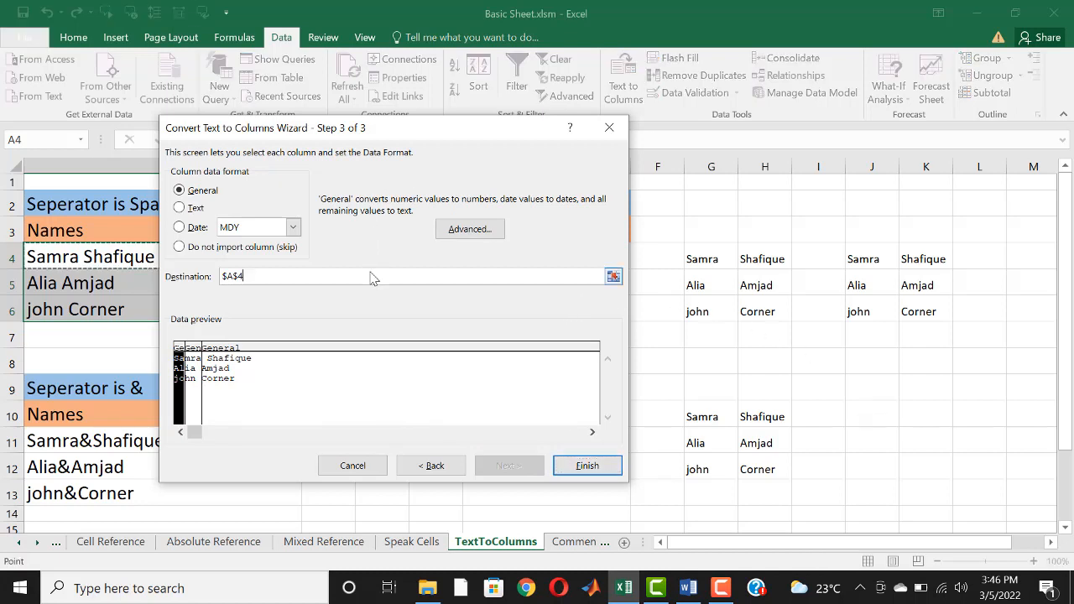
pyautogui.press('BackSpace')
pyautogui.press('BackSpace')
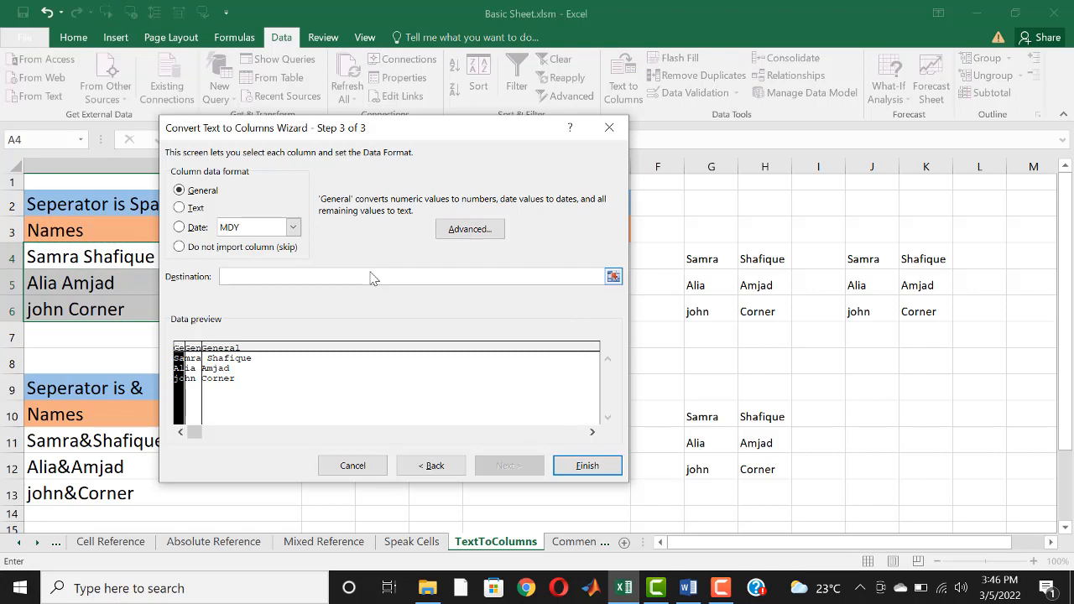
pyautogui.click(860, 426)
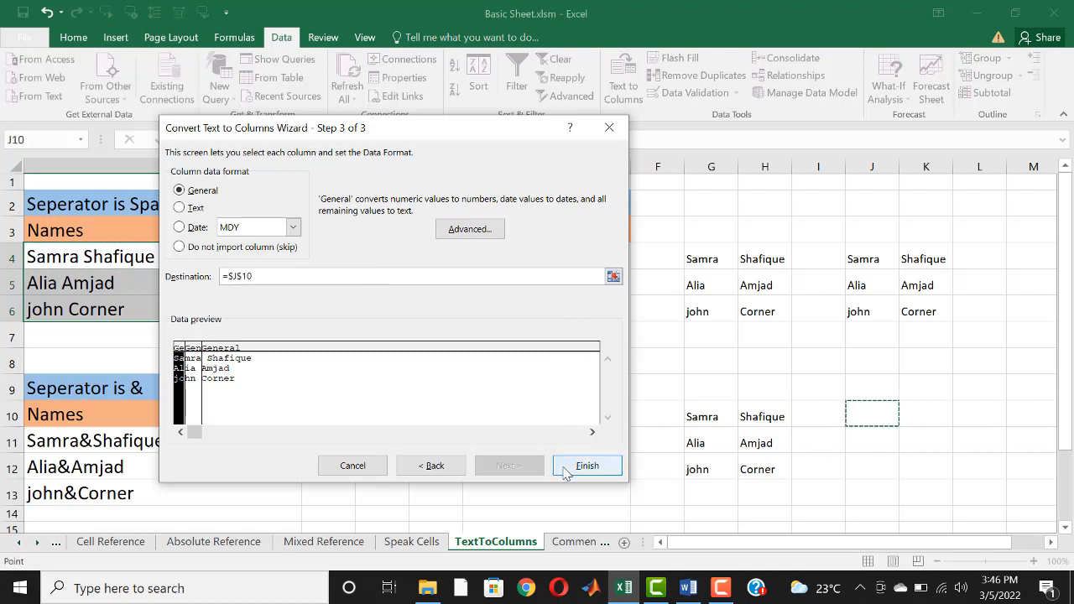
pyautogui.click(591, 469)
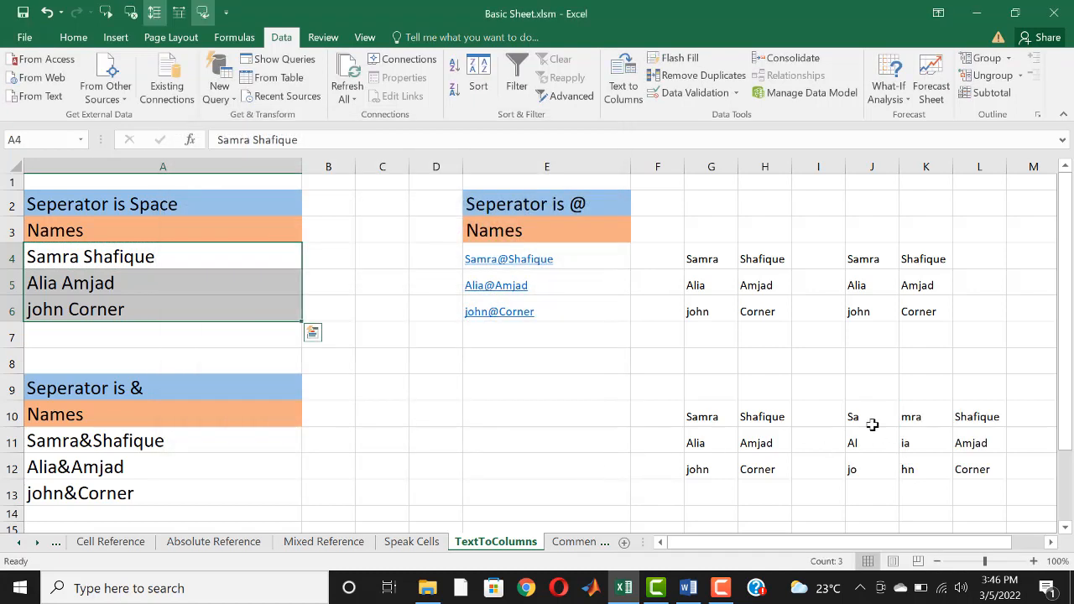
# Examine the fixed-width split output column by column in J10:J12, K10:K12 and L10:L12
pyautogui.moveTo(858, 415); pyautogui.dragTo(864, 466)
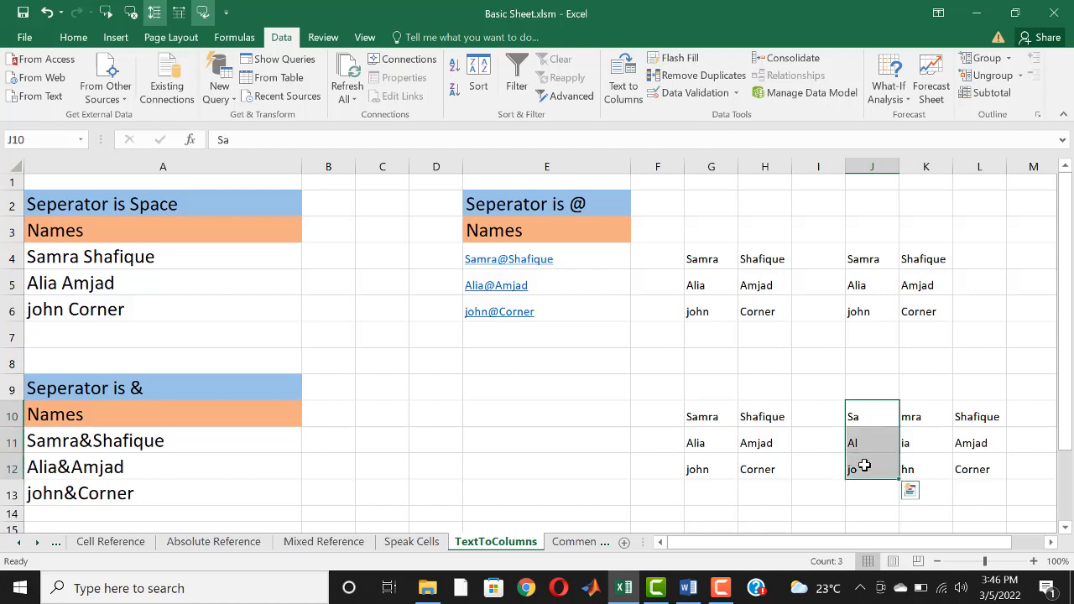
pyautogui.click(854, 414)
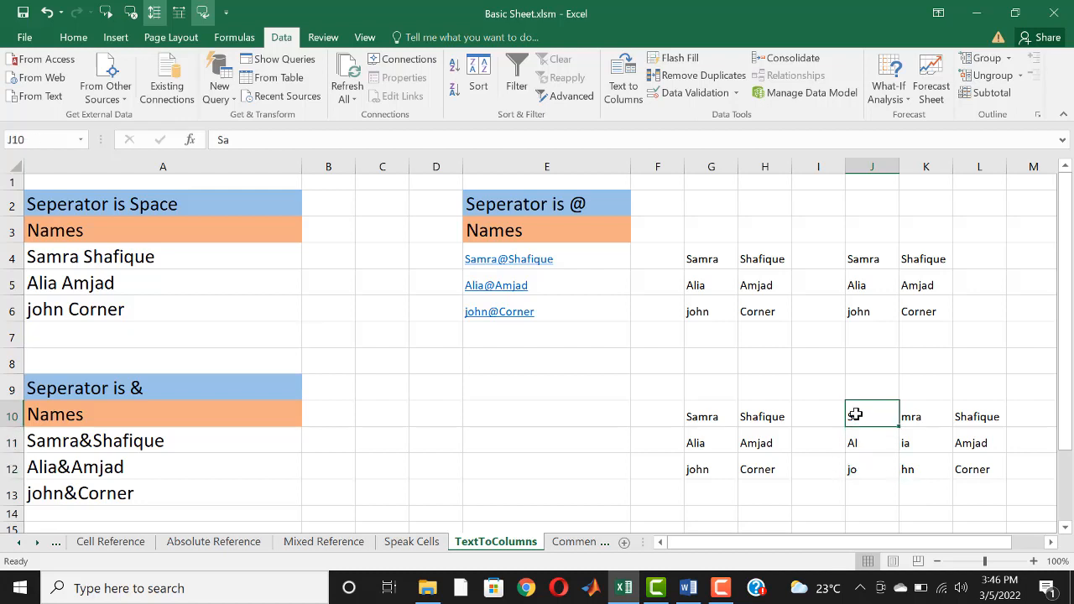
pyautogui.moveTo(855, 413); pyautogui.dragTo(856, 470)
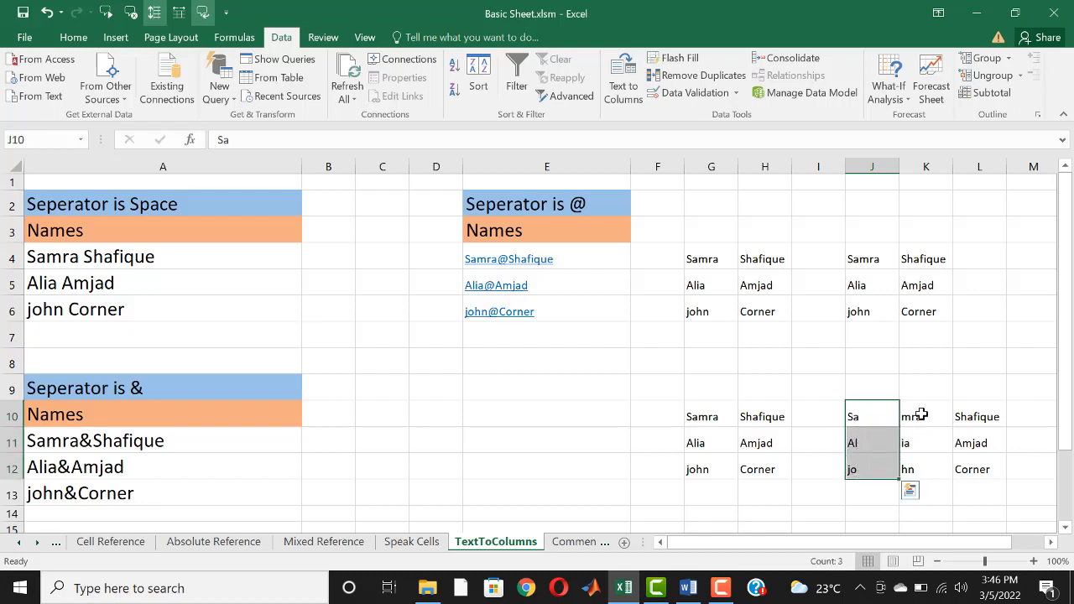
pyautogui.moveTo(920, 413); pyautogui.dragTo(923, 468)
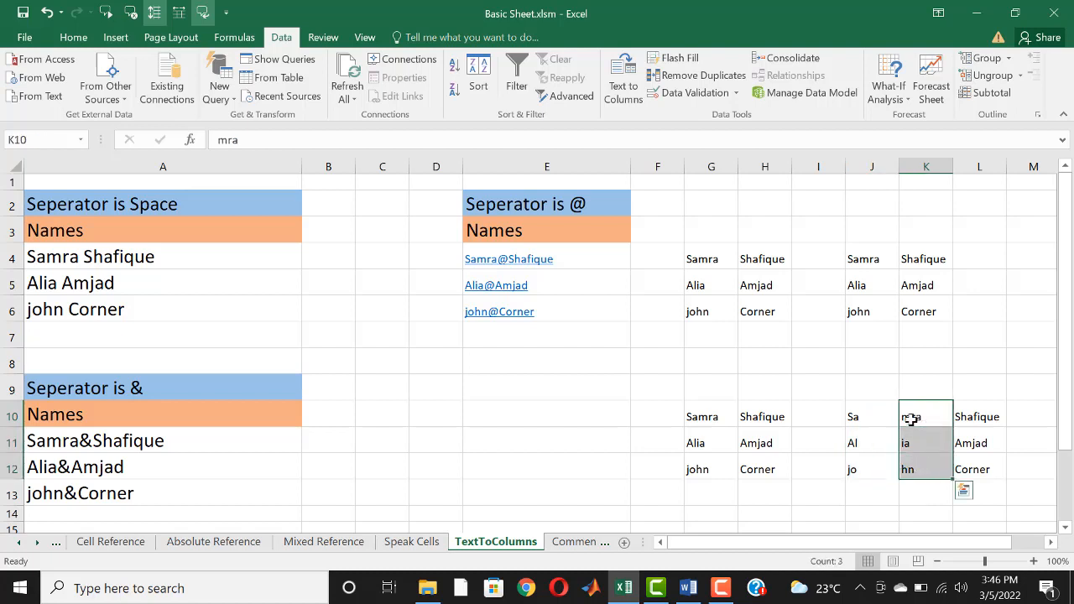
pyautogui.click(964, 412)
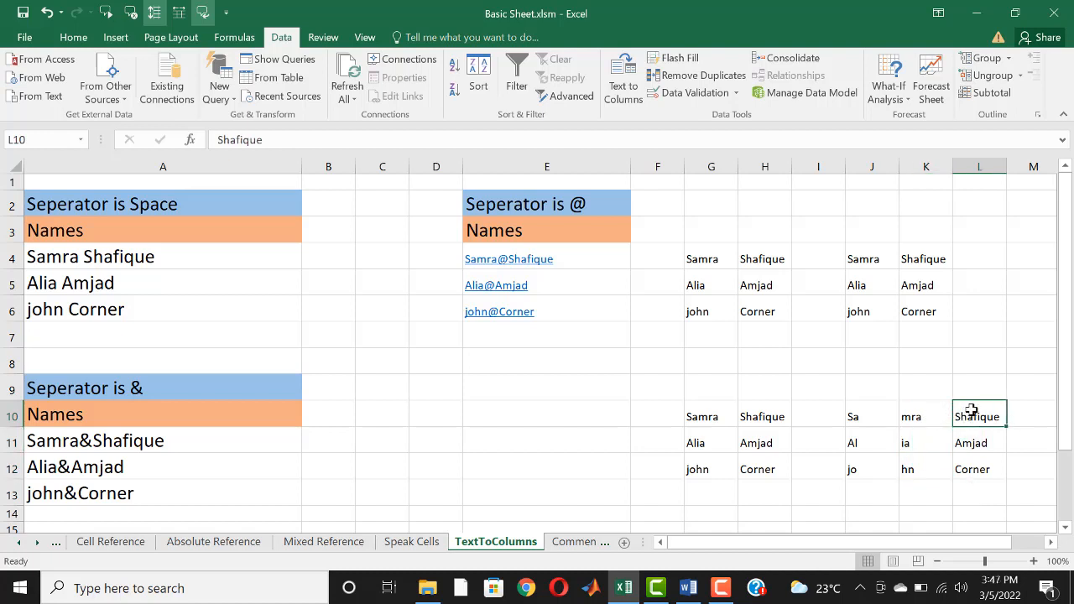
pyautogui.moveTo(971, 410); pyautogui.dragTo(974, 463)
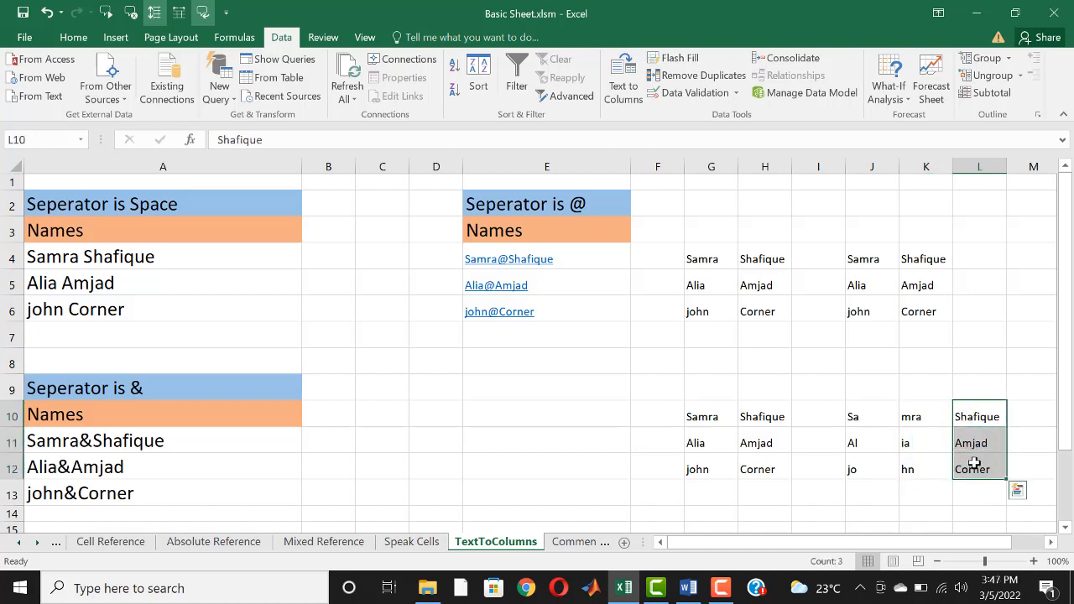